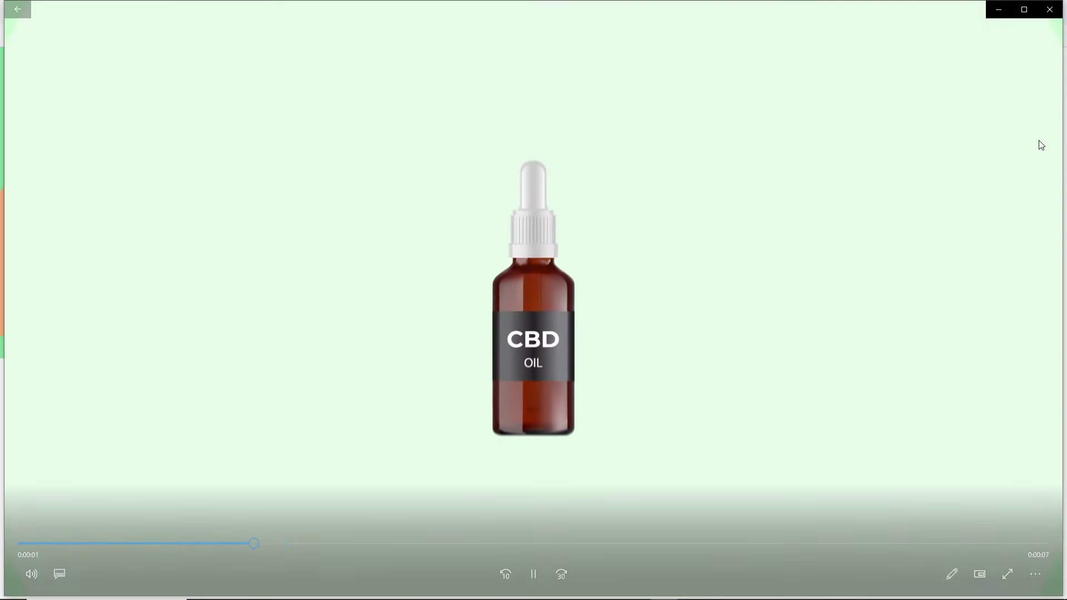
Minimize the Movies & TV player after the CBD oil preview to reveal Firefox.
{"action": "left_click", "coordinate": [998, 9]}
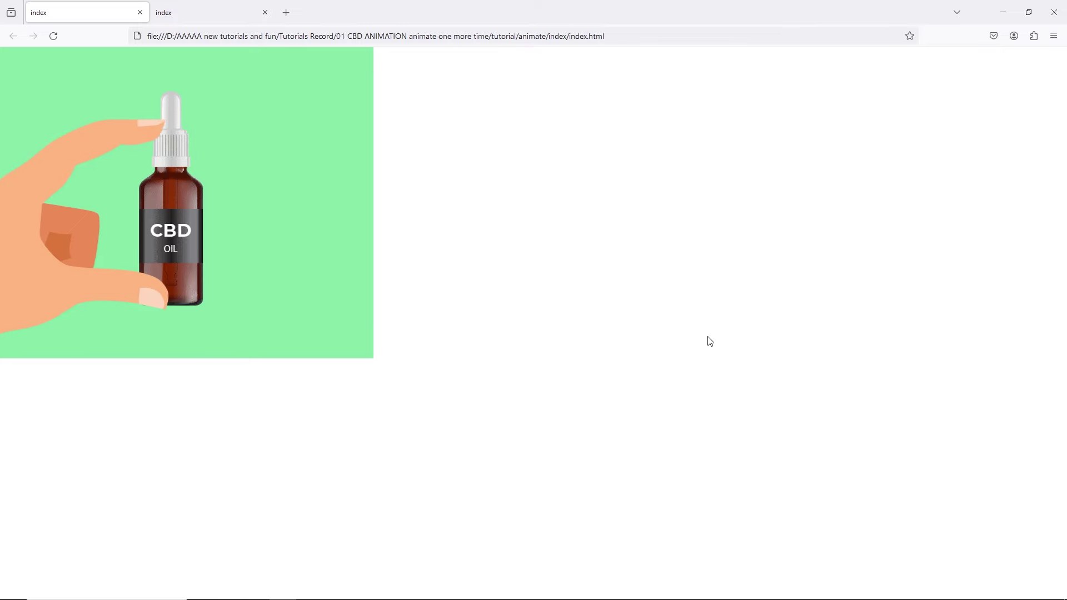
Preview the local index.html animation with the bottle and green icons, then restore the video player.
{"action": "left_click", "coordinate": [216, 12]}
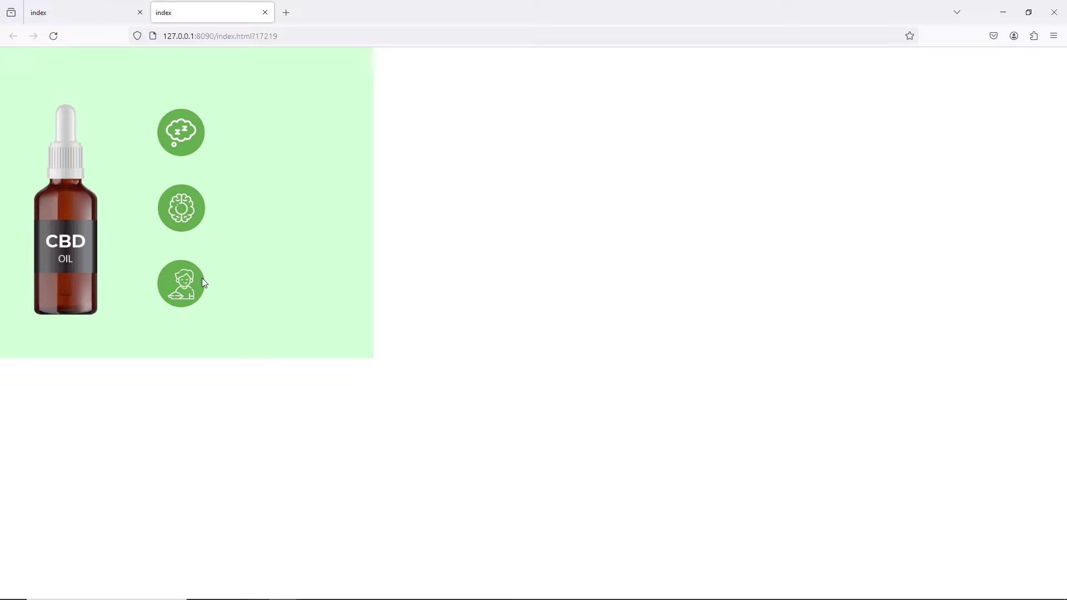
{"action": "mouse_move", "coordinate": [186, 214]}
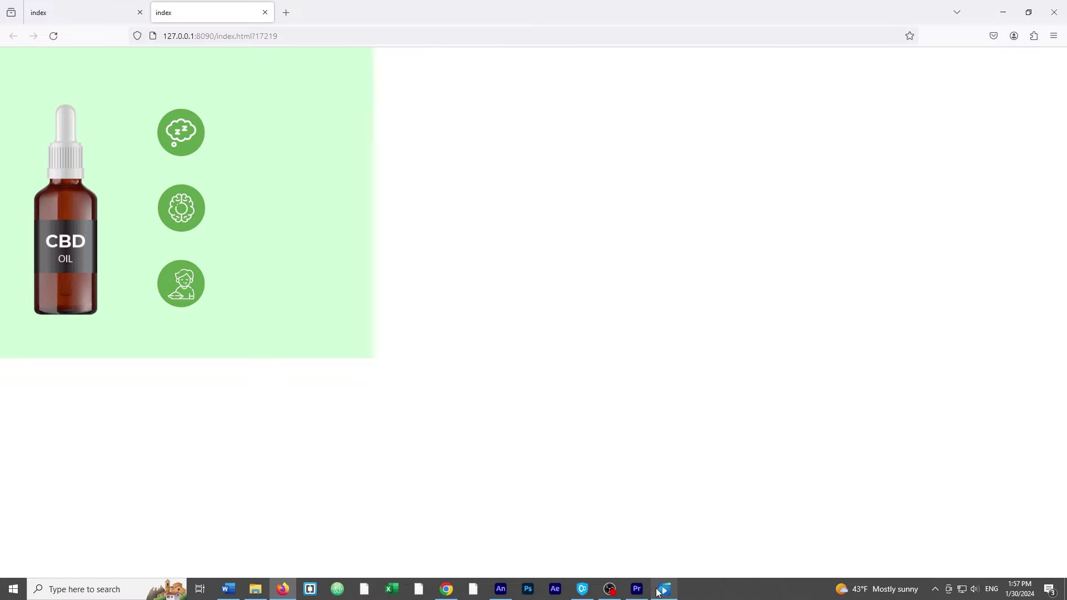
{"action": "left_click", "coordinate": [663, 589]}
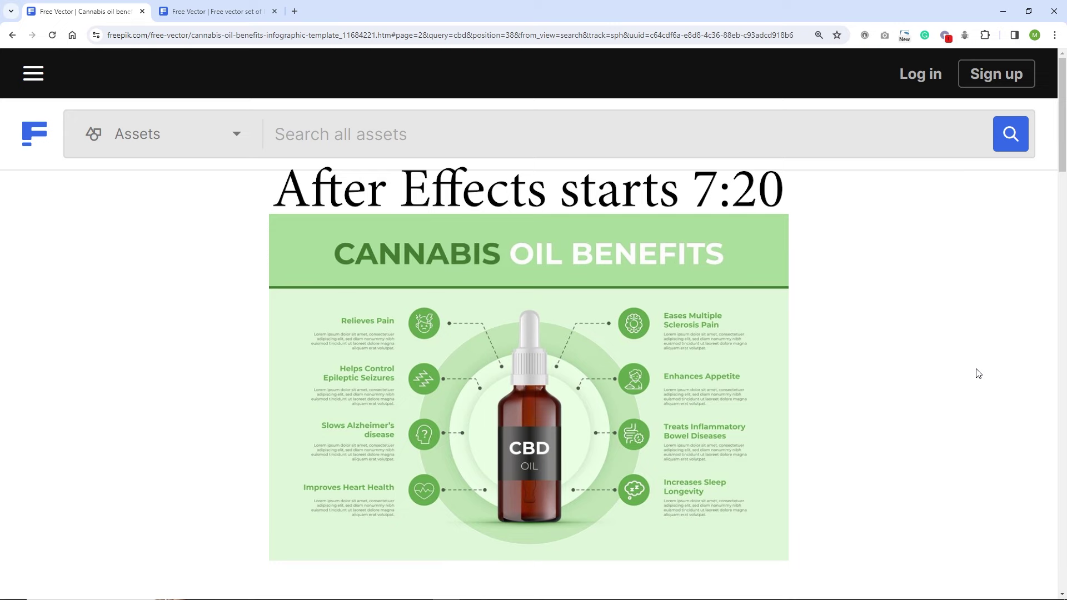
Request the free Freepik infographic download, cancel Save As, and open the 01 cbd oil after effects folder.
{"action": "scroll", "coordinate": [926, 376], "scroll_direction": "down", "scroll_amount": 3}
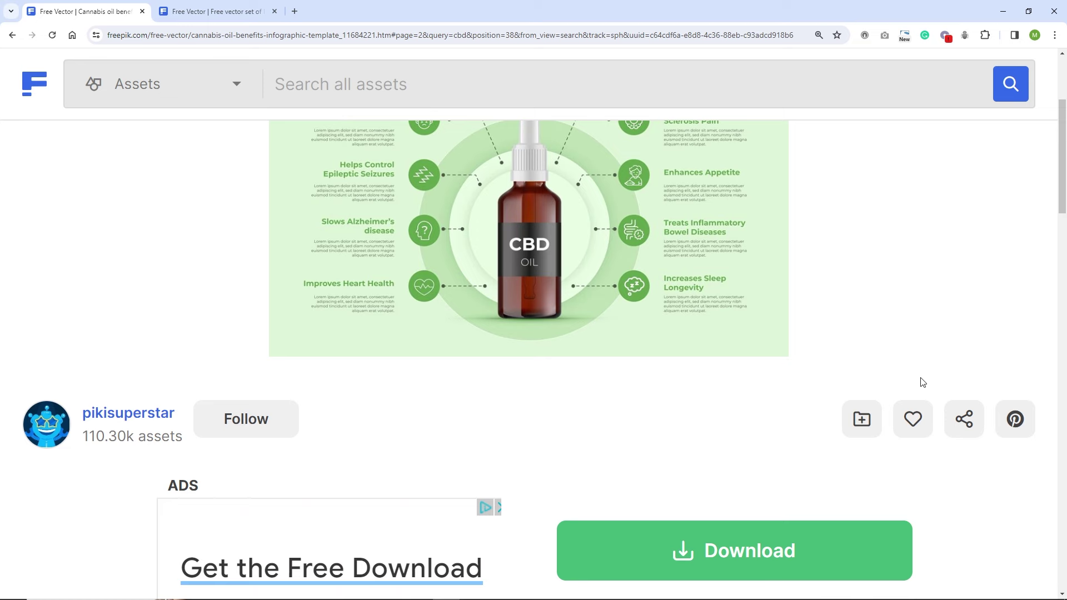
{"action": "scroll", "coordinate": [932, 330], "scroll_direction": "up", "scroll_amount": 2}
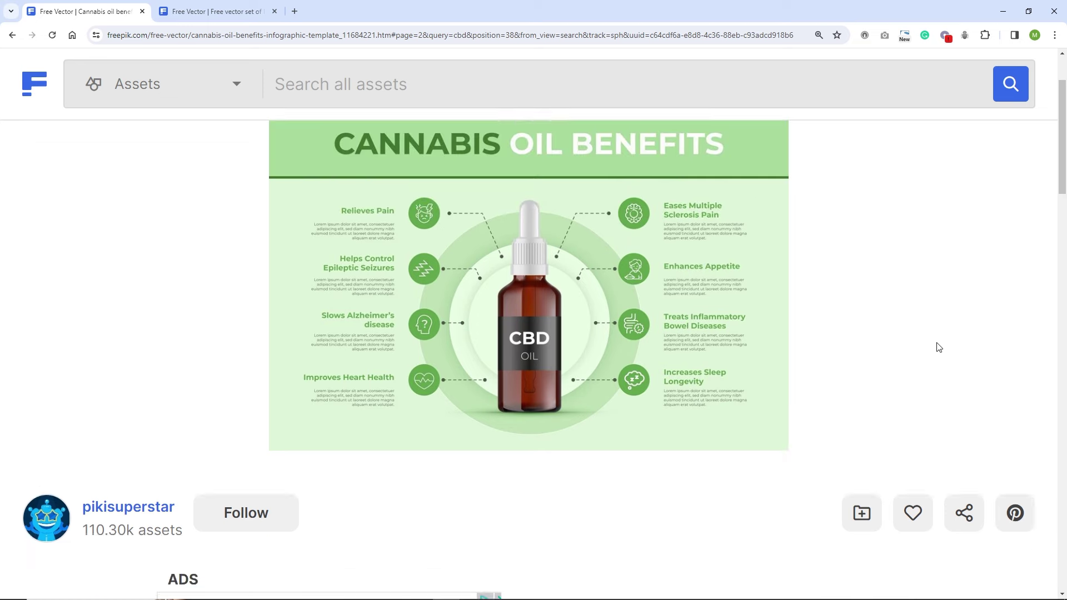
{"action": "scroll", "coordinate": [936, 350], "scroll_direction": "down", "scroll_amount": 2}
{"action": "left_click", "coordinate": [723, 550]}
{"action": "scroll", "coordinate": [774, 427], "scroll_direction": "down", "scroll_amount": 6}
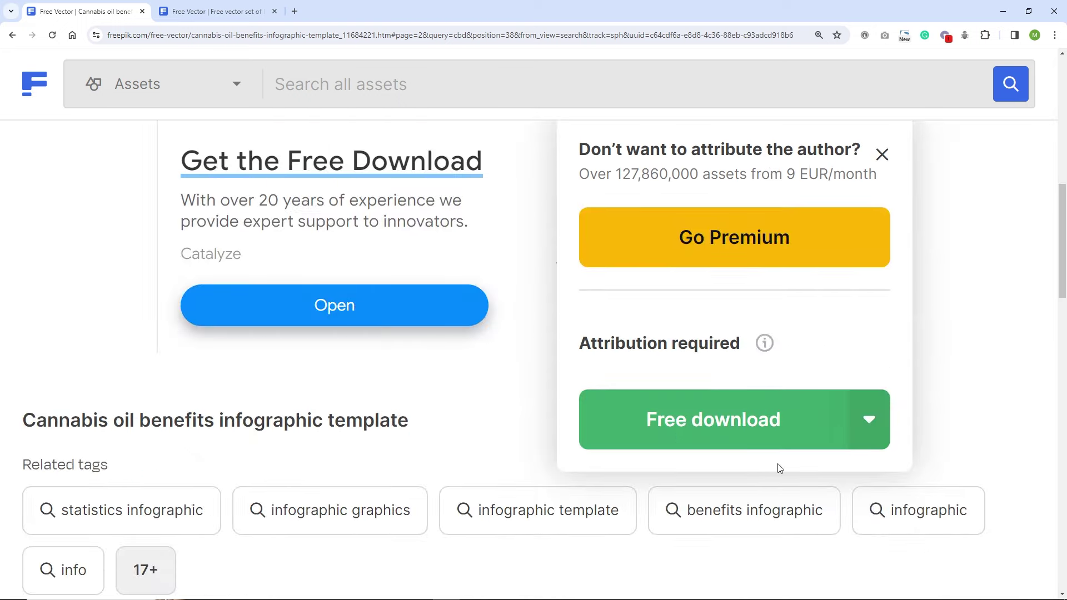
{"action": "left_click", "coordinate": [681, 434]}
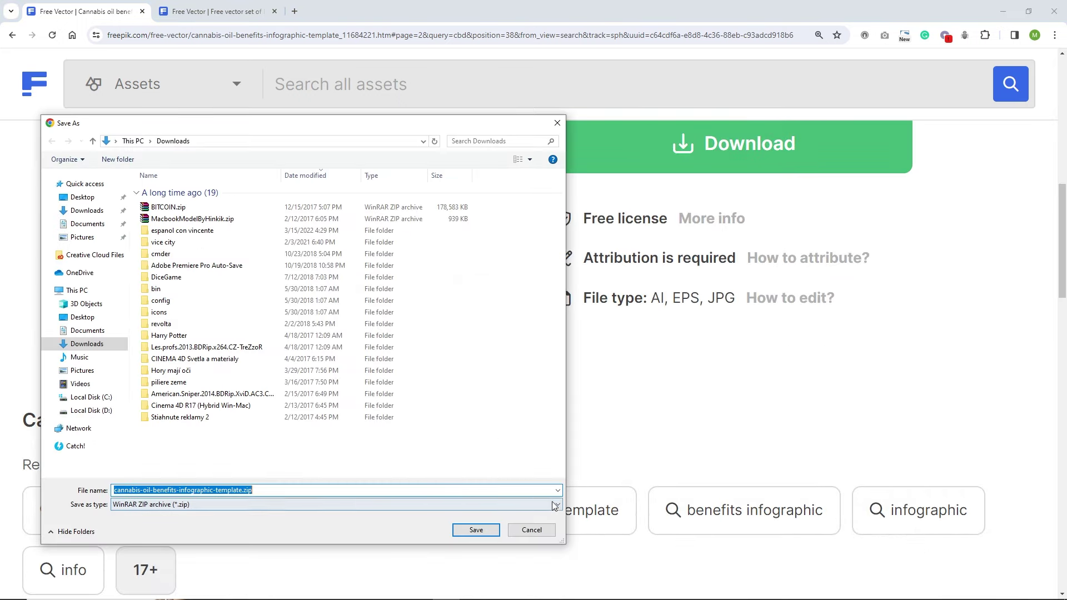
{"action": "left_click", "coordinate": [527, 534]}
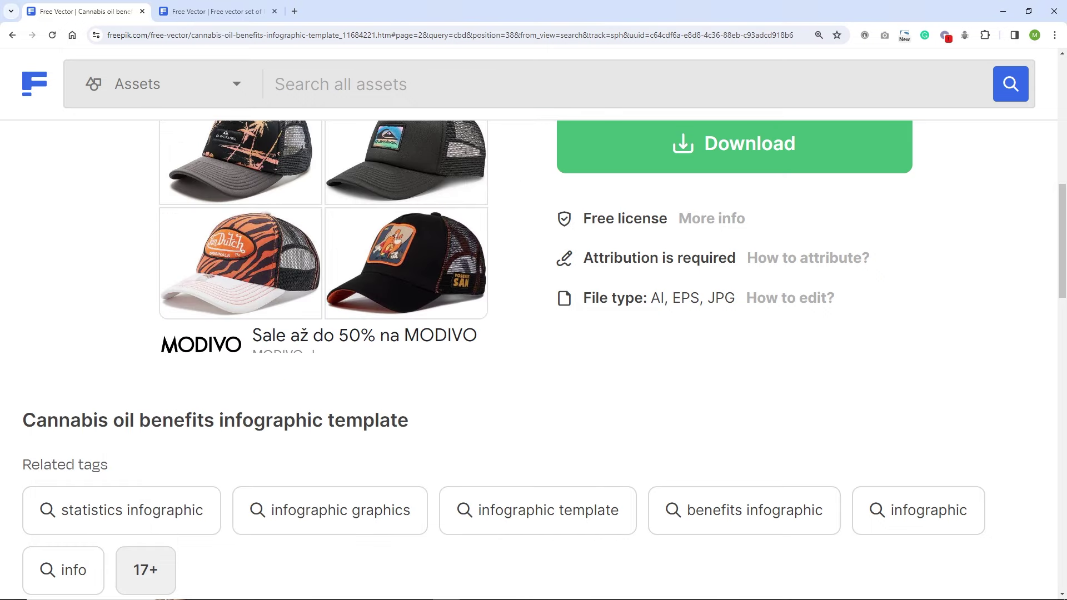
{"action": "left_click", "coordinate": [255, 597]}
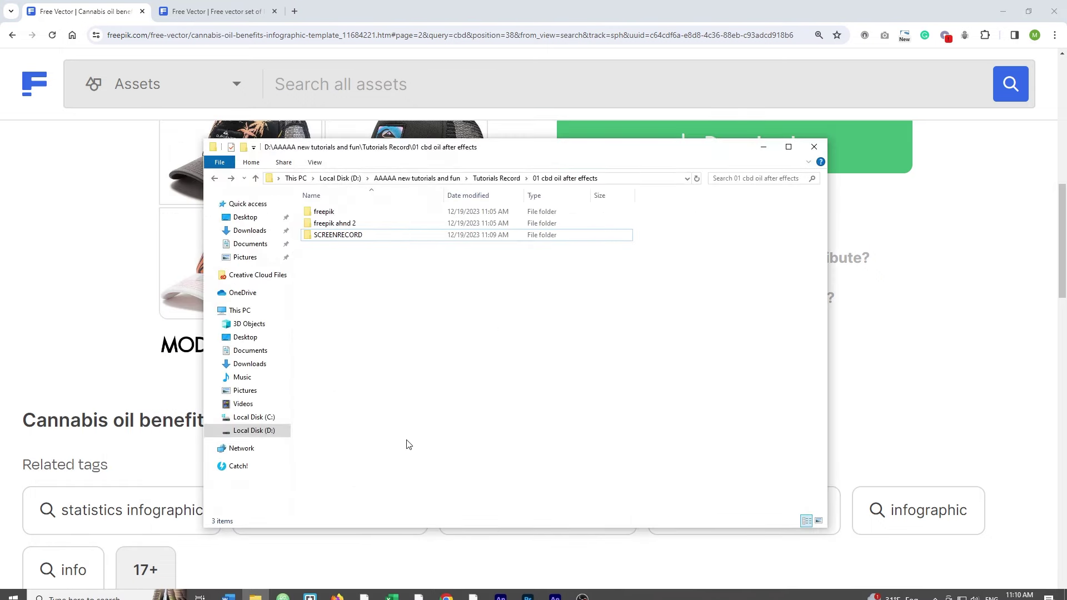
Use Extract Here on the ZIP in the freepik folder, then open 4770694.ai in Illustrator.
{"action": "double_click", "coordinate": [324, 211]}
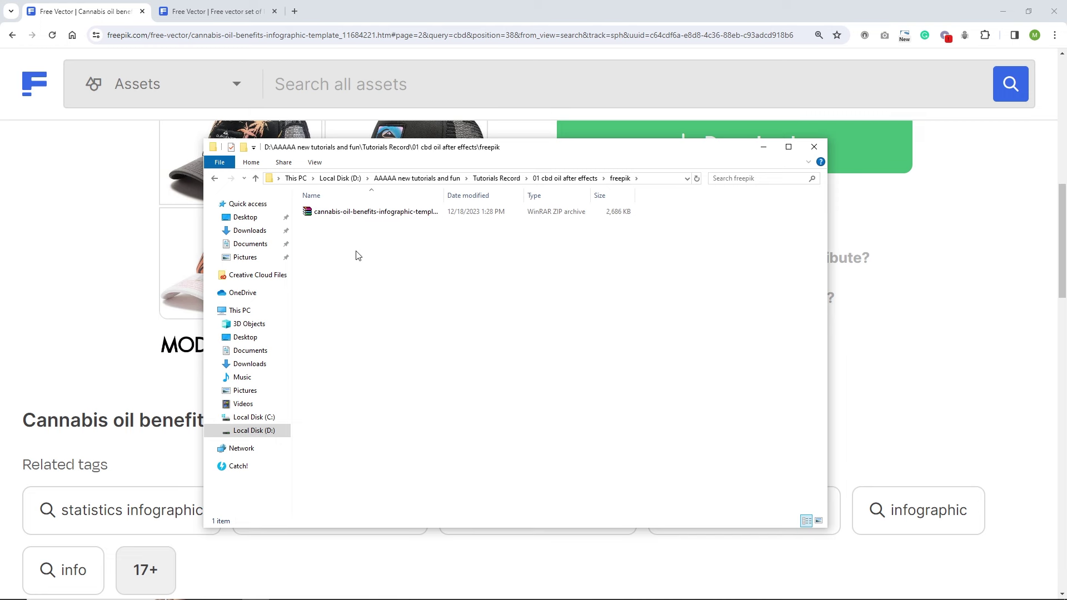
{"action": "right_click", "coordinate": [336, 211]}
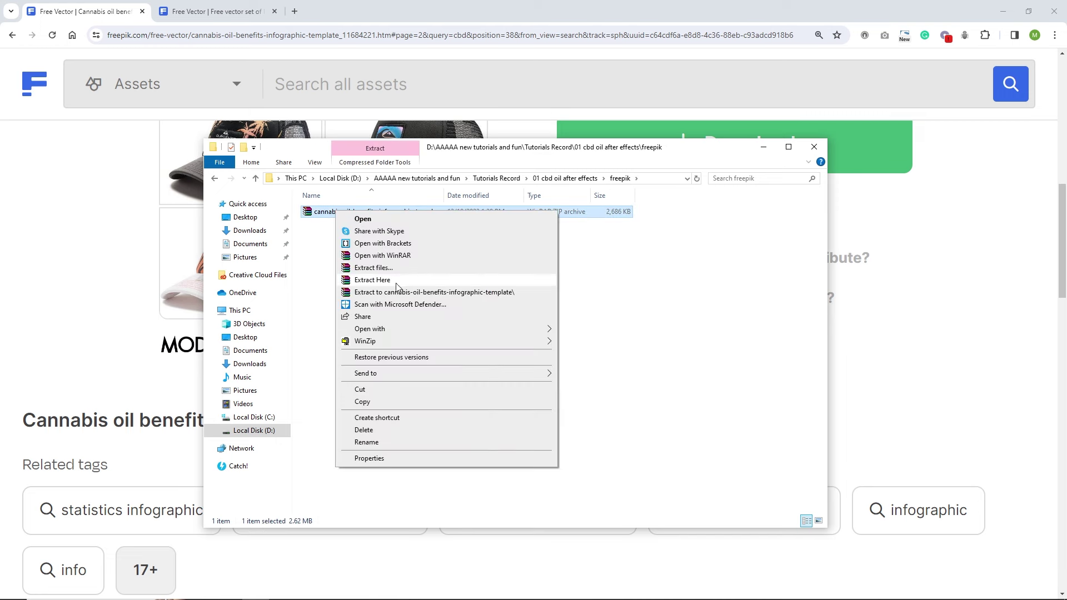
{"action": "left_click", "coordinate": [383, 281]}
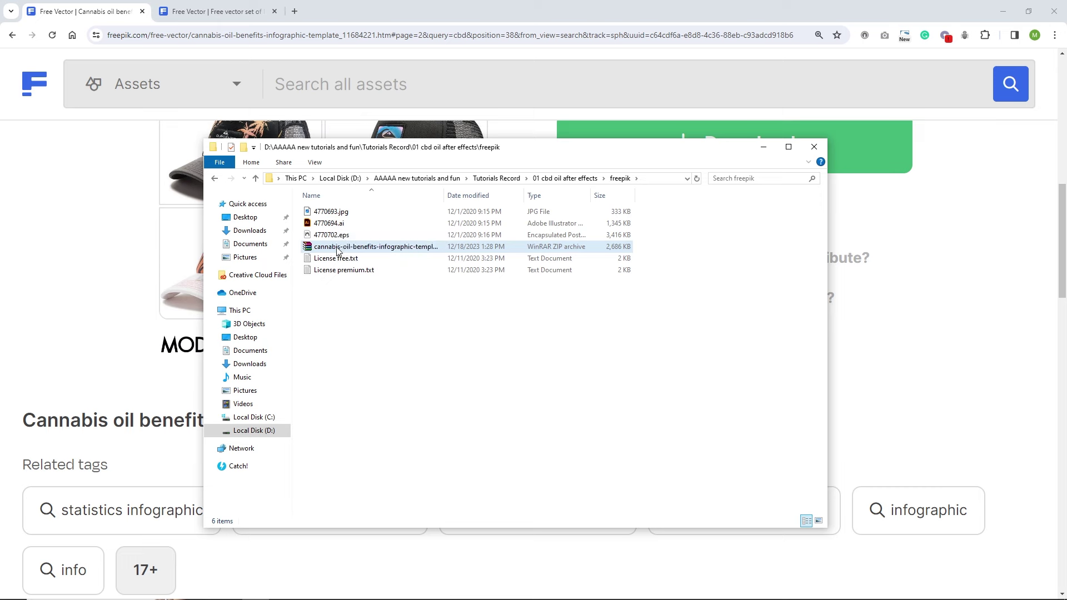
{"action": "left_click", "coordinate": [330, 224]}
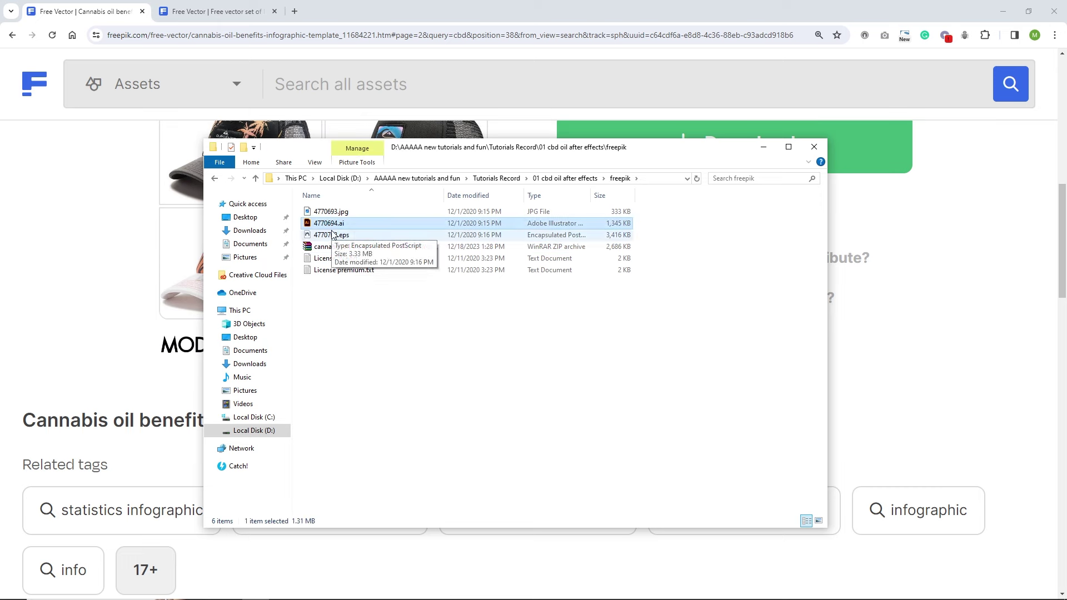
{"action": "double_click", "coordinate": [328, 225]}
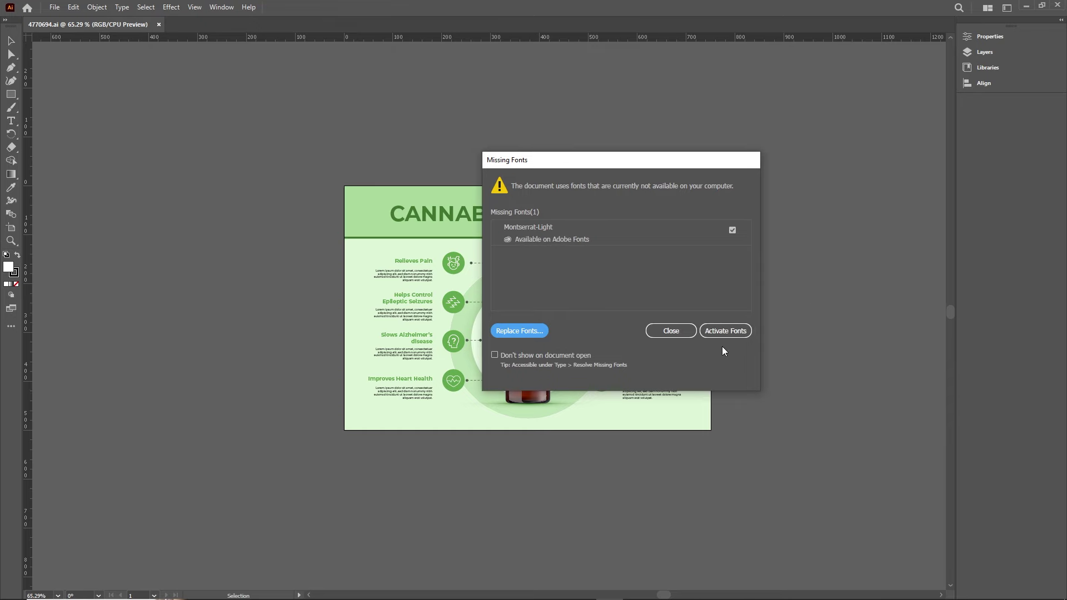
Close the Missing Fonts notice, zoom in, and bring up a 1920 × 1080 px RGB new-document preset.
{"action": "left_click", "coordinate": [673, 332]}
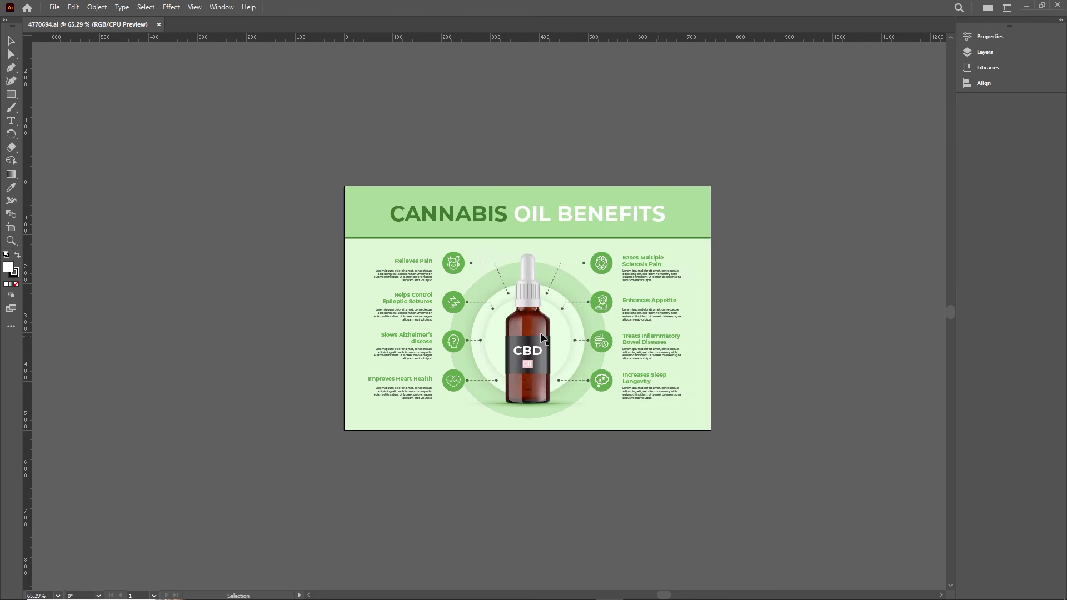
{"action": "key", "text": "backslash"}
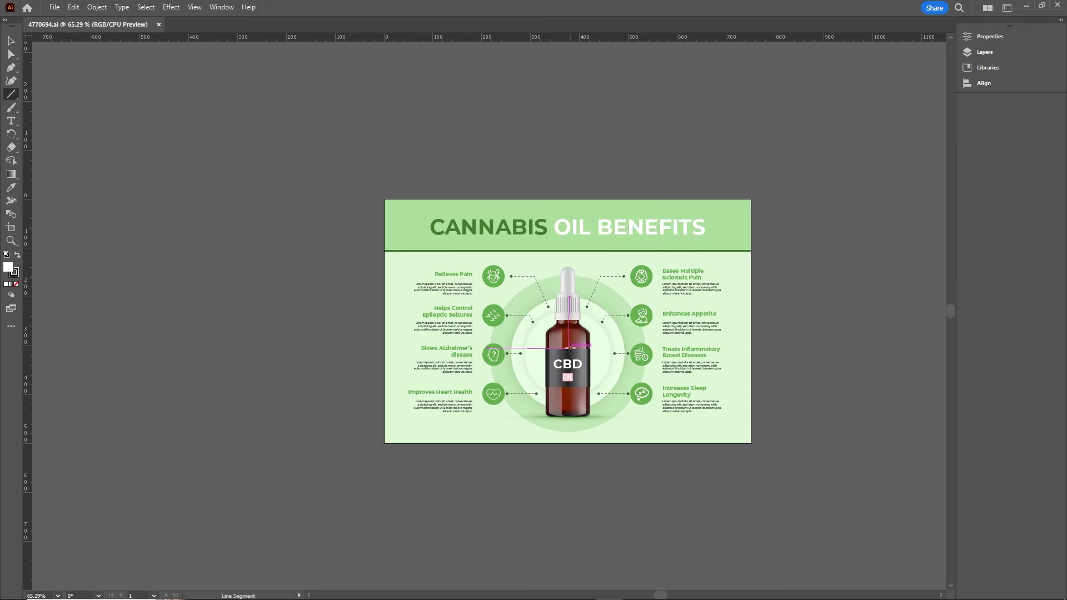
{"action": "scroll", "coordinate": [569, 349], "scroll_direction": "up", "scroll_amount": 3}
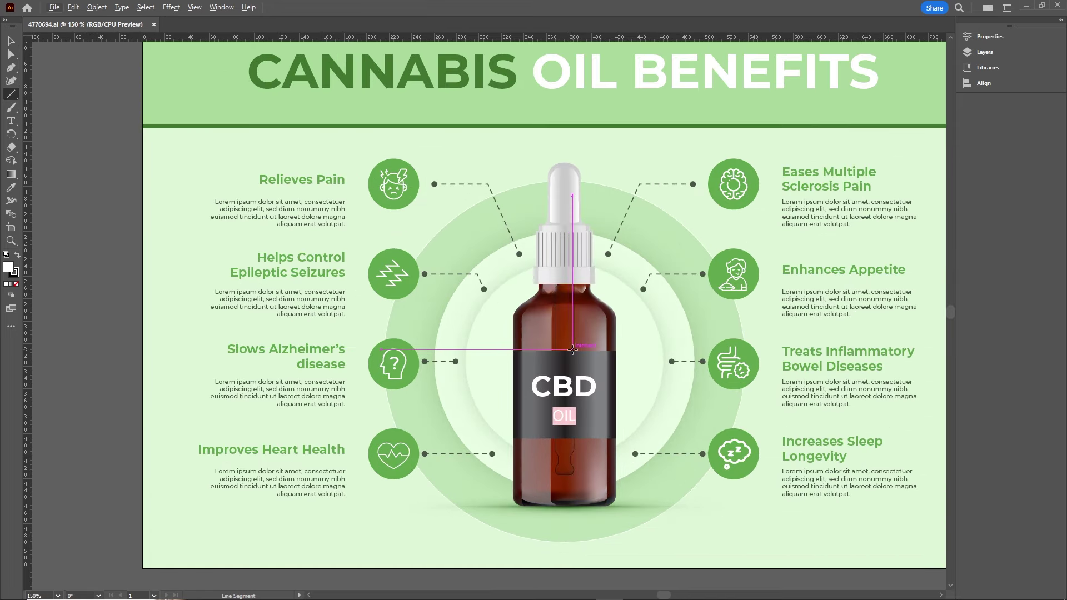
{"action": "key", "text": "ctrl+n"}
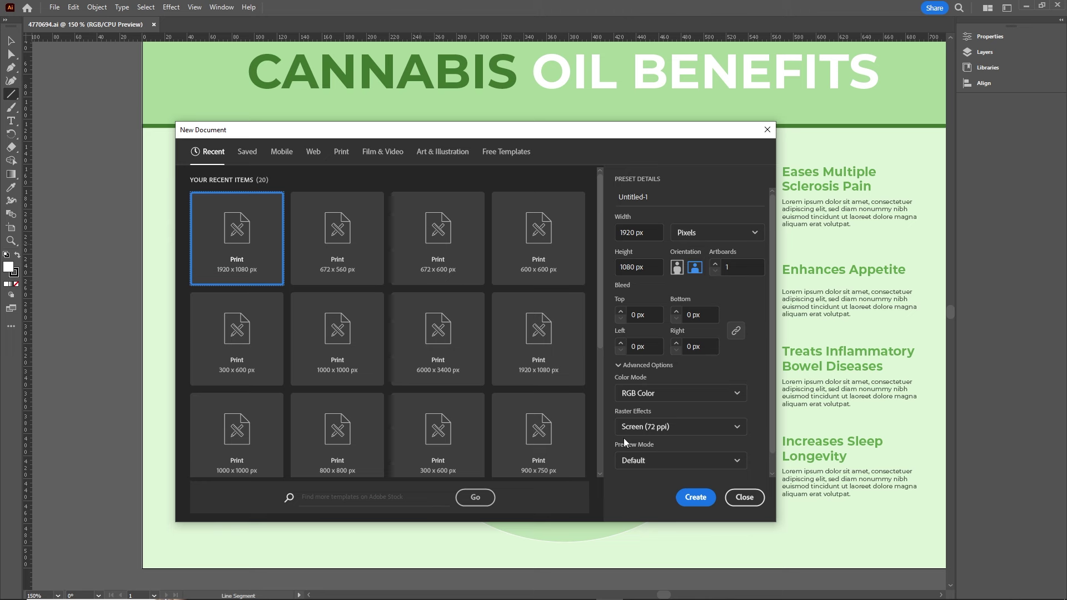
Create the 1920 × 1080 px Untitled-1 document and return to the 4770694.ai infographic.
{"action": "left_click", "coordinate": [694, 497]}
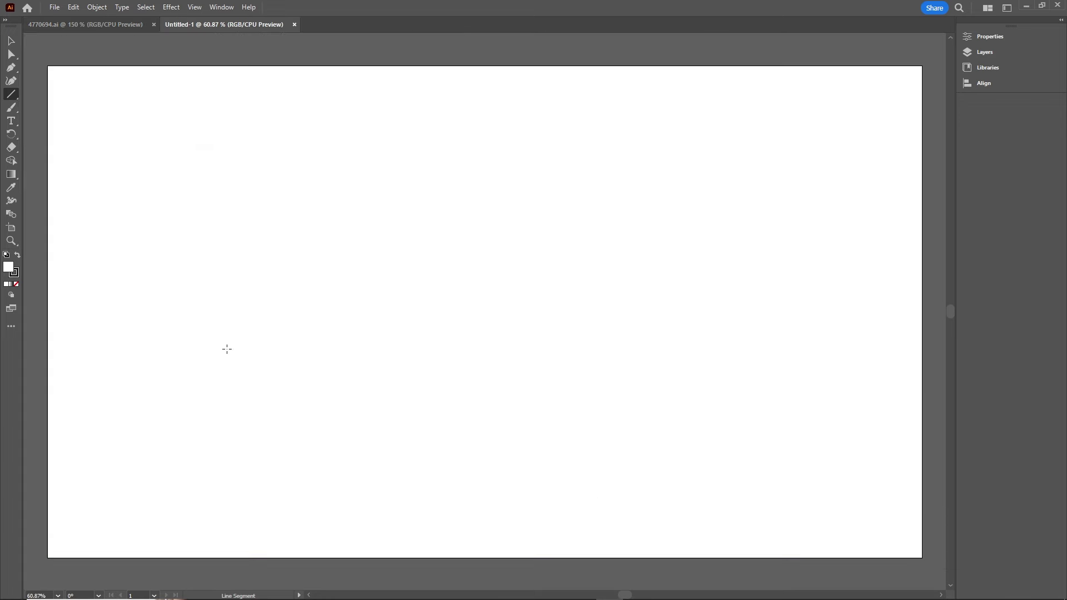
{"action": "left_click", "coordinate": [129, 28]}
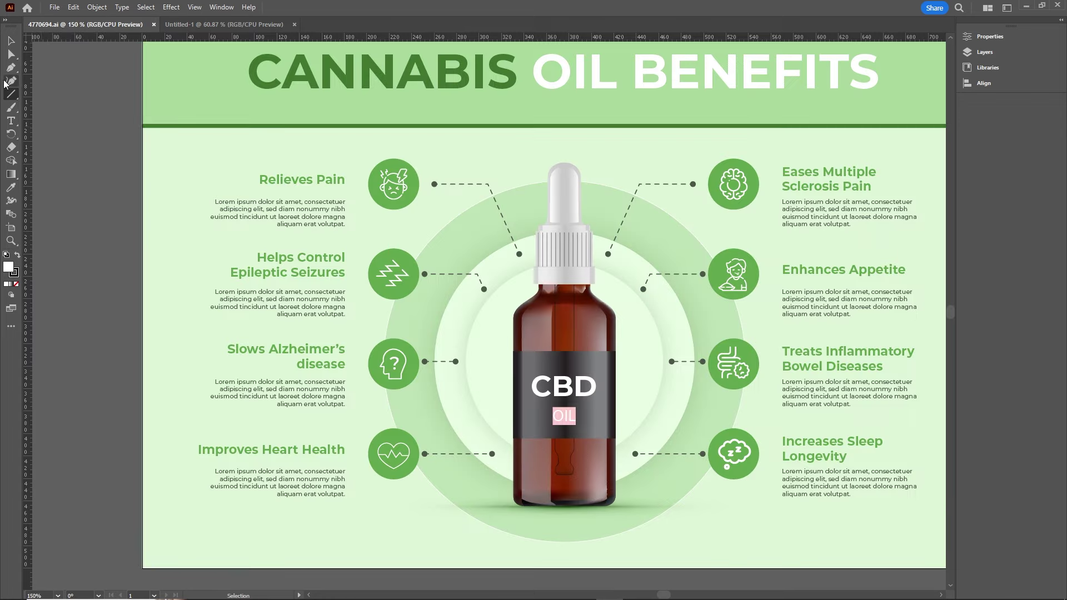
{"action": "left_click", "coordinate": [11, 43]}
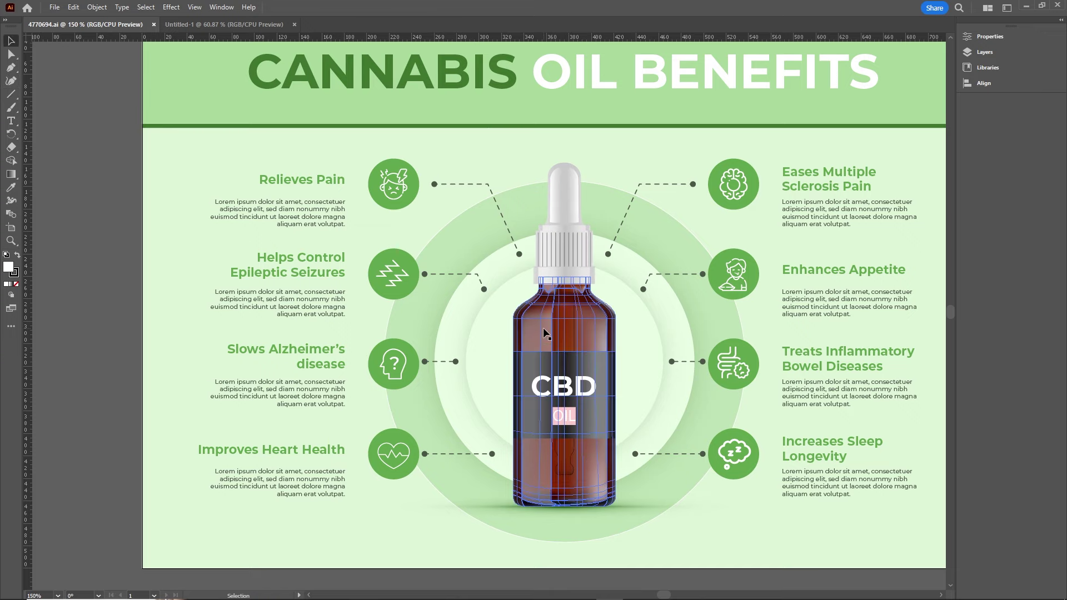
{"action": "left_click_drag", "start_coordinate": [576, 339], "coordinate": [513, 338]}
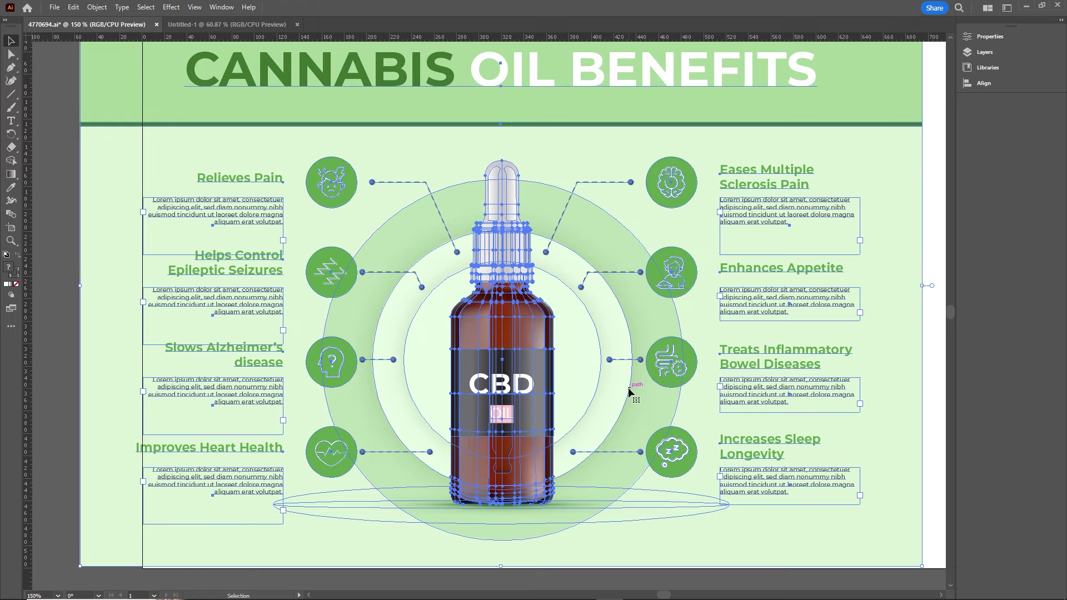
{"action": "key", "text": "ctrl+z"}
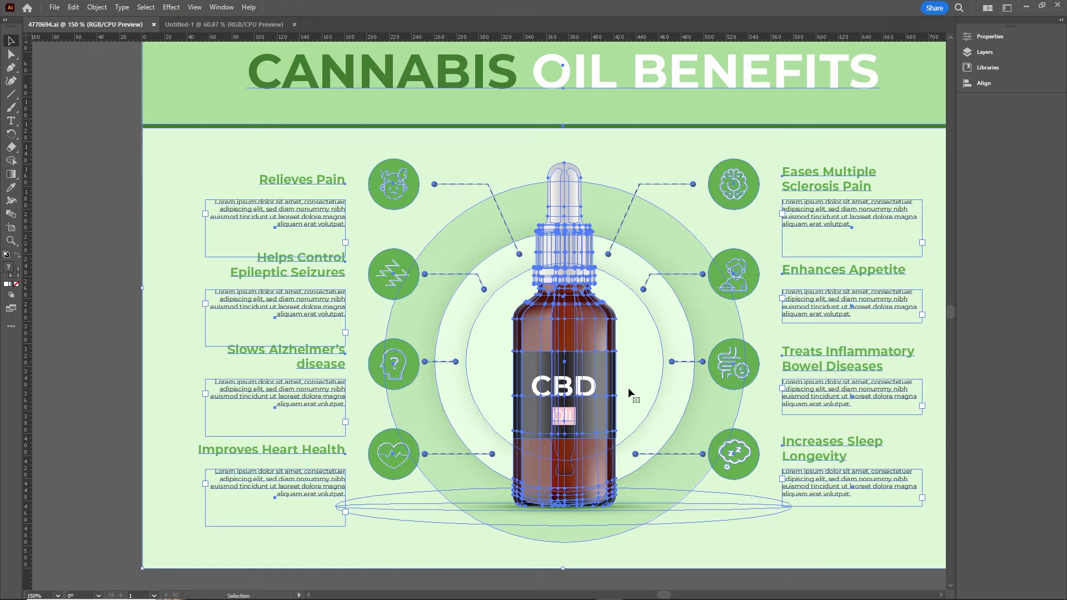
Ungroup the infographic artwork so its individual elements can be selected.
{"action": "right_click", "coordinate": [557, 334]}
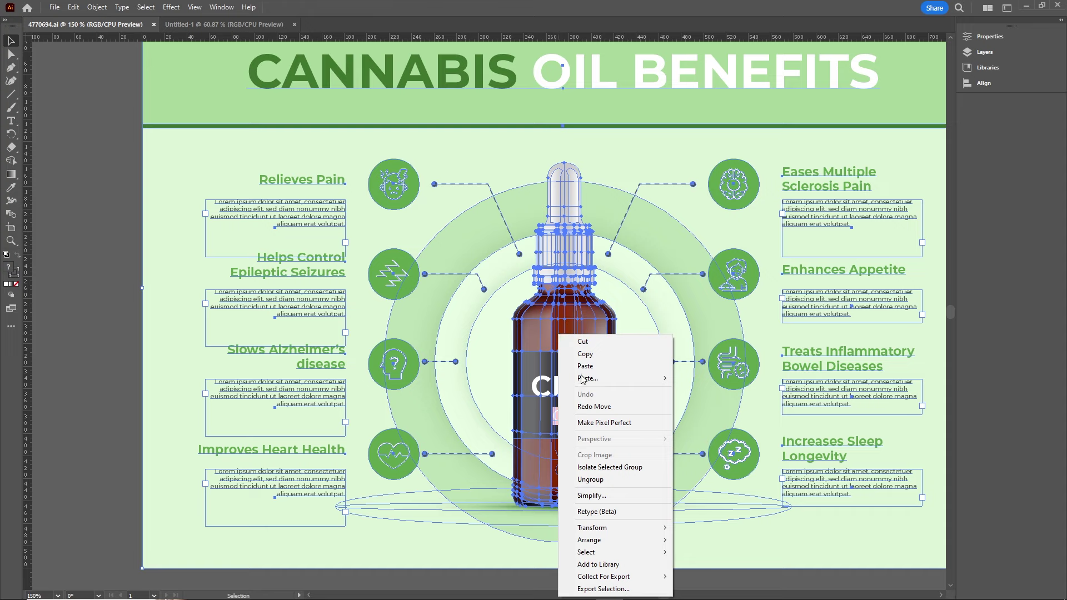
{"action": "left_click", "coordinate": [601, 481]}
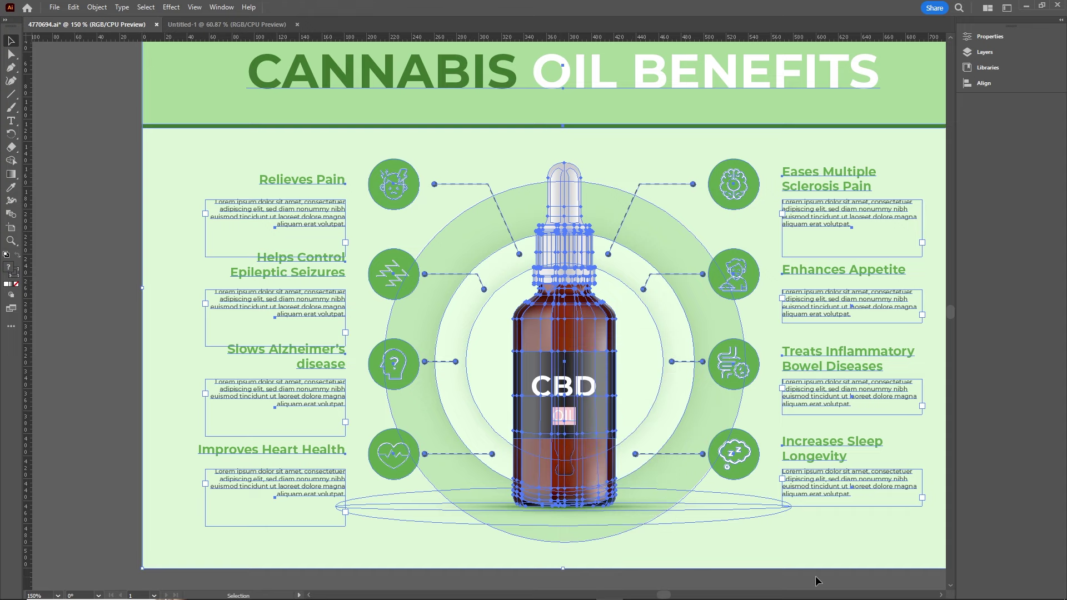
{"action": "left_click_drag", "start_coordinate": [610, 361], "coordinate": [542, 355]}
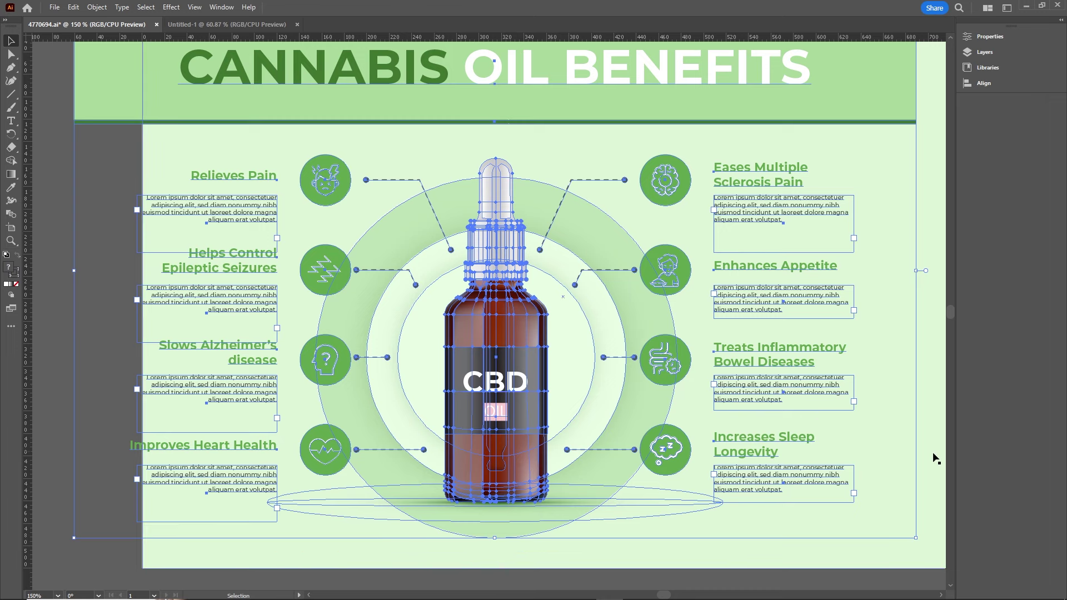
{"action": "left_click", "coordinate": [929, 424]}
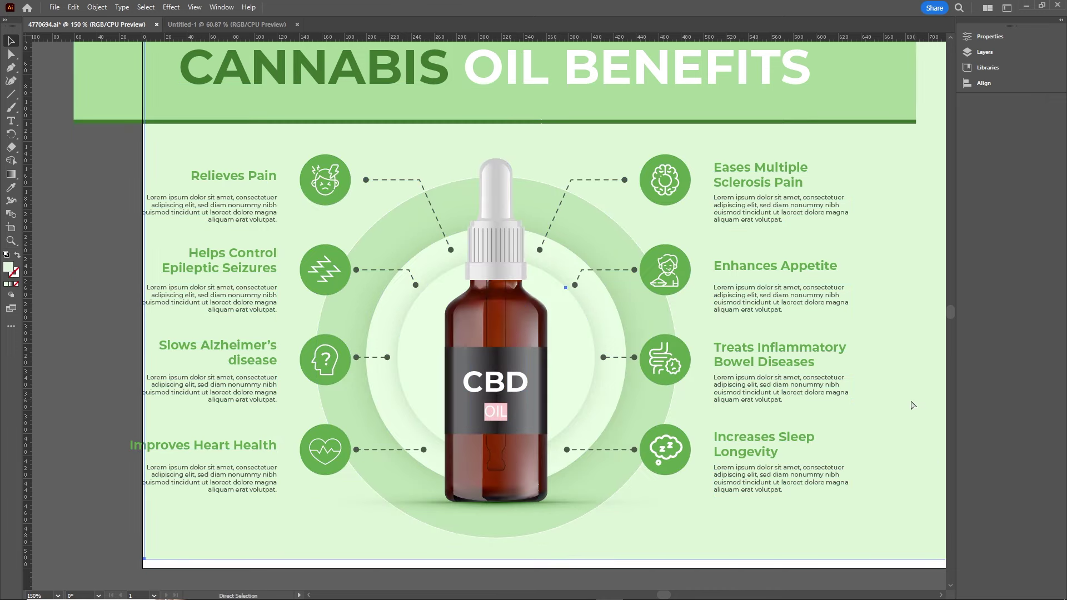
{"action": "left_click", "coordinate": [915, 404]}
{"action": "key", "text": "ctrl+a"}
{"action": "right_click", "coordinate": [519, 332]}
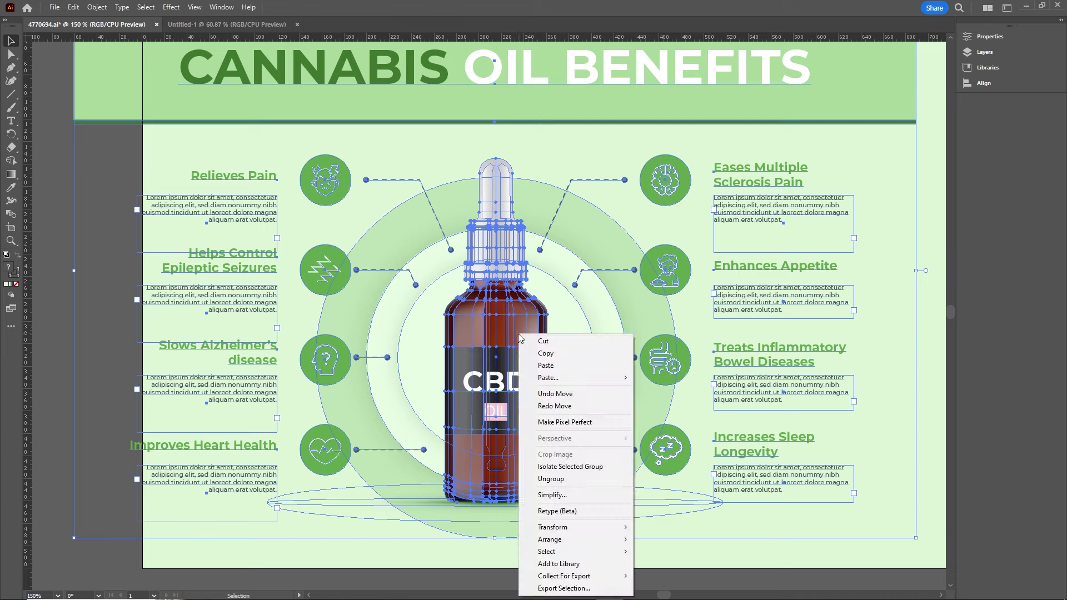
{"action": "left_click", "coordinate": [563, 478]}
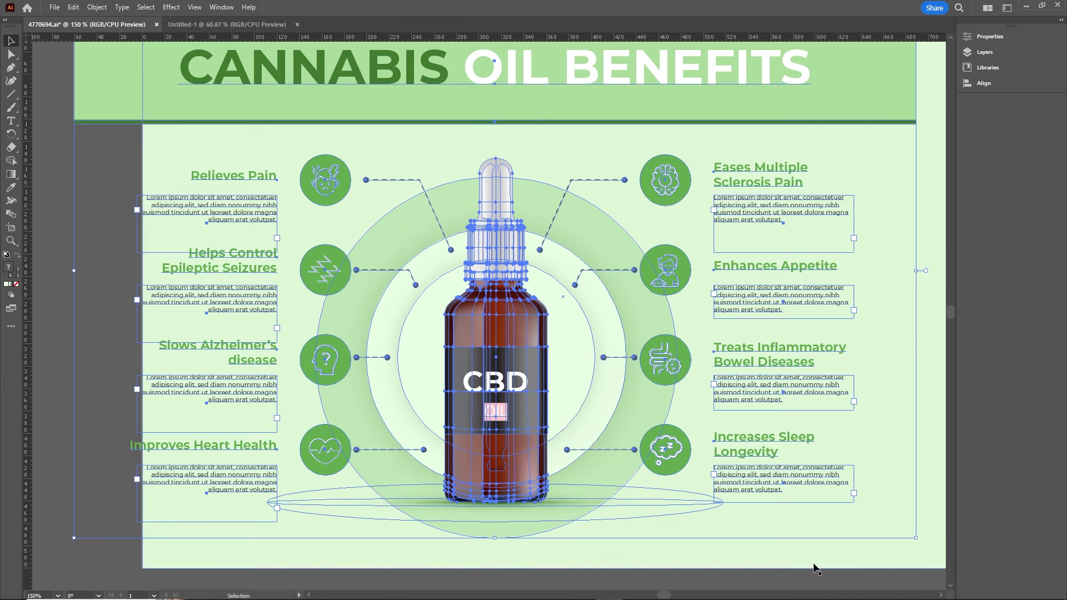
{"action": "left_click", "coordinate": [826, 581]}
Drag the CBD oil bottle into Untitled-1 and scale it up to size.
{"action": "left_click", "coordinate": [464, 308]}
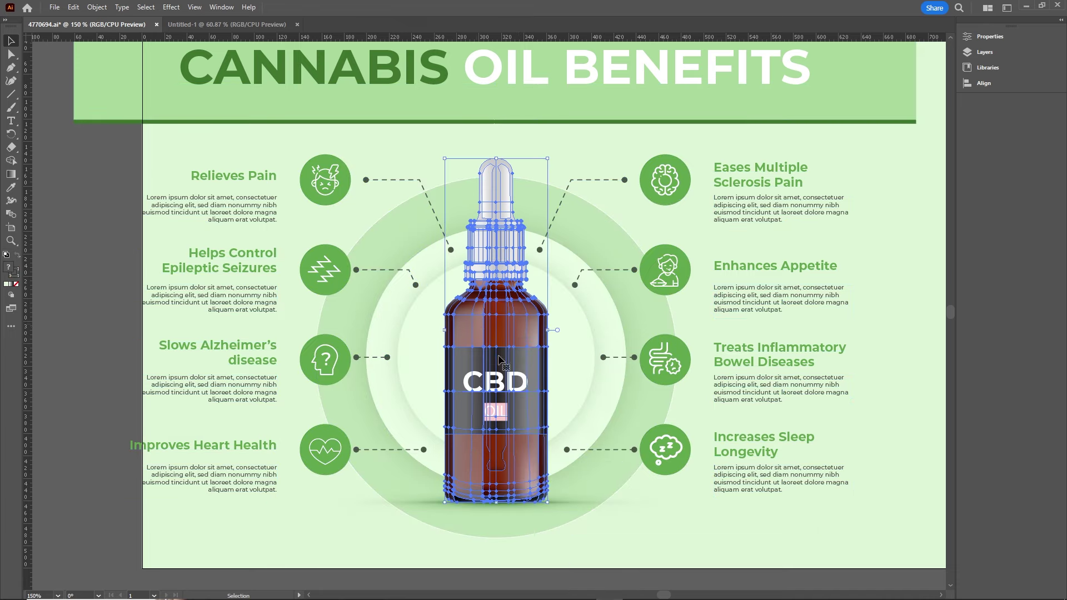
{"action": "left_click_drag", "start_coordinate": [504, 331], "coordinate": [245, 328]}
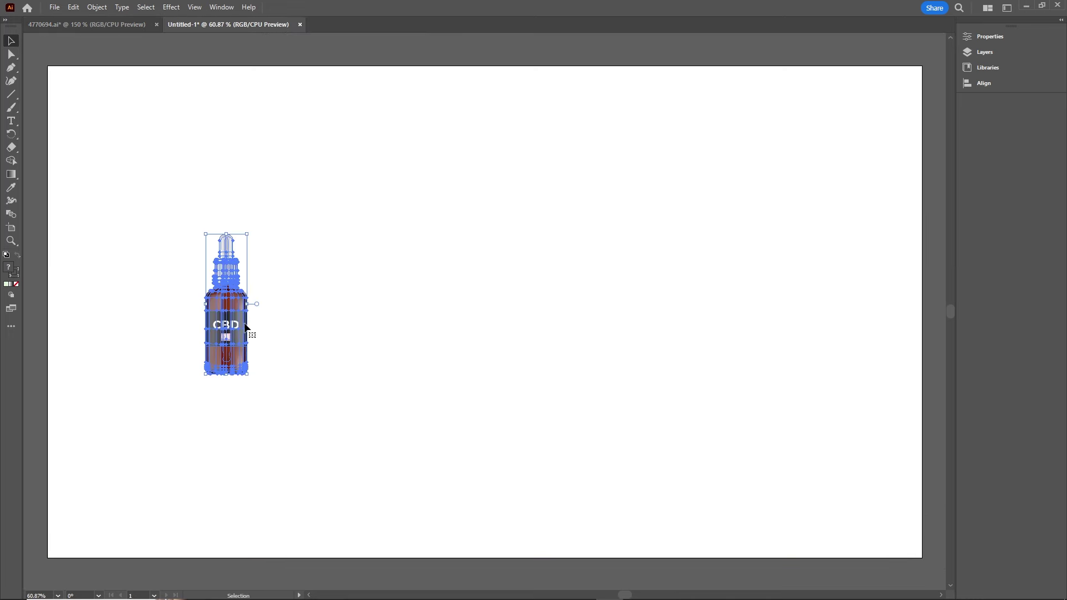
{"action": "left_click_drag", "start_coordinate": [250, 376], "coordinate": [370, 511]}
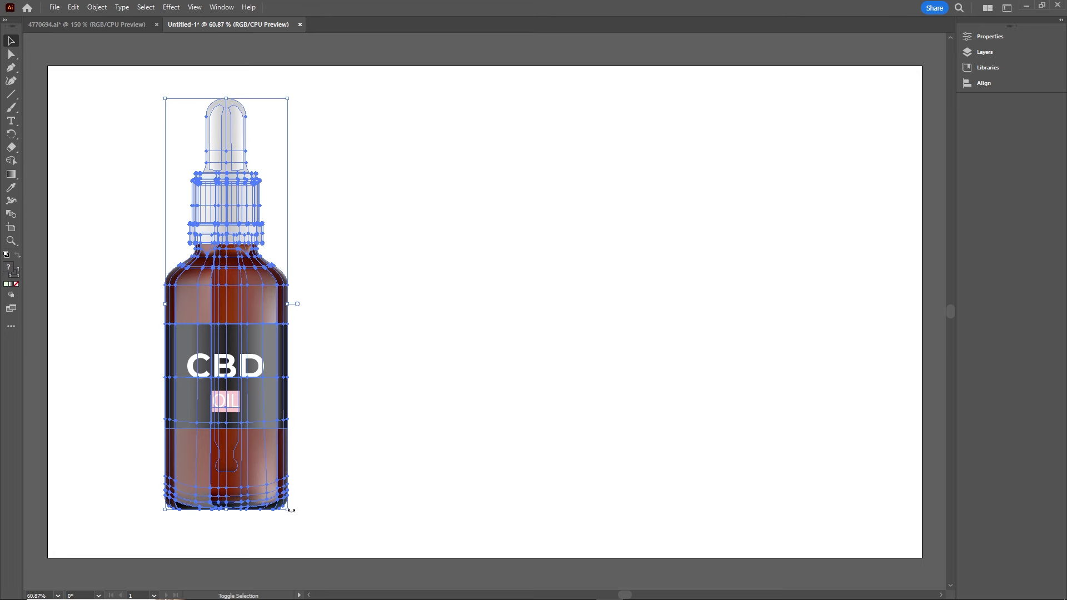
{"action": "left_click_drag", "start_coordinate": [289, 510], "coordinate": [277, 463]}
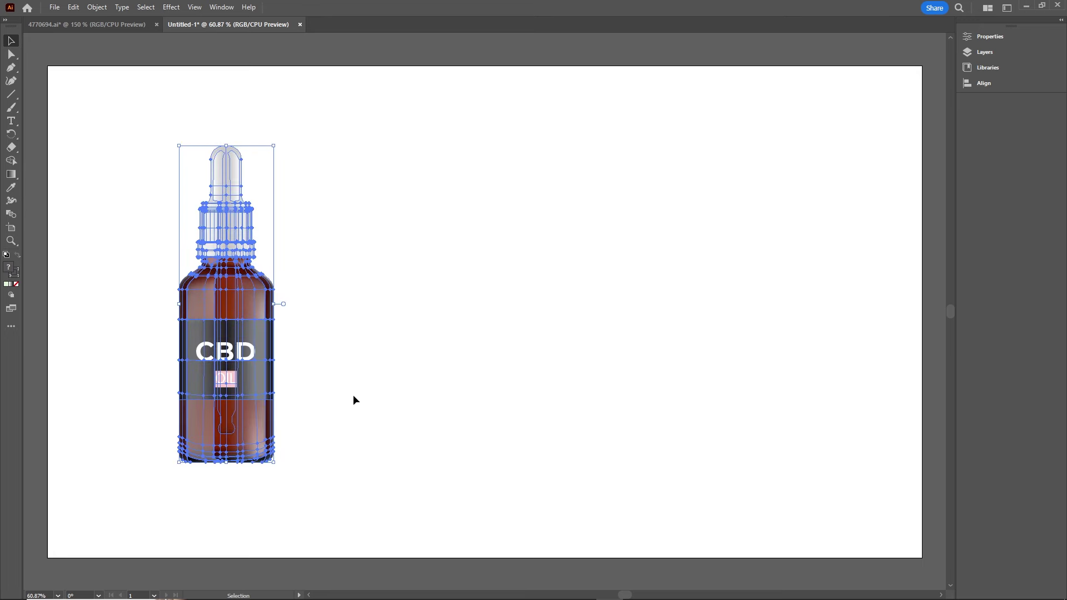
{"action": "left_click", "coordinate": [362, 383]}
Select the brain icon together with its Eases Multiple Sclerosis Pain heading.
{"action": "left_click", "coordinate": [141, 25]}
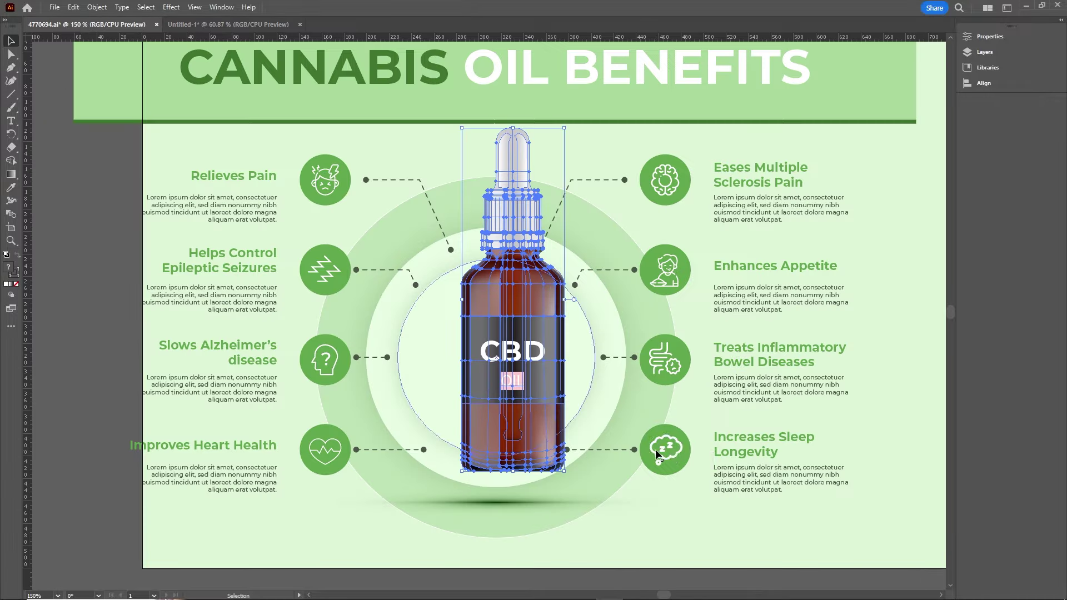
{"action": "scroll", "coordinate": [716, 301], "scroll_direction": "up", "scroll_amount": 3}
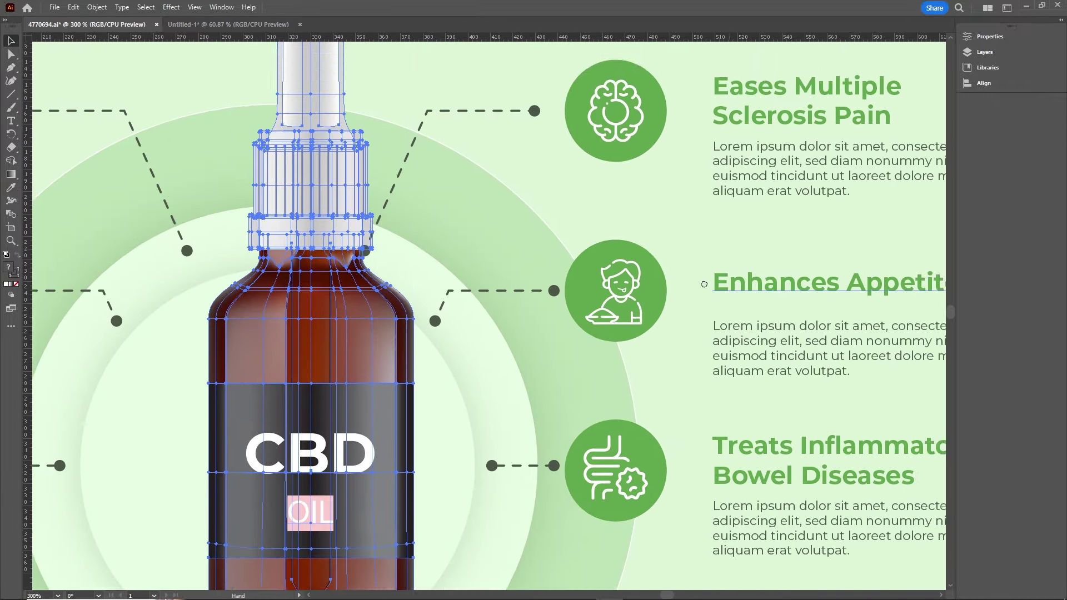
{"action": "left_click_drag", "start_coordinate": [704, 285], "coordinate": [602, 389]}
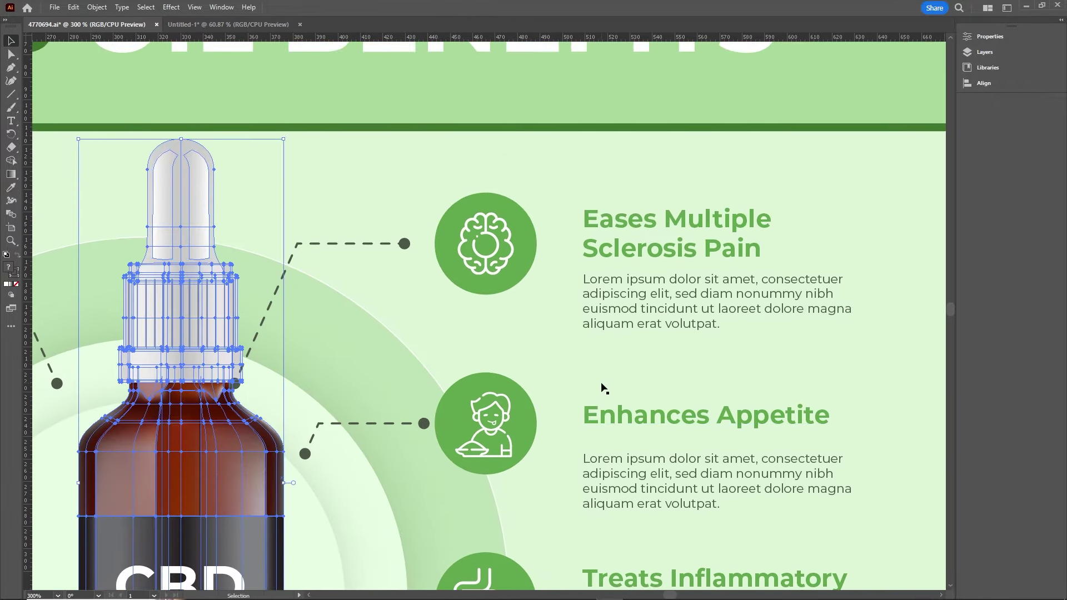
{"action": "left_click", "coordinate": [530, 270]}
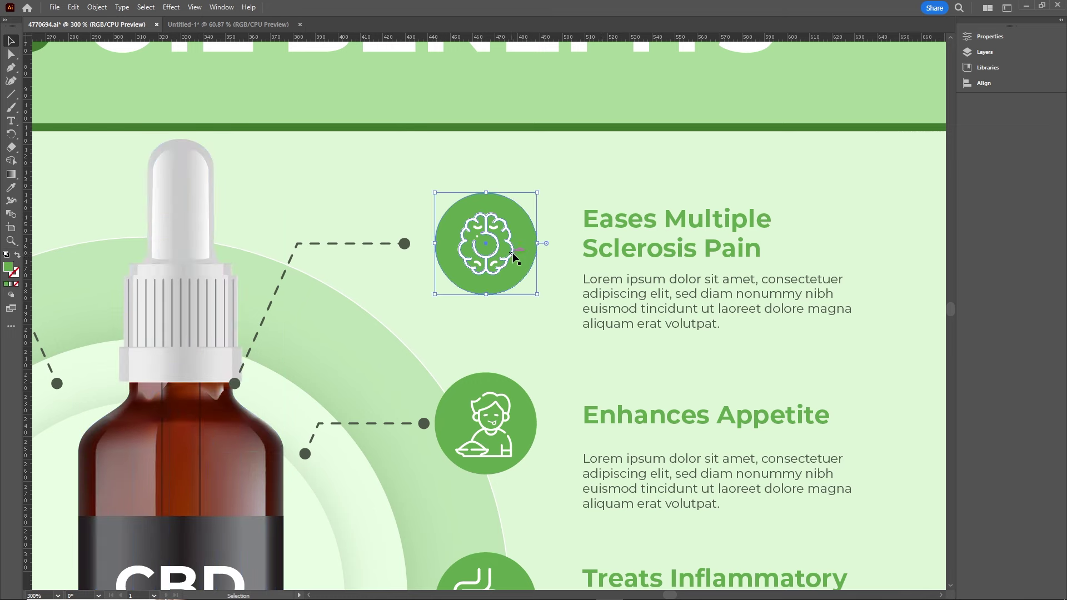
{"action": "left_click_drag", "start_coordinate": [526, 241], "coordinate": [538, 206]}
{"action": "key", "text": "ctrl+z"}
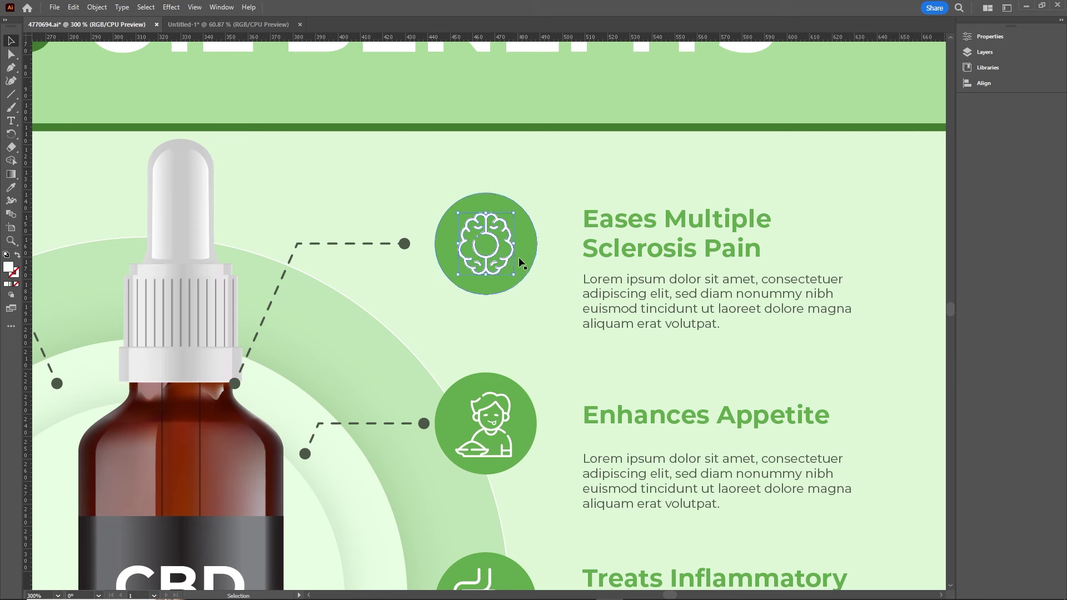
{"action": "left_click", "coordinate": [522, 252], "text": "shift"}
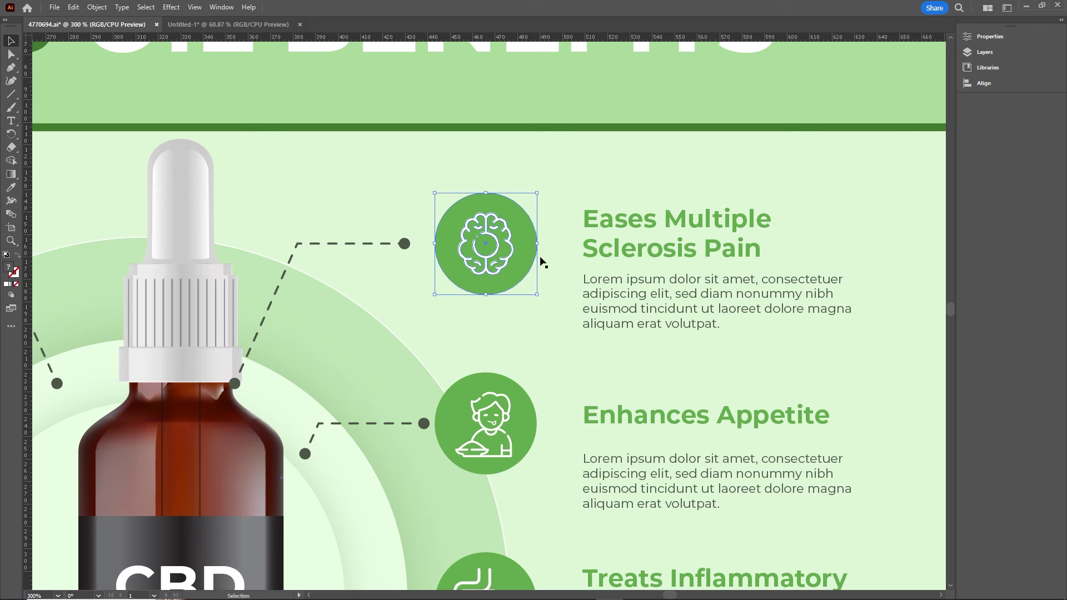
{"action": "left_click", "coordinate": [616, 228], "text": "shift"}
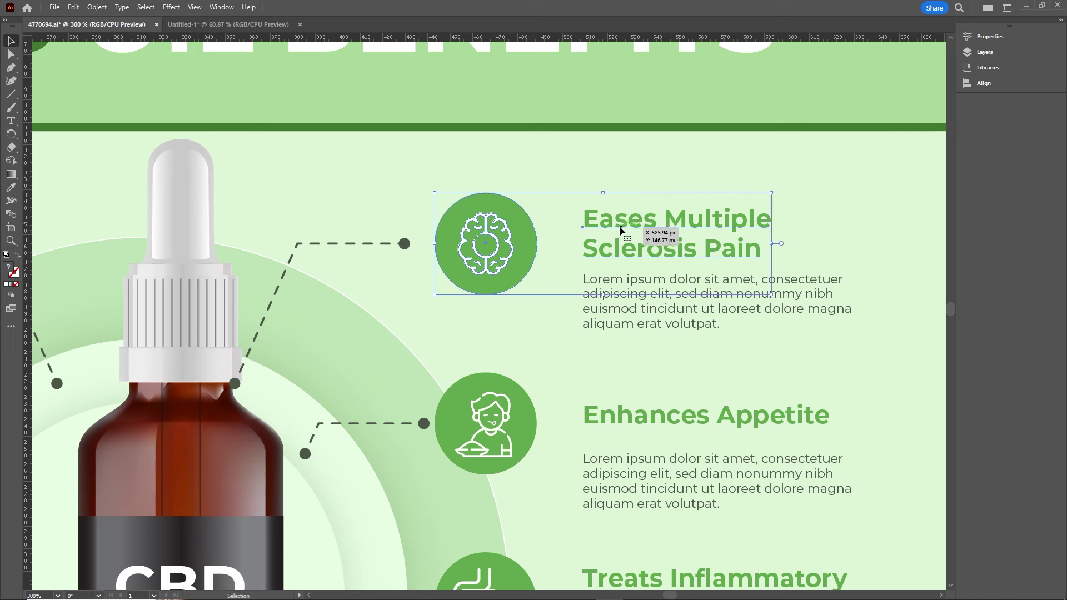
{"action": "left_click_drag", "start_coordinate": [621, 230], "coordinate": [611, 200]}
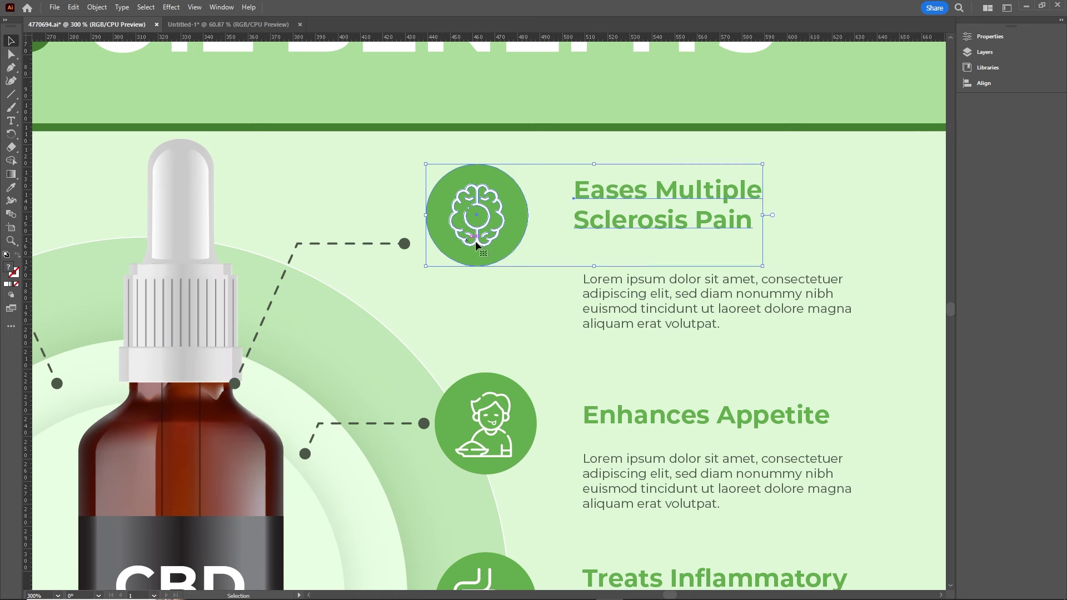
{"action": "right_click", "coordinate": [518, 222]}
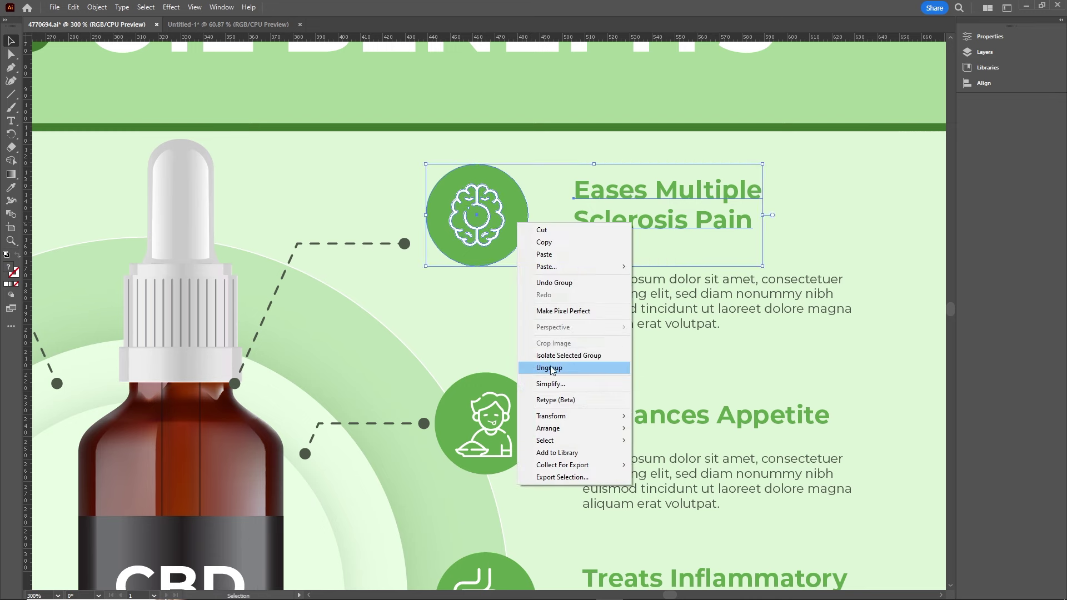
{"action": "left_click", "coordinate": [483, 317]}
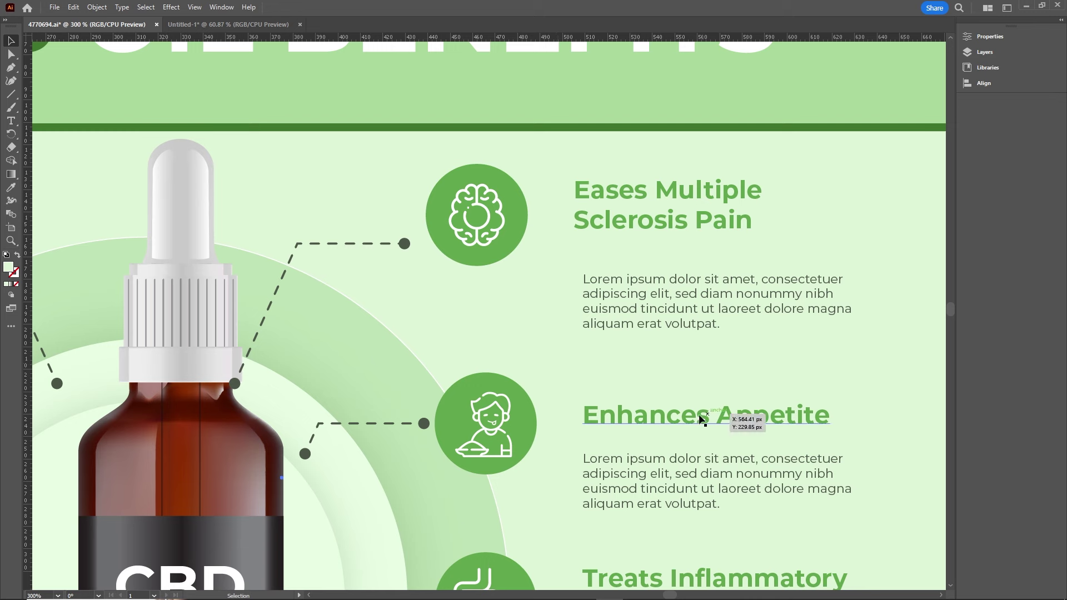
Group the appetite icon with its Enhances Appetite heading.
{"action": "left_click", "coordinate": [510, 429]}
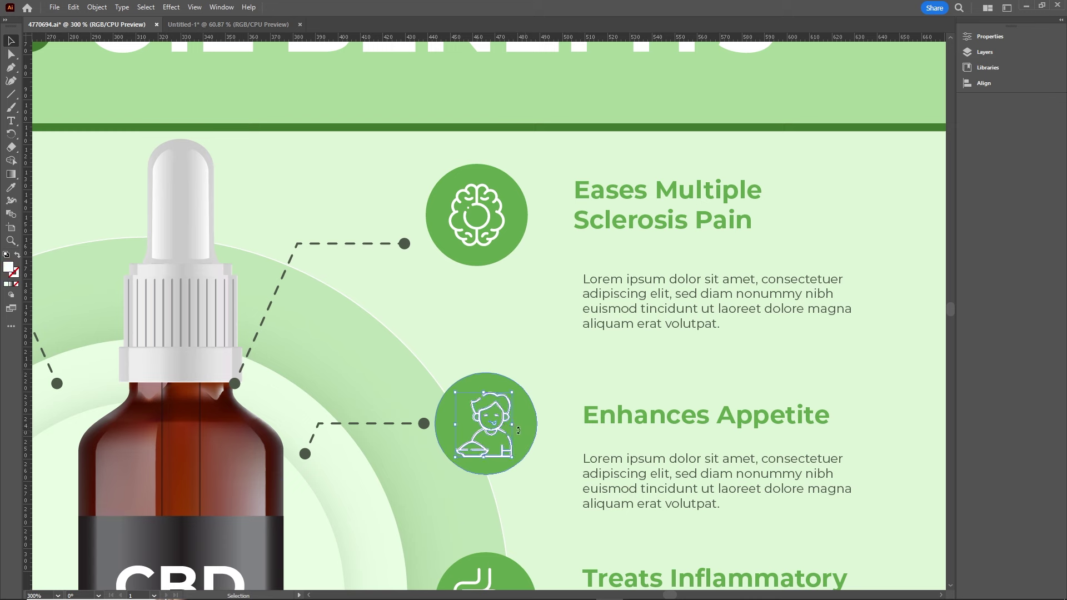
{"action": "left_click", "coordinate": [524, 421], "text": "shift"}
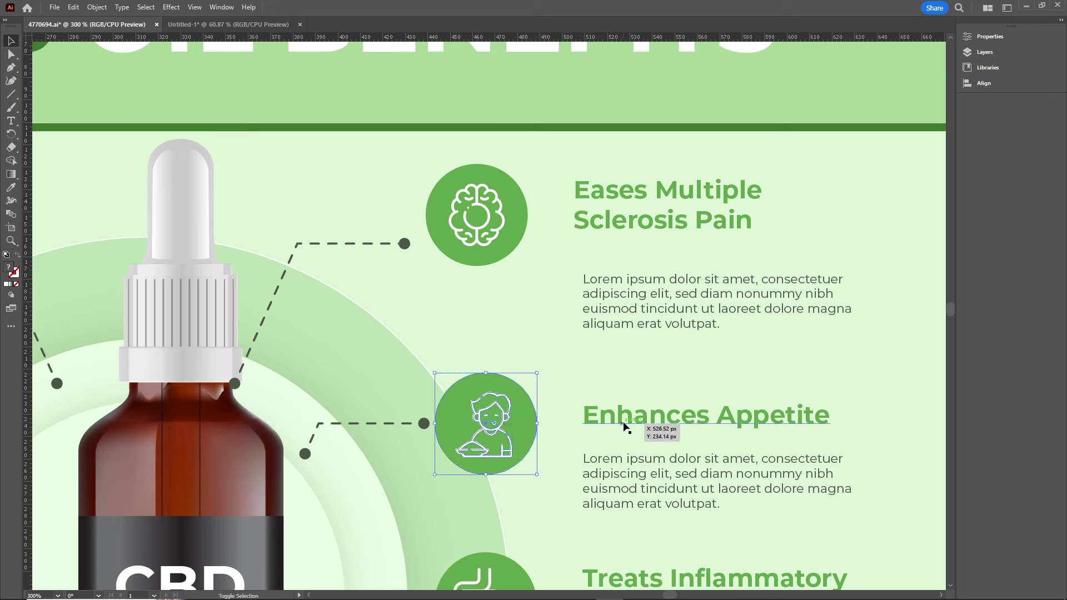
{"action": "left_click", "coordinate": [624, 426], "text": "shift"}
{"action": "right_click", "coordinate": [523, 425]}
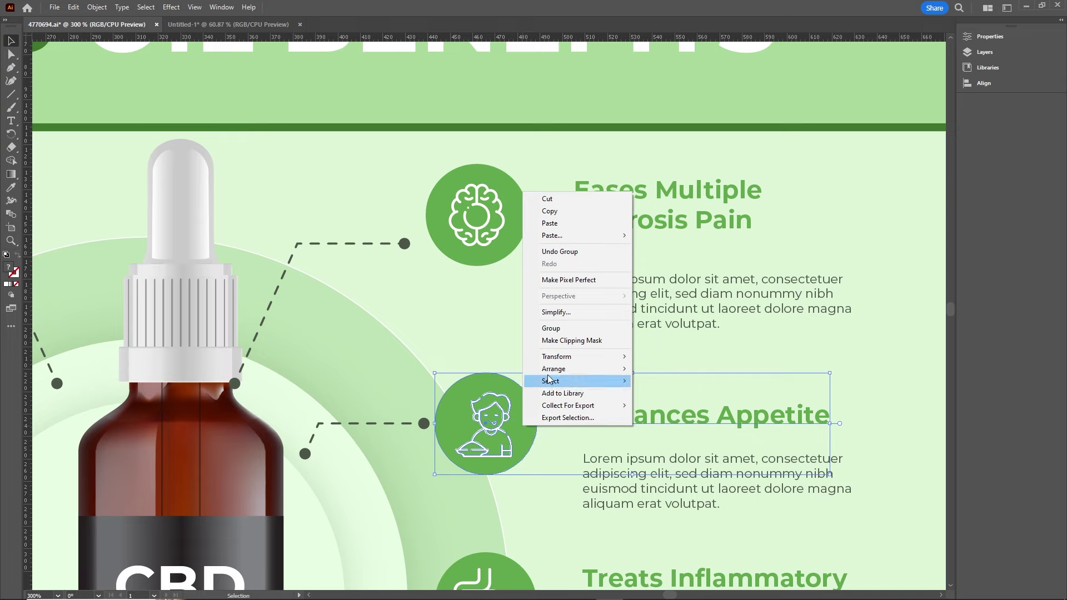
{"action": "left_click", "coordinate": [551, 328]}
Select the sleep icon together with its Increases Sleep Longevity heading.
{"action": "key", "text": "space"}
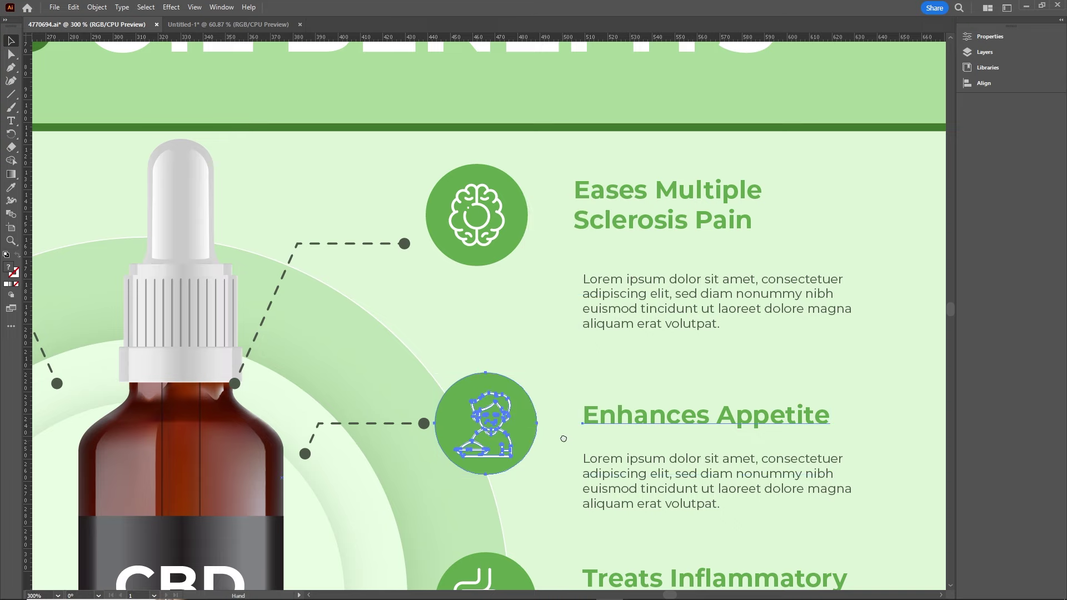
{"action": "scroll", "coordinate": [563, 439], "scroll_direction": "down", "scroll_amount": 5}
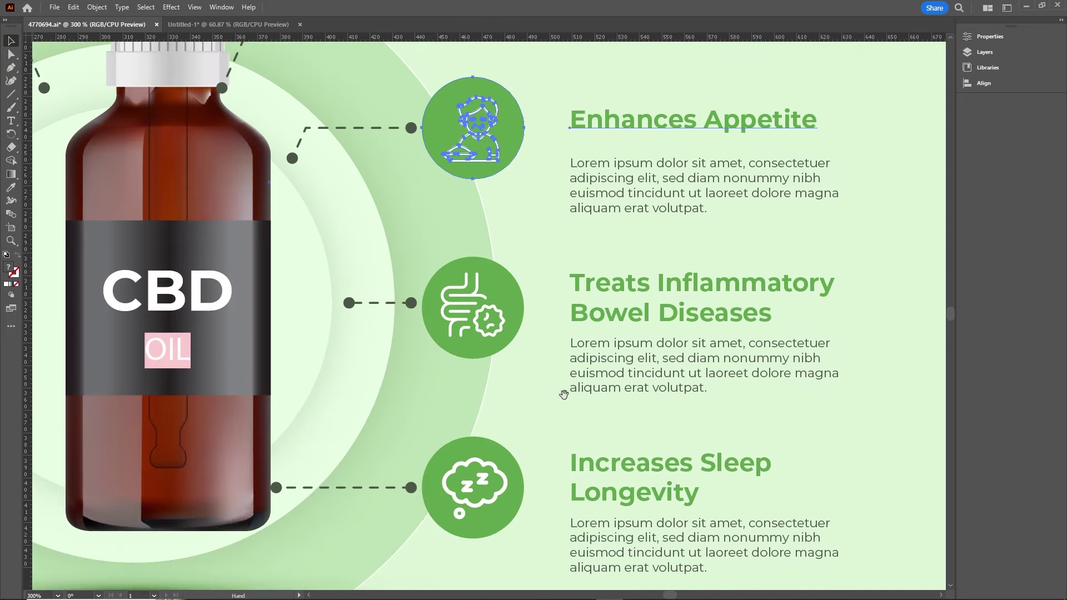
{"action": "left_click_drag", "start_coordinate": [564, 394], "coordinate": [565, 335]}
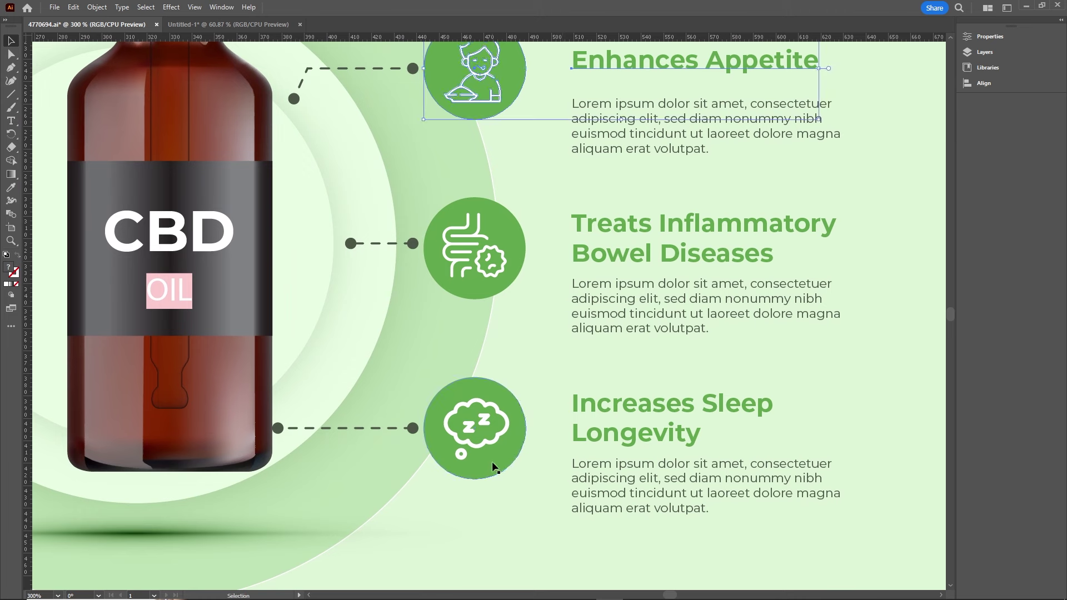
{"action": "left_click_drag", "start_coordinate": [494, 462], "coordinate": [494, 443]}
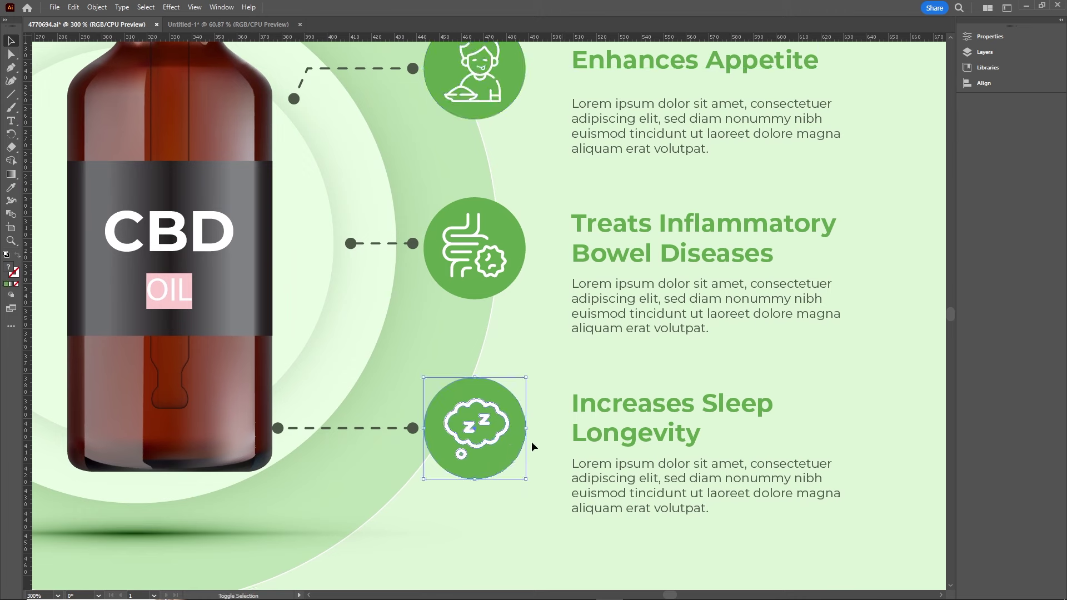
{"action": "left_click", "coordinate": [604, 412], "text": "shift"}
{"action": "left_click_drag", "start_coordinate": [604, 412], "coordinate": [610, 411]}
Drag all three benefit icon groups into Untitled-1 beside the bottle.
{"action": "scroll", "coordinate": [556, 438], "scroll_direction": "down", "scroll_amount": 2}
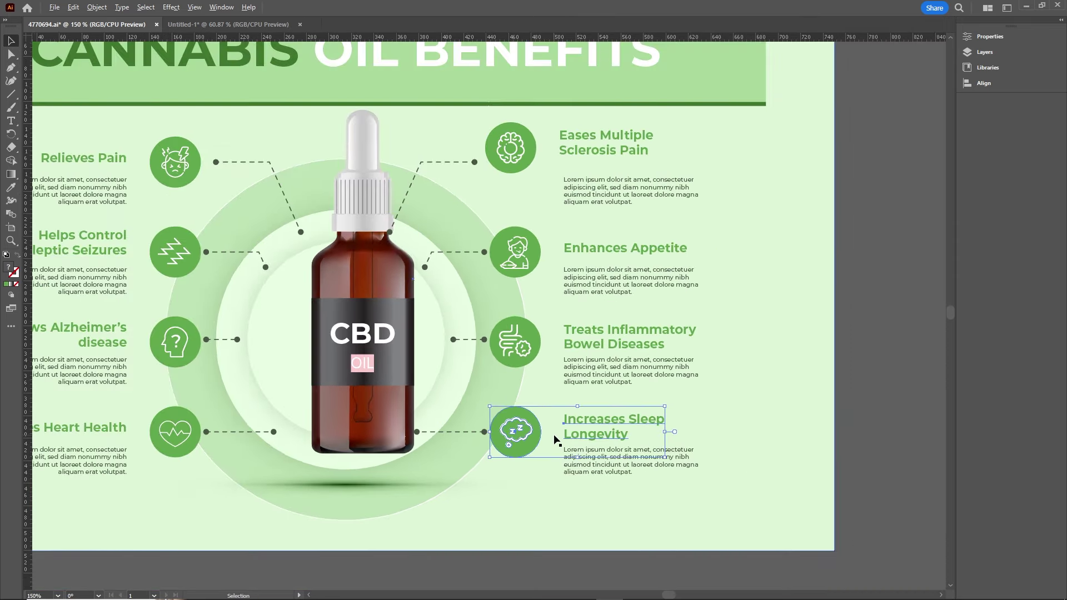
{"action": "scroll", "coordinate": [556, 418], "scroll_direction": "up", "scroll_amount": 1}
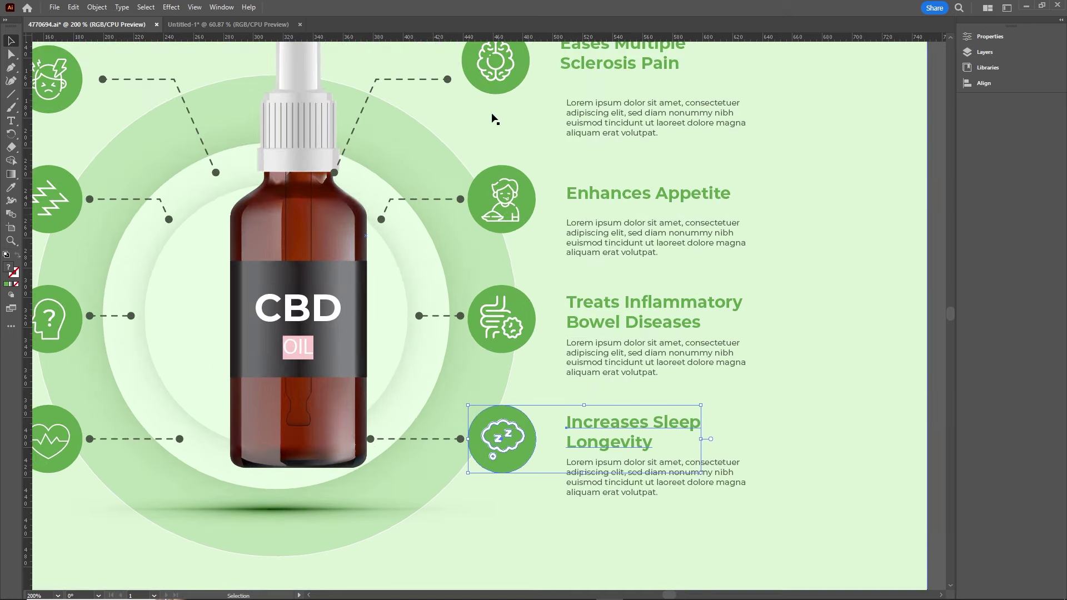
{"action": "left_click", "coordinate": [508, 90]}
{"action": "left_click", "coordinate": [514, 200], "text": "shift"}
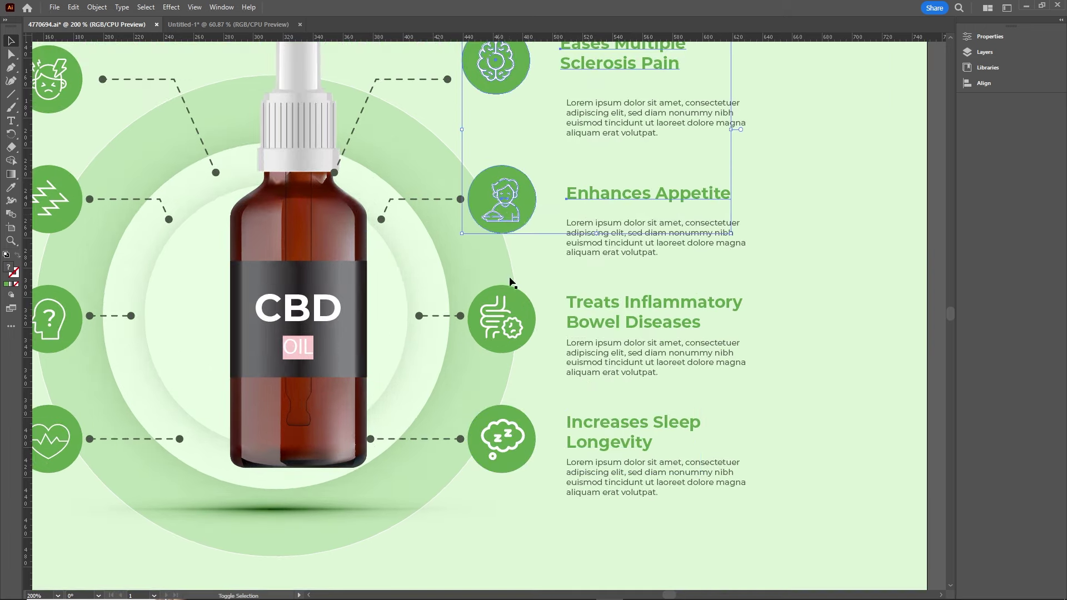
{"action": "left_click", "coordinate": [509, 447], "text": "shift"}
{"action": "left_click_drag", "start_coordinate": [512, 428], "coordinate": [457, 257]}
{"action": "left_click", "coordinate": [582, 381]}
Place the sleep group under Enhances Appetite, then scale the three icon groups up beside the bottle.
{"action": "left_click", "coordinate": [532, 309]}
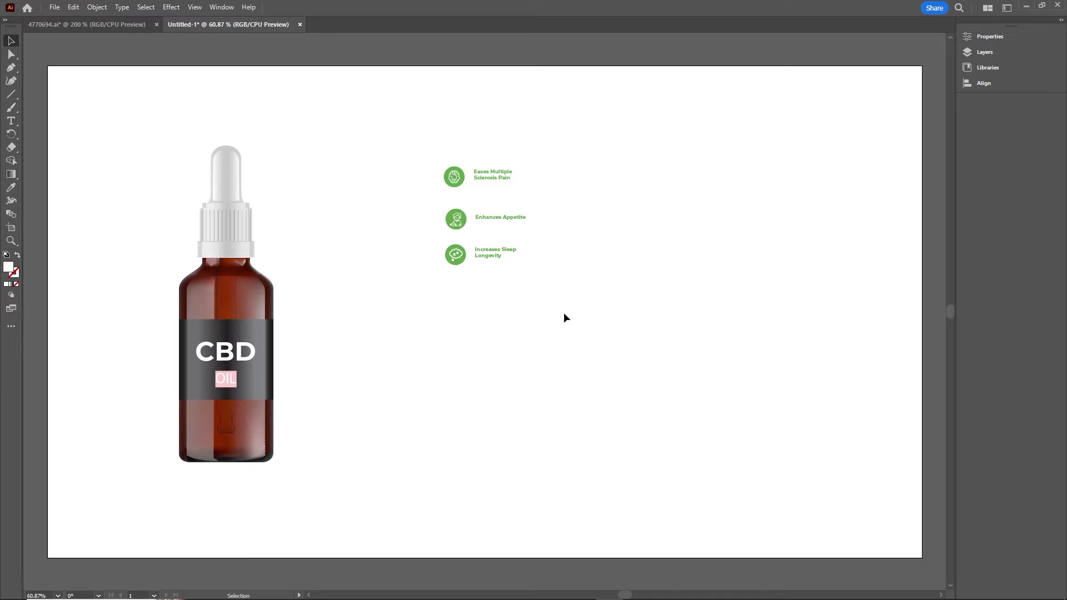
{"action": "left_click_drag", "start_coordinate": [565, 319], "coordinate": [378, 116]}
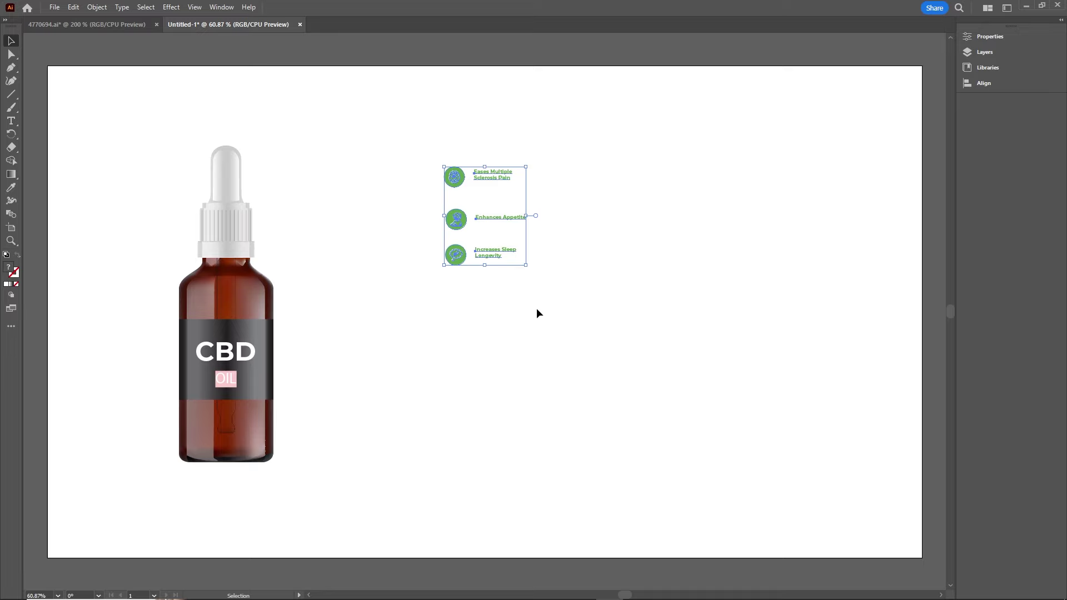
{"action": "left_click_drag", "start_coordinate": [526, 265], "coordinate": [769, 543]}
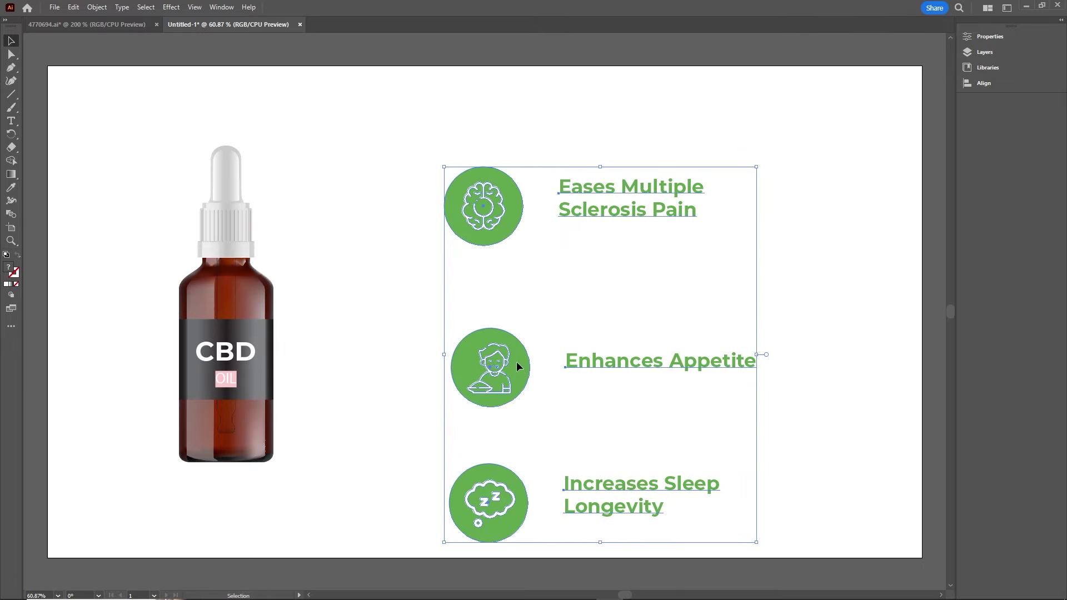
{"action": "left_click_drag", "start_coordinate": [517, 367], "coordinate": [468, 296]}
{"action": "left_click", "coordinate": [784, 316]}
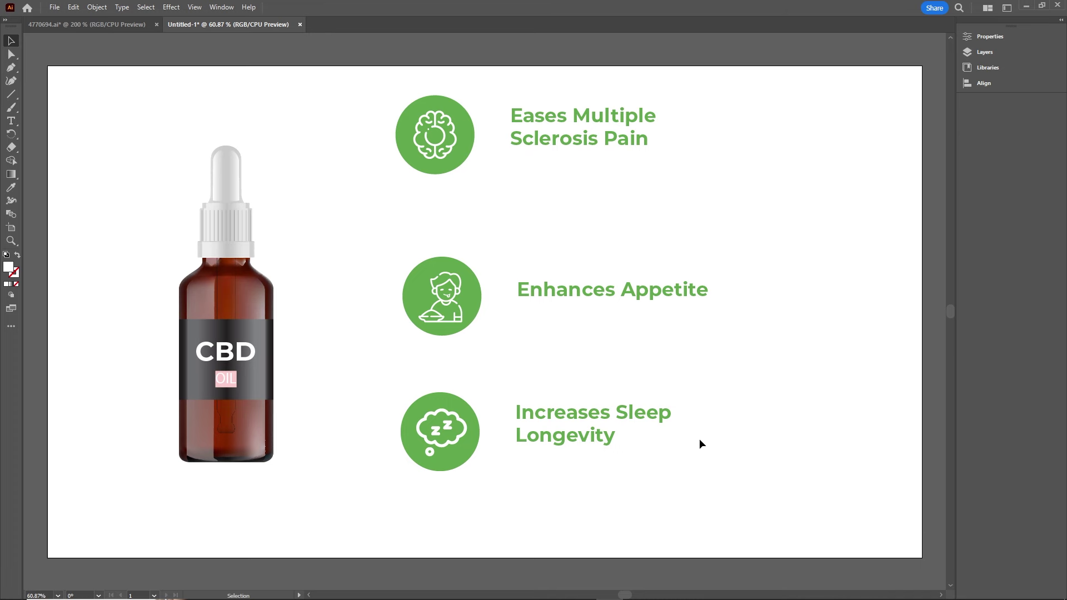
Bring up the Freepik hand-gestures vector page in Chrome and scroll to its Download and license info.
{"action": "mouse_move", "coordinate": [256, 597]}
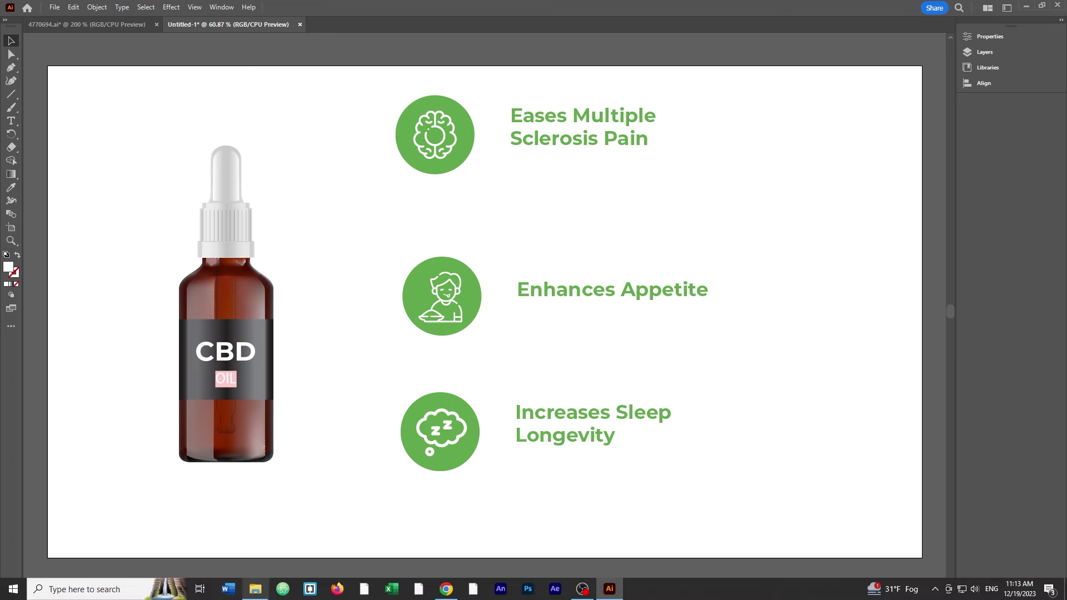
{"action": "mouse_move", "coordinate": [450, 597]}
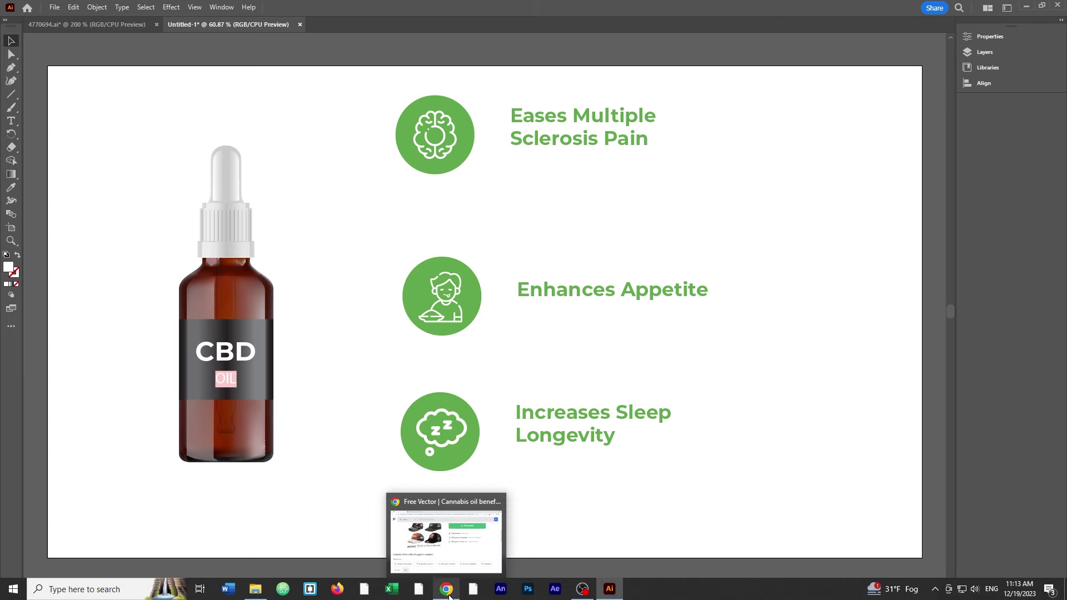
{"action": "left_click", "coordinate": [449, 564]}
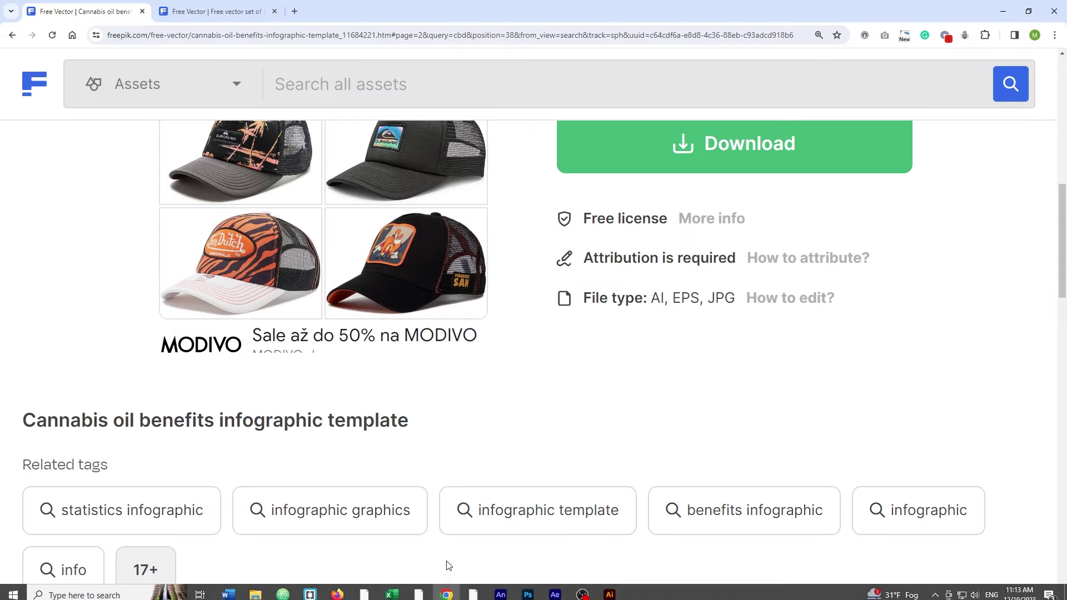
{"action": "left_click", "coordinate": [212, 12]}
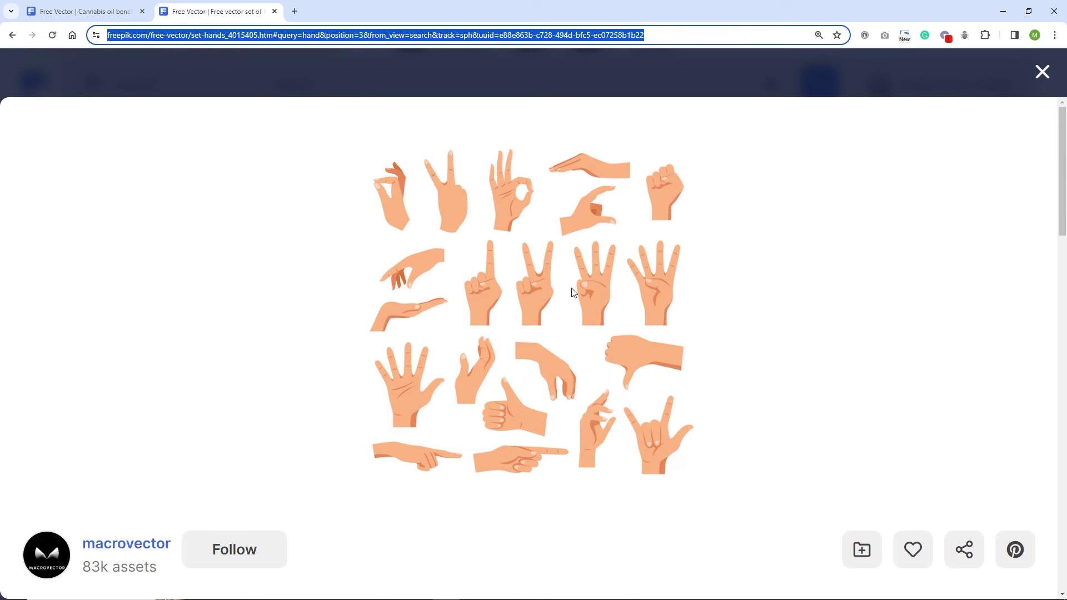
{"action": "scroll", "coordinate": [520, 222], "scroll_direction": "down", "scroll_amount": 3}
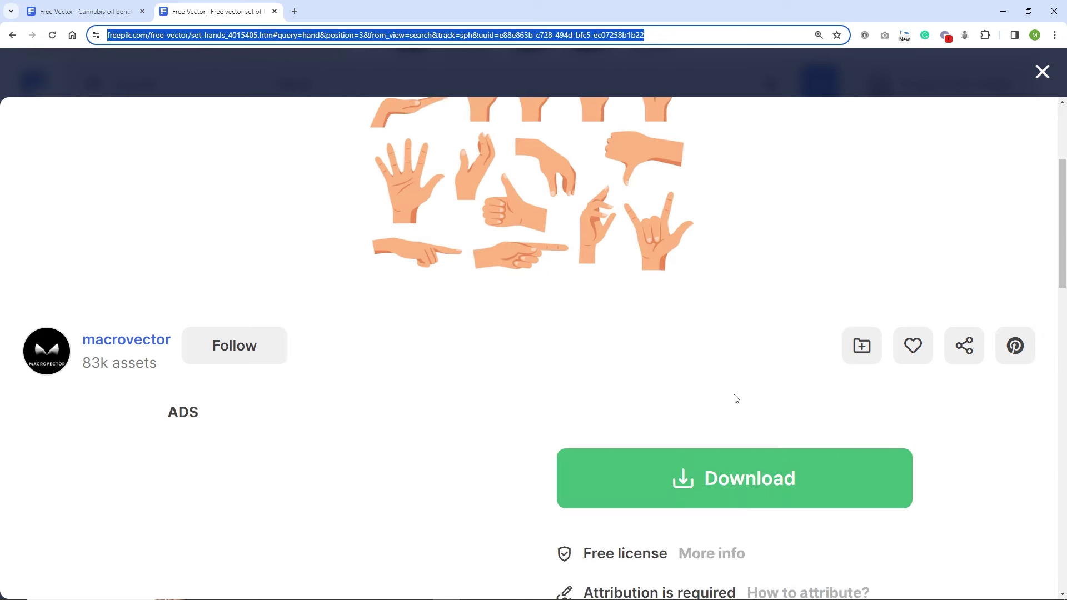
Use Extract Here on set-hands.zip in freepik ahnd 2, then open 15152.eps in Illustrator.
{"action": "left_click", "coordinate": [255, 590]}
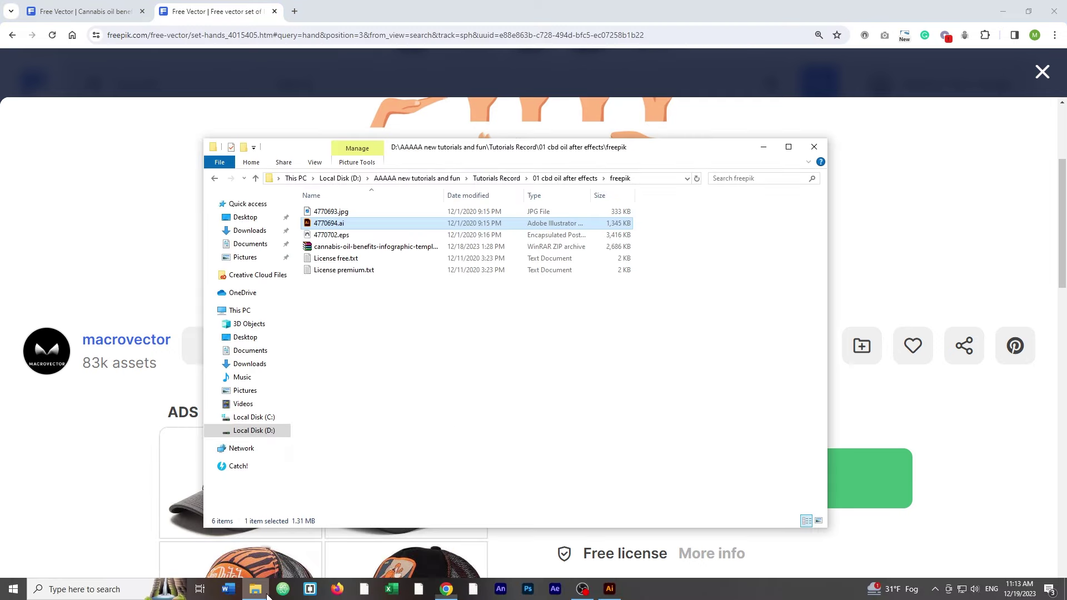
{"action": "left_click", "coordinate": [565, 177]}
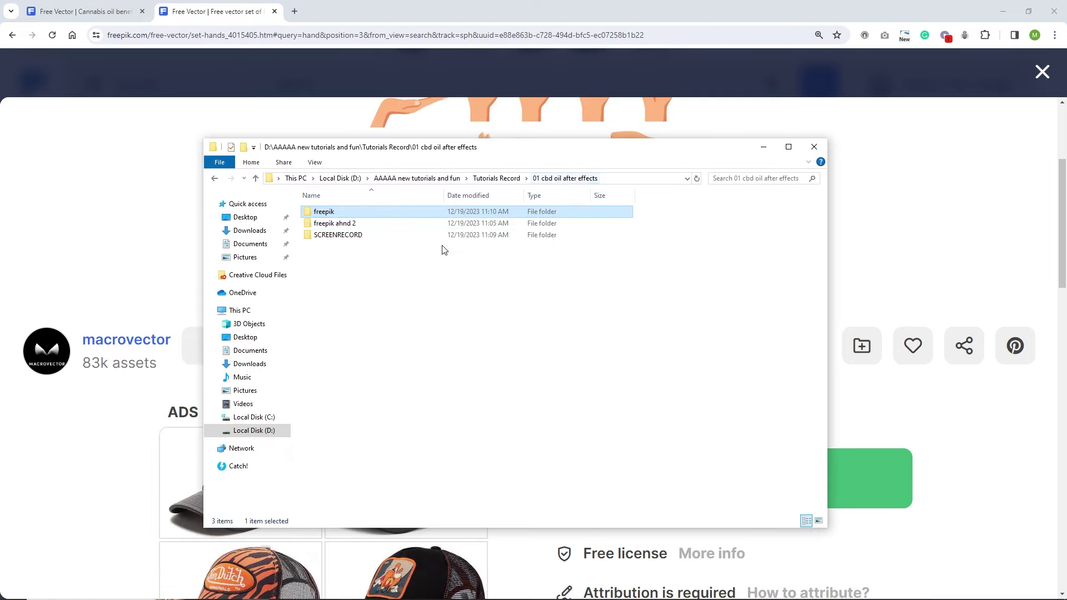
{"action": "double_click", "coordinate": [338, 225]}
{"action": "right_click", "coordinate": [329, 214]}
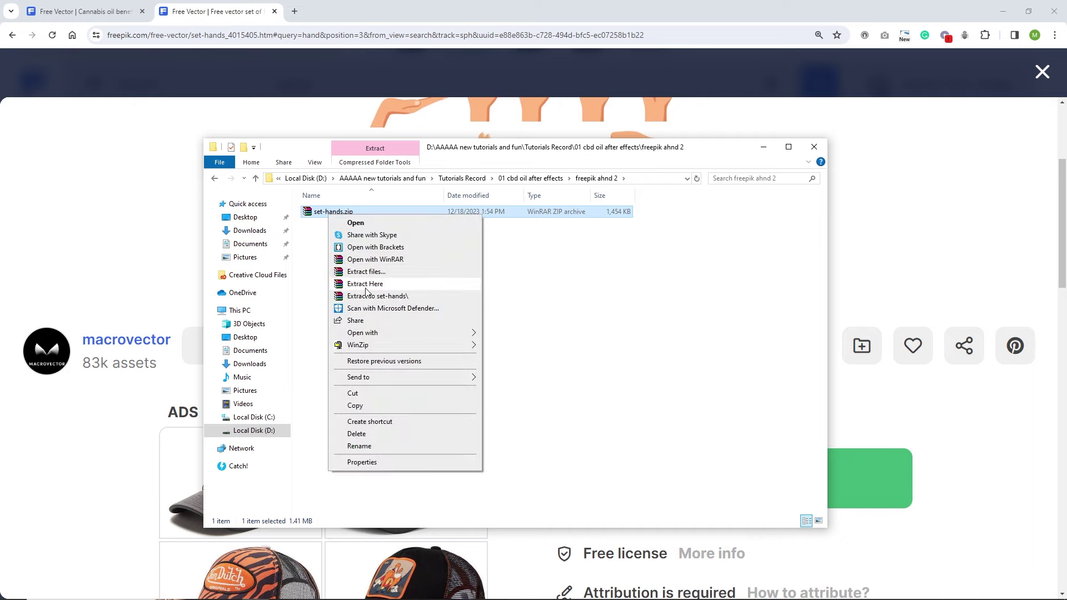
{"action": "left_click", "coordinate": [367, 285]}
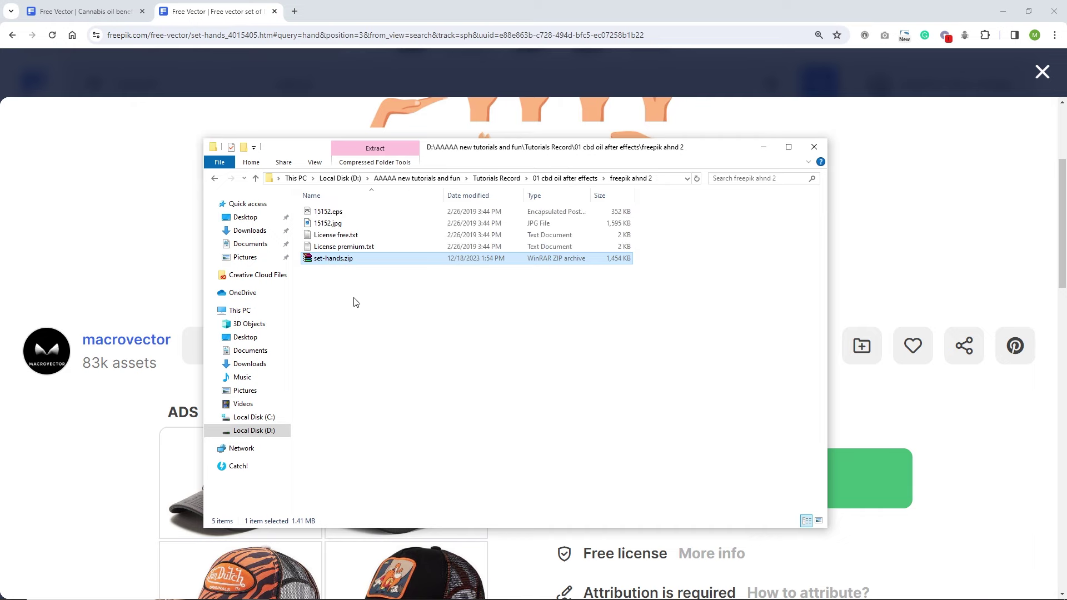
{"action": "double_click", "coordinate": [336, 213]}
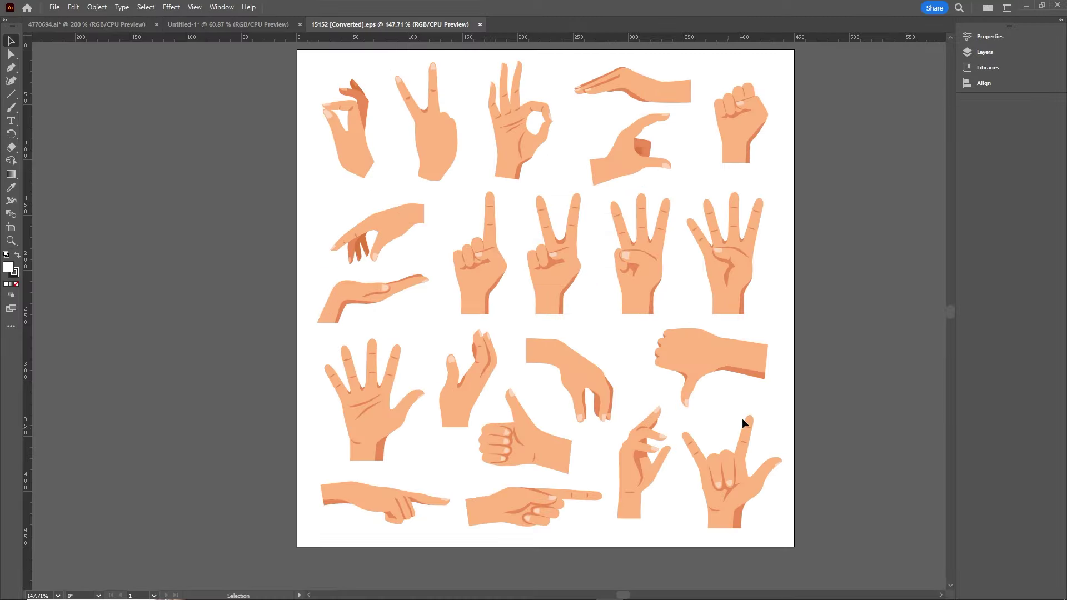
Bring the pinching hand from the 15152.eps set into Untitled-1, enlarged and placed beside the bottle.
{"action": "left_click", "coordinate": [632, 164]}
{"action": "left_click_drag", "start_coordinate": [628, 167], "coordinate": [576, 450]}
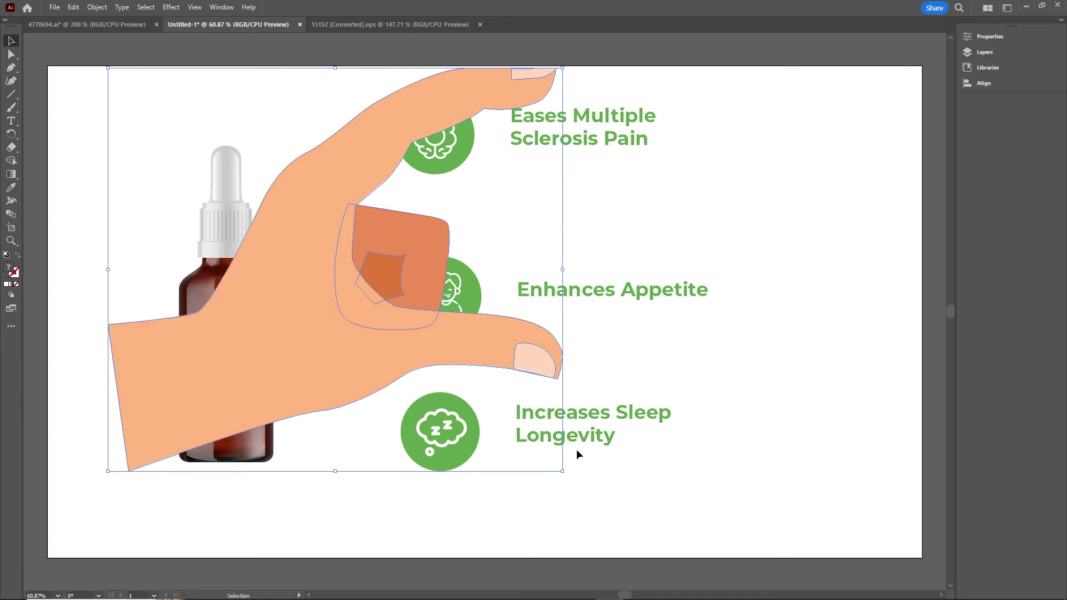
{"action": "left_click_drag", "start_coordinate": [289, 350], "coordinate": [61, 425]}
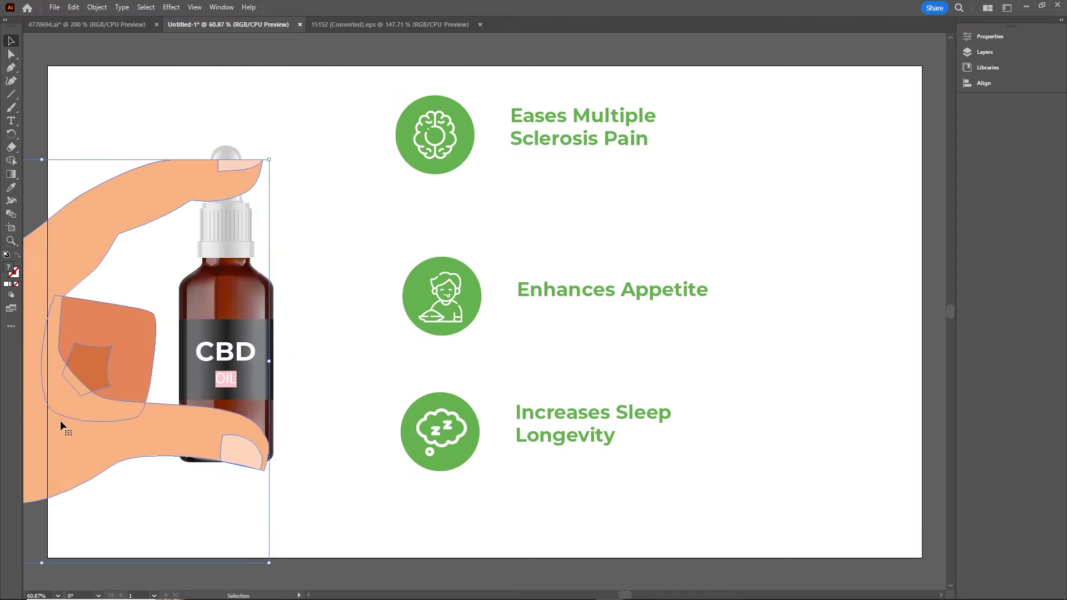
{"action": "left_click_drag", "start_coordinate": [269, 159], "coordinate": [294, 145]}
{"action": "left_click_drag", "start_coordinate": [170, 181], "coordinate": [602, 162]}
{"action": "left_click", "coordinate": [814, 287]}
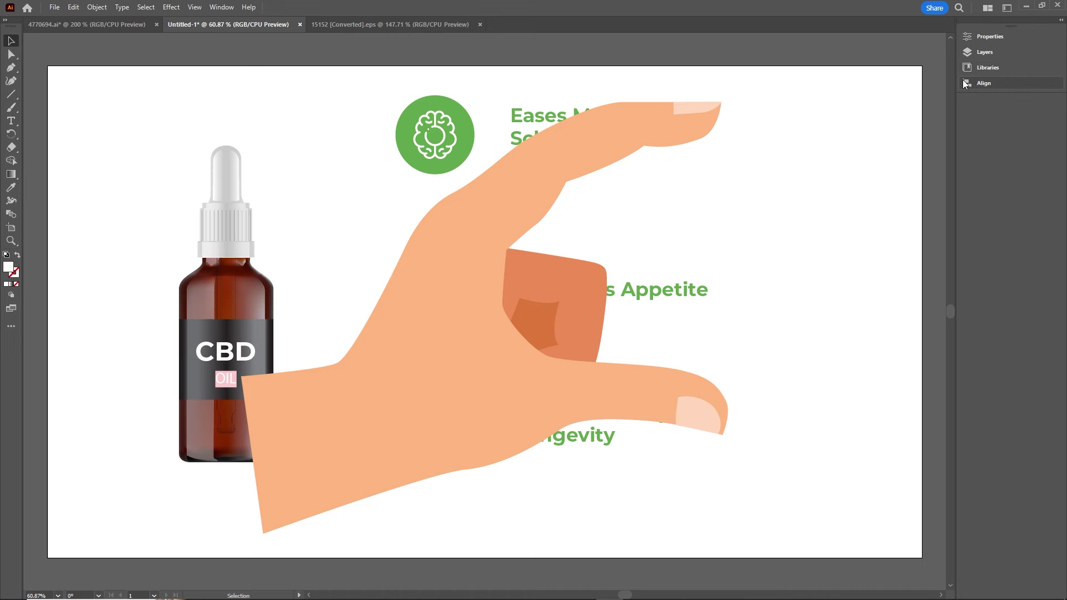
Open the Layers panel and set its row size to a custom 60 pixels.
{"action": "left_click", "coordinate": [223, 7]}
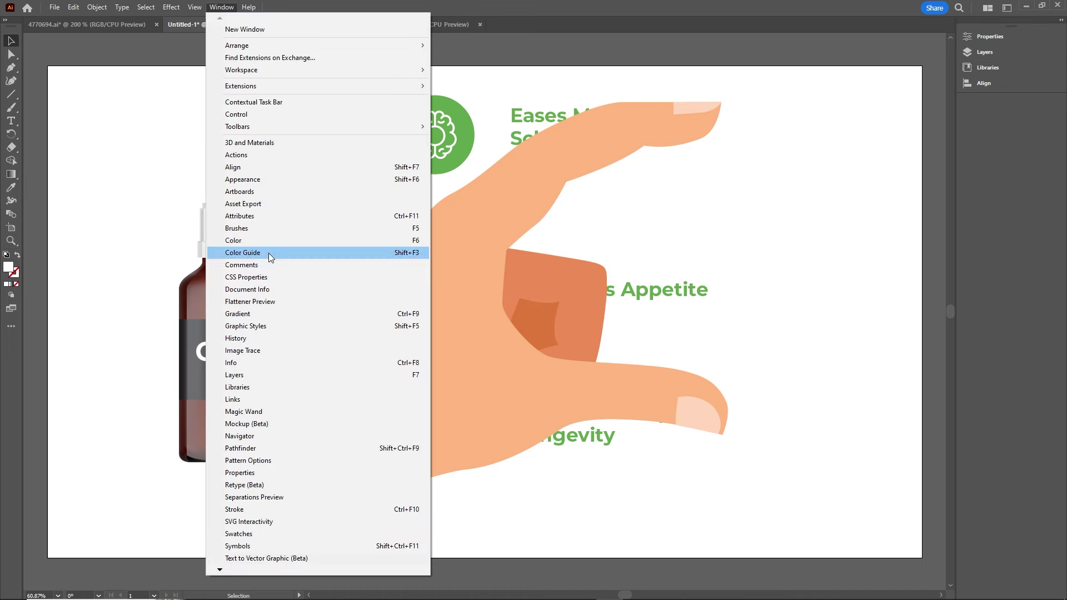
{"action": "left_click", "coordinate": [245, 376]}
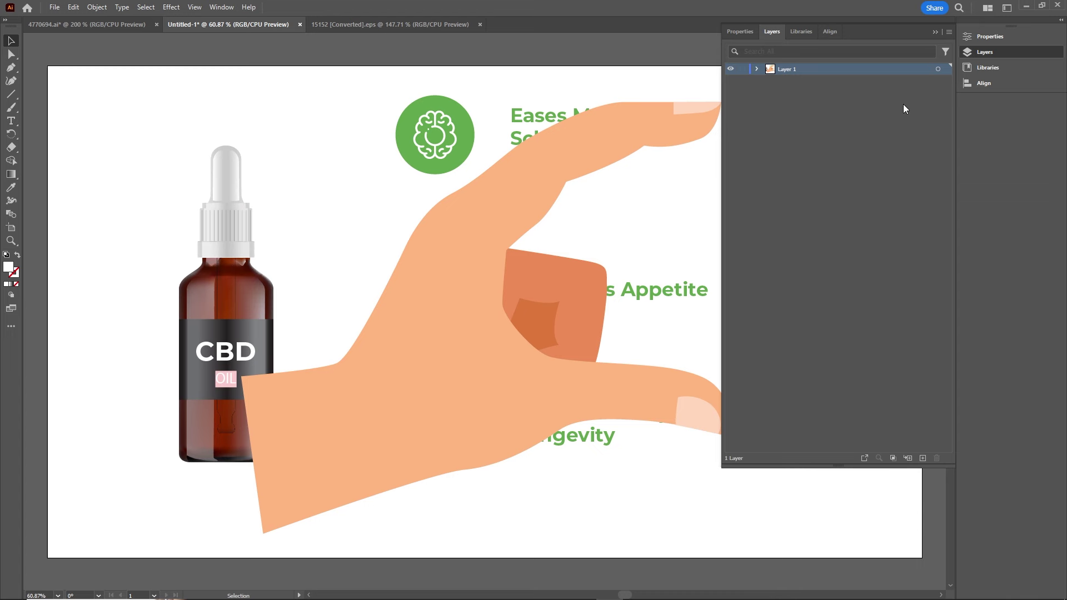
{"action": "left_click", "coordinate": [948, 33]}
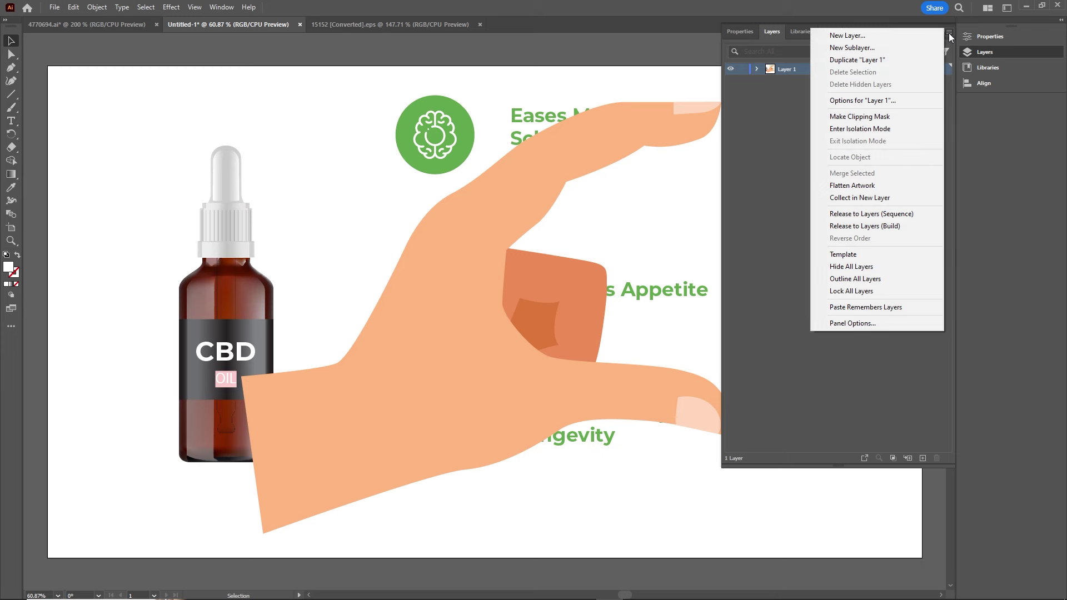
{"action": "left_click", "coordinate": [852, 324]}
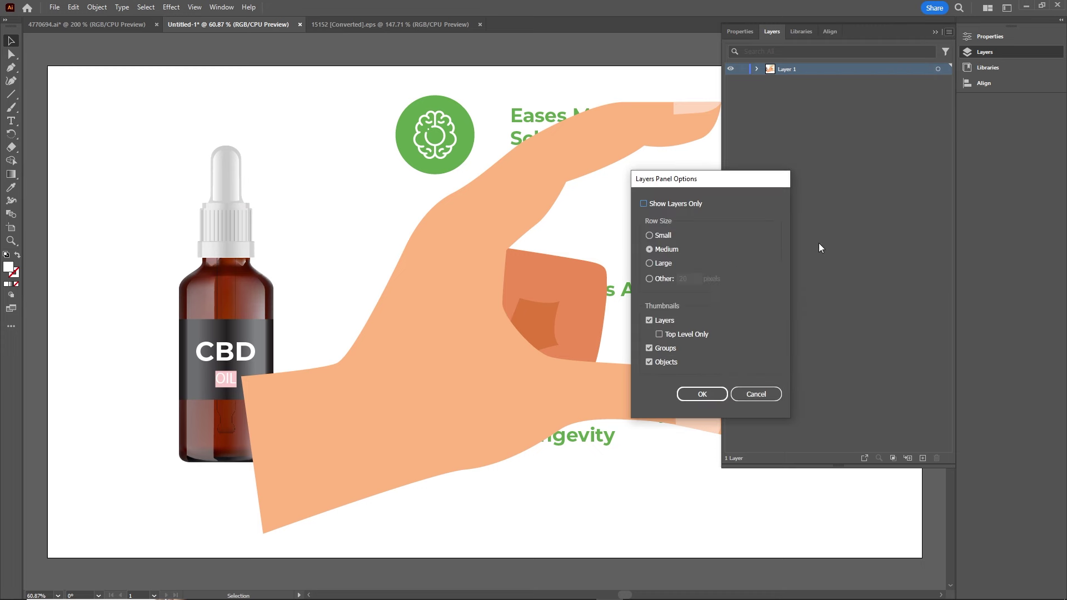
{"action": "left_click", "coordinate": [649, 279]}
{"action": "left_click", "coordinate": [689, 279]}
{"action": "type", "text": "60"}
{"action": "left_click", "coordinate": [708, 394]}
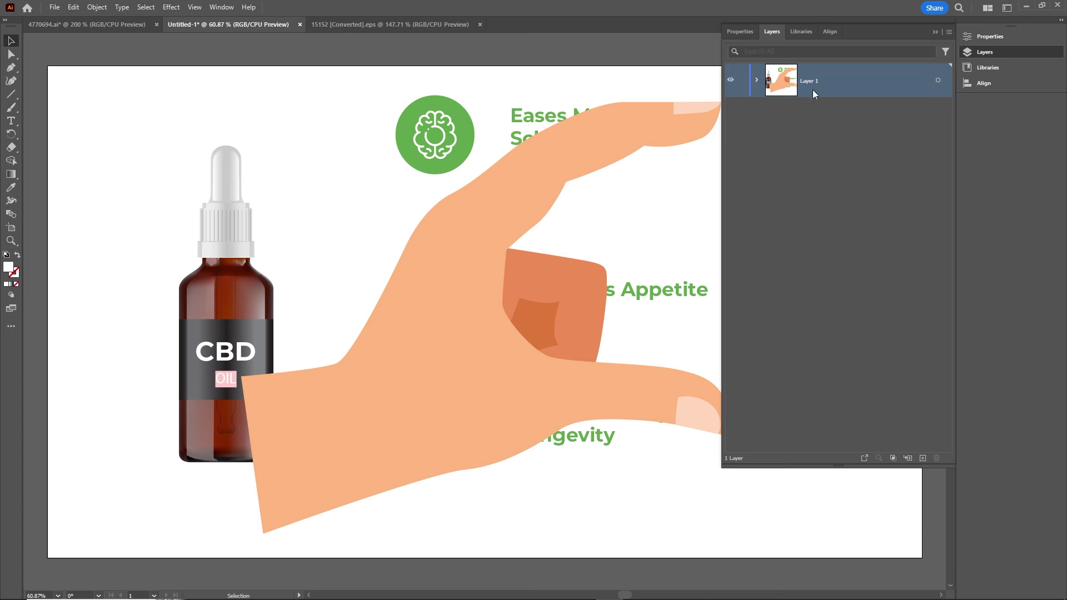
Expand Layer 1 to review its five groups (hand, three icons, bottle), then select Layer 1.
{"action": "left_click", "coordinate": [757, 80]}
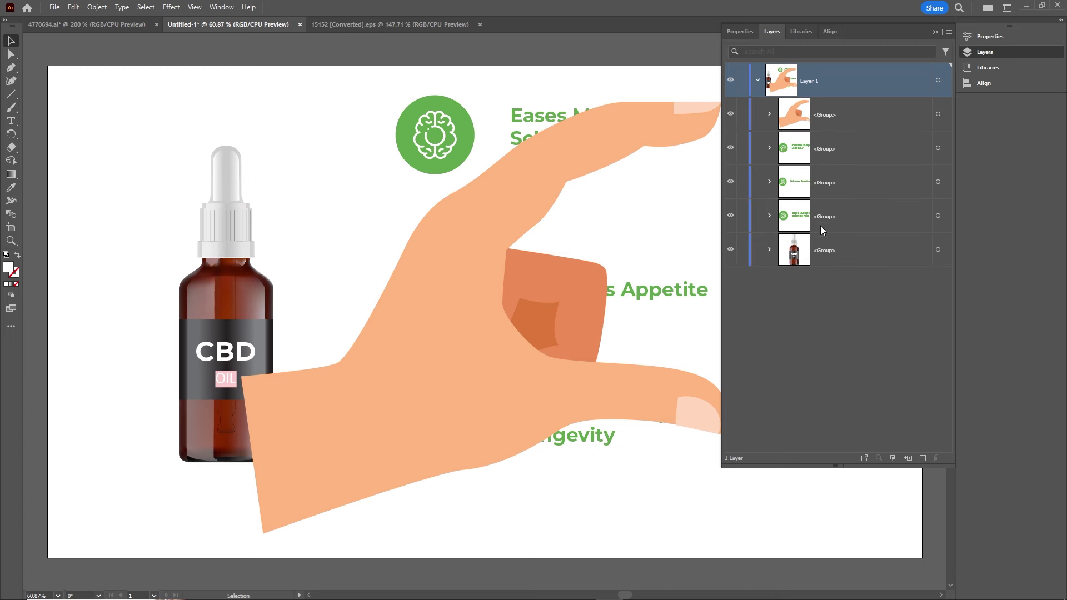
{"action": "left_click", "coordinate": [948, 32]}
{"action": "left_click", "coordinate": [847, 321]}
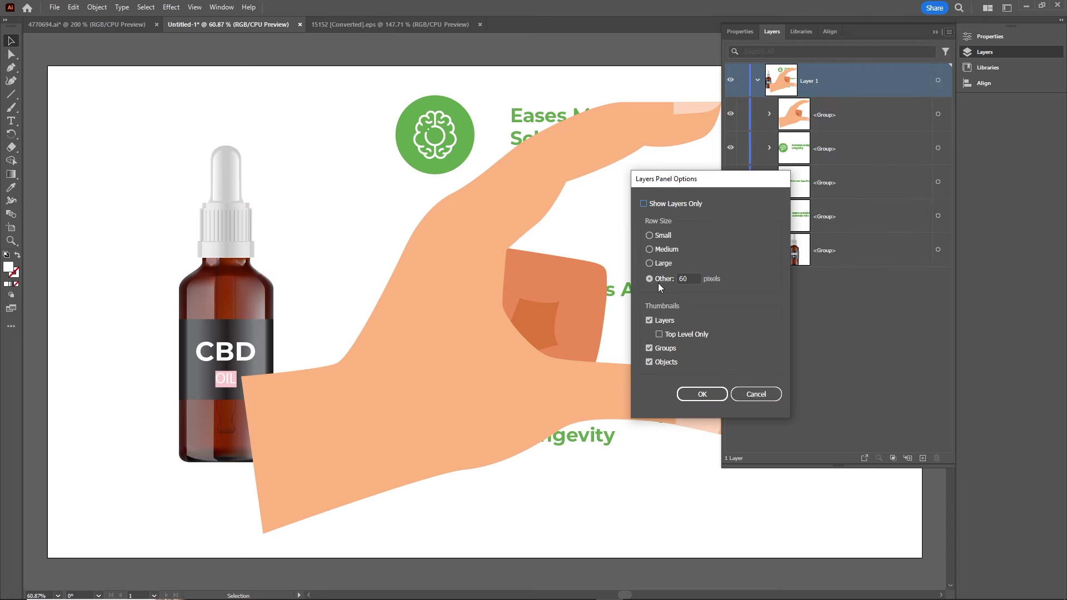
{"action": "left_click", "coordinate": [754, 395]}
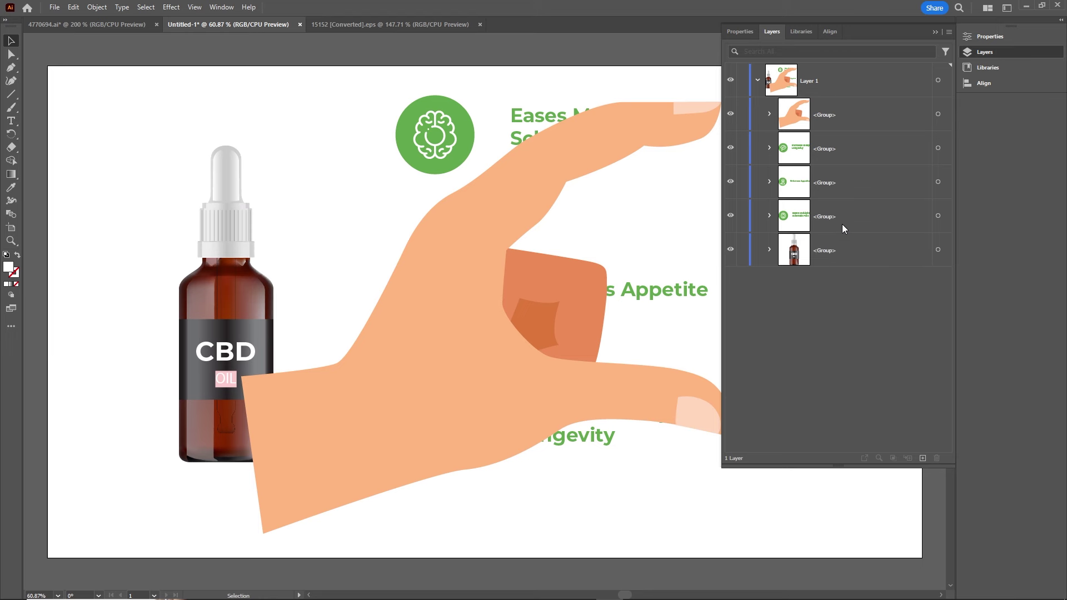
{"action": "left_click", "coordinate": [833, 121]}
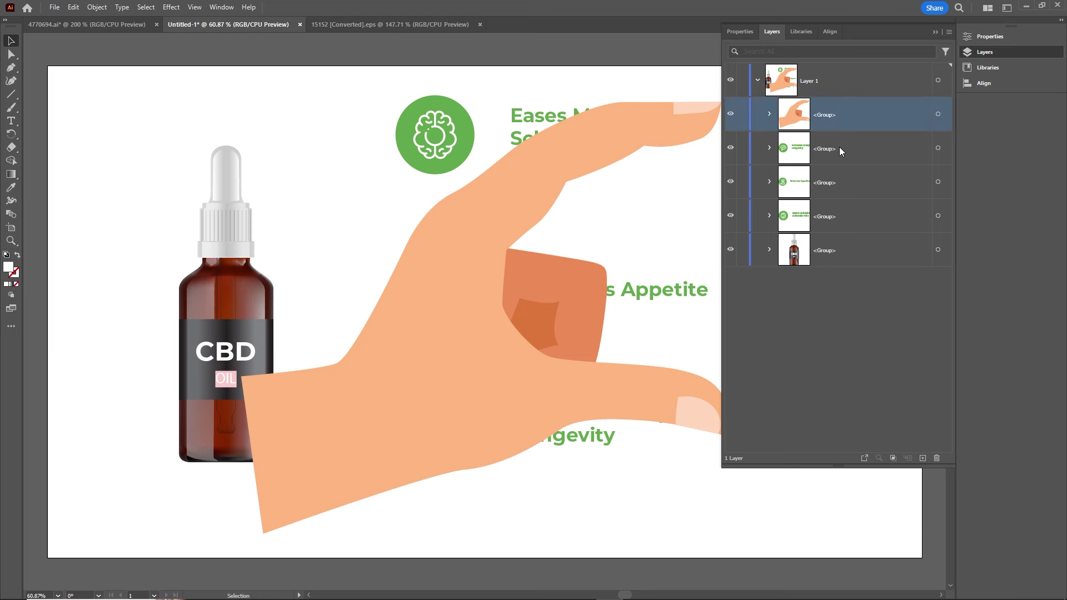
{"action": "left_click", "coordinate": [836, 156]}
{"action": "left_click", "coordinate": [832, 185]}
{"action": "left_click", "coordinate": [827, 218]}
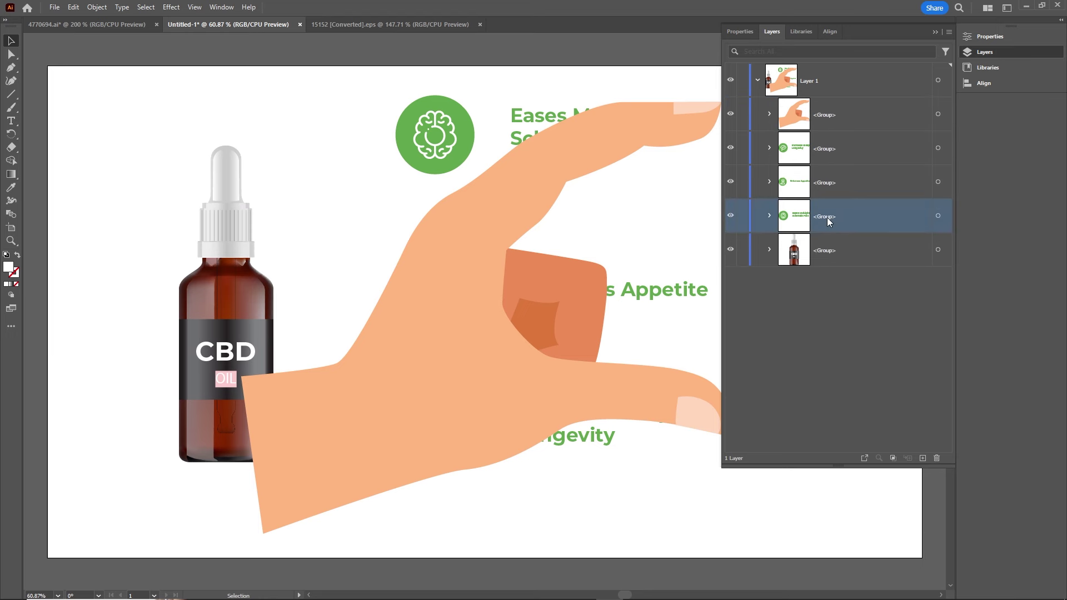
{"action": "left_click", "coordinate": [829, 256]}
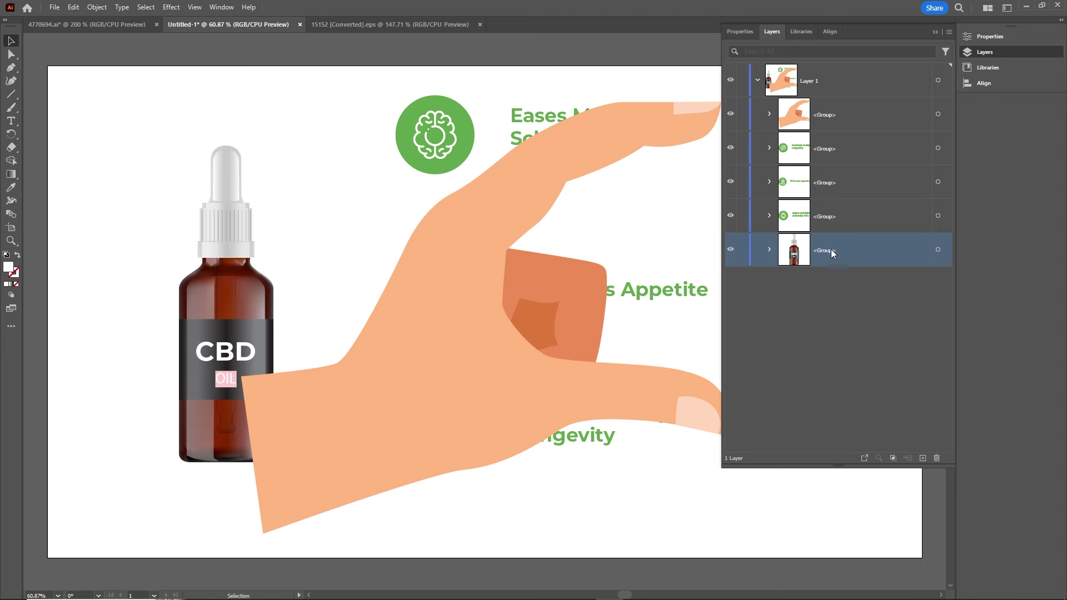
{"action": "left_click", "coordinate": [757, 80]}
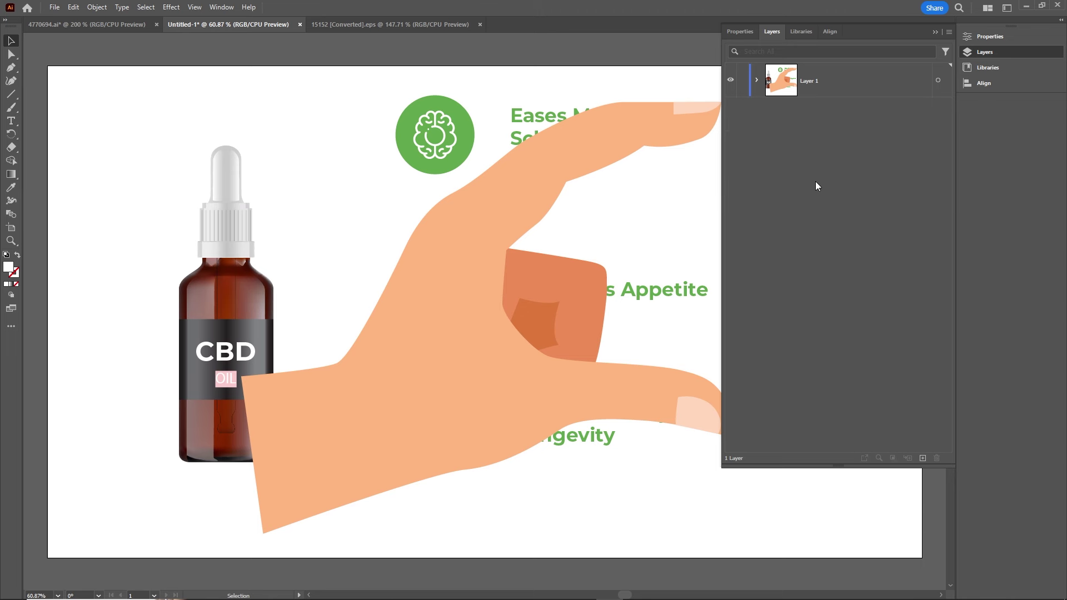
{"action": "left_click", "coordinate": [817, 82]}
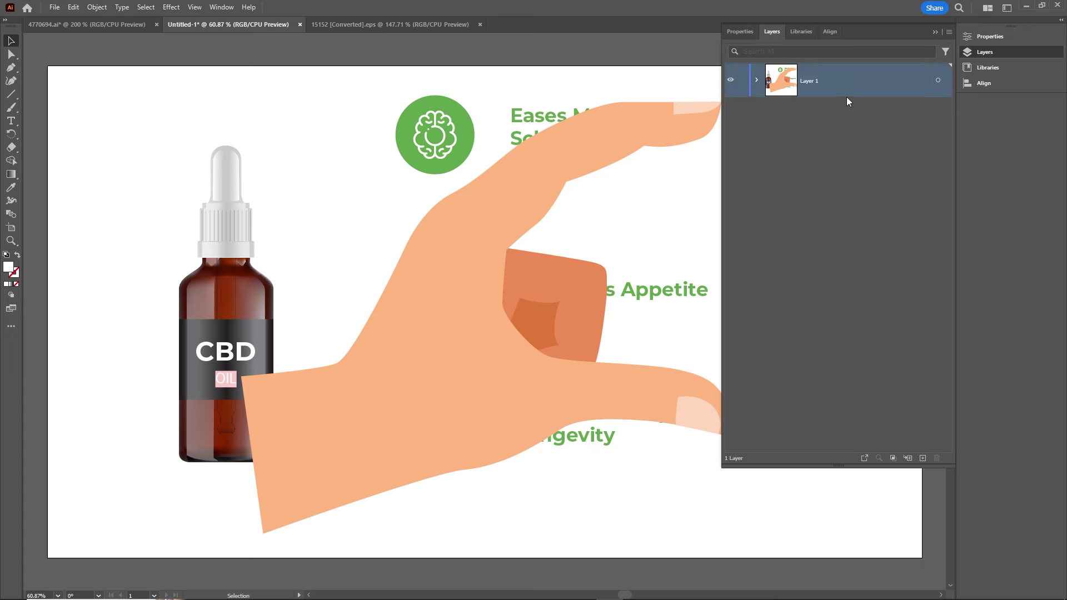
{"action": "left_click", "coordinate": [949, 32]}
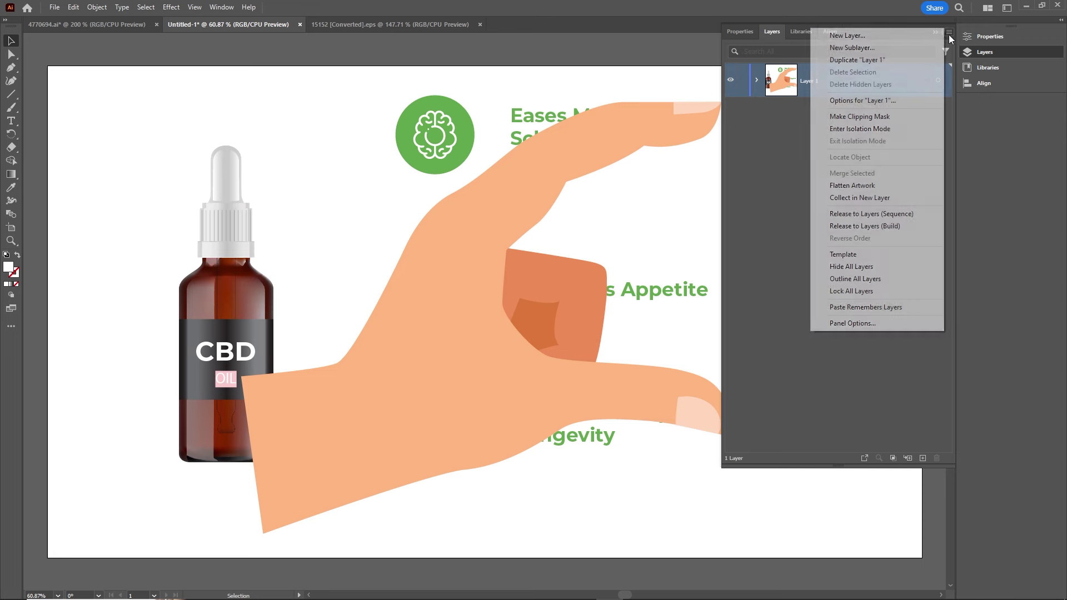
Release Layer 1's groups to layers and move Layers 2–6 up to the top level.
{"action": "left_click", "coordinate": [900, 216]}
{"action": "left_click", "coordinate": [829, 121]}
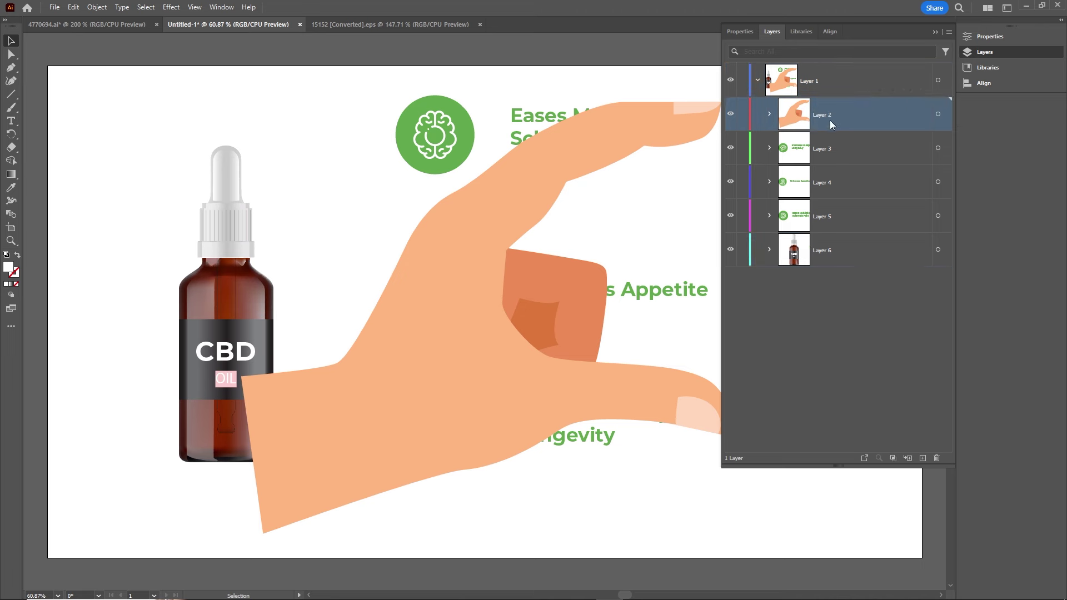
{"action": "left_click", "coordinate": [828, 253], "text": "shift"}
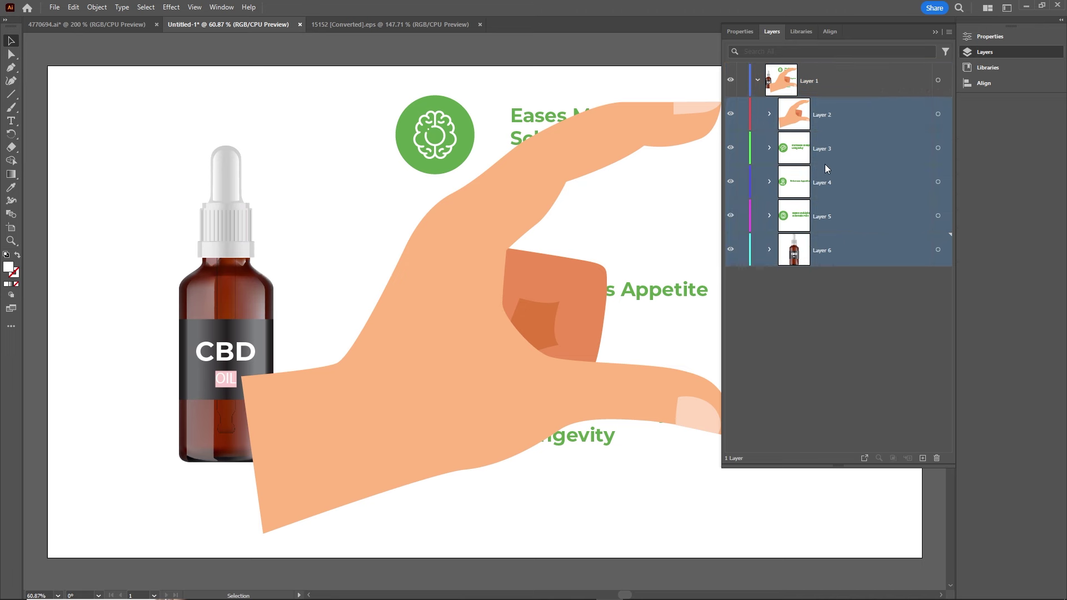
{"action": "left_click_drag", "start_coordinate": [827, 165], "coordinate": [803, 352]}
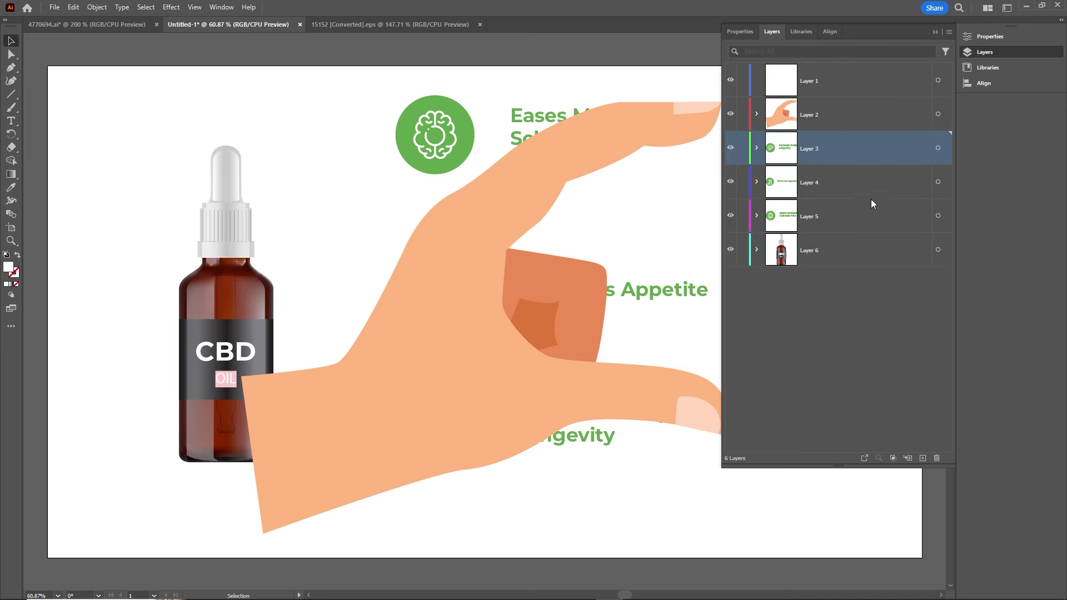
Delete the emptied Layer 1 and hide the Layers panel.
{"action": "left_click", "coordinate": [826, 91]}
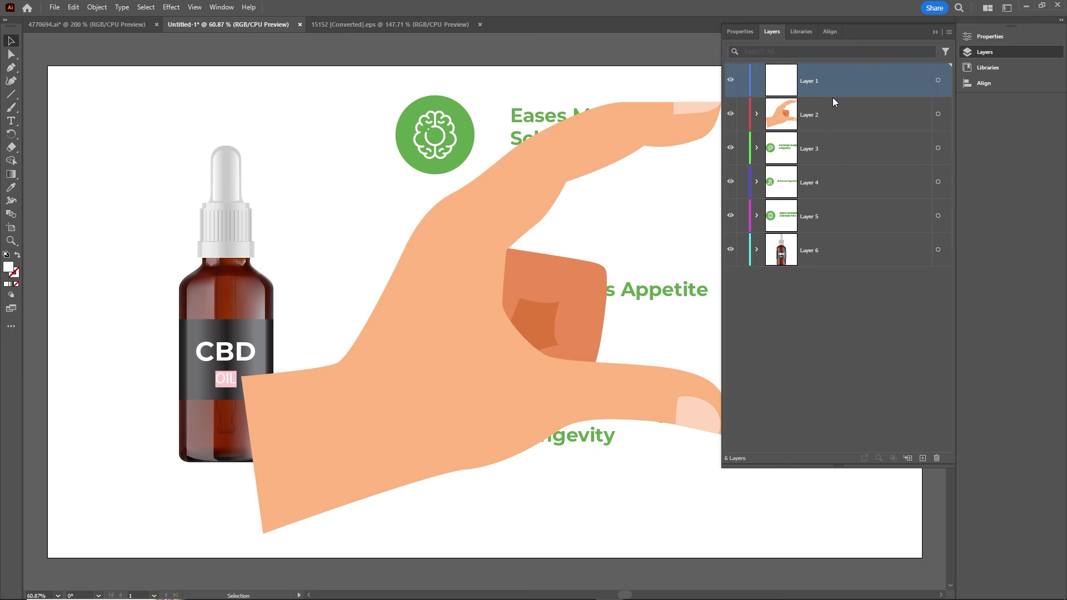
{"action": "left_click", "coordinate": [937, 459]}
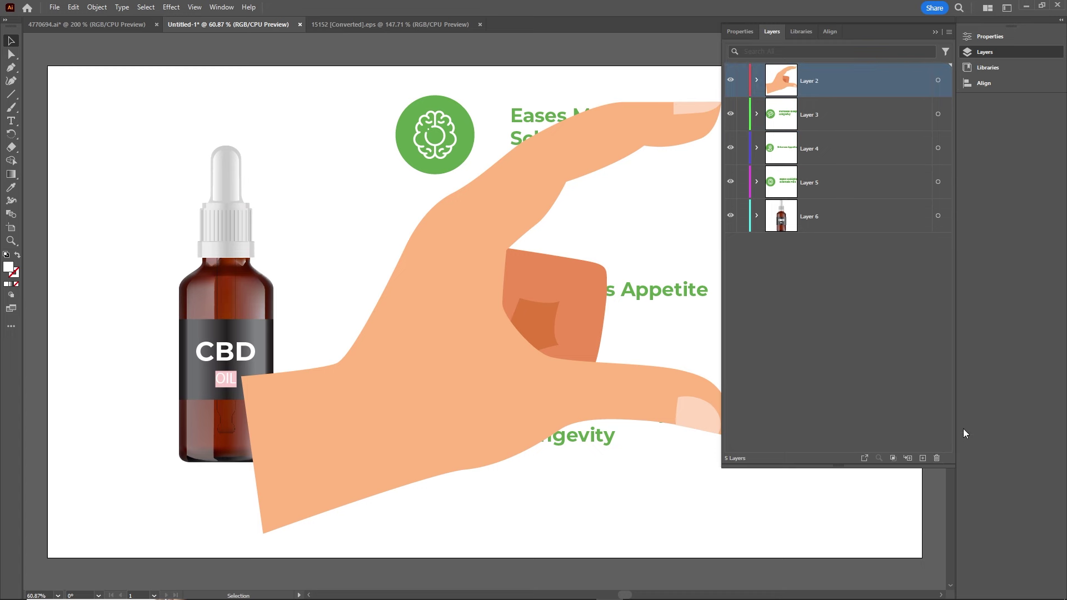
{"action": "left_click", "coordinate": [937, 33]}
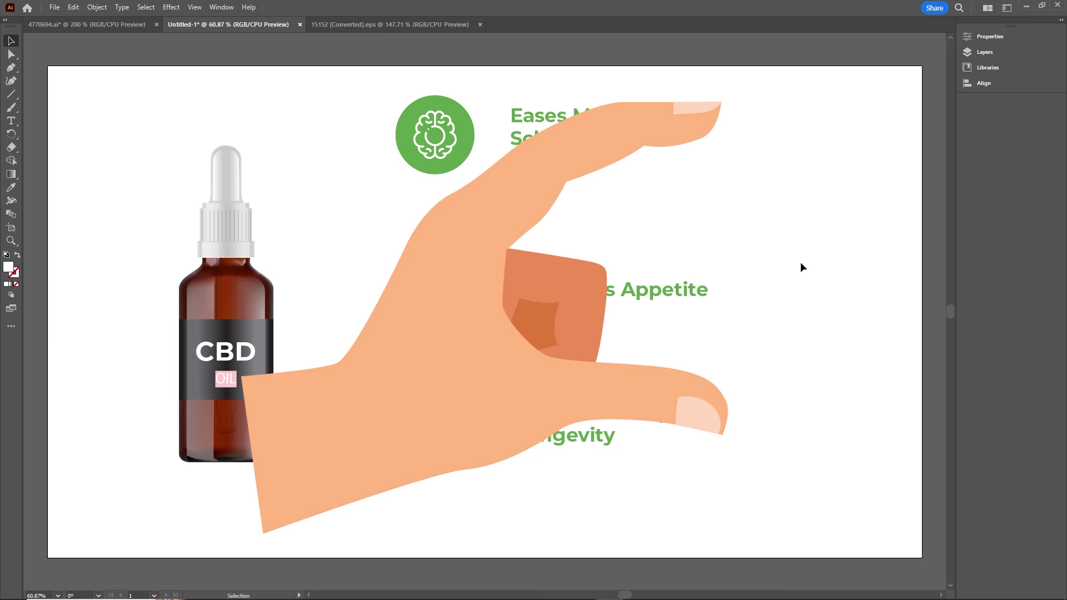
In Save As, create a new folder named illustartor inside '01 cbd oil after effects'.
{"action": "key", "text": "a"}
{"action": "key", "text": "ctrl+s"}
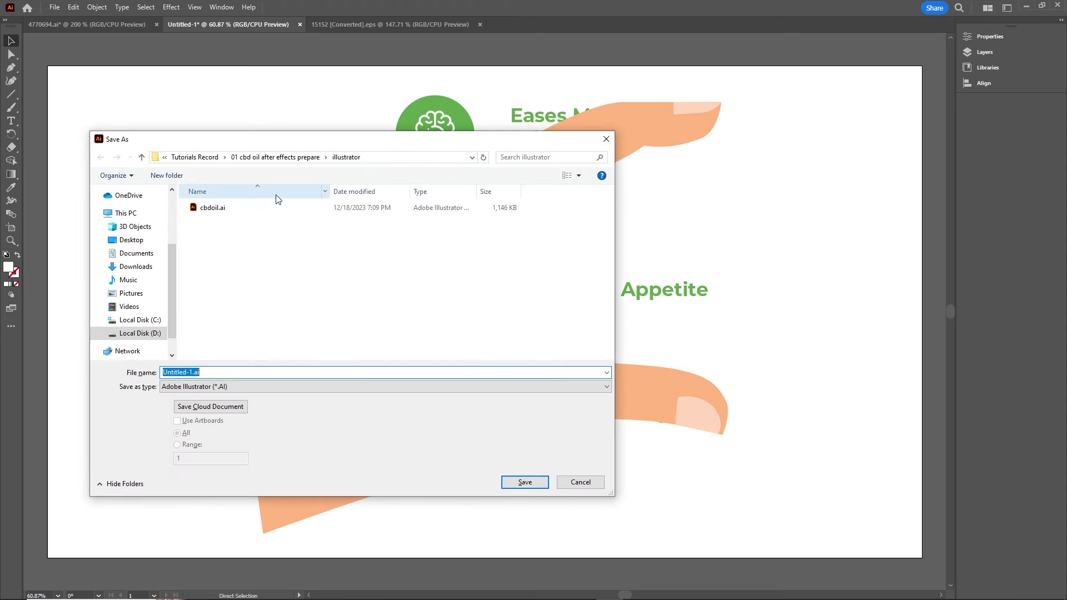
{"action": "left_click", "coordinate": [194, 158]}
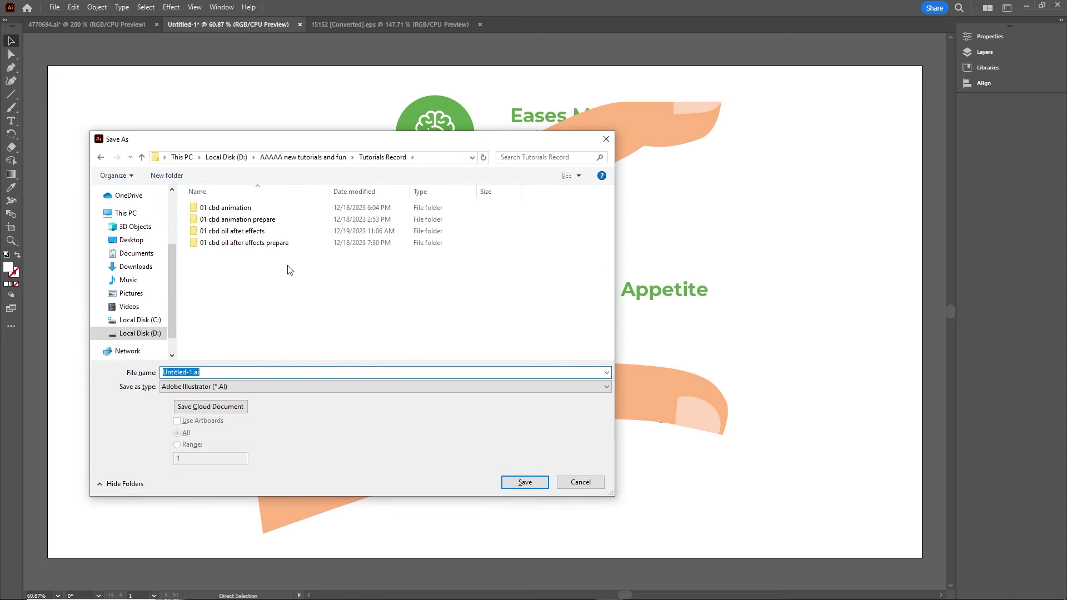
{"action": "double_click", "coordinate": [247, 232]}
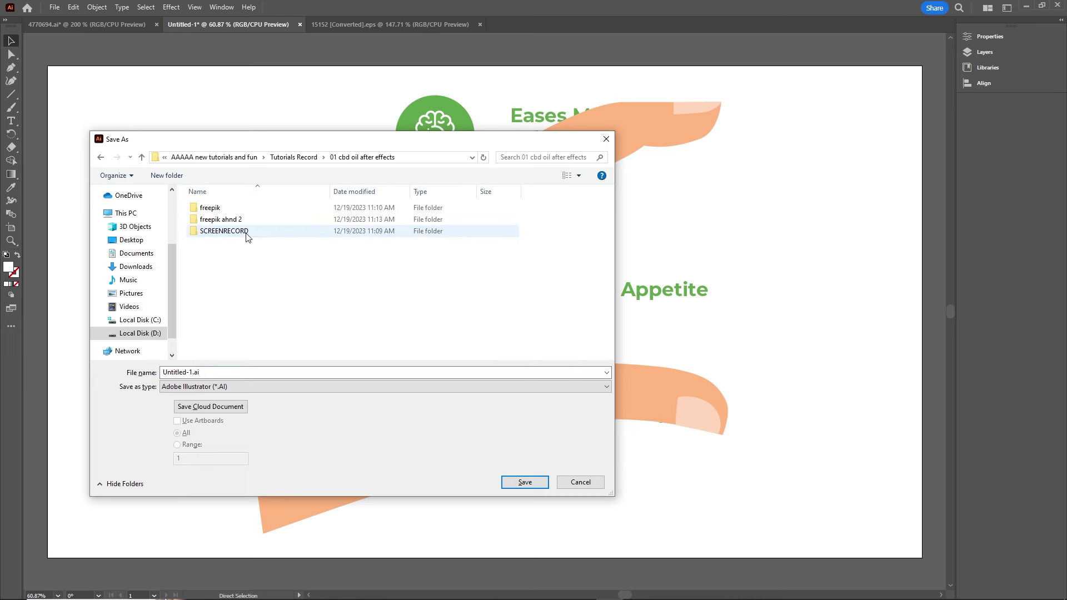
{"action": "right_click", "coordinate": [228, 270]}
{"action": "mouse_move", "coordinate": [318, 416]}
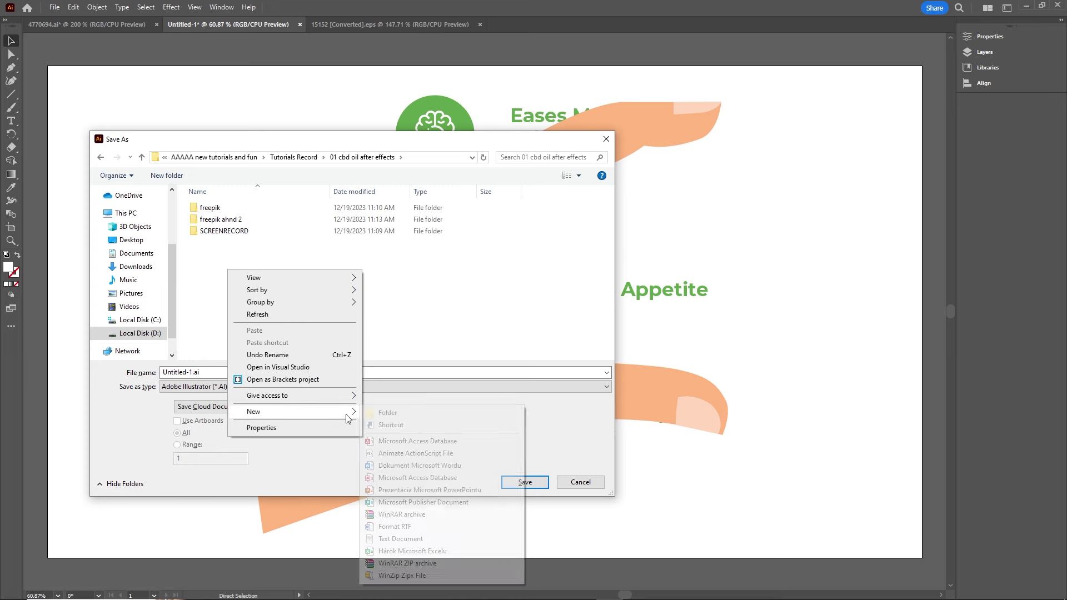
{"action": "left_click", "coordinate": [392, 412]}
{"action": "type", "text": "il"}
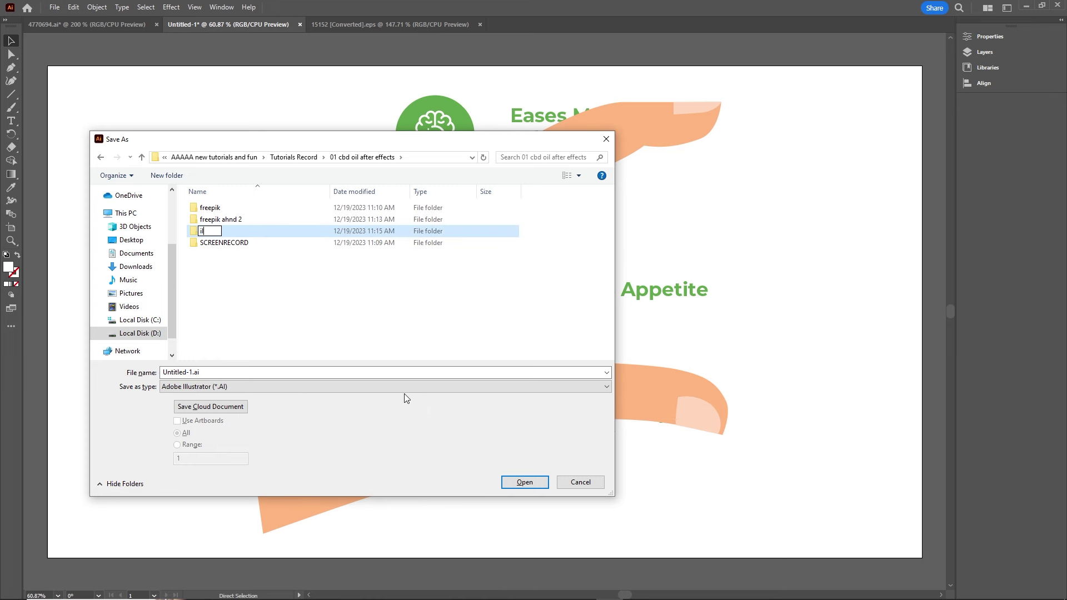
{"action": "type", "text": "lustartor"}
{"action": "key", "text": "Return"}
Save the design as Untitled-1.ai in the illustartor folder with the default Illustrator options.
{"action": "left_click", "coordinate": [211, 232]}
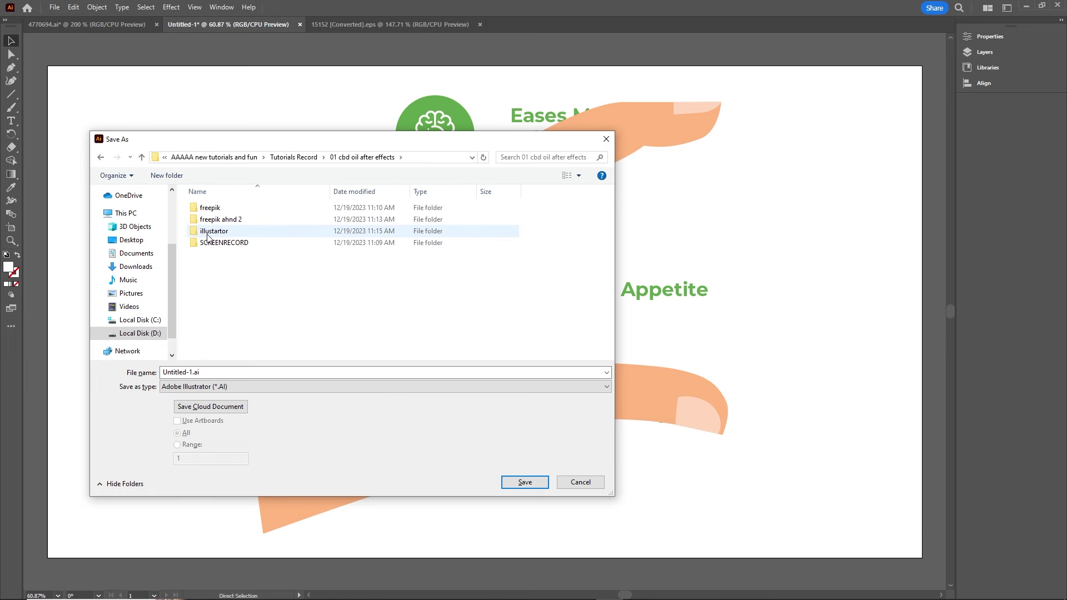
{"action": "double_click", "coordinate": [211, 233]}
{"action": "left_click", "coordinate": [220, 373]}
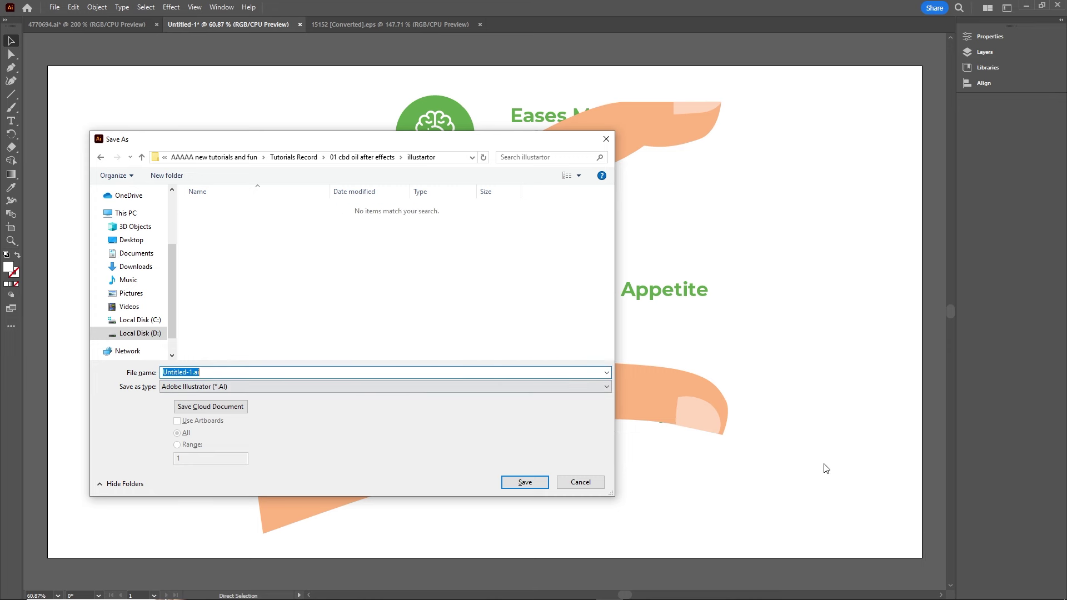
{"action": "left_click", "coordinate": [525, 483]}
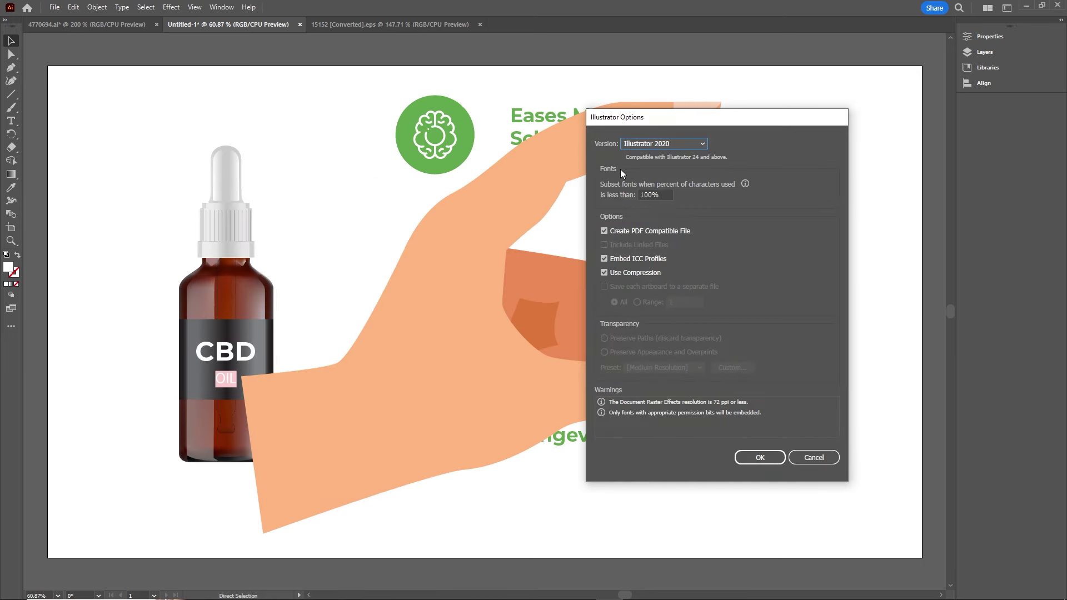
{"action": "left_click", "coordinate": [773, 458]}
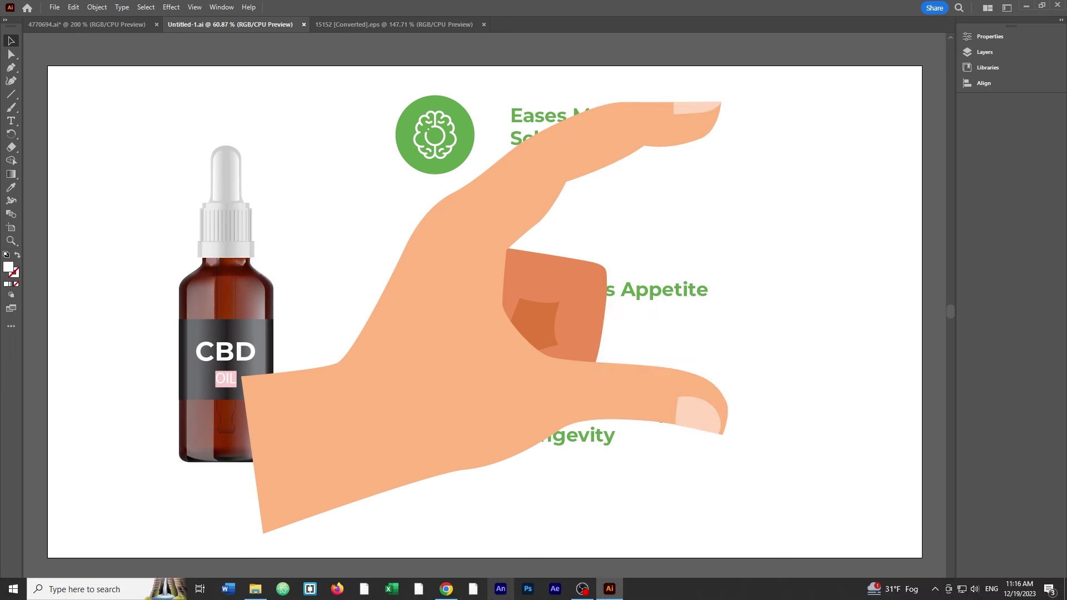
Drag Untitled-1.ai from the illustartor folder in File Explorer into the After Effects Project panel.
{"action": "left_click", "coordinate": [556, 590]}
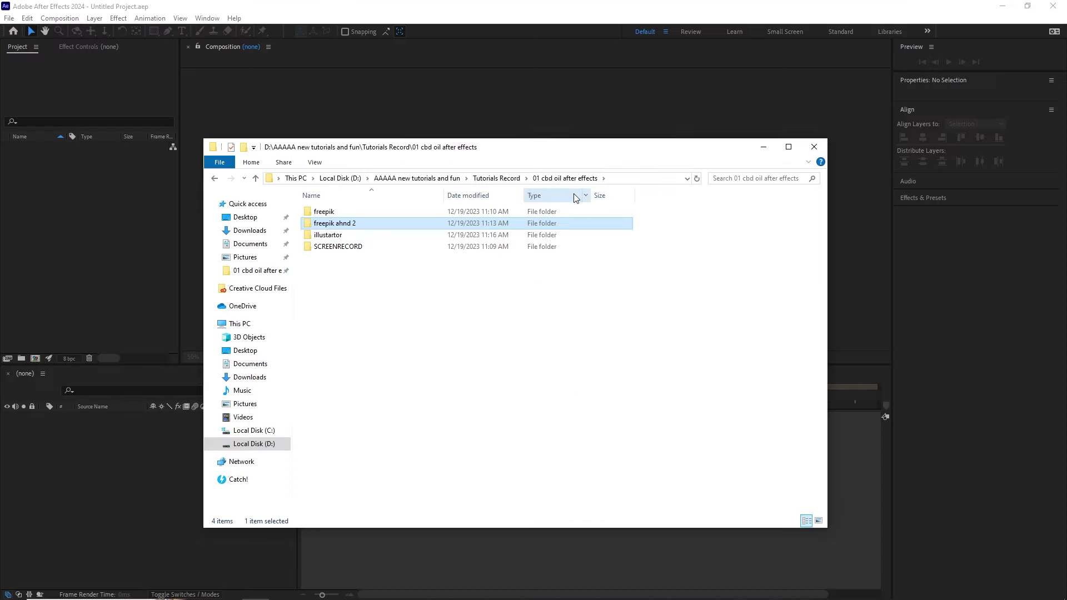
{"action": "left_click_drag", "start_coordinate": [580, 158], "coordinate": [731, 167]}
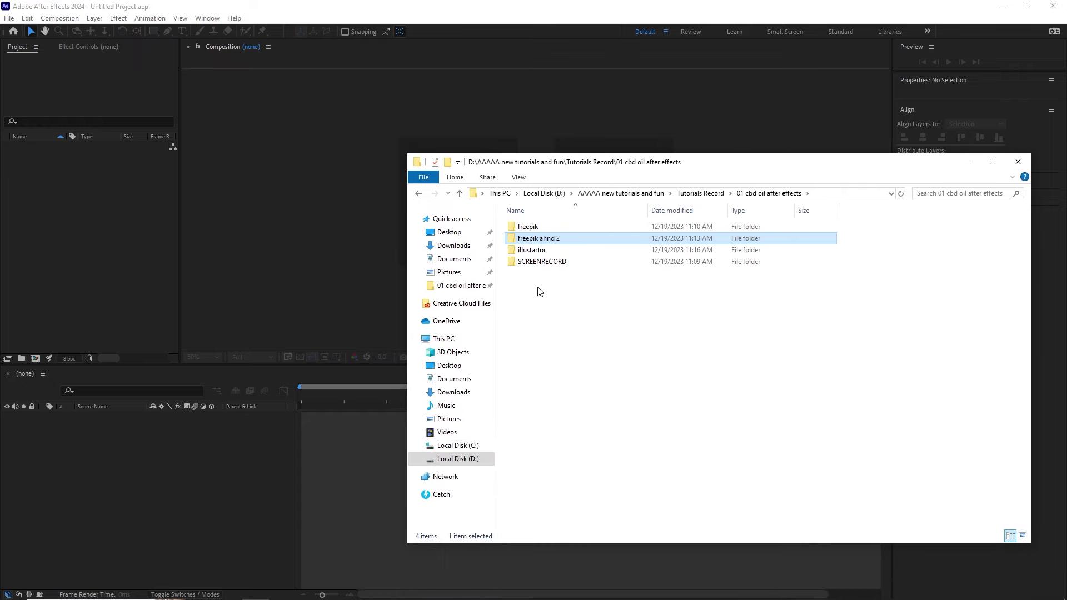
{"action": "double_click", "coordinate": [538, 251]}
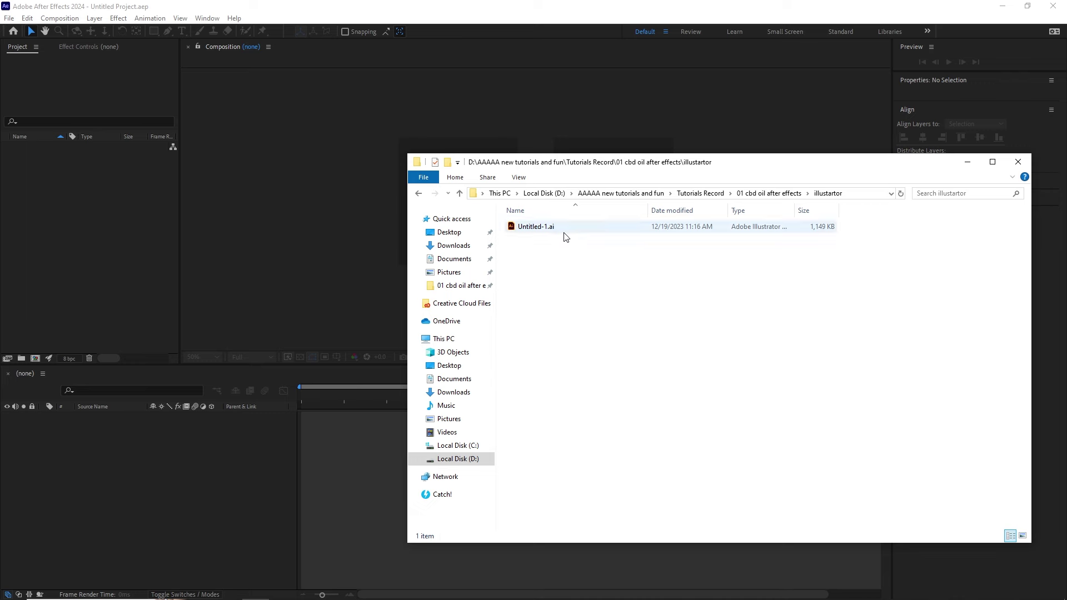
{"action": "left_click", "coordinate": [534, 229]}
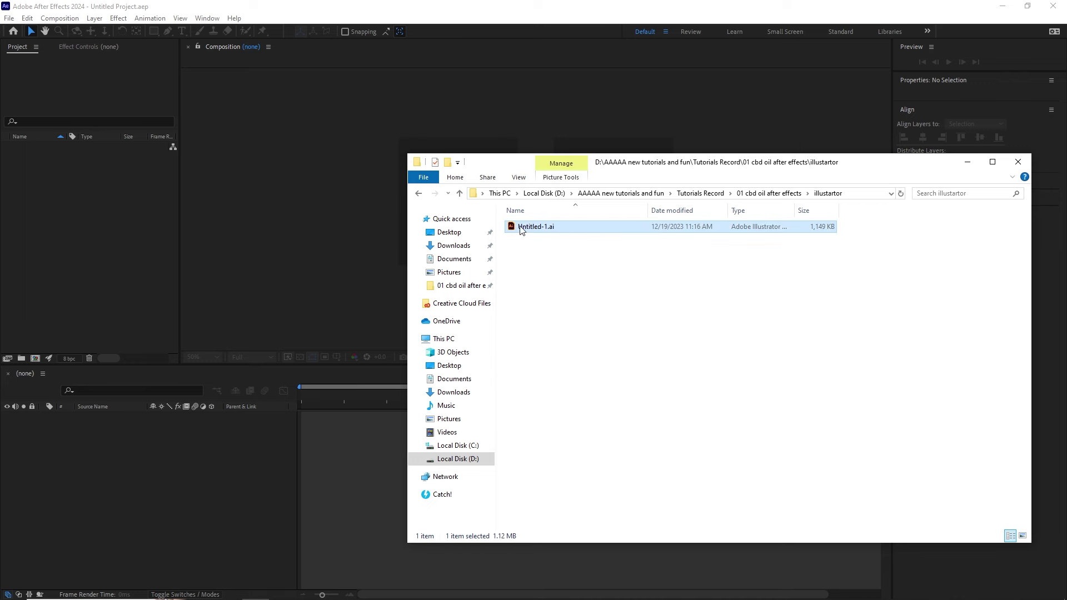
{"action": "left_click_drag", "start_coordinate": [530, 229], "coordinate": [86, 232]}
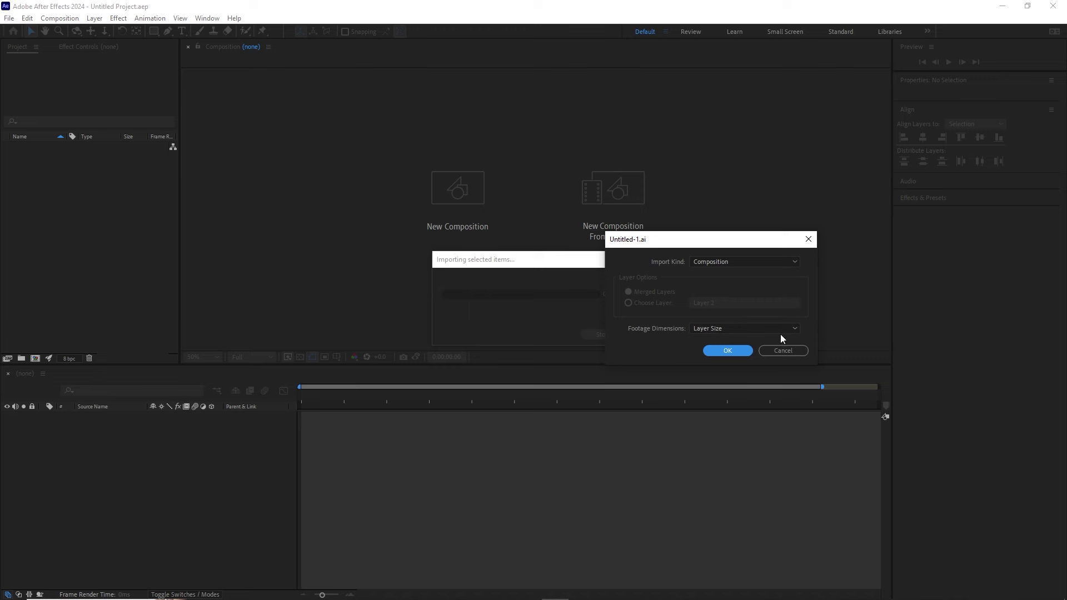
Import Untitled-1.ai as a Composition and open the Untitled-1 composition.
{"action": "left_click", "coordinate": [728, 351]}
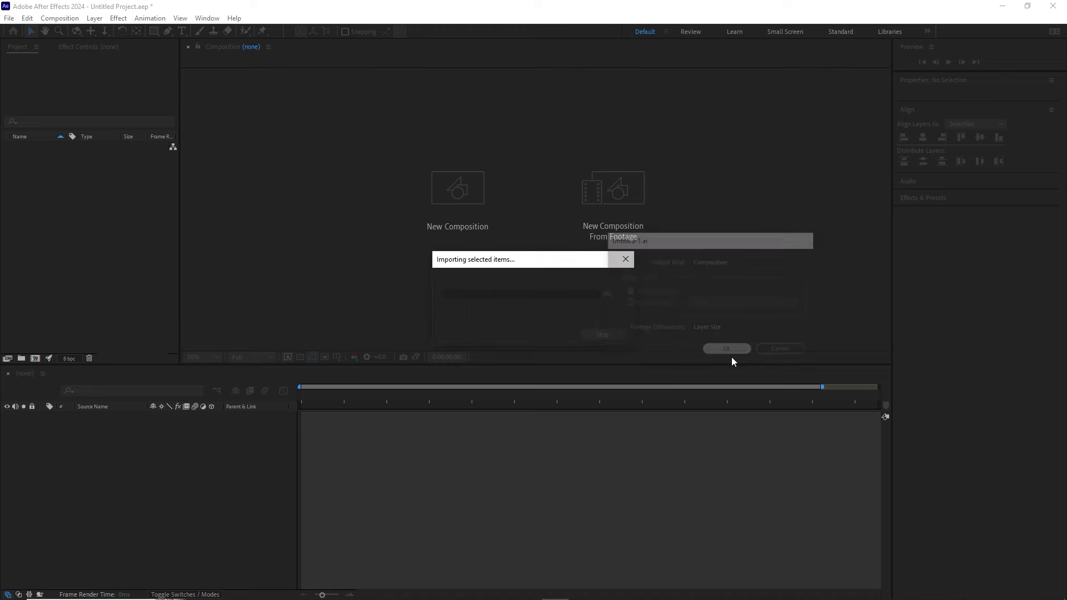
{"action": "left_click", "coordinate": [40, 283]}
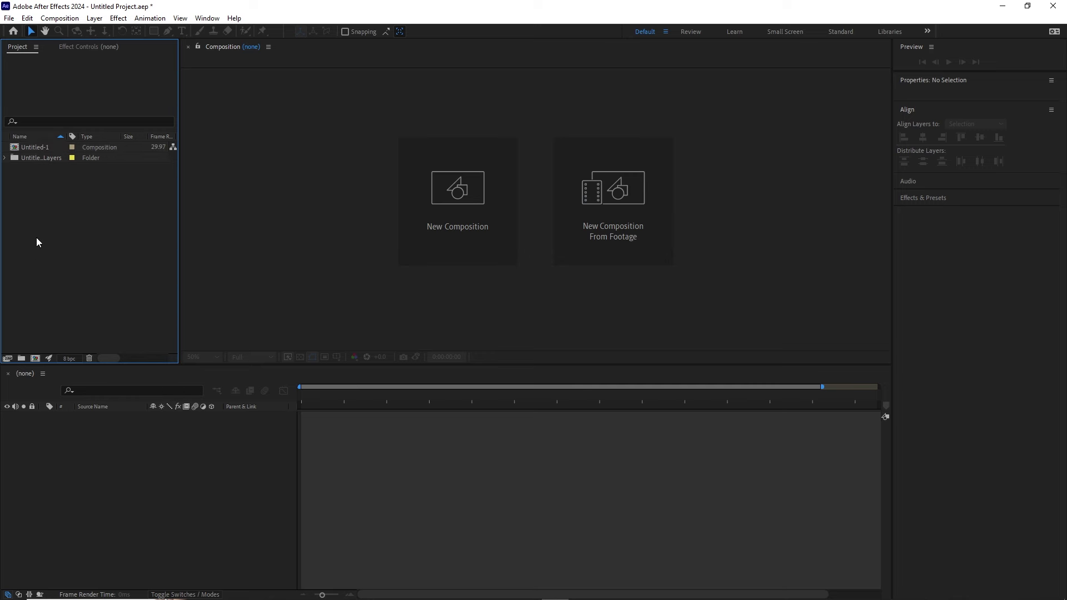
{"action": "left_click", "coordinate": [32, 149]}
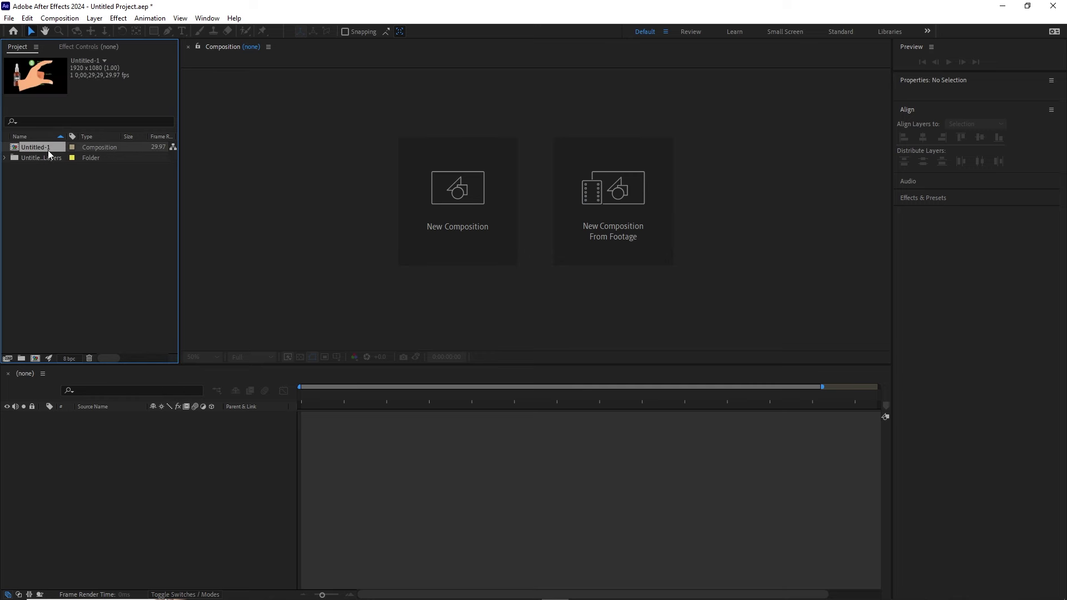
{"action": "double_click", "coordinate": [15, 150]}
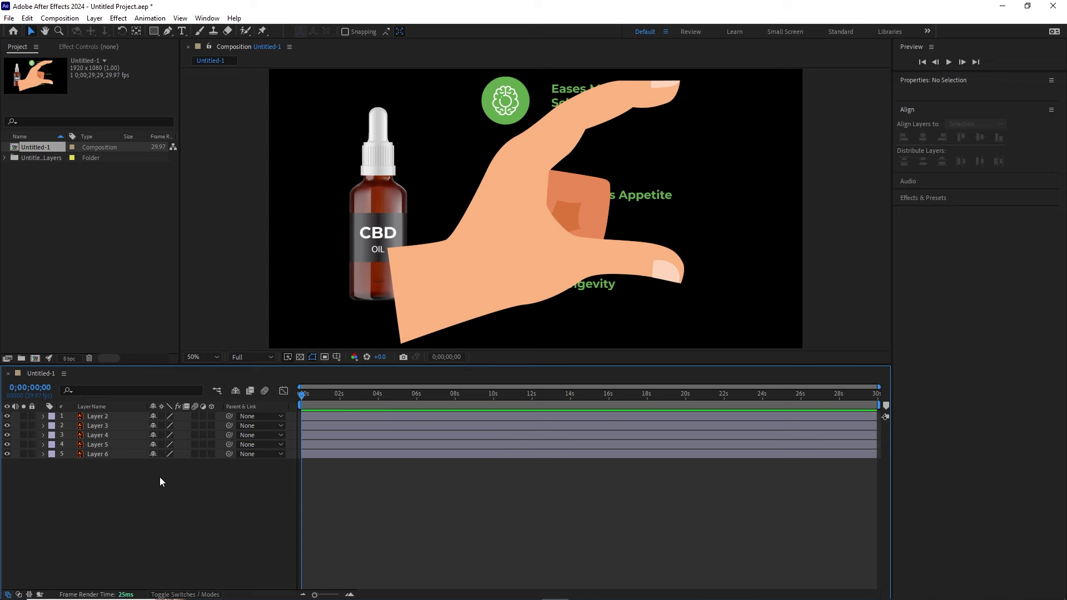
Rename the bottle layer (Layer 6) to oil and Layer 5 to icon1.
{"action": "left_click", "coordinate": [106, 456]}
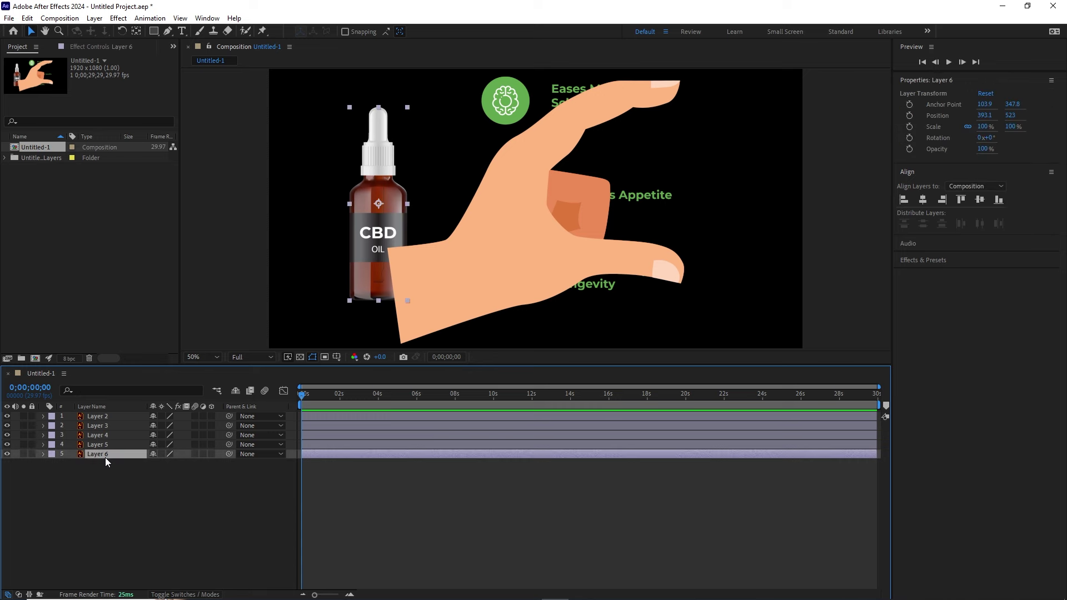
{"action": "left_click", "coordinate": [114, 473]}
{"action": "left_click", "coordinate": [103, 456]}
{"action": "left_click", "coordinate": [196, 503]}
{"action": "left_click", "coordinate": [93, 455]}
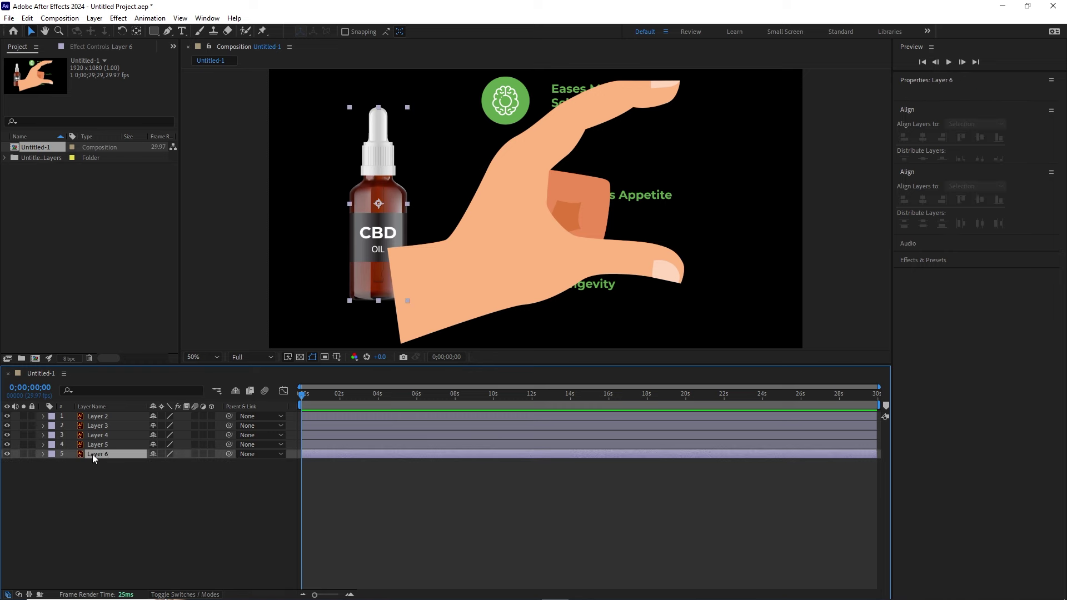
{"action": "key", "text": "Return"}
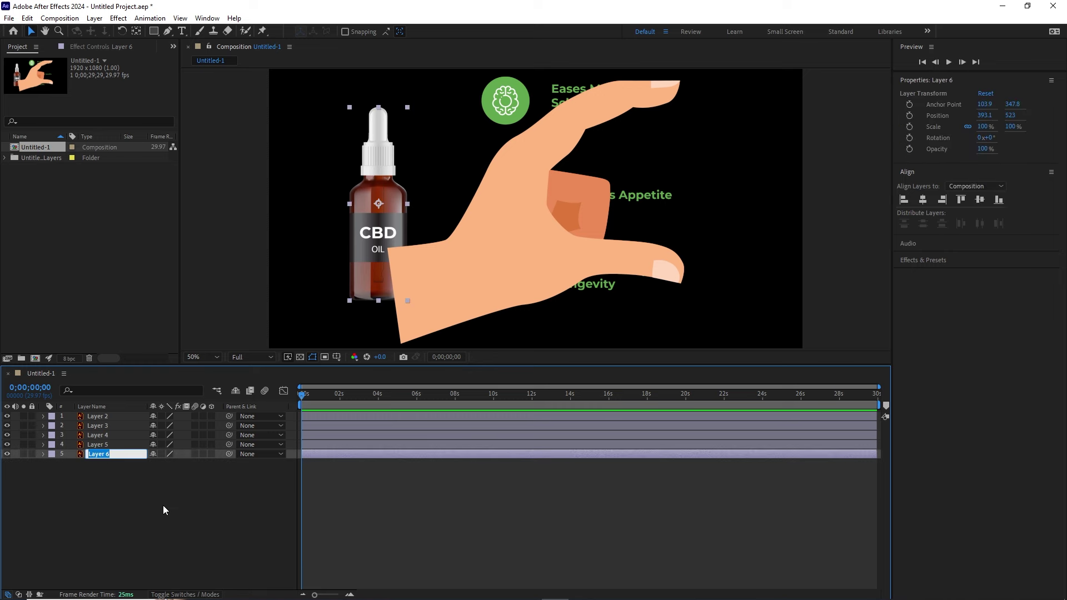
{"action": "type", "text": "oil"}
{"action": "left_click", "coordinate": [23, 554]}
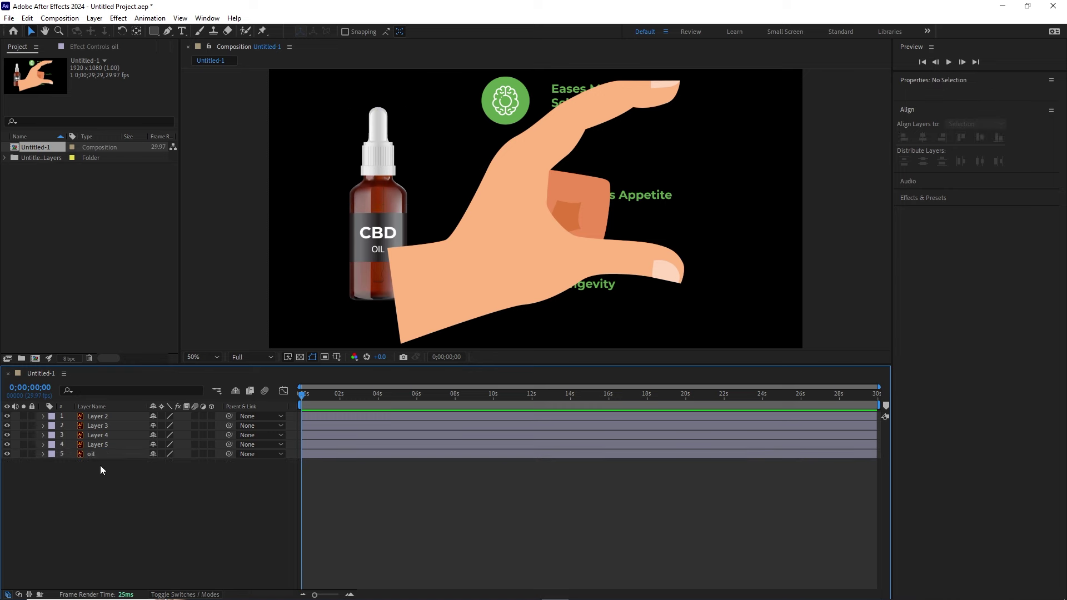
{"action": "left_click", "coordinate": [102, 442]}
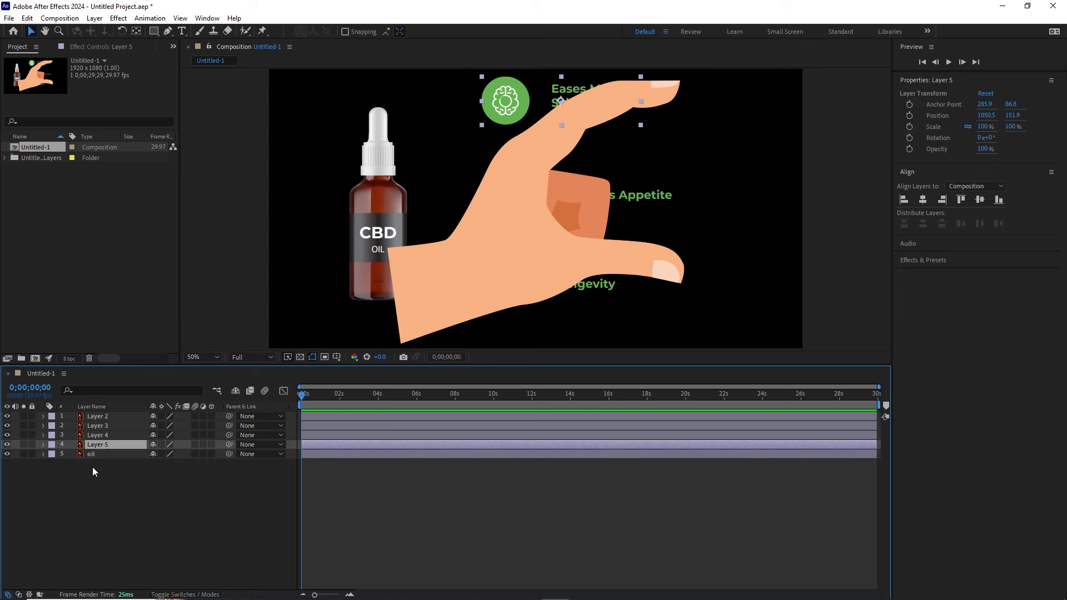
{"action": "key", "text": "Return"}
{"action": "type", "text": "icon1"}
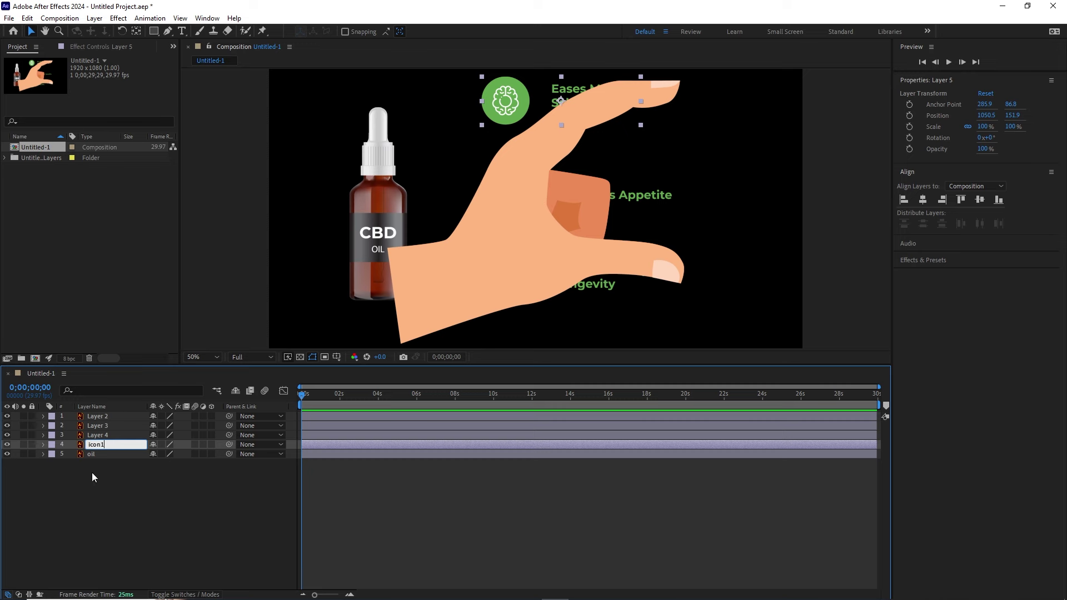
{"action": "left_click", "coordinate": [92, 477]}
Rename Layers 4 and 3 to icon2 and Layer 2 to hand.
{"action": "left_click", "coordinate": [97, 436]}
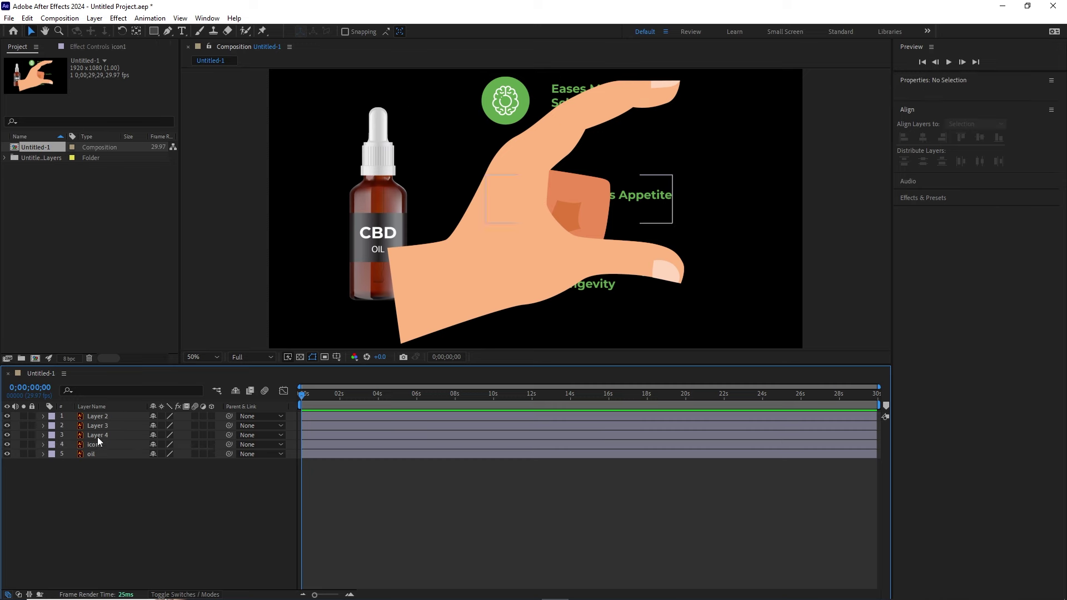
{"action": "key", "text": "Return"}
{"action": "type", "text": "ico"}
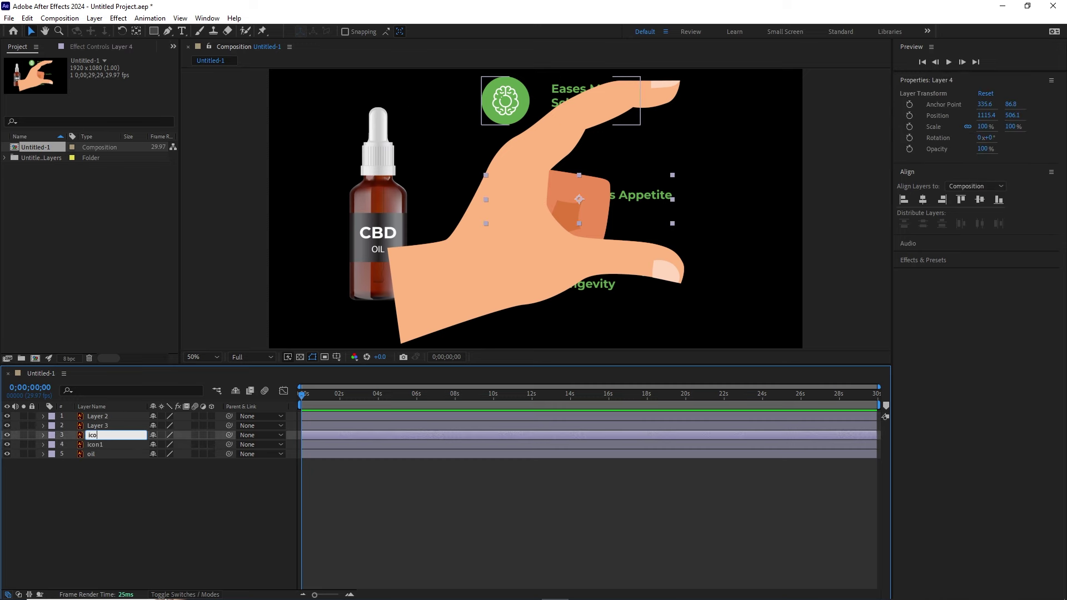
{"action": "type", "text": "n2"}
{"action": "left_click", "coordinate": [183, 509]}
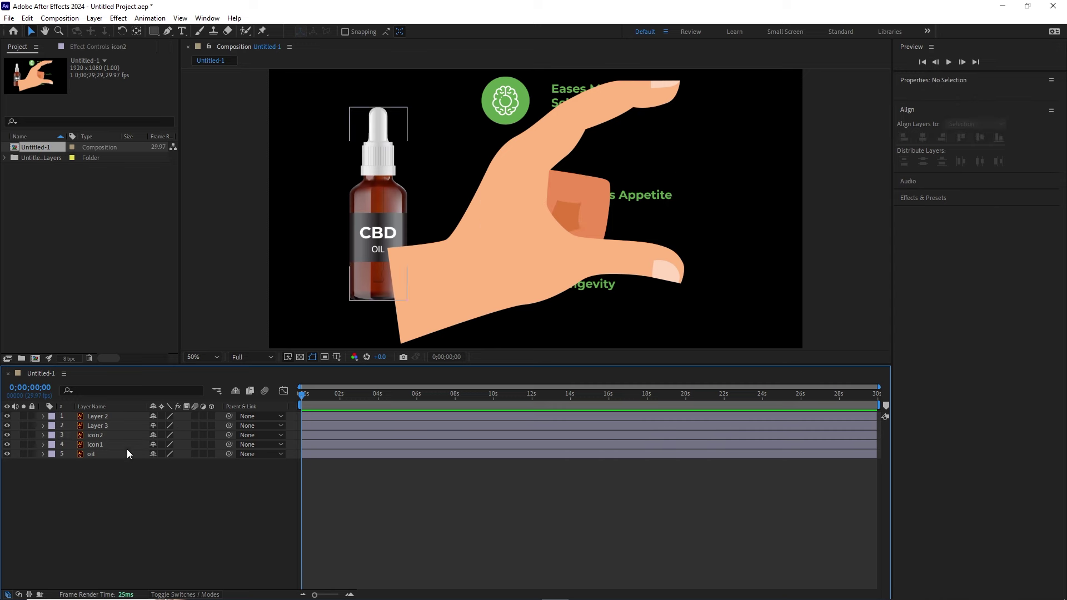
{"action": "left_click", "coordinate": [99, 425]}
{"action": "key", "text": "Return"}
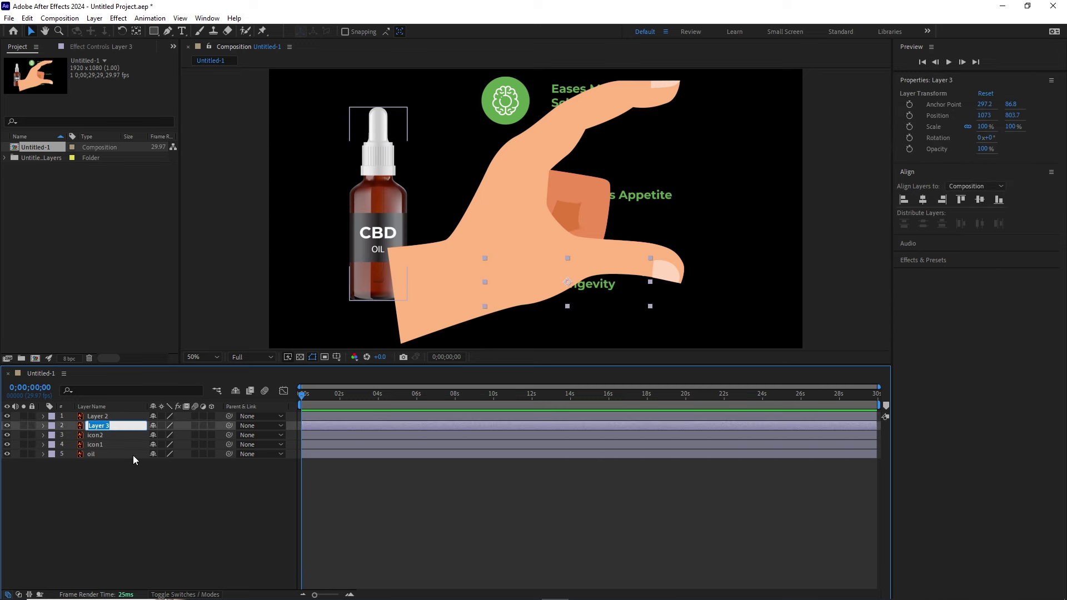
{"action": "type", "text": "icon2"}
{"action": "left_click", "coordinate": [135, 484]}
{"action": "left_click", "coordinate": [103, 419]}
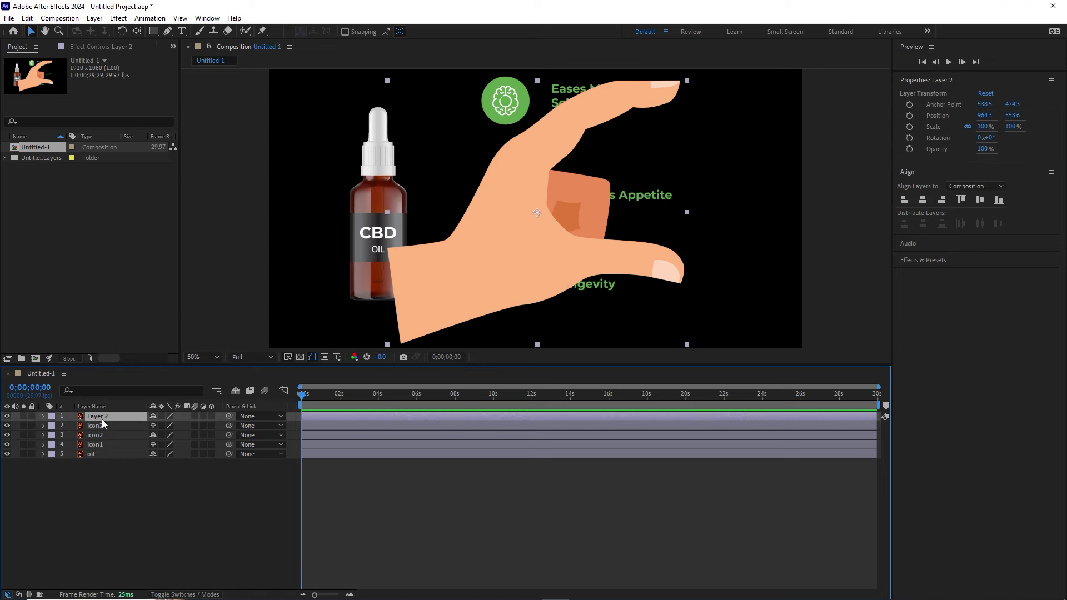
{"action": "key", "text": "Return"}
{"action": "type", "text": "hand"}
{"action": "left_click", "coordinate": [134, 555]}
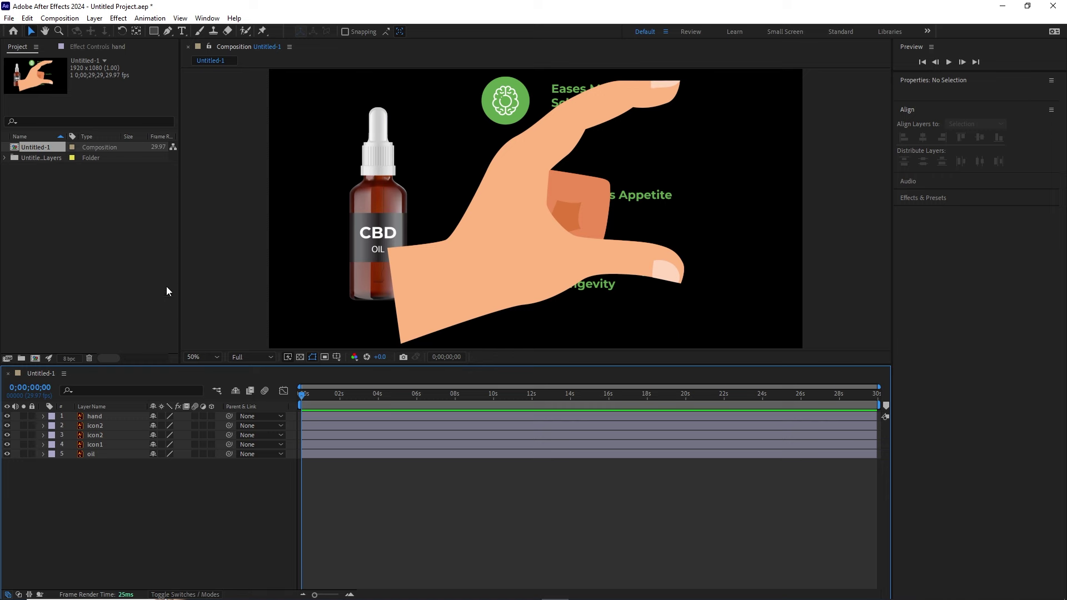
Create a new white solid layer, White Solid 1.
{"action": "left_click", "coordinate": [93, 18]}
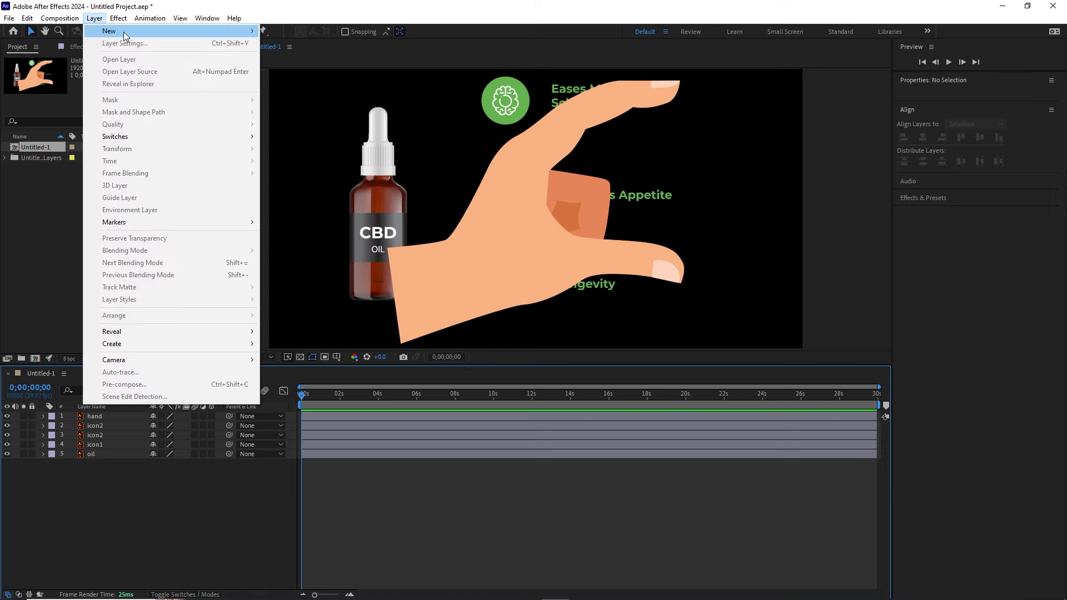
{"action": "mouse_move", "coordinate": [225, 32]}
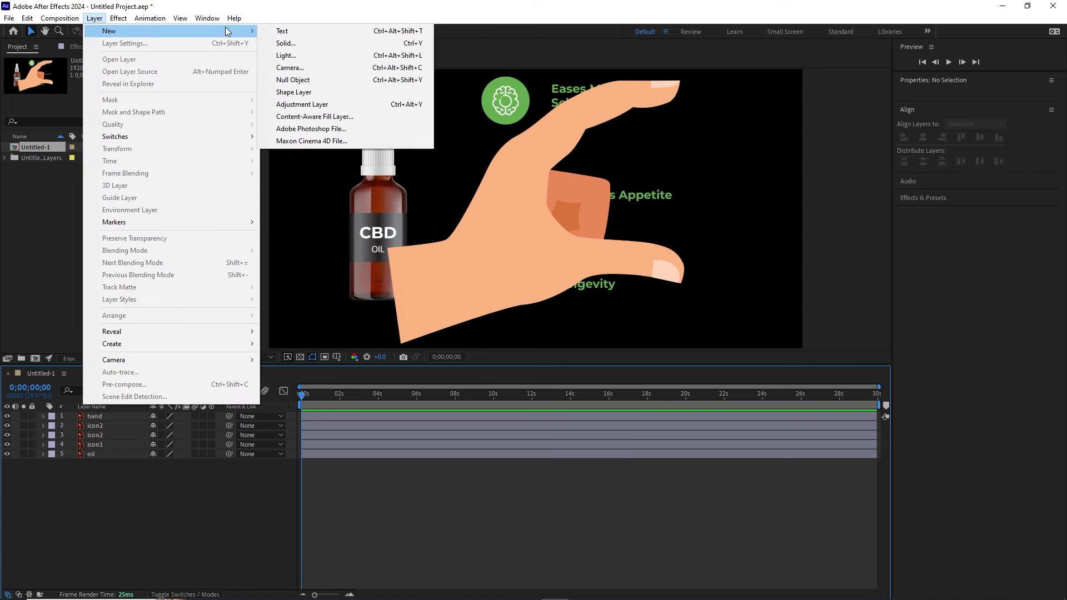
{"action": "left_click", "coordinate": [336, 42]}
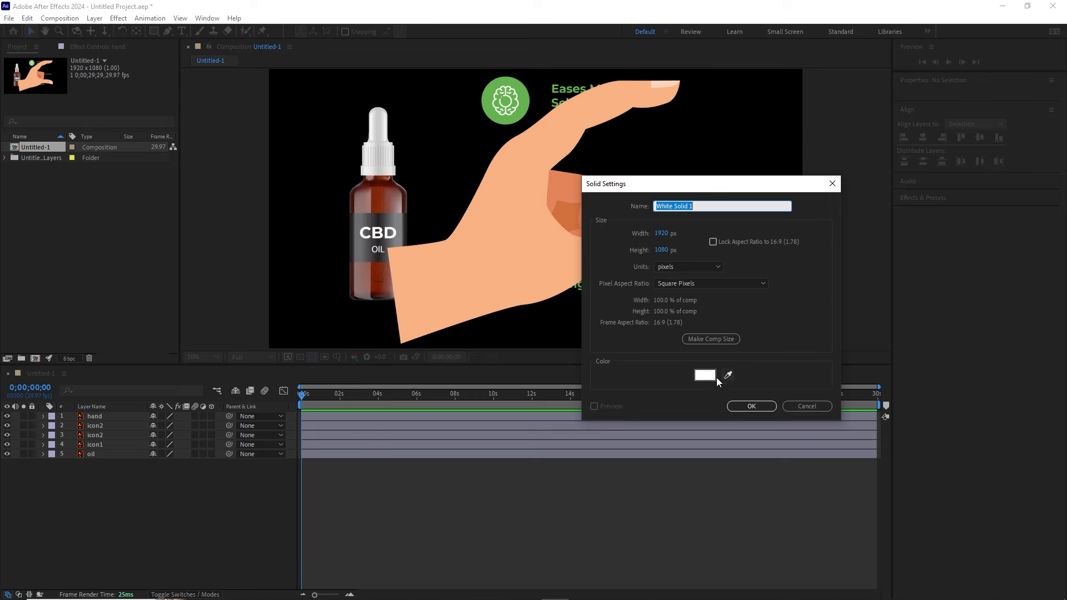
{"action": "left_click", "coordinate": [755, 406]}
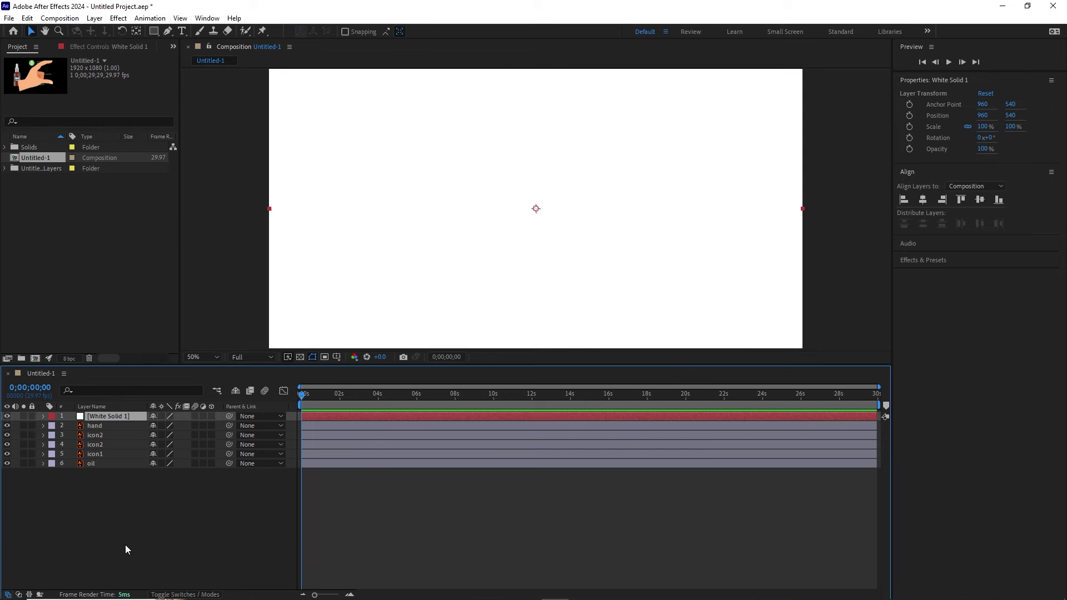
{"action": "left_click", "coordinate": [132, 483]}
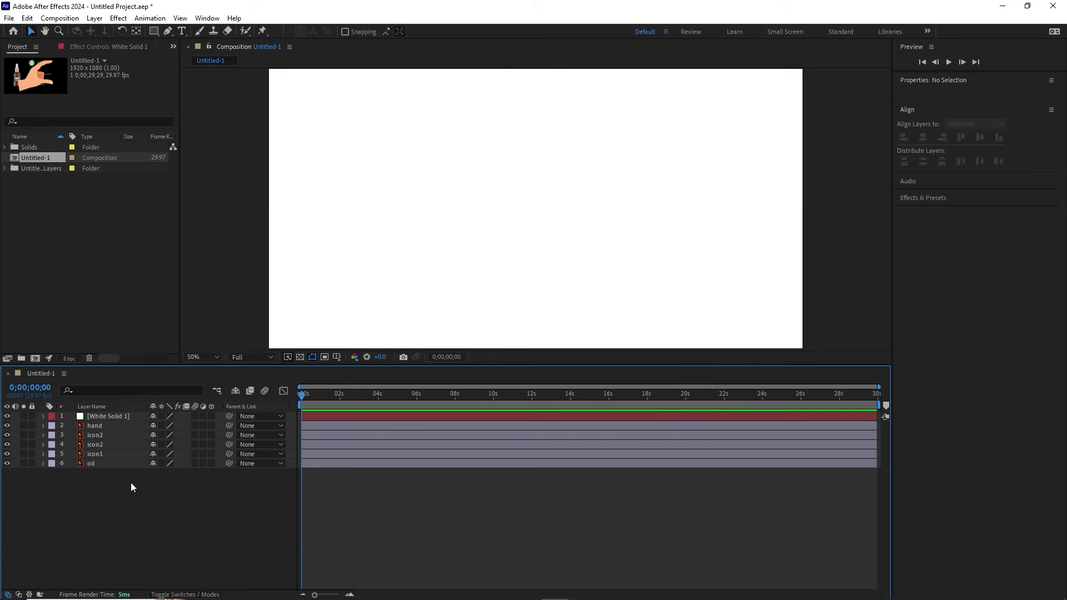
{"action": "left_click", "coordinate": [105, 418]}
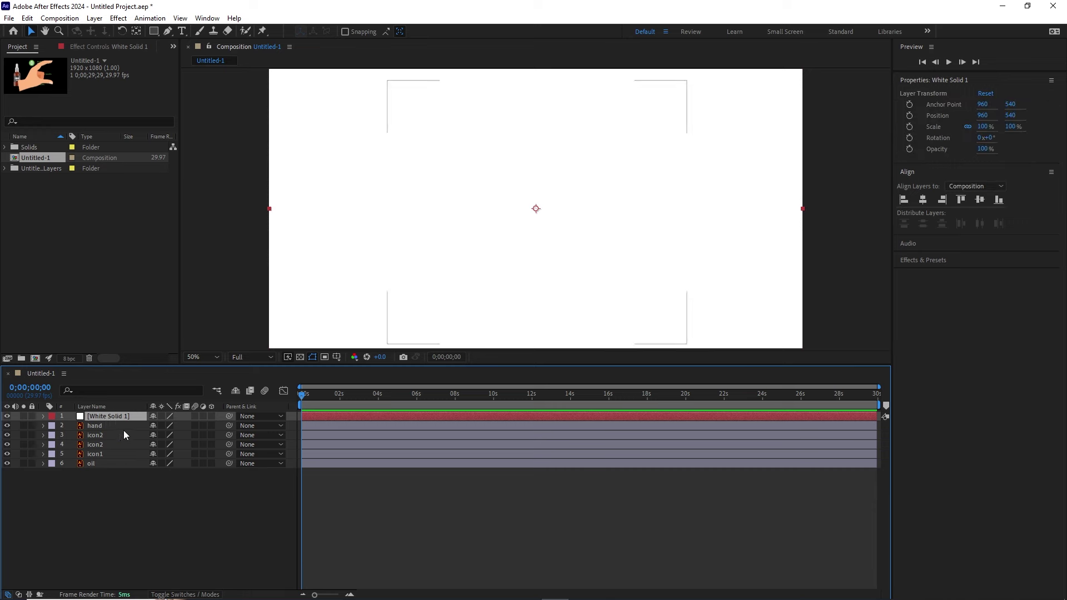
Review the solid's settings, trying red but keeping it white.
{"action": "left_click", "coordinate": [93, 18]}
{"action": "left_click", "coordinate": [126, 44]}
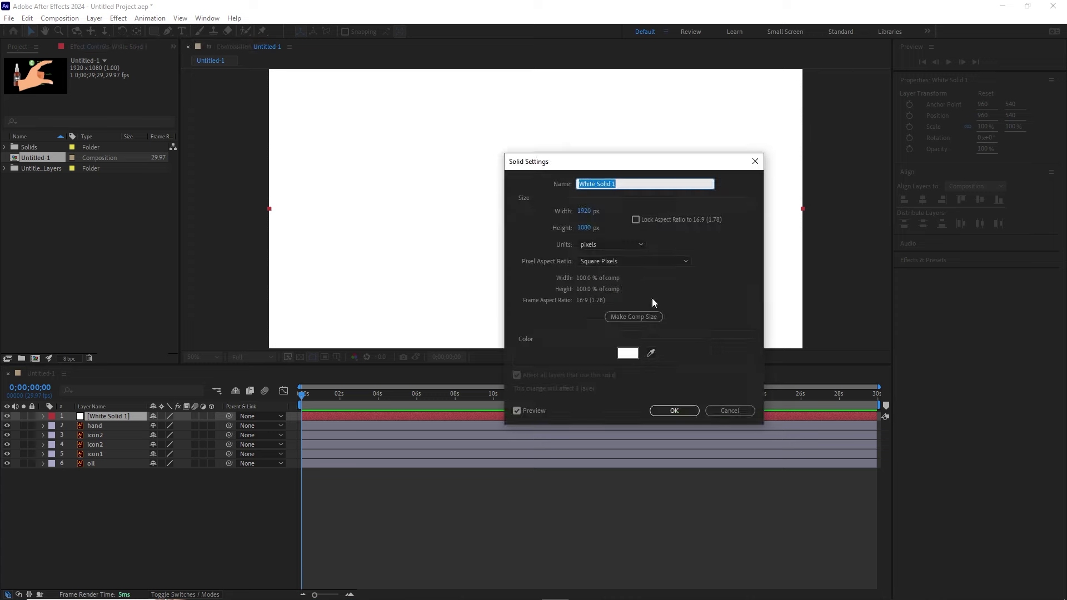
{"action": "left_click", "coordinate": [628, 353]}
{"action": "left_click", "coordinate": [813, 276]}
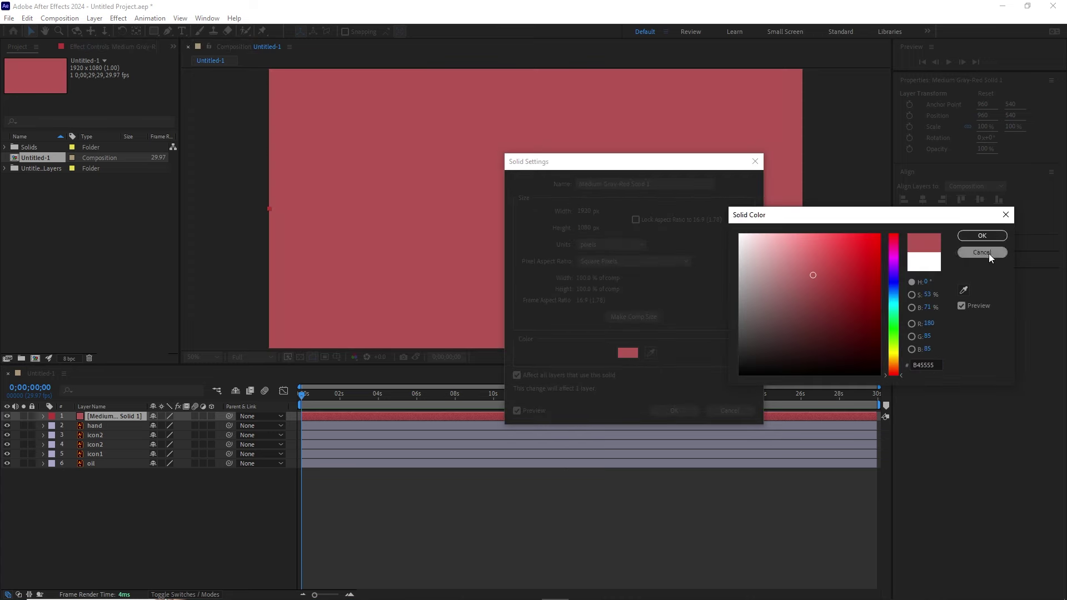
{"action": "left_click", "coordinate": [983, 252]}
{"action": "left_click", "coordinate": [733, 410]}
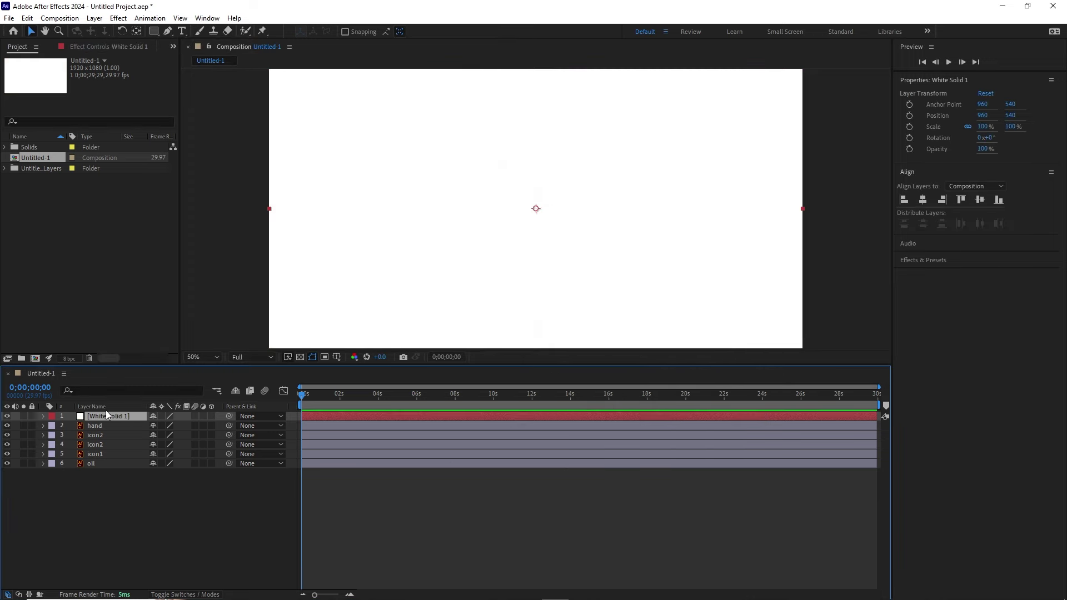
Move White Solid 1 to the bottom of the layer stack and lock it.
{"action": "left_click_drag", "start_coordinate": [109, 417], "coordinate": [122, 474]}
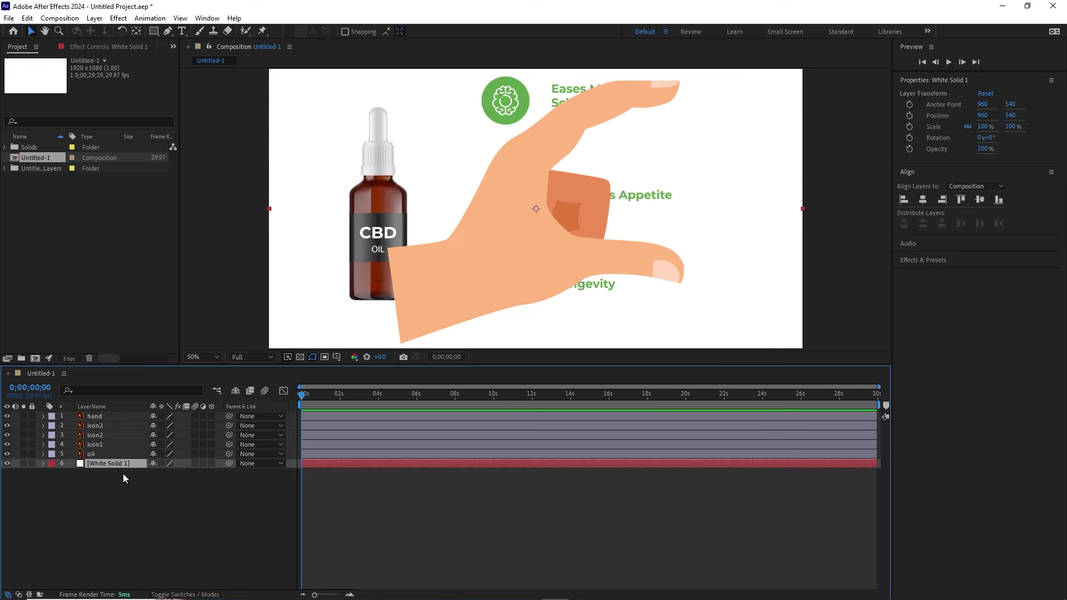
{"action": "left_click", "coordinate": [118, 502]}
{"action": "left_click", "coordinate": [106, 465]}
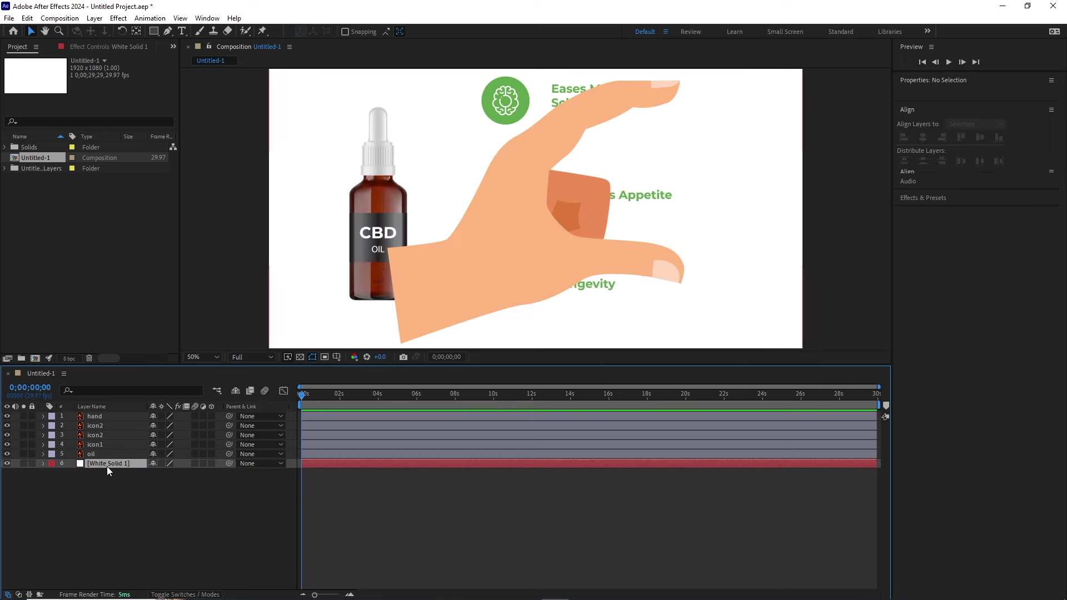
{"action": "left_click", "coordinate": [32, 466]}
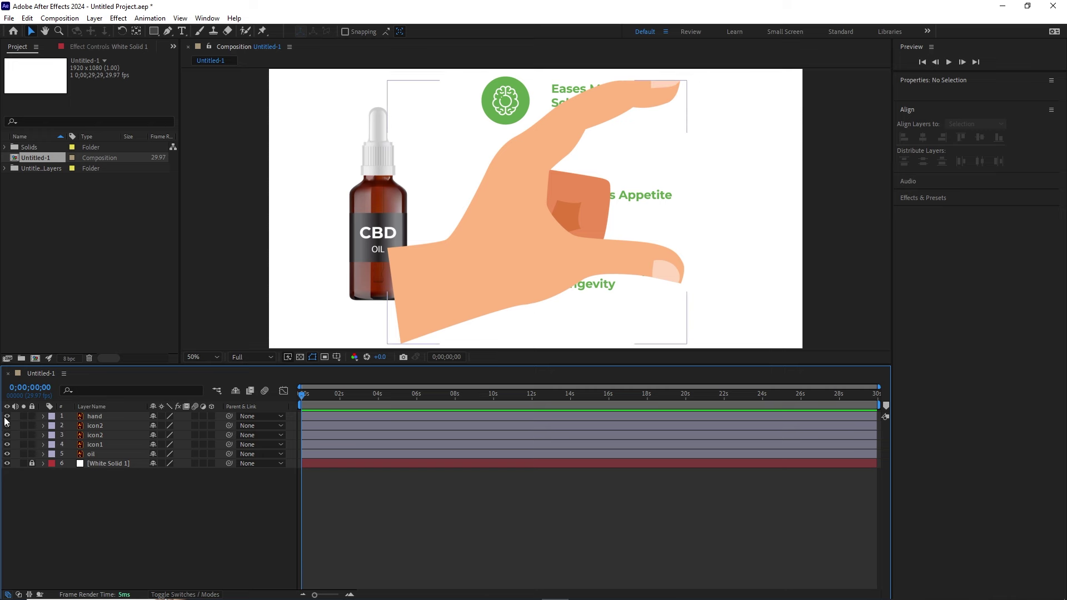
Hide the hand, icon and oil layers so only the white solid shows.
{"action": "left_click_drag", "start_coordinate": [6, 417], "coordinate": [8, 455]}
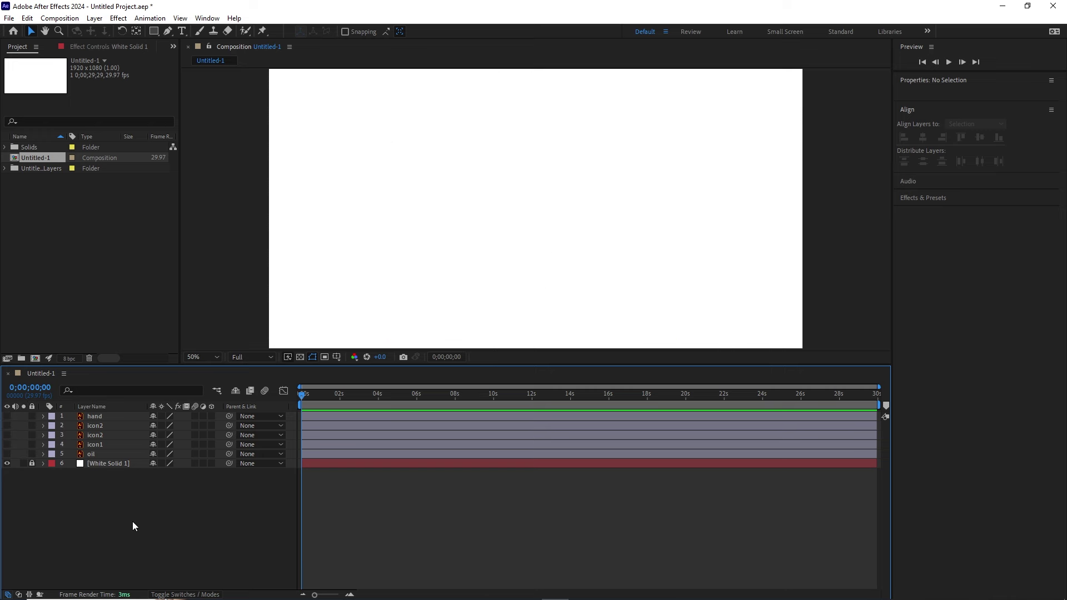
{"action": "scroll", "coordinate": [609, 209], "scroll_direction": "down", "scroll_amount": 2}
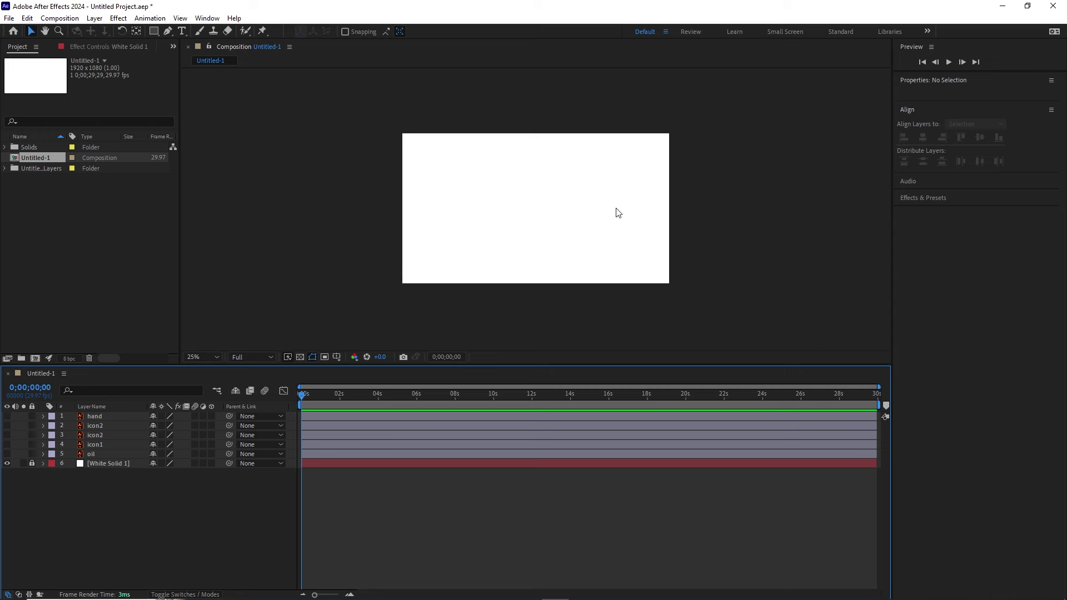
{"action": "scroll", "coordinate": [618, 213], "scroll_direction": "up", "scroll_amount": 2}
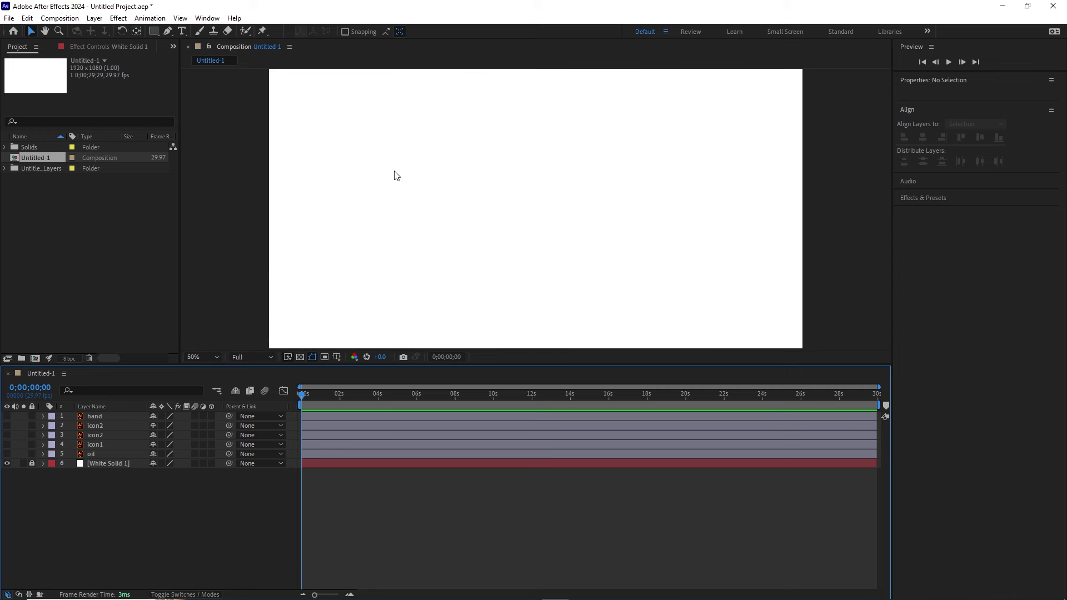
Choose the Ellipse Tool from the shape tools.
{"action": "left_click", "coordinate": [158, 33]}
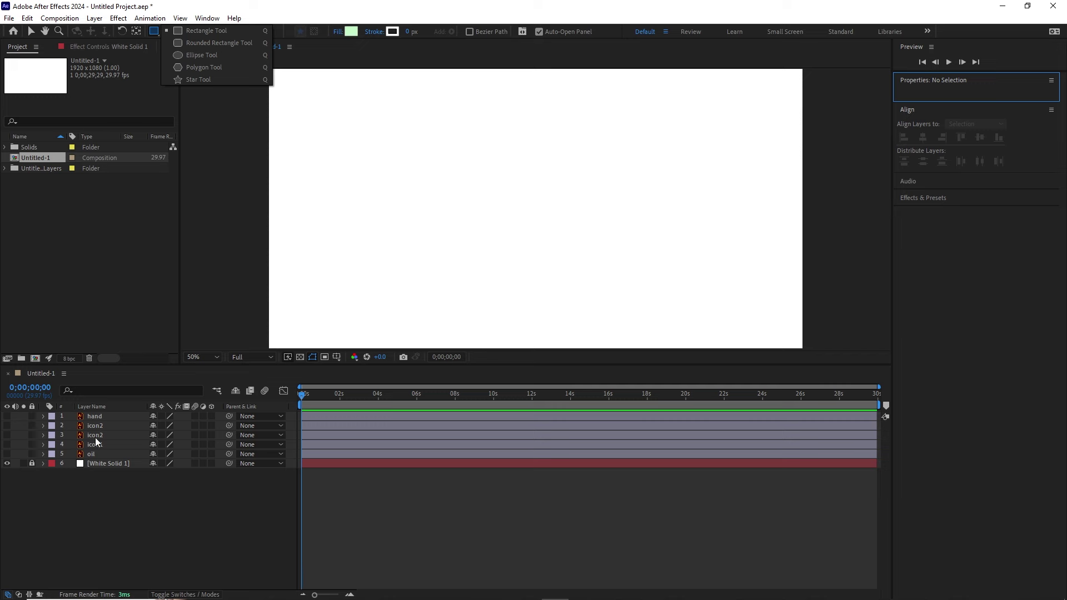
{"action": "left_click", "coordinate": [97, 418]}
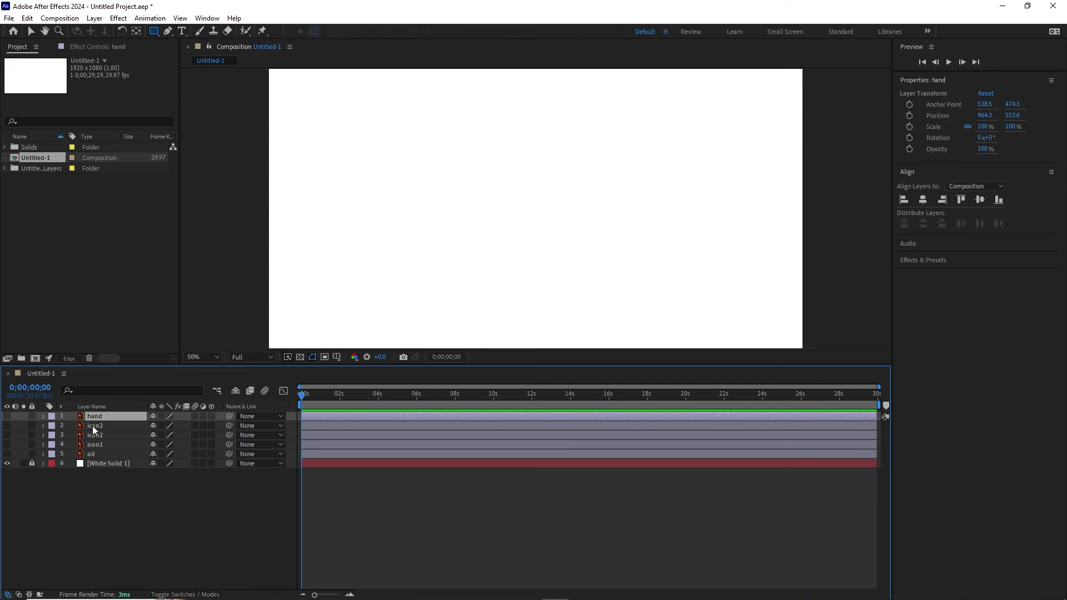
{"action": "left_click", "coordinate": [100, 526]}
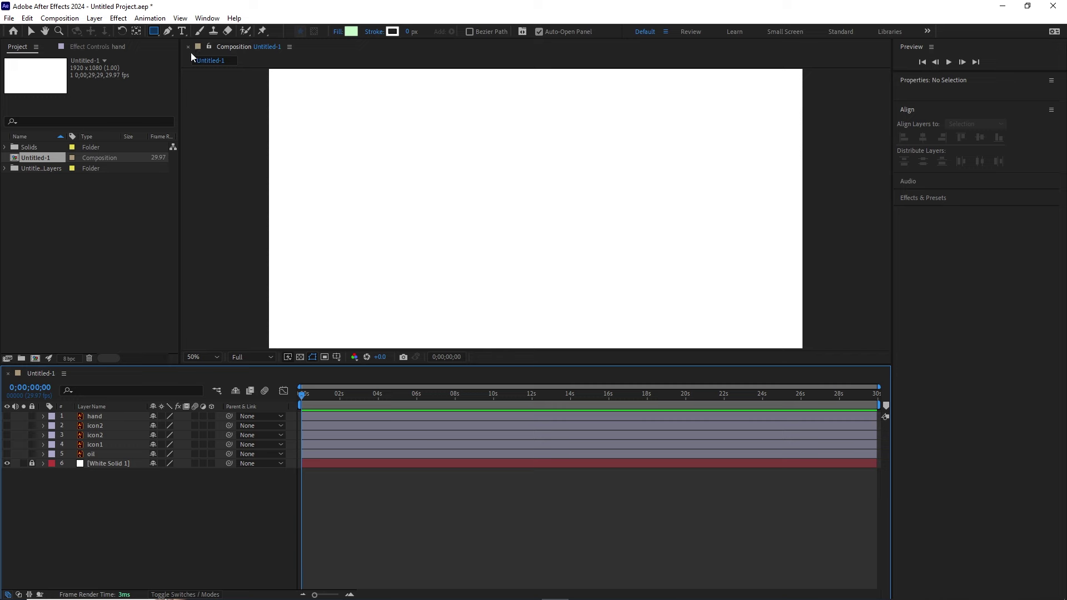
{"action": "left_click", "coordinate": [158, 35]}
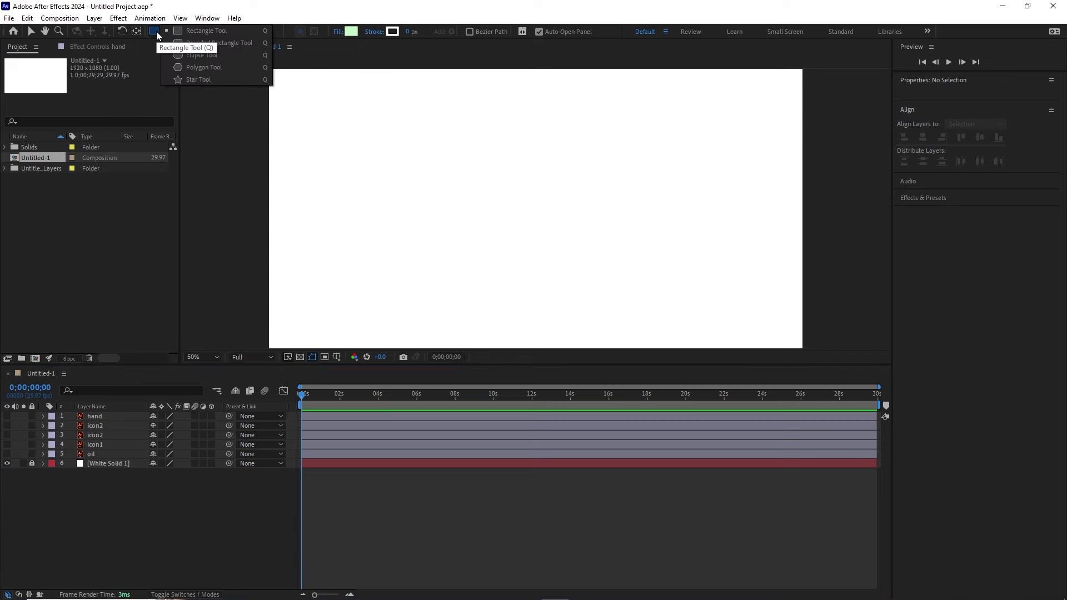
{"action": "left_click", "coordinate": [209, 55]}
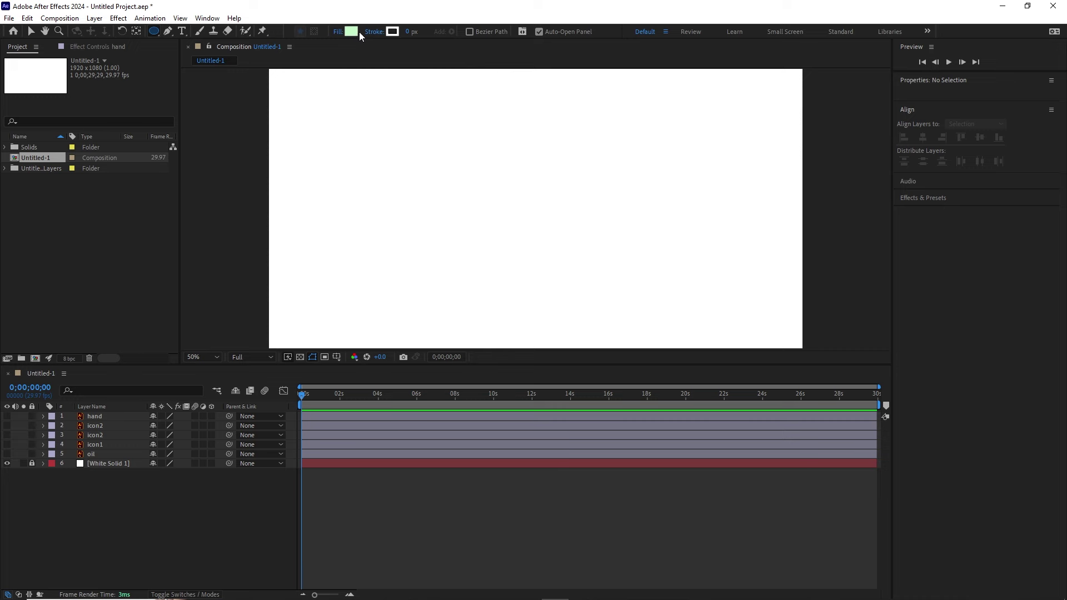
Set a red 13 px stroke and draw a circle in the upper left of the frame.
{"action": "left_click", "coordinate": [395, 32]}
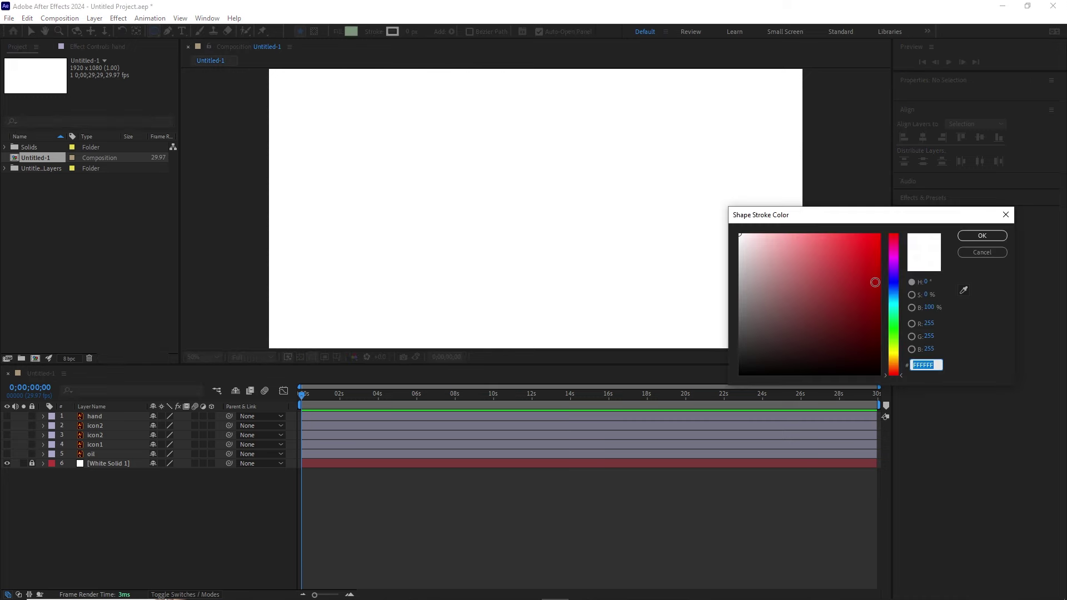
{"action": "left_click", "coordinate": [880, 239]}
{"action": "left_click", "coordinate": [980, 236]}
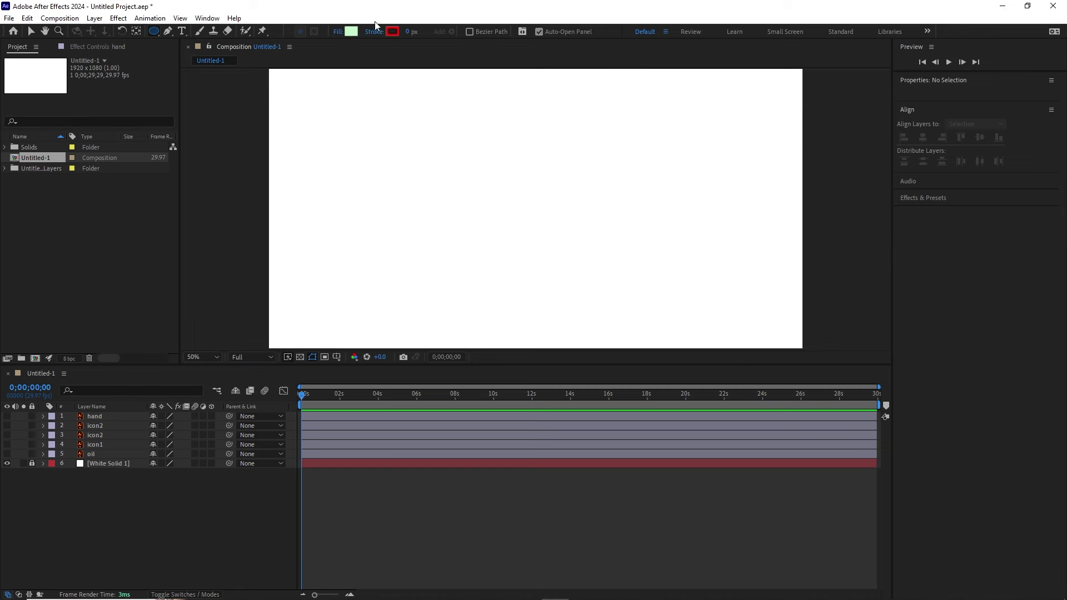
{"action": "left_click", "coordinate": [410, 32]}
{"action": "type", "text": "13"}
{"action": "key", "text": "Return"}
{"action": "left_click_drag", "start_coordinate": [363, 109], "coordinate": [498, 233]}
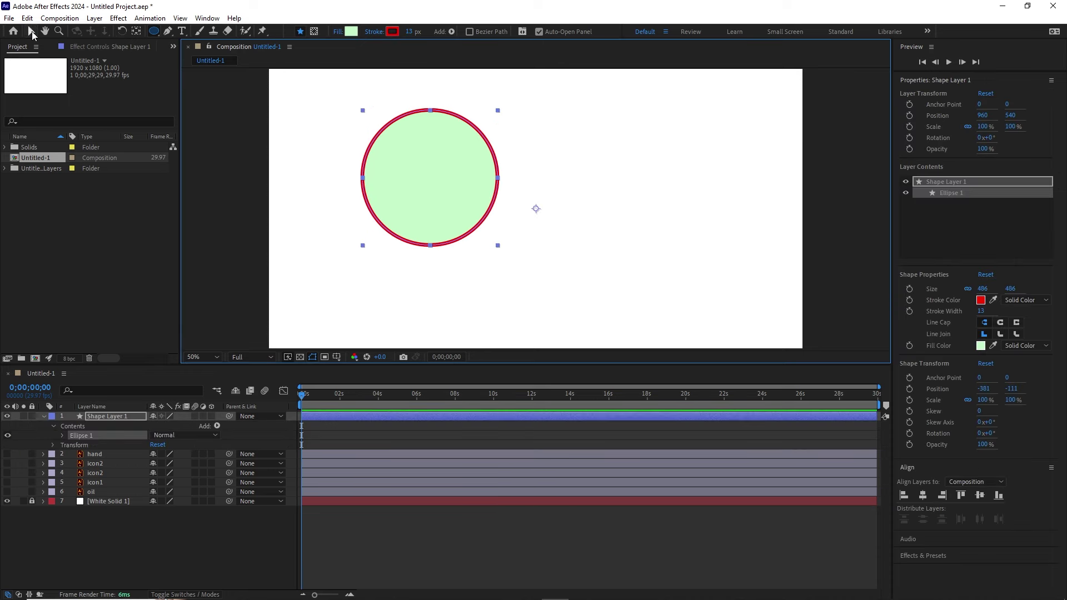
Give the circle a 0 stroke width and a medium green fill.
{"action": "left_click", "coordinate": [31, 31]}
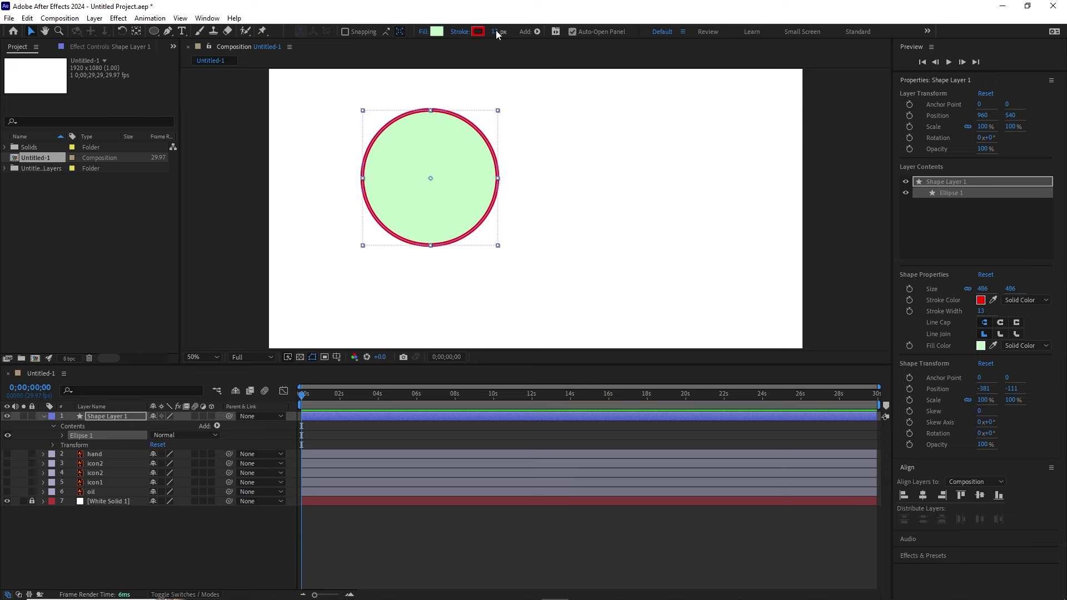
{"action": "left_click_drag", "start_coordinate": [496, 32], "coordinate": [436, 77]}
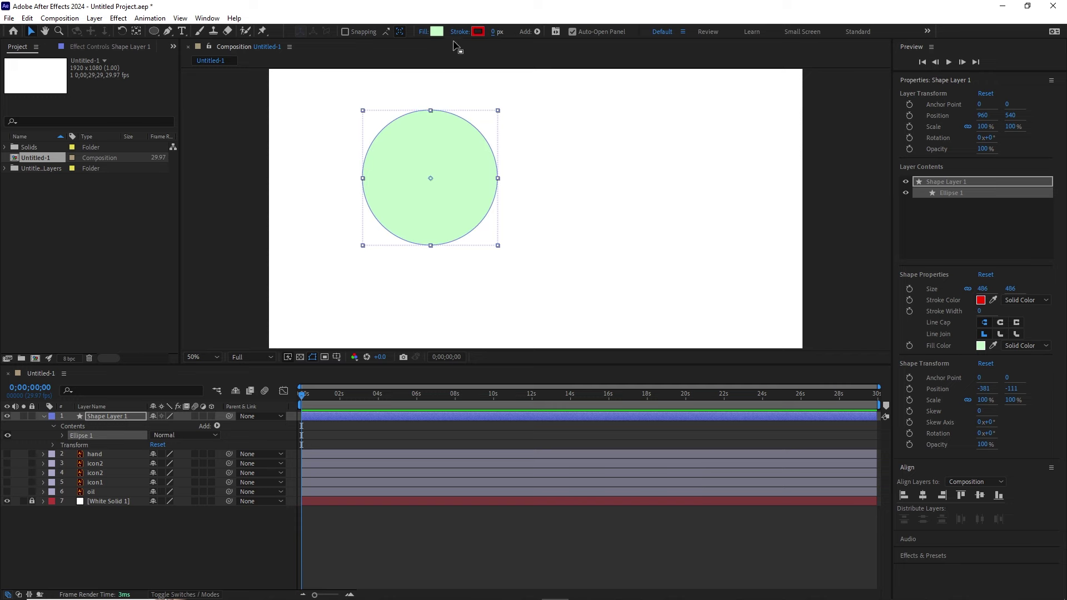
{"action": "left_click", "coordinate": [437, 32]}
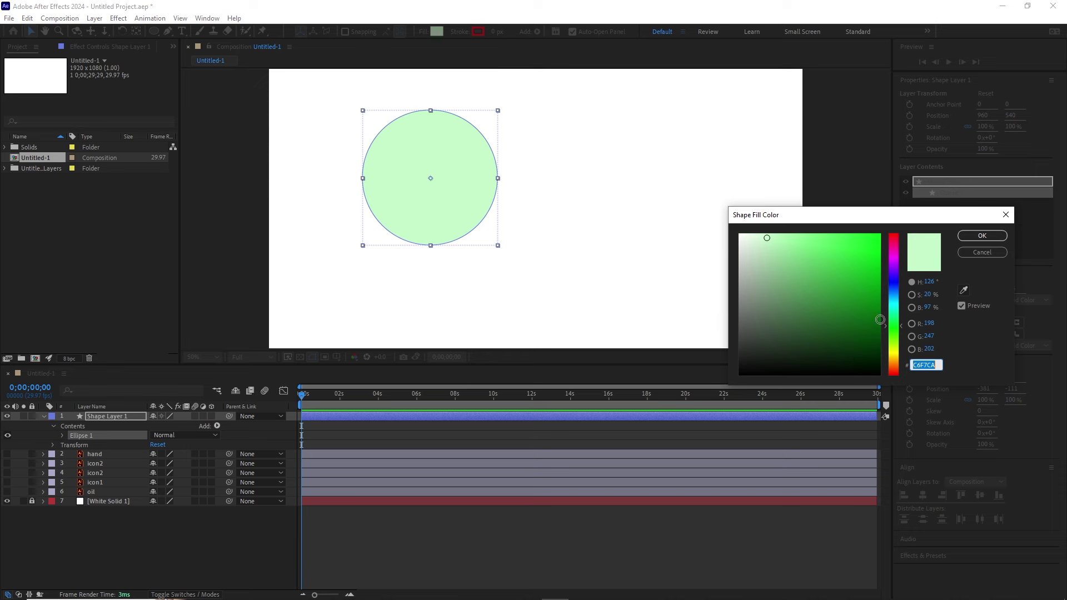
{"action": "left_click", "coordinate": [801, 262]}
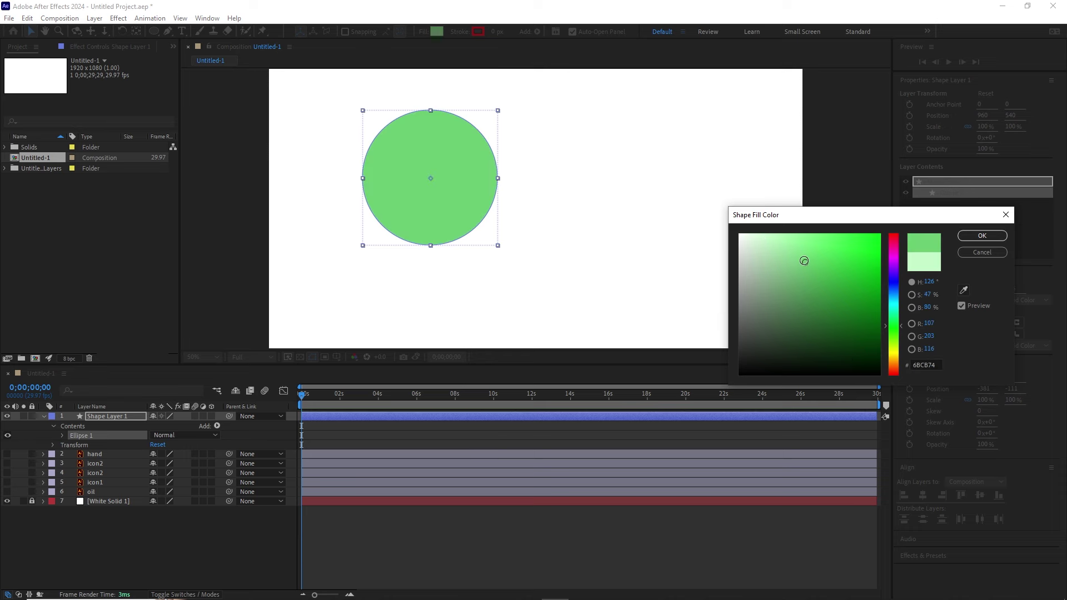
{"action": "left_click_drag", "start_coordinate": [804, 261], "coordinate": [804, 258]}
{"action": "left_click", "coordinate": [982, 238]}
{"action": "left_click", "coordinate": [691, 264]}
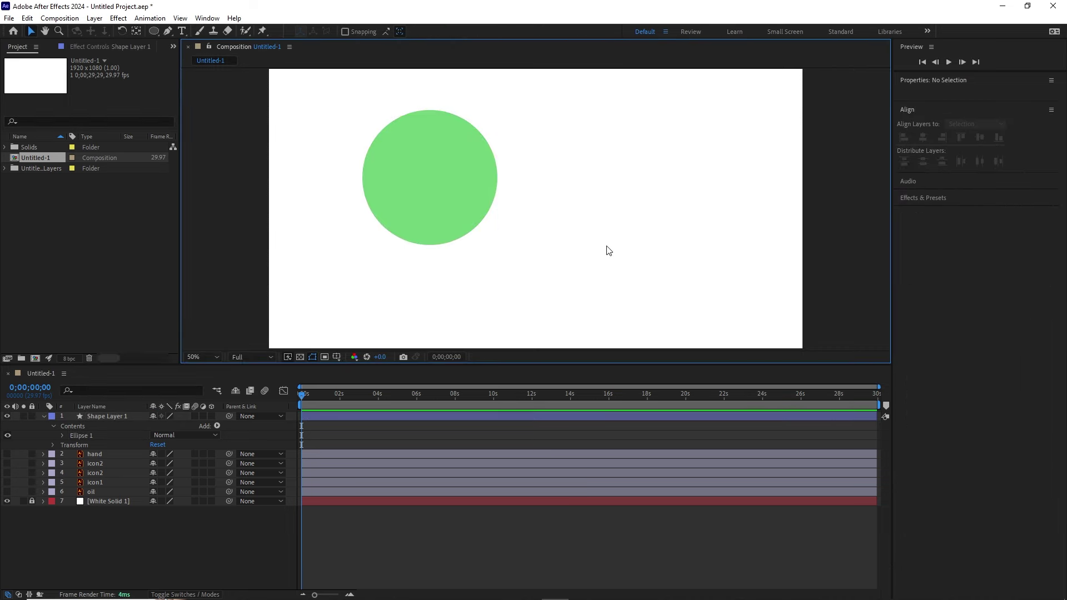
{"action": "left_click", "coordinate": [449, 213]}
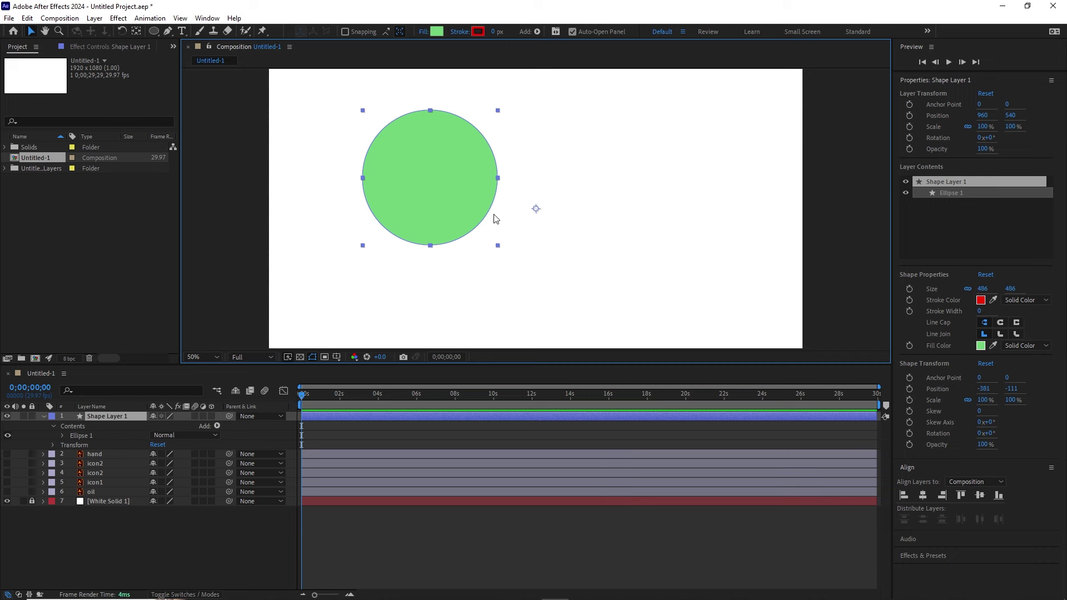
Move Shape Layer 1's anchor point onto the green circle's centre (anchor −381, −111).
{"action": "left_click", "coordinate": [159, 529]}
{"action": "left_click", "coordinate": [442, 139]}
{"action": "left_click", "coordinate": [136, 32]}
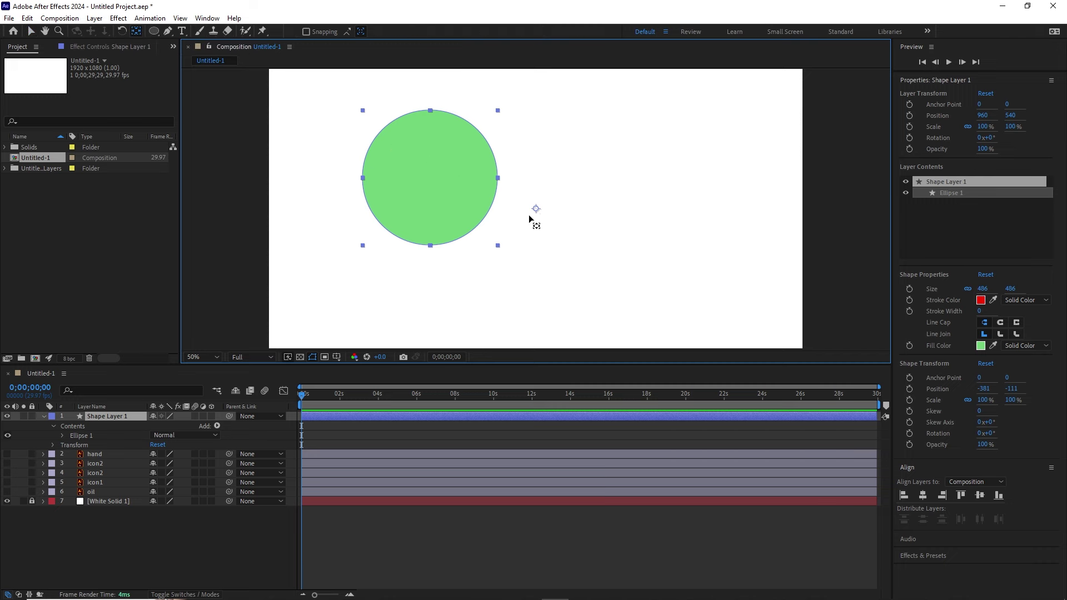
{"action": "left_click_drag", "start_coordinate": [537, 210], "coordinate": [429, 179]}
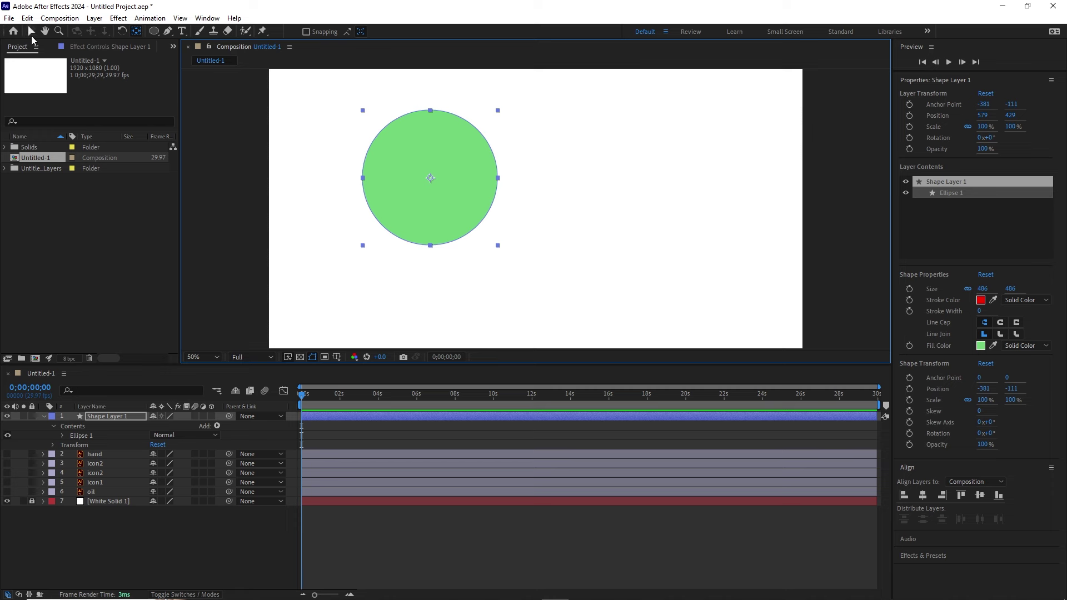
Centre the green circle horizontally and vertically in the composition at 960, 540.
{"action": "left_click", "coordinate": [31, 31]}
{"action": "left_click", "coordinate": [465, 191]}
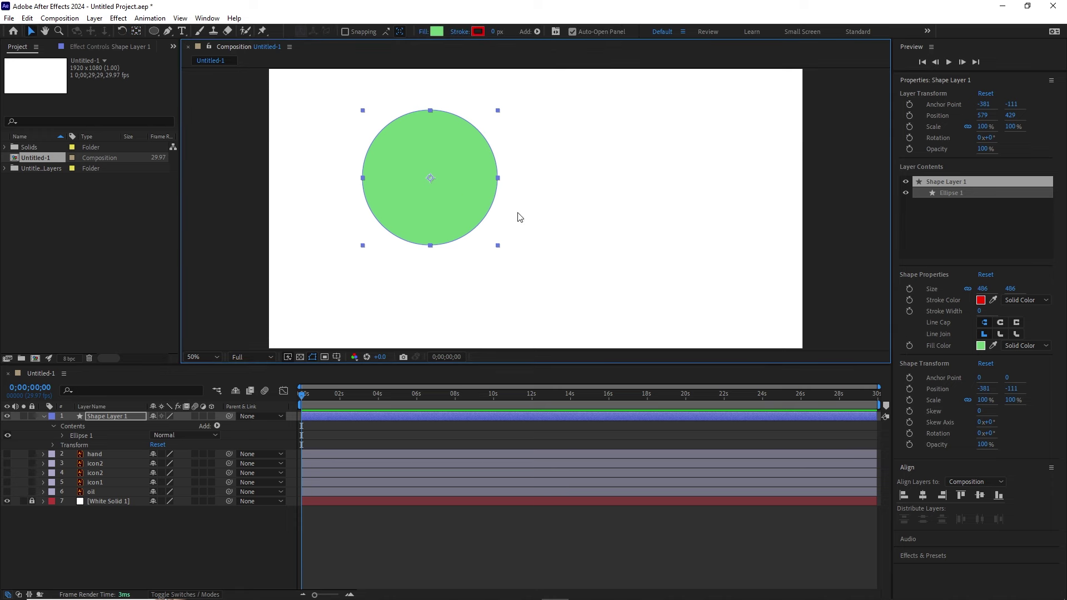
{"action": "left_click", "coordinate": [925, 504]}
{"action": "left_click", "coordinate": [924, 500]}
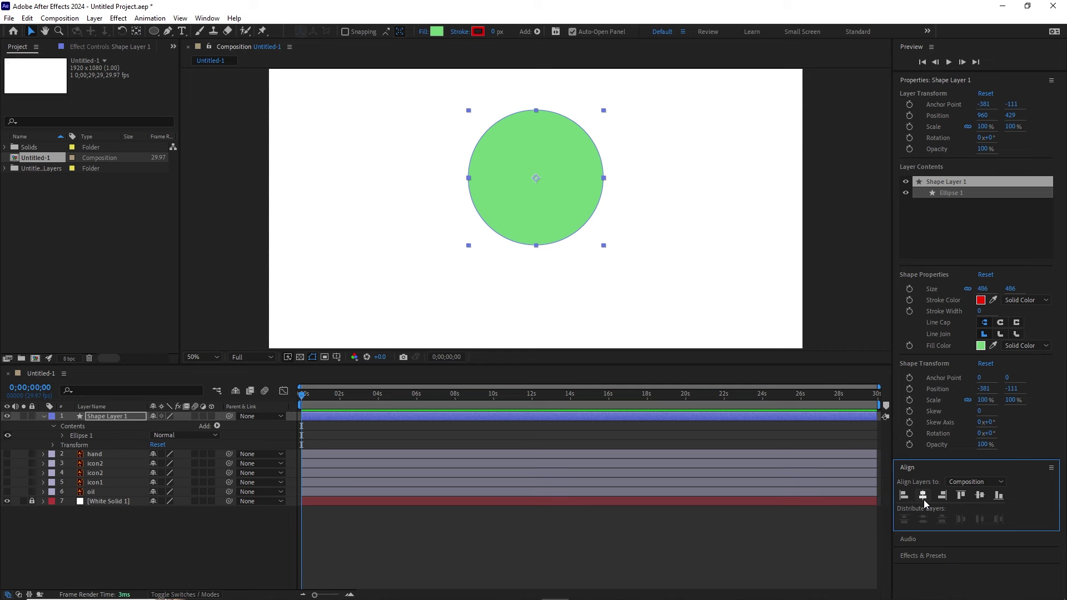
{"action": "left_click", "coordinate": [980, 496]}
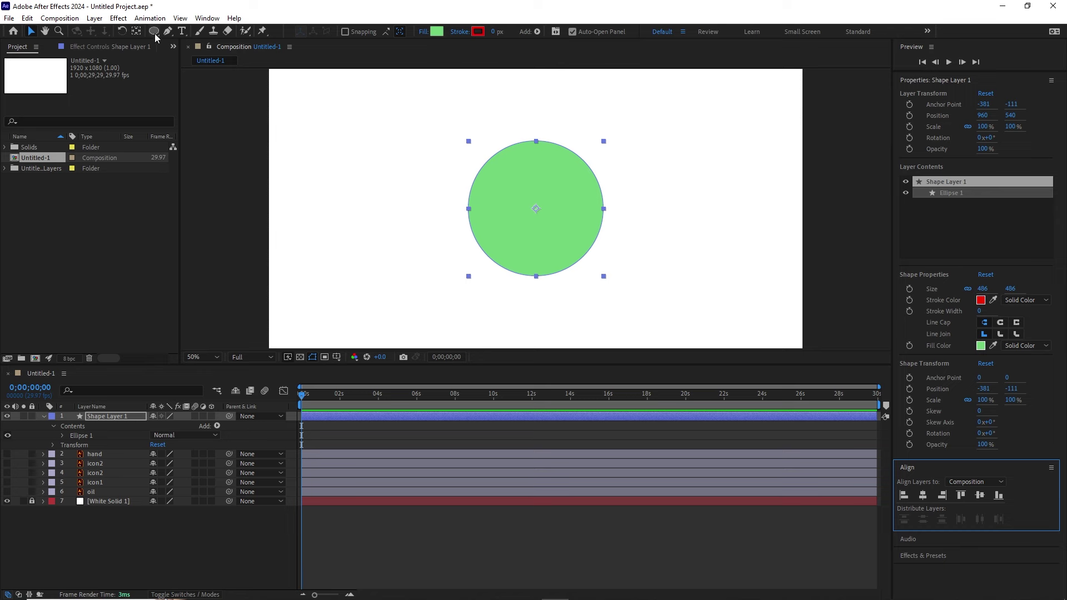
Reset the workspace to its saved Default layout and re-centre the circle vertically.
{"action": "left_click", "coordinate": [207, 18]}
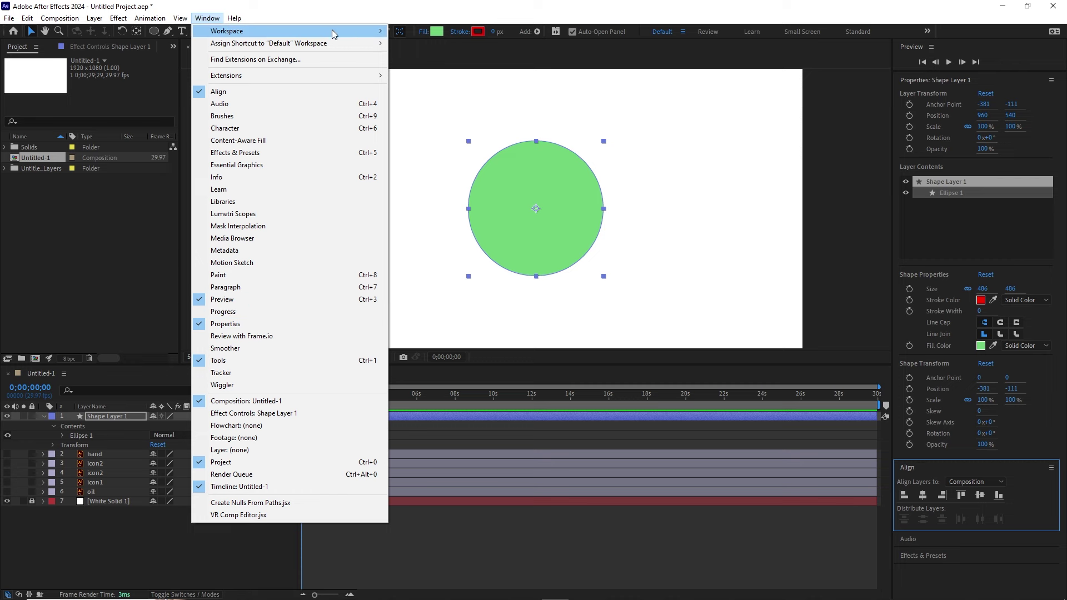
{"action": "mouse_move", "coordinate": [370, 31]}
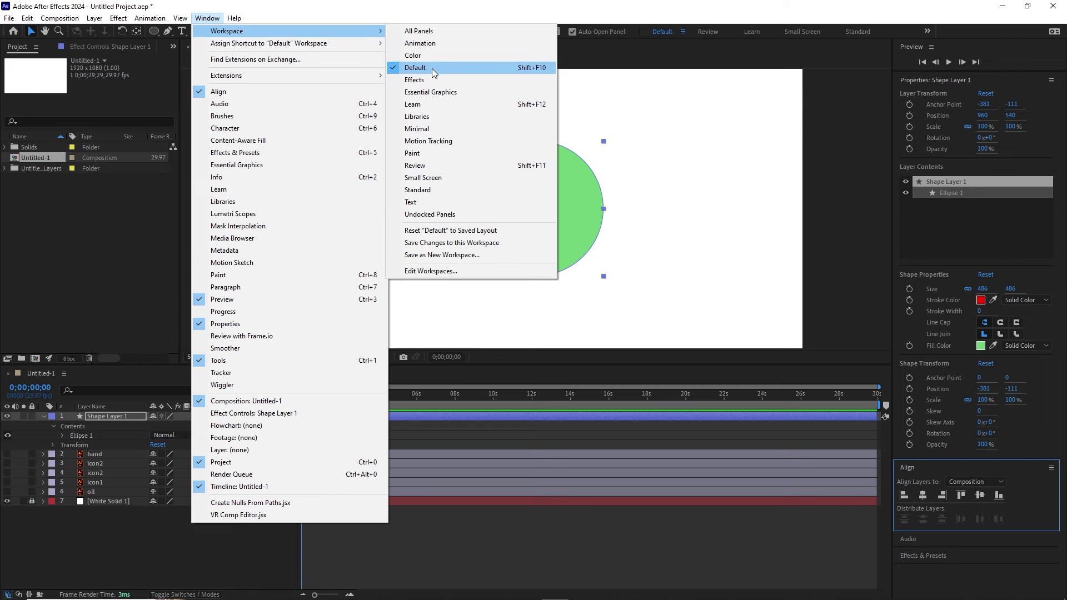
{"action": "left_click", "coordinate": [475, 230]}
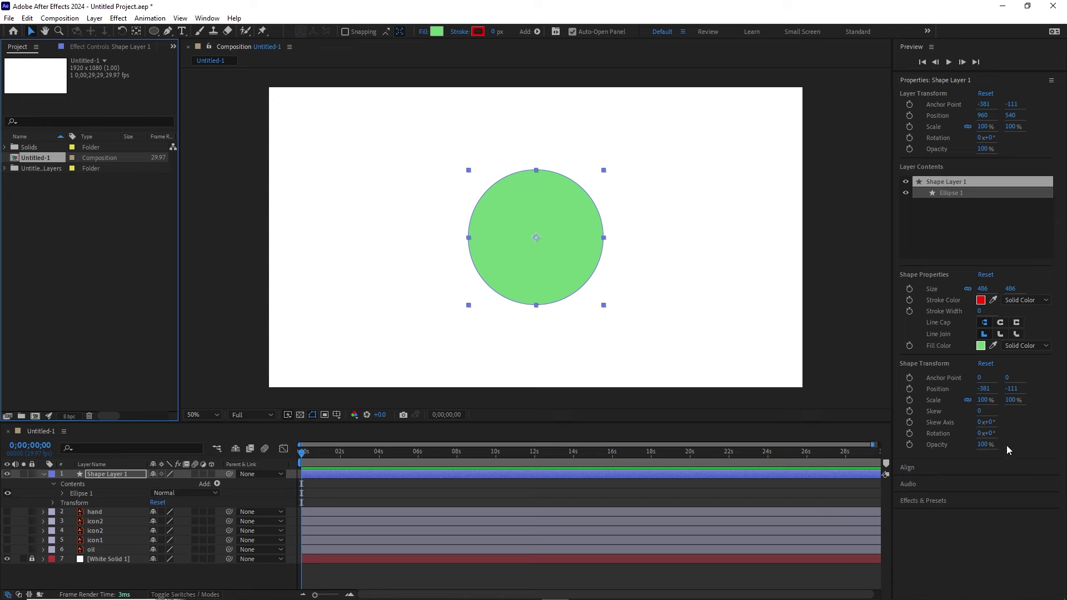
{"action": "left_click", "coordinate": [207, 18]}
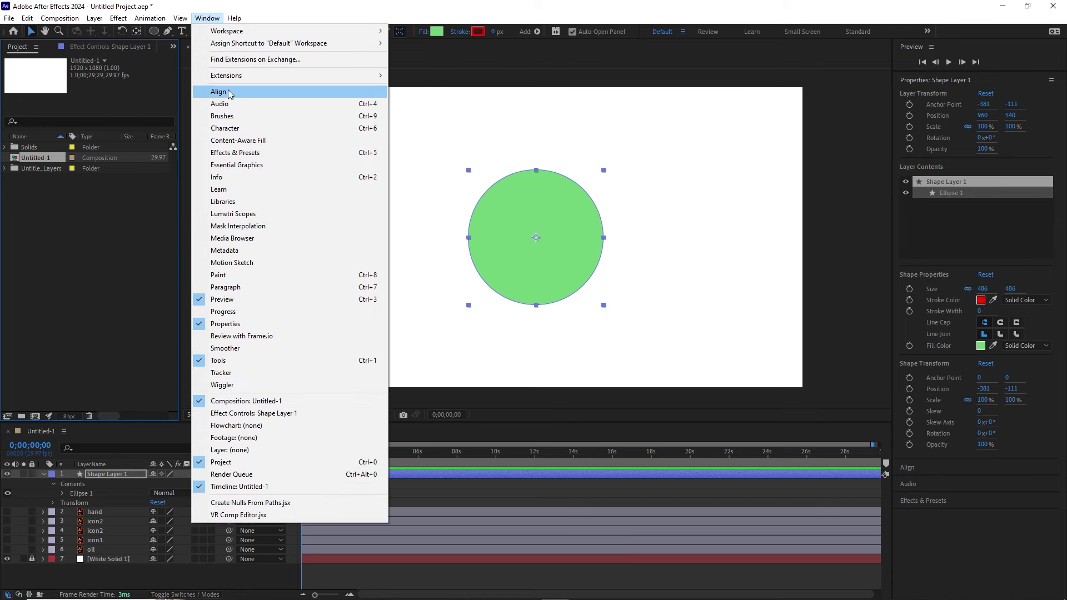
{"action": "left_click", "coordinate": [913, 542]}
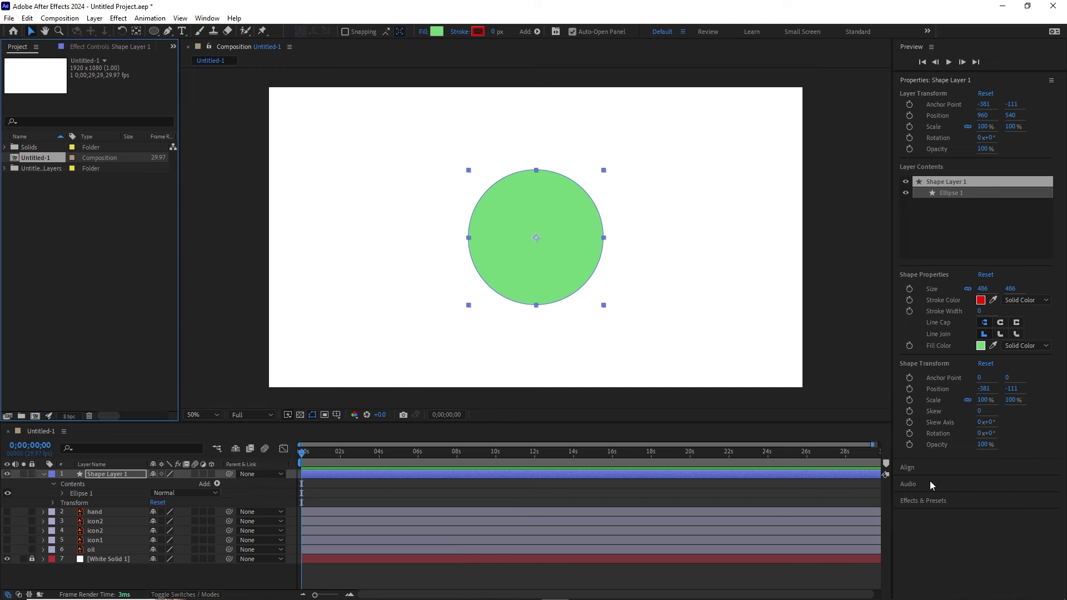
{"action": "left_click", "coordinate": [913, 470]}
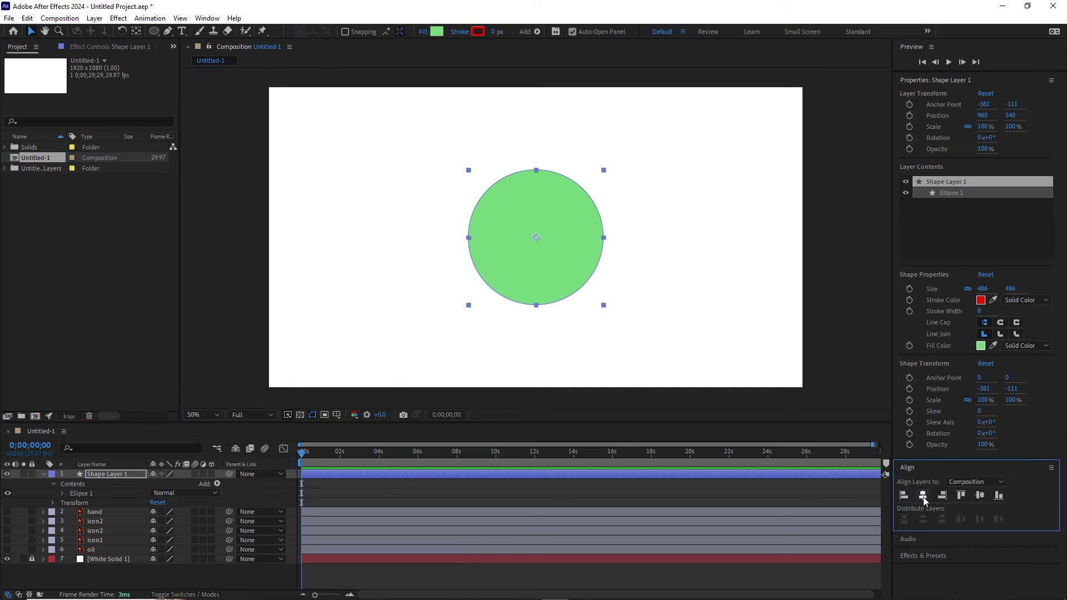
{"action": "left_click", "coordinate": [980, 497]}
Scale Shape Layer 1's circle from 48% down to 9% and keyframe Scale at 0;00;00;00.
{"action": "left_click", "coordinate": [43, 474]}
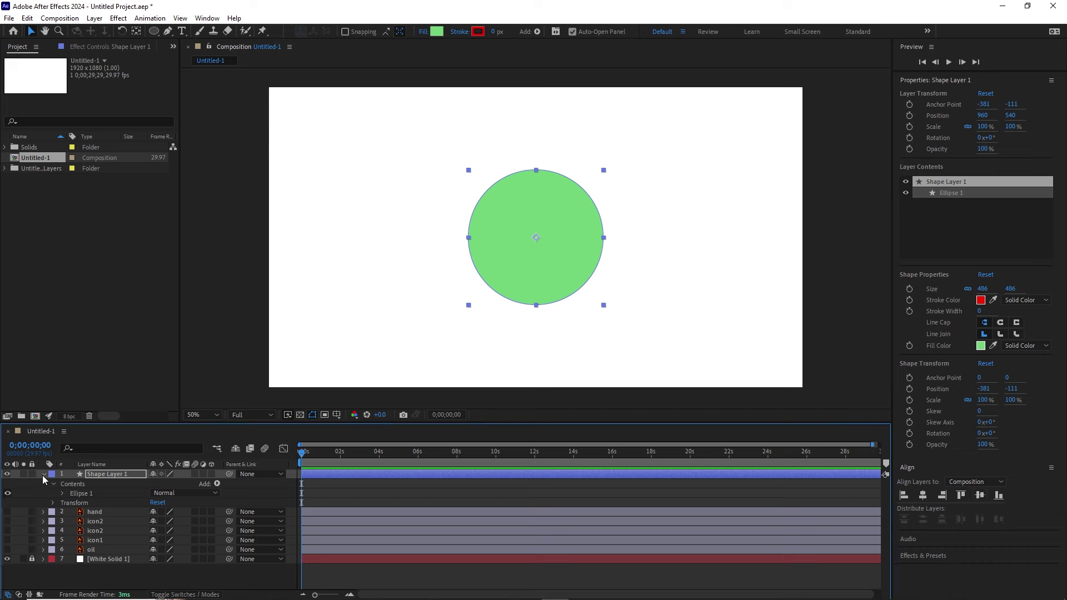
{"action": "left_click", "coordinate": [137, 552]}
{"action": "left_click", "coordinate": [112, 476]}
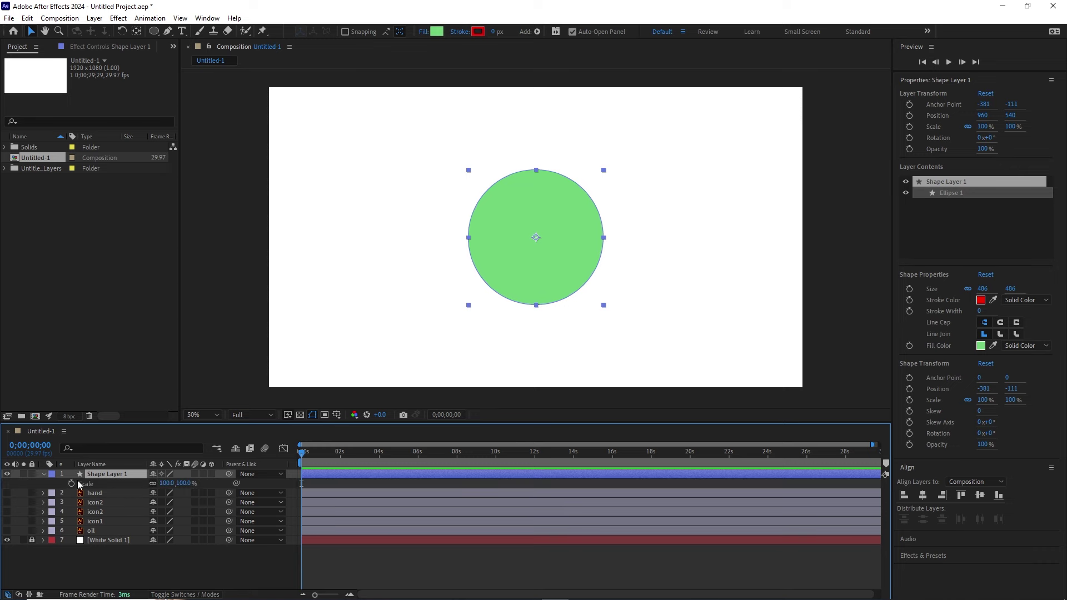
{"action": "left_click", "coordinate": [43, 474]}
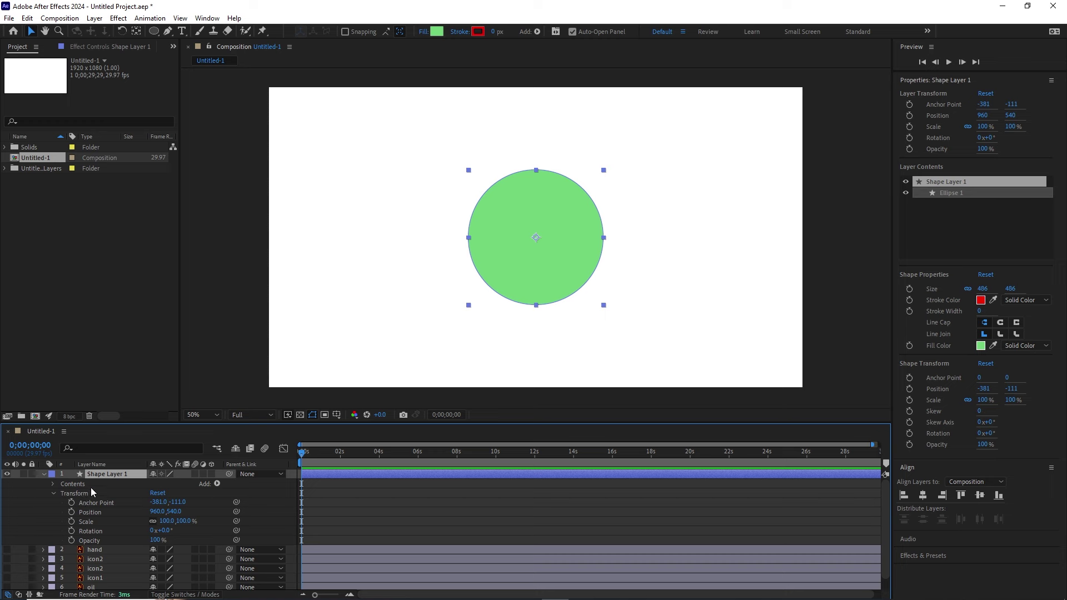
{"action": "type", "text": "s"}
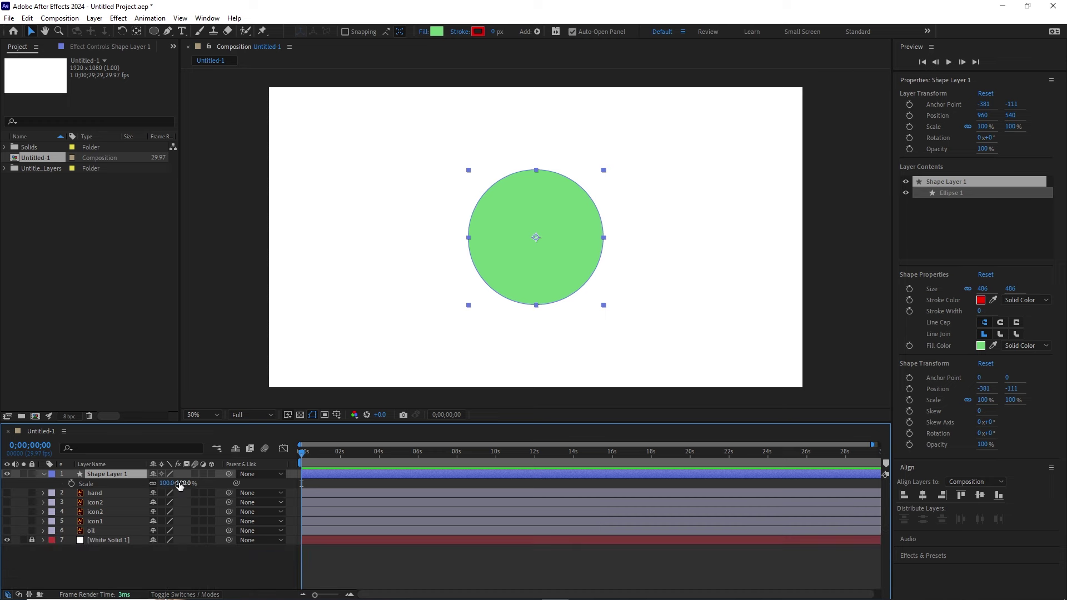
{"action": "type", "text": "48"}
{"action": "key", "text": "Return"}
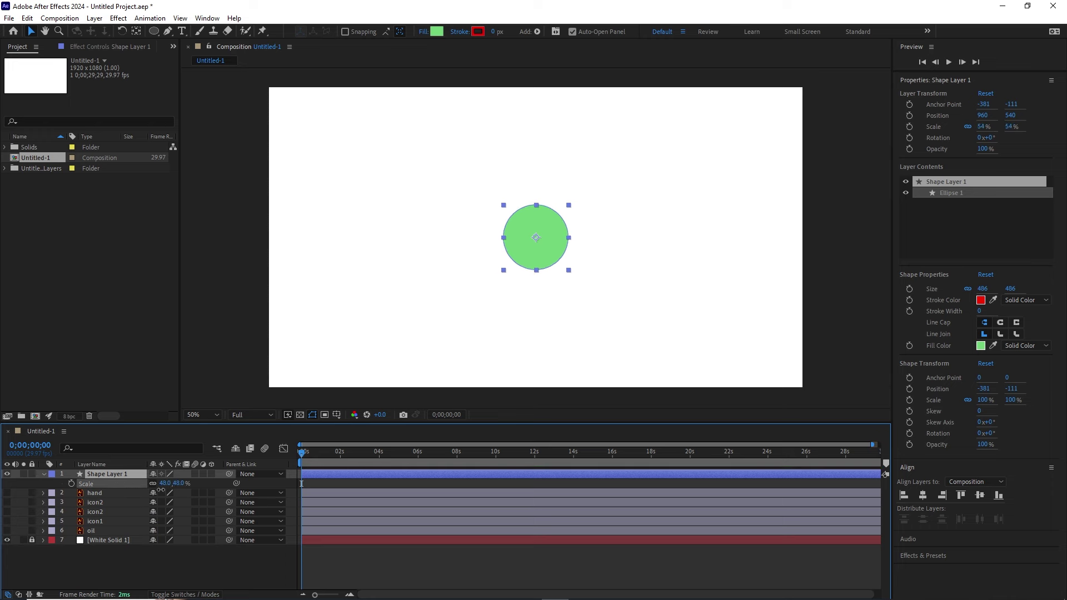
{"action": "left_click_drag", "start_coordinate": [161, 490], "coordinate": [142, 493]}
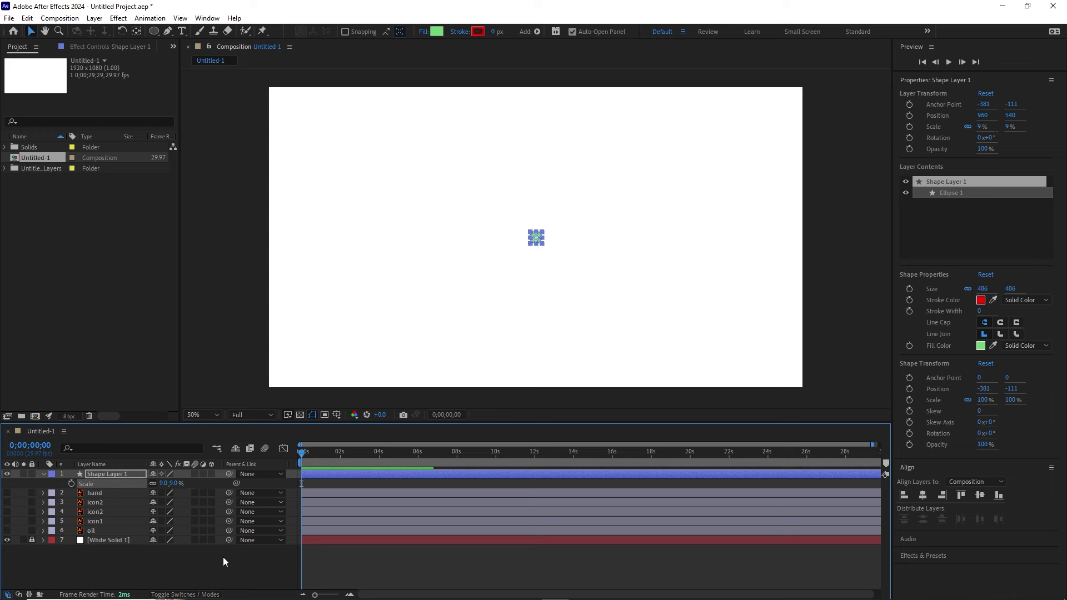
{"action": "left_click", "coordinate": [215, 573]}
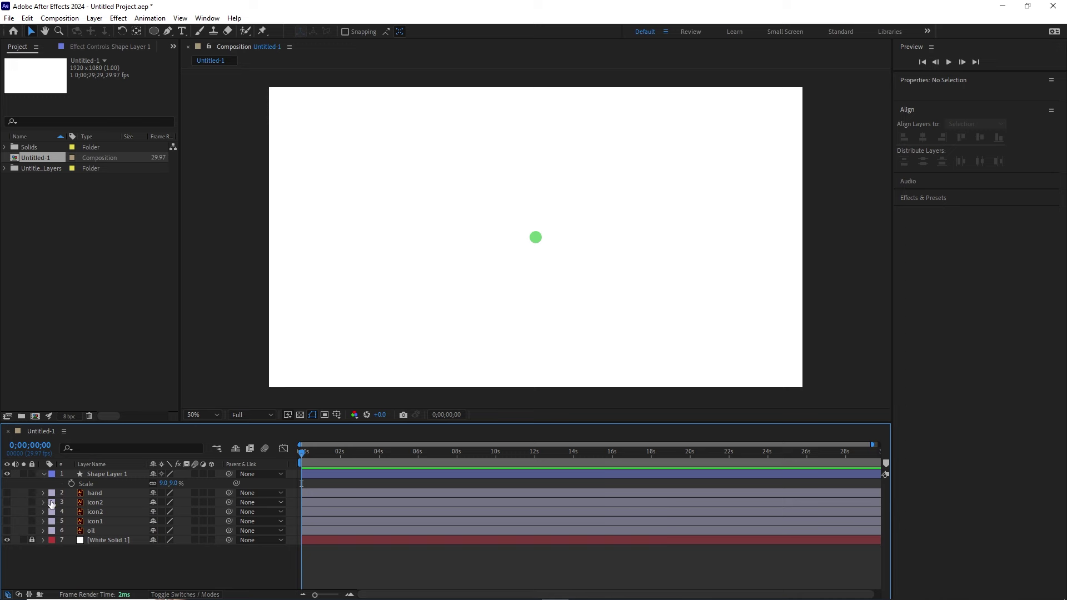
{"action": "left_click", "coordinate": [71, 483]}
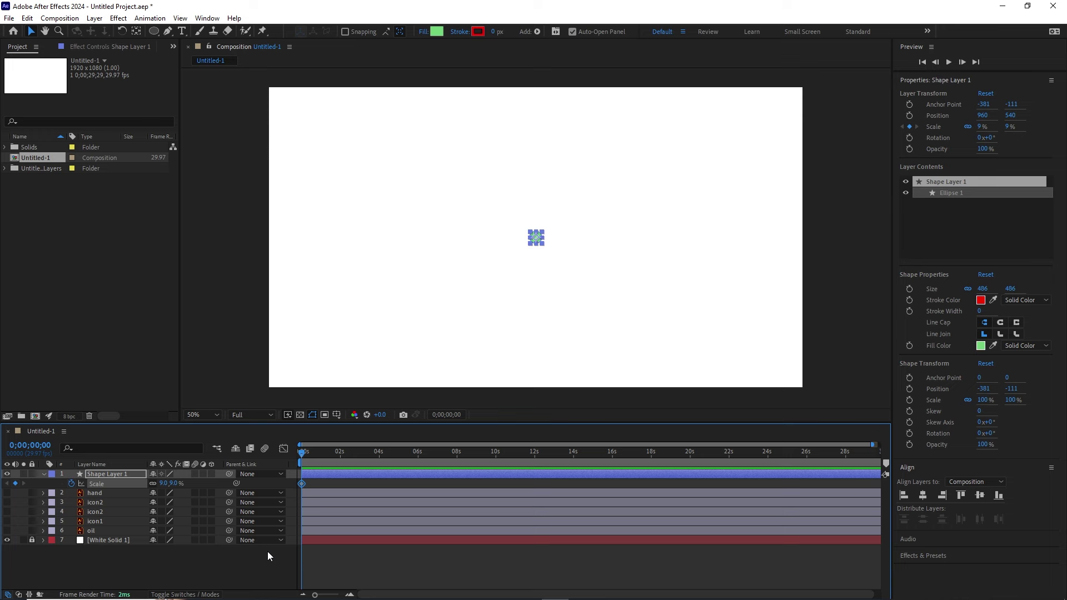
Preview the animation, adjust the timeline zoom, and return the playhead to the start.
{"action": "key", "text": "space"}
{"action": "left_click", "coordinate": [350, 595]}
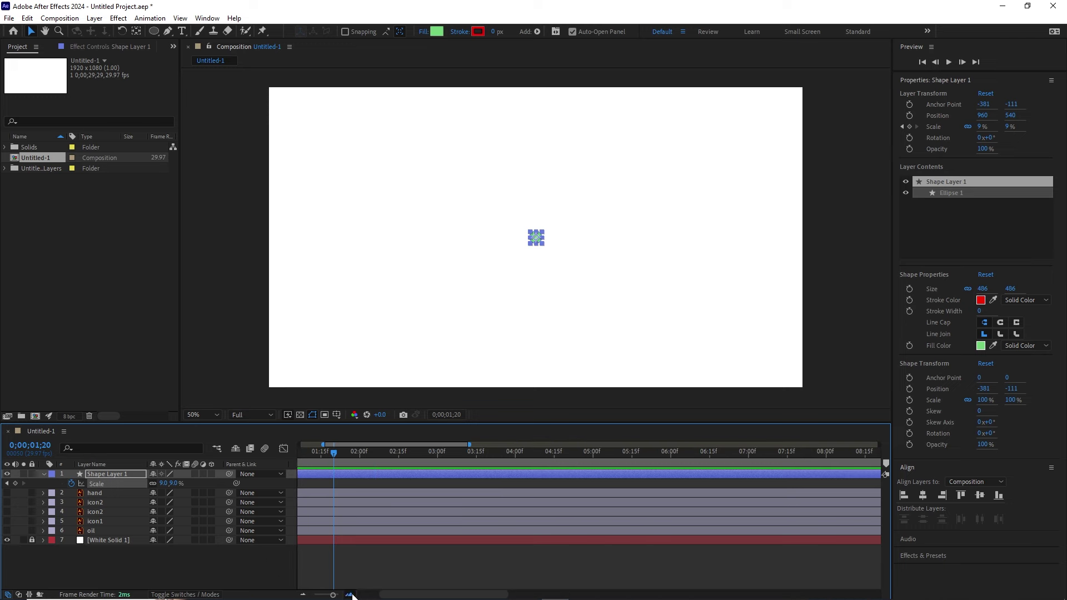
{"action": "left_click_drag", "start_coordinate": [395, 595], "coordinate": [368, 595]}
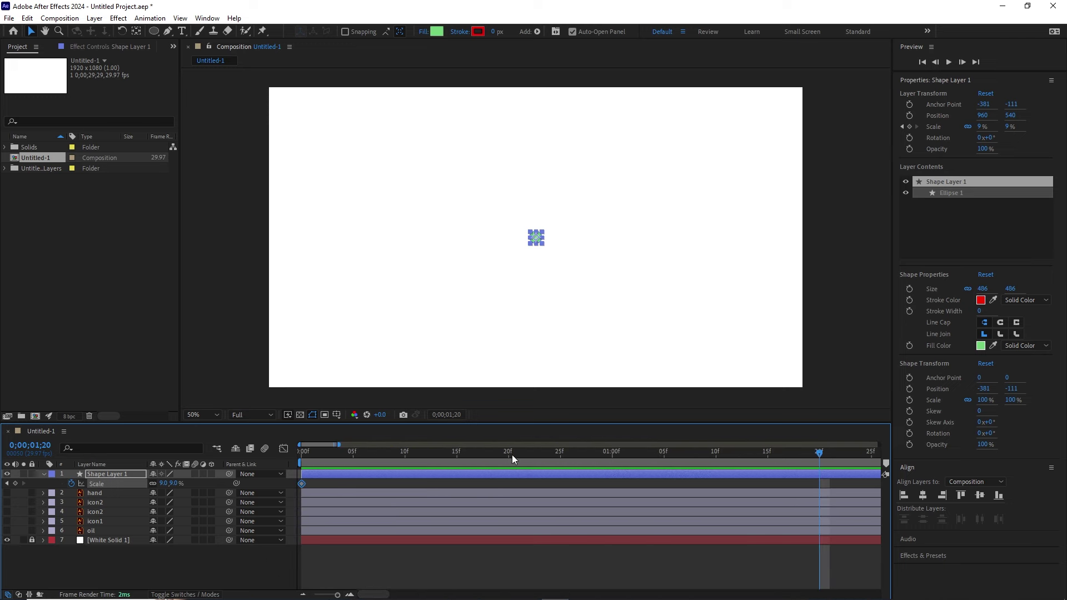
{"action": "left_click", "coordinate": [305, 596]}
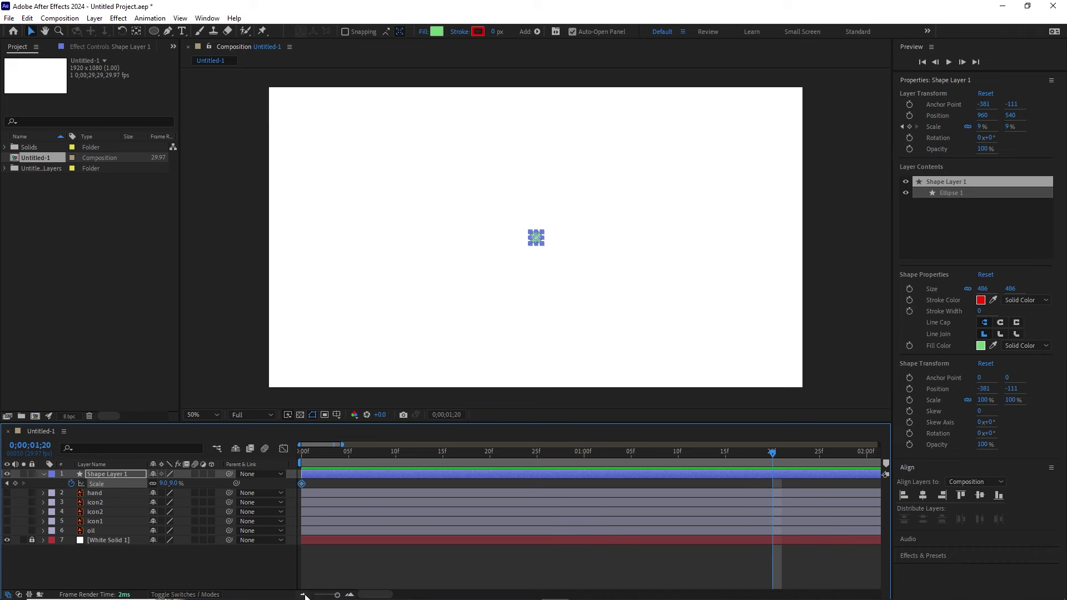
{"action": "left_click", "coordinate": [305, 595]}
{"action": "left_click_drag", "start_coordinate": [698, 457], "coordinate": [290, 469]}
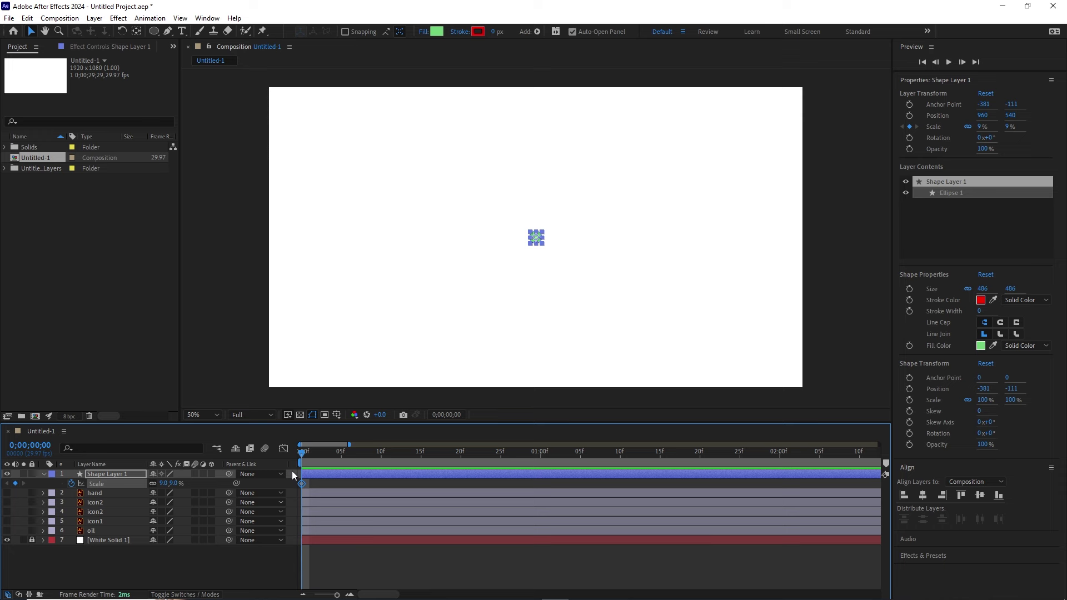
At 0;00;01;20, scale the circle up to about 487% so it fills the frame.
{"action": "key", "text": "shift+Page_Down"}
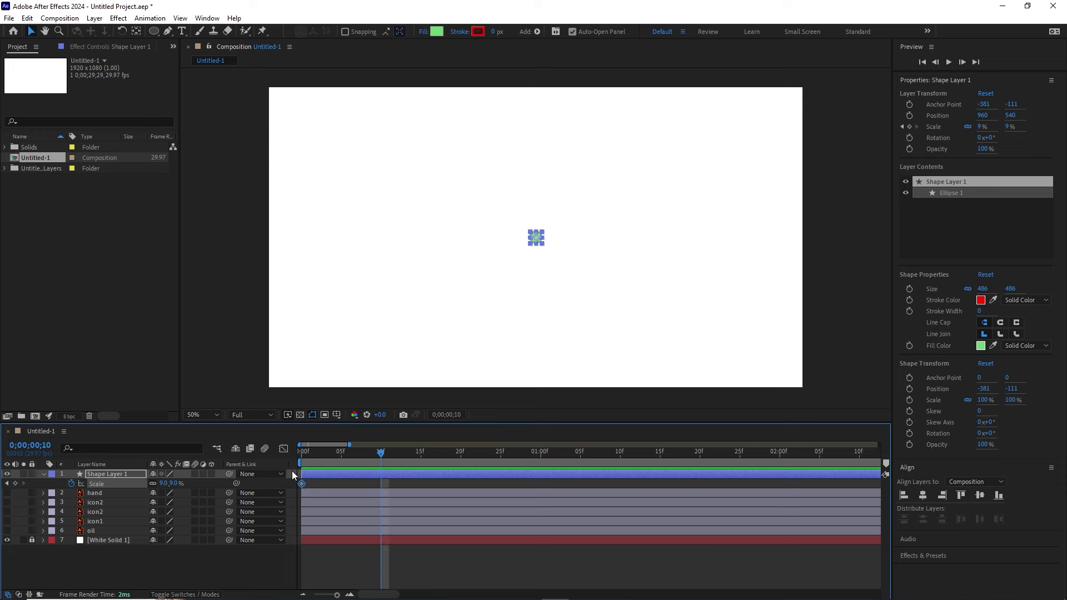
{"action": "key", "text": "shift+Page_Down"}
{"action": "key", "text": "shift+Page_Down"}
{"action": "key", "text": "shift+Page_Down"}
{"action": "key", "text": "shift+Page_Down"}
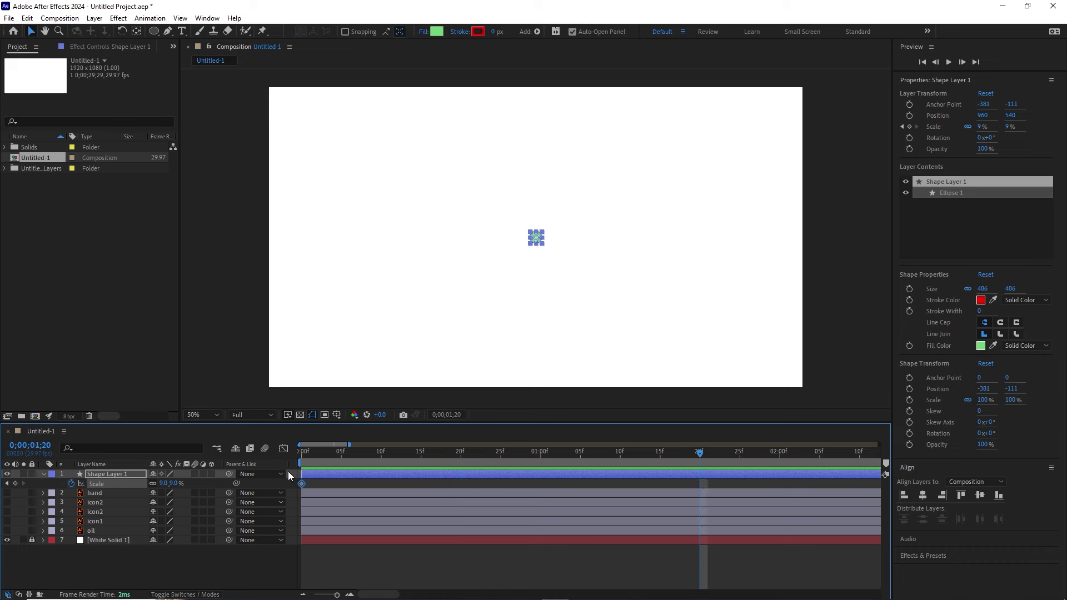
{"action": "left_click_drag", "start_coordinate": [336, 595], "coordinate": [330, 596]}
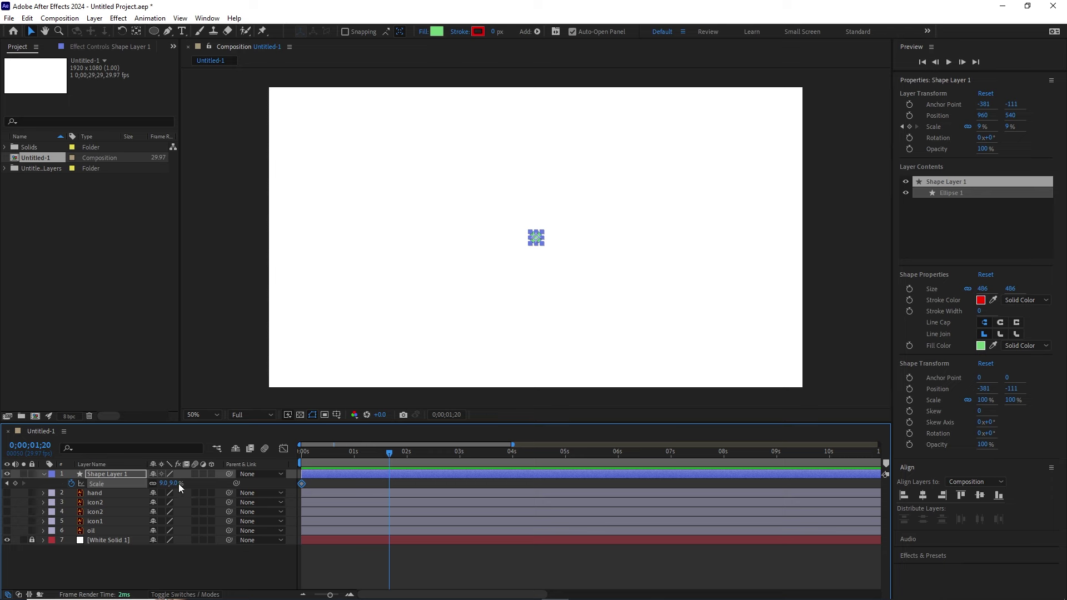
{"action": "left_click_drag", "start_coordinate": [178, 484], "coordinate": [476, 519]}
Preview the circle's growth and apply Easy Ease to the ending Scale keyframe.
{"action": "left_click_drag", "start_coordinate": [391, 453], "coordinate": [293, 470]}
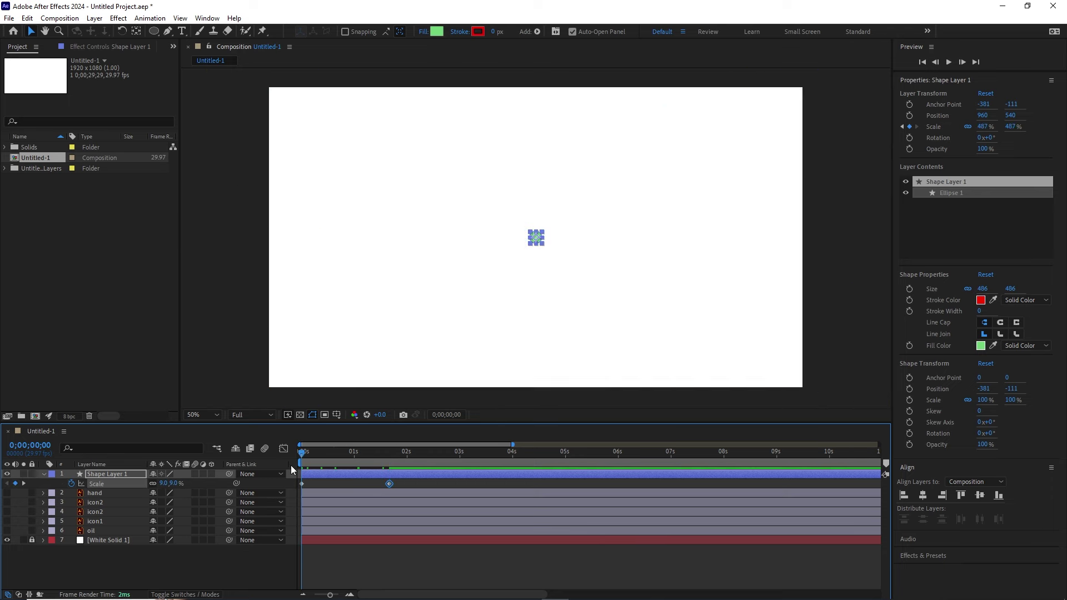
{"action": "key", "text": "space"}
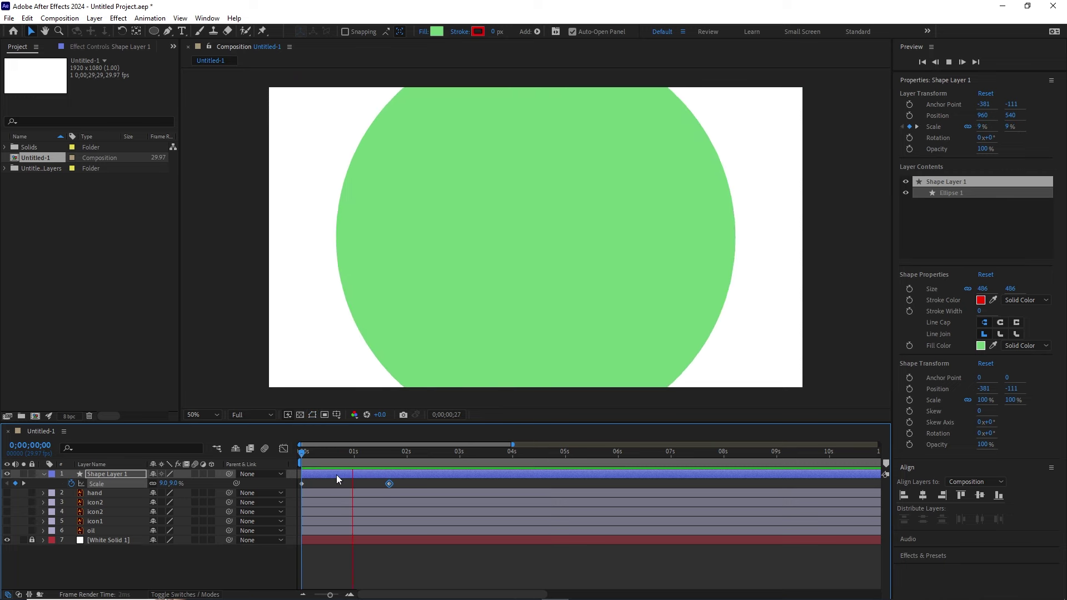
{"action": "key", "text": "space"}
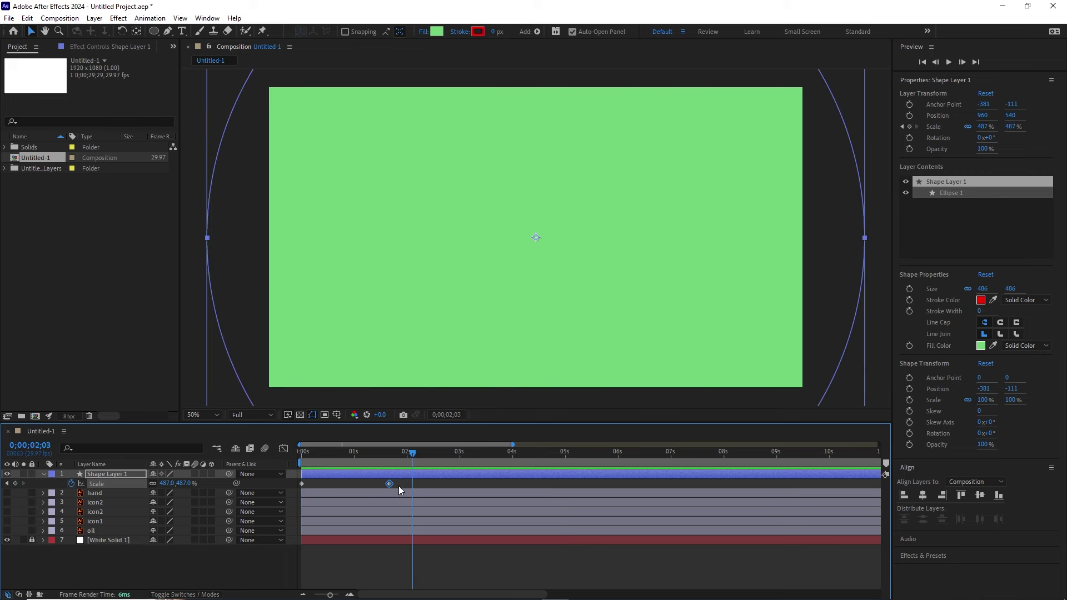
{"action": "left_click_drag", "start_coordinate": [409, 453], "coordinate": [289, 472]}
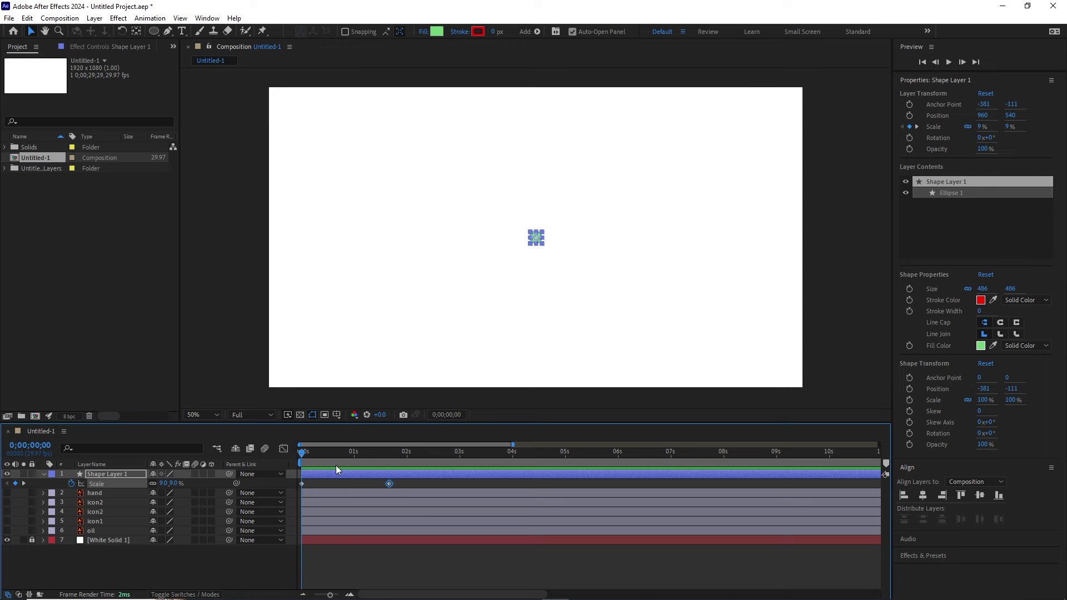
{"action": "left_click_drag", "start_coordinate": [298, 454], "coordinate": [335, 459]}
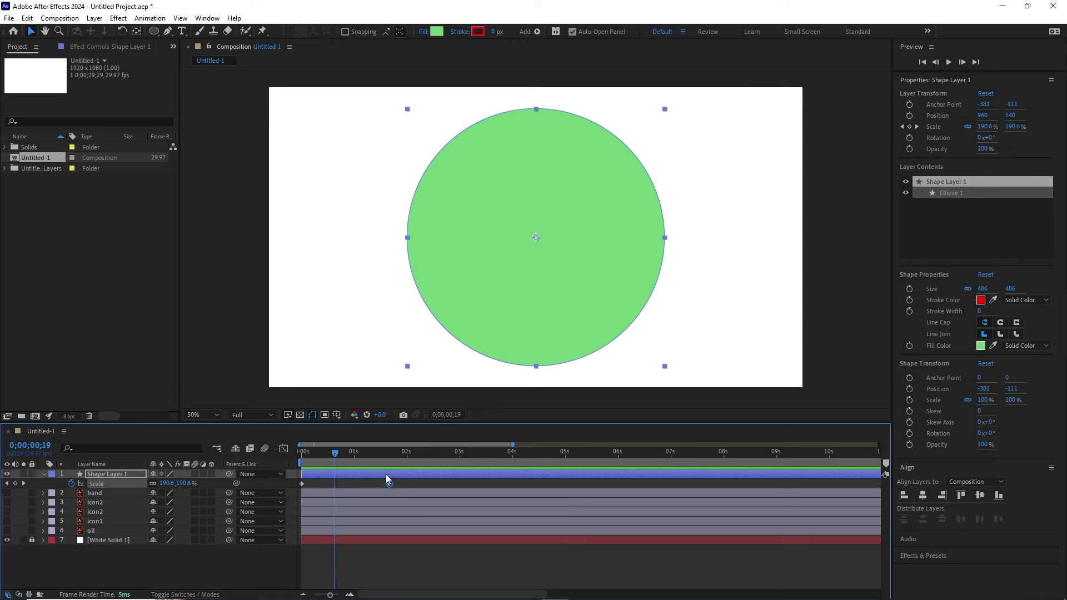
{"action": "left_click", "coordinate": [396, 481]}
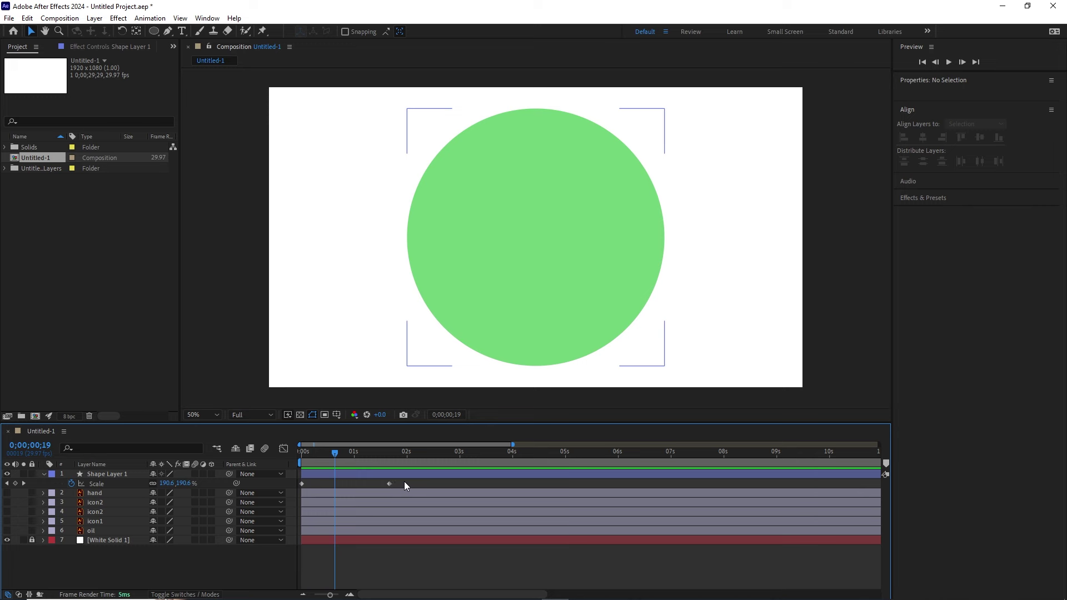
{"action": "left_click", "coordinate": [389, 484]}
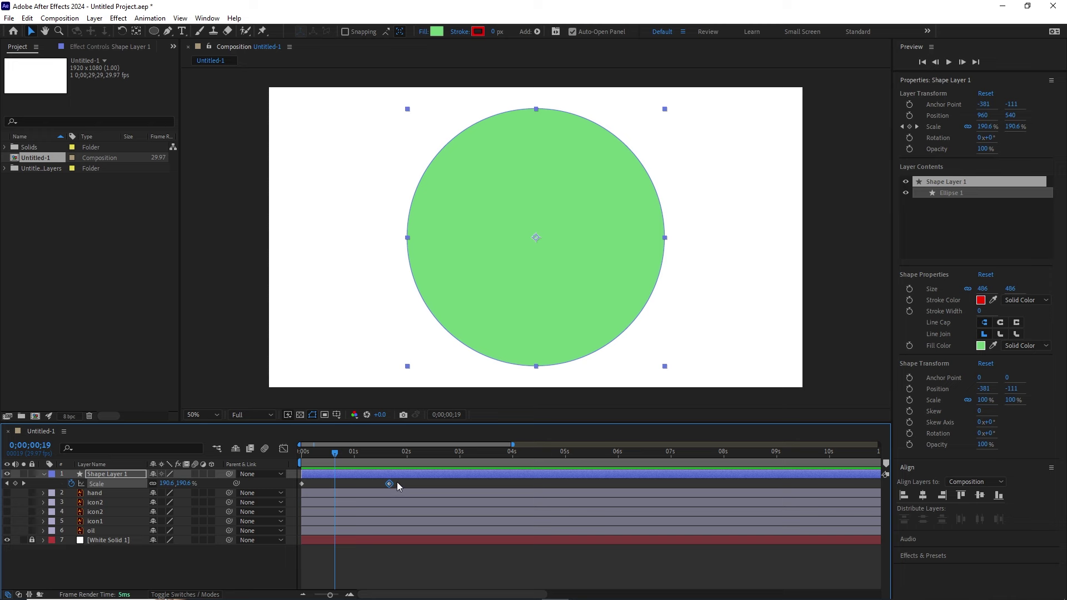
{"action": "key", "text": "F9"}
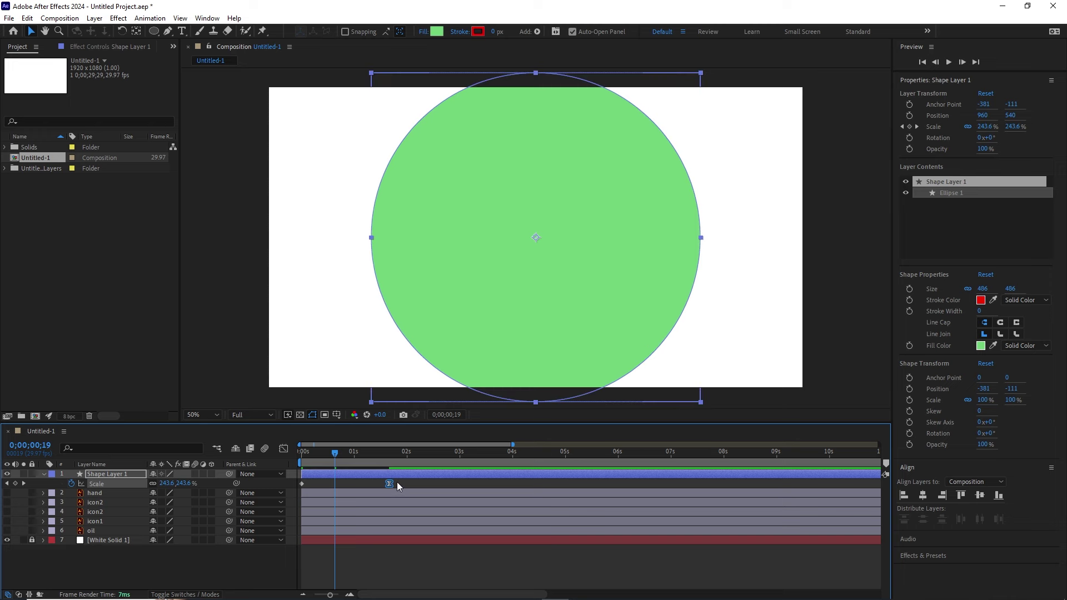
Apply Easy Ease to both Scale keyframes and show the Scale value graph.
{"action": "left_click_drag", "start_coordinate": [335, 453], "coordinate": [303, 458]}
{"action": "key", "text": "space"}
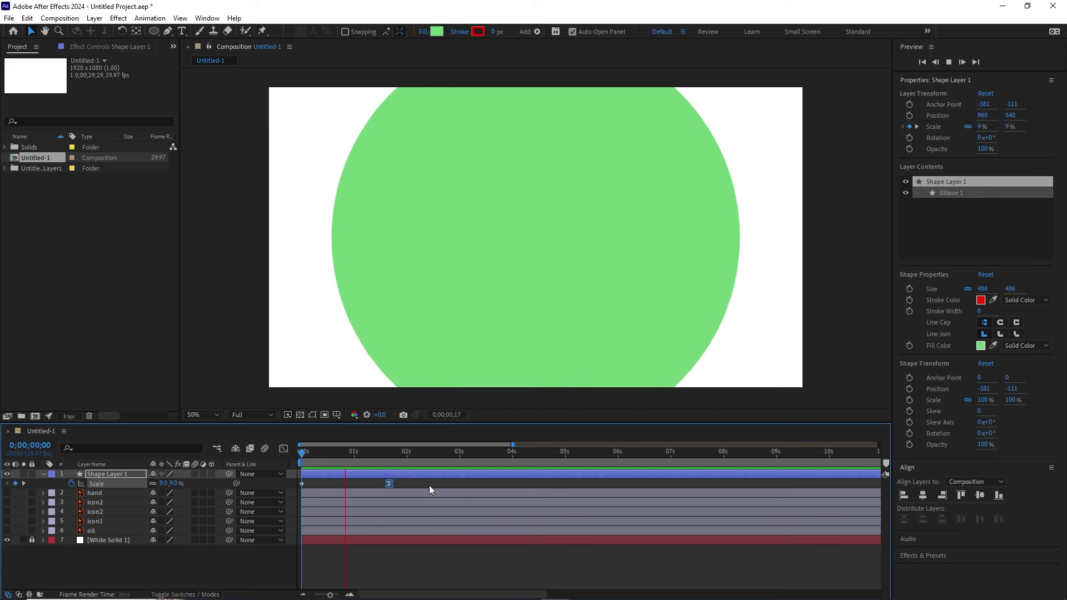
{"action": "left_click", "coordinate": [415, 455]}
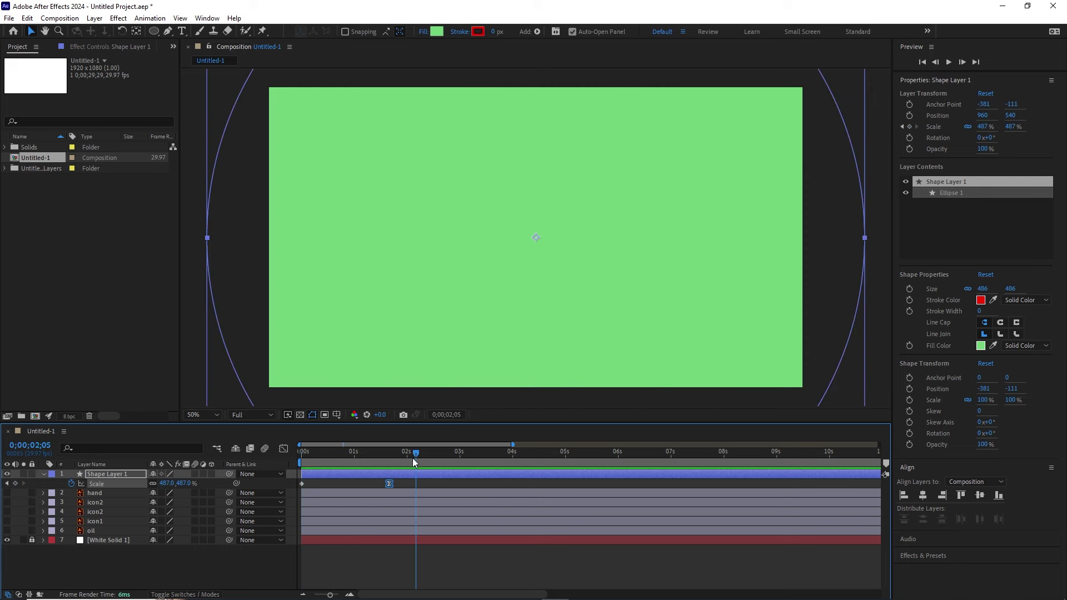
{"action": "left_click_drag", "start_coordinate": [407, 480], "coordinate": [294, 489]}
{"action": "key", "text": "F9"}
{"action": "left_click", "coordinate": [283, 449]}
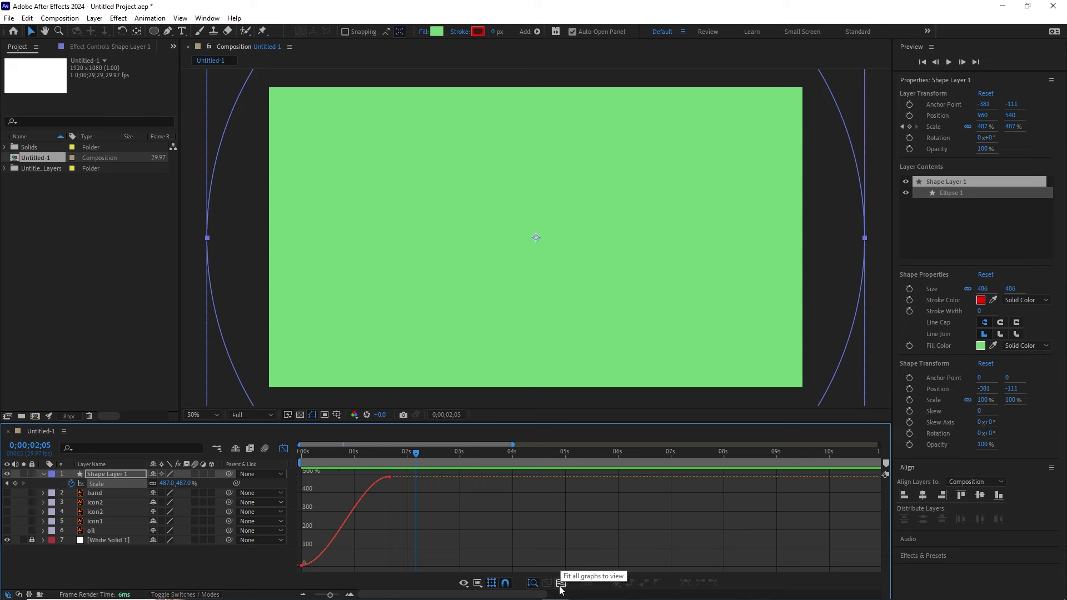
Fit the Scale curve in view and pull the first keyframe's handle up for a steep start.
{"action": "left_click", "coordinate": [561, 583]}
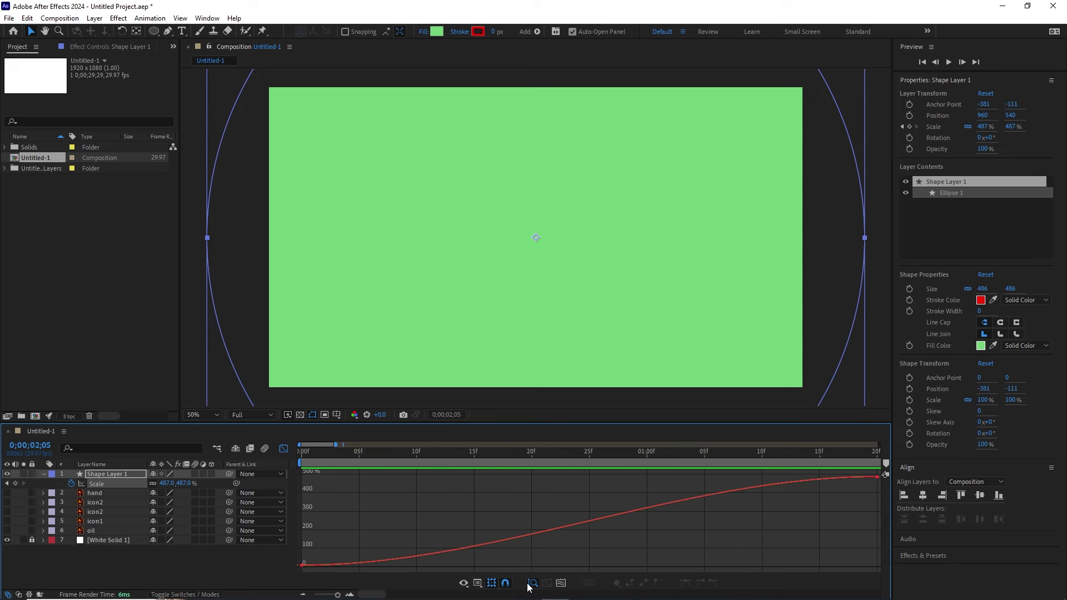
{"action": "left_click_drag", "start_coordinate": [339, 596], "coordinate": [336, 596]}
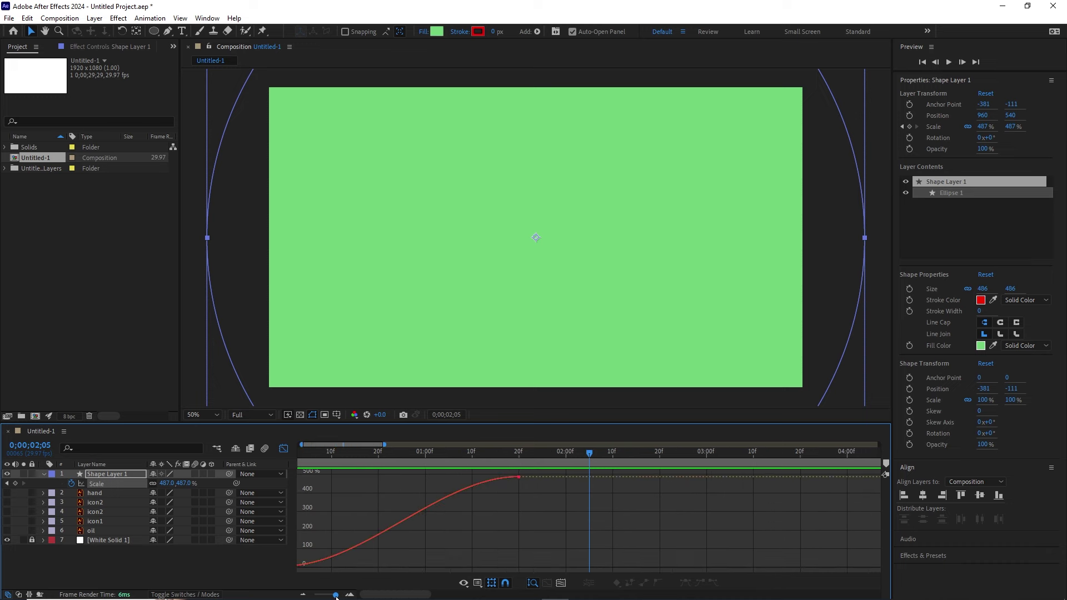
{"action": "left_click", "coordinate": [561, 583]}
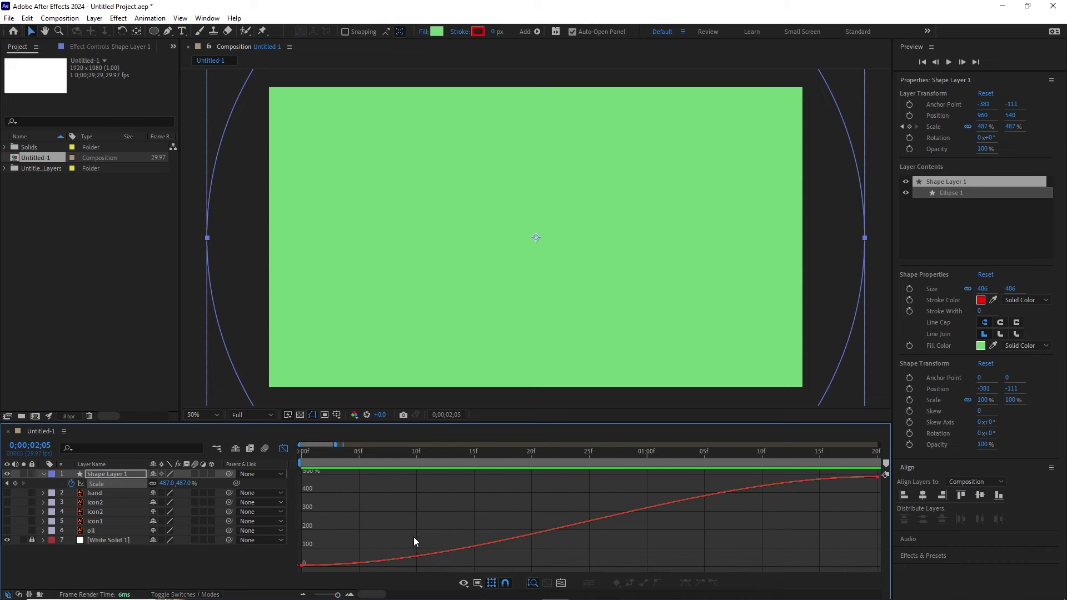
{"action": "left_click", "coordinate": [305, 595]}
{"action": "left_click", "coordinate": [305, 596]}
{"action": "left_click", "coordinate": [305, 595]}
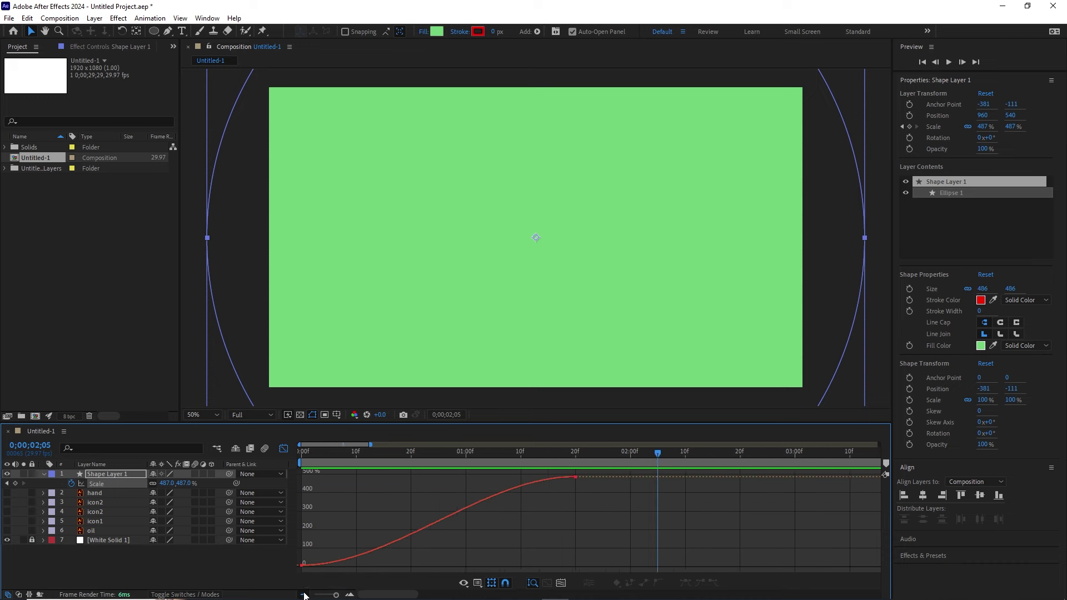
{"action": "left_click", "coordinate": [305, 595]}
{"action": "left_click", "coordinate": [305, 595]}
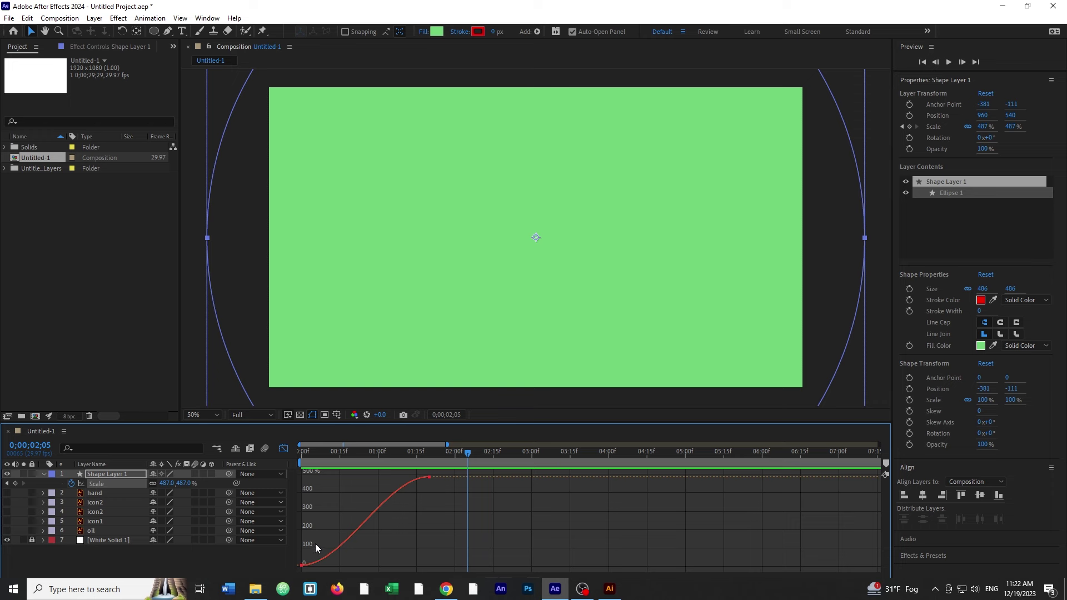
{"action": "left_click_drag", "start_coordinate": [325, 552], "coordinate": [297, 581]}
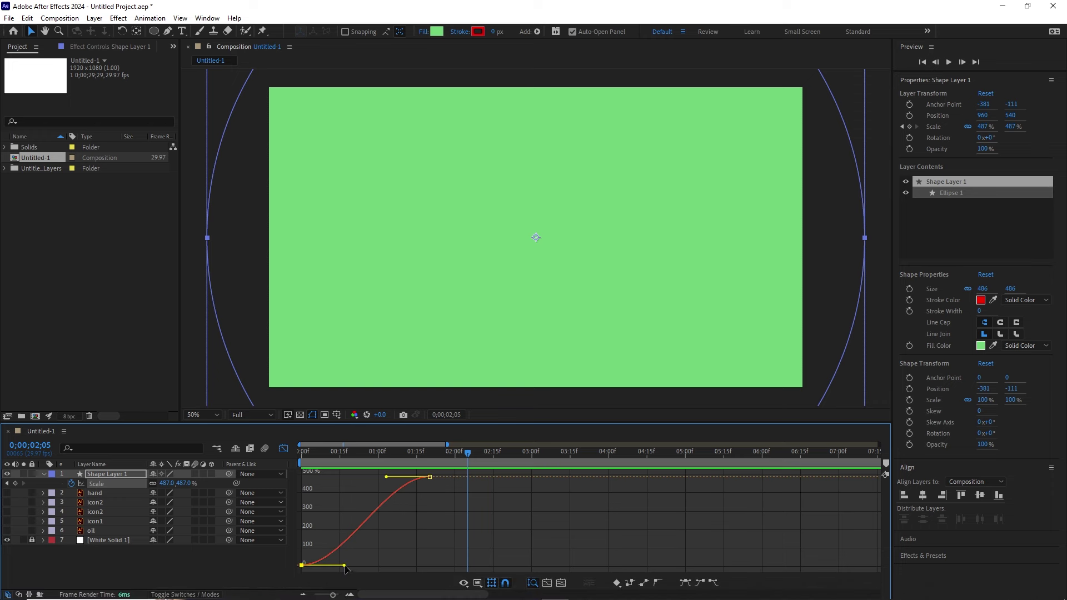
{"action": "left_click_drag", "start_coordinate": [345, 567], "coordinate": [318, 542]}
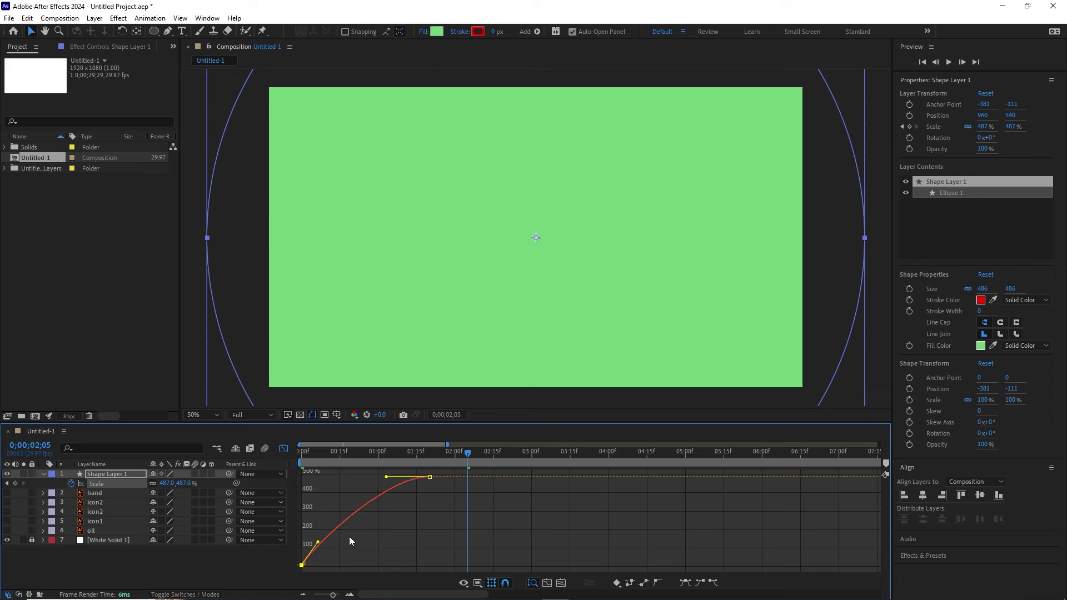
Refine both keyframe handles so the curve slows gently into 487%, then return to layer bars.
{"action": "left_click_drag", "start_coordinate": [442, 501], "coordinate": [421, 473]}
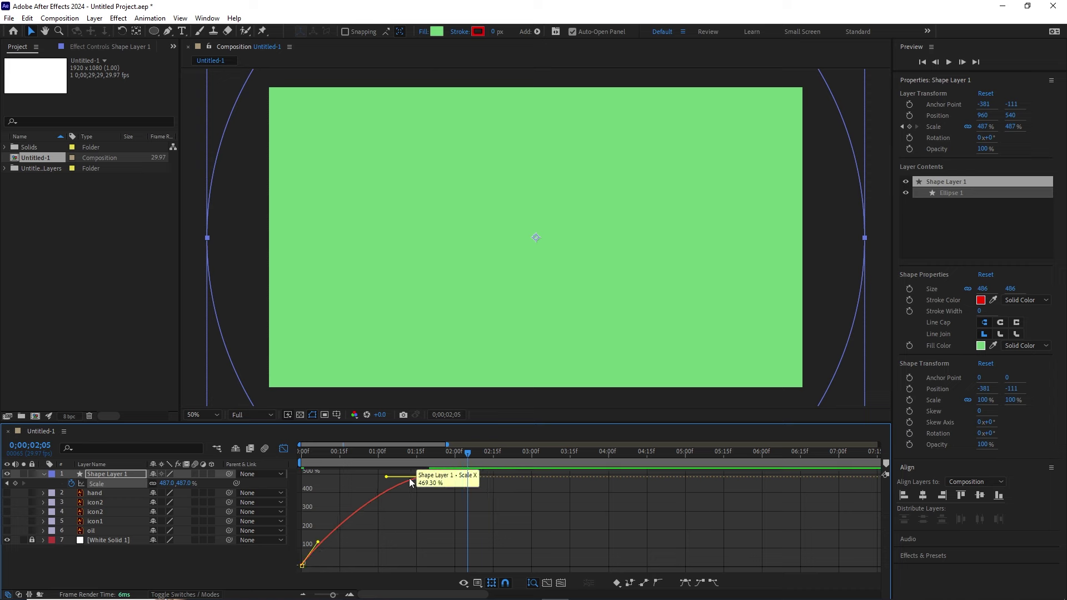
{"action": "left_click_drag", "start_coordinate": [386, 481], "coordinate": [378, 482]}
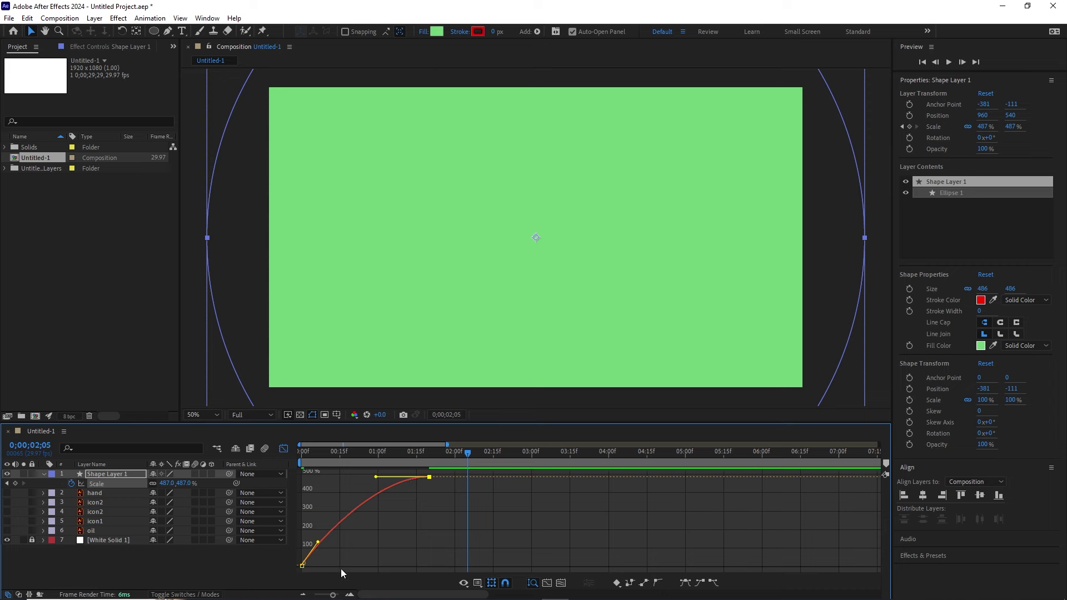
{"action": "left_click", "coordinate": [302, 565]}
{"action": "mouse_move", "coordinate": [318, 544]}
{"action": "left_mouse_down"}
{"action": "mouse_move", "coordinate": [351, 552]}
{"action": "mouse_move", "coordinate": [305, 555]}
{"action": "mouse_move", "coordinate": [301, 528]}
{"action": "mouse_move", "coordinate": [345, 543]}
{"action": "mouse_move", "coordinate": [310, 563]}
{"action": "mouse_move", "coordinate": [322, 526]}
{"action": "left_mouse_up"}
{"action": "left_click_drag", "start_coordinate": [456, 489], "coordinate": [372, 511]}
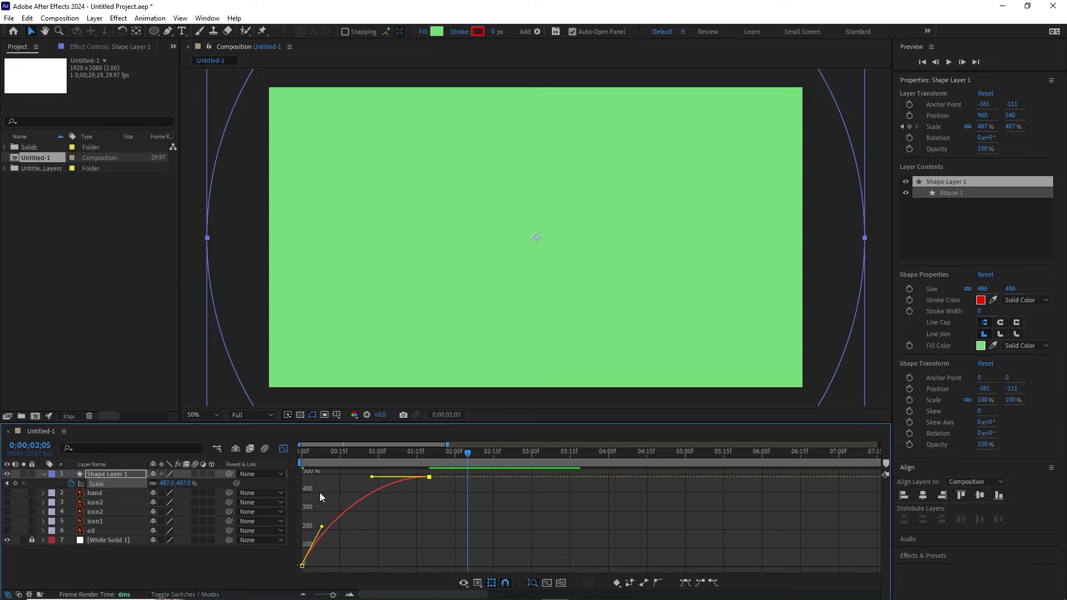
{"action": "left_click", "coordinate": [283, 449]}
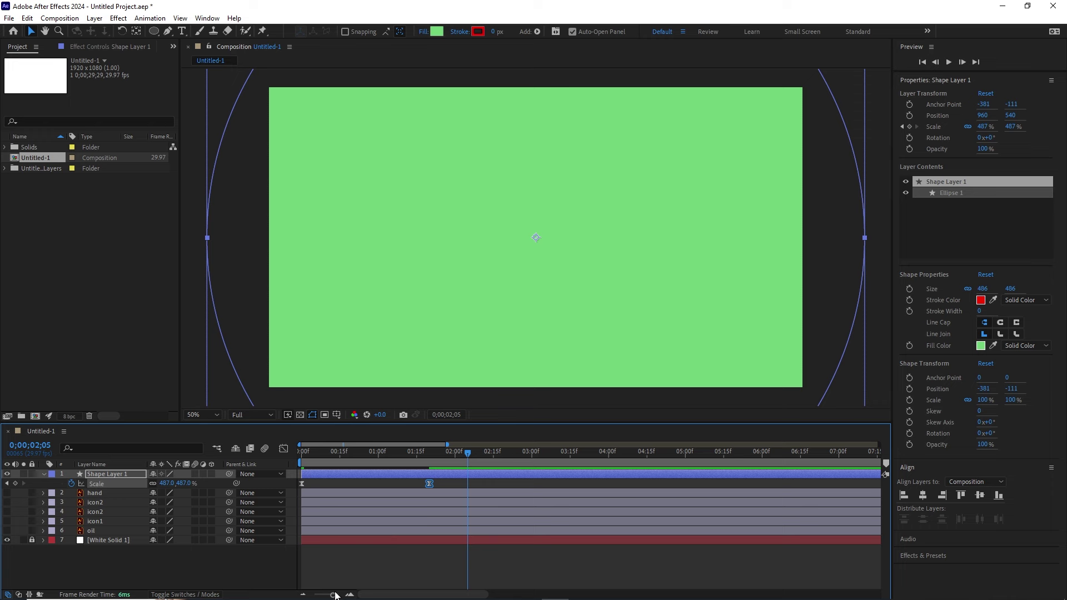
Toggle the 0s Scale keyframe to linear and back to Easy Ease.
{"action": "left_click_drag", "start_coordinate": [333, 596], "coordinate": [330, 596]}
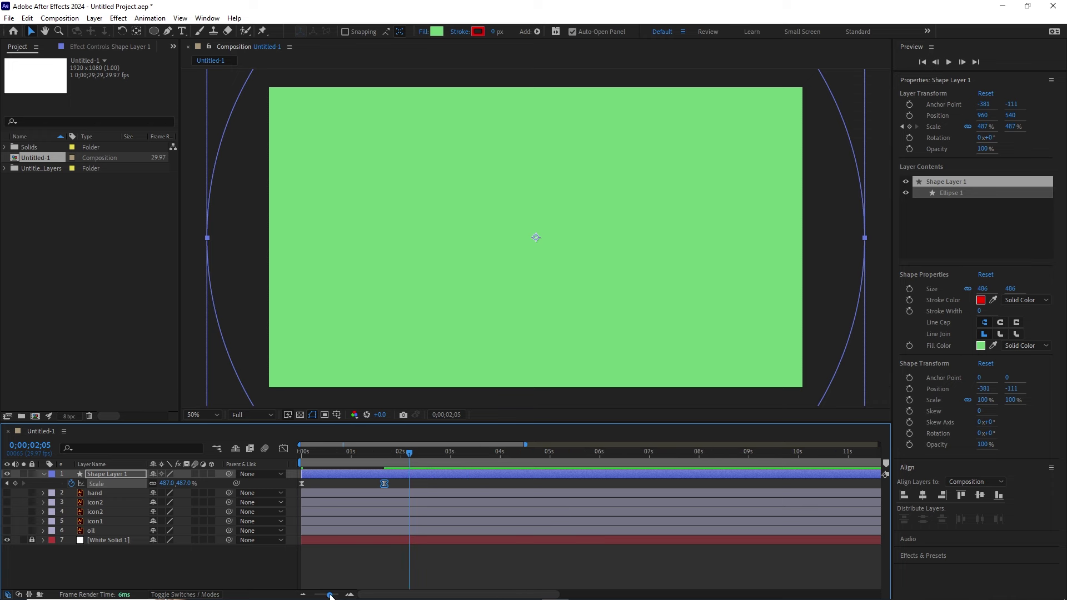
{"action": "left_click", "coordinate": [344, 484]}
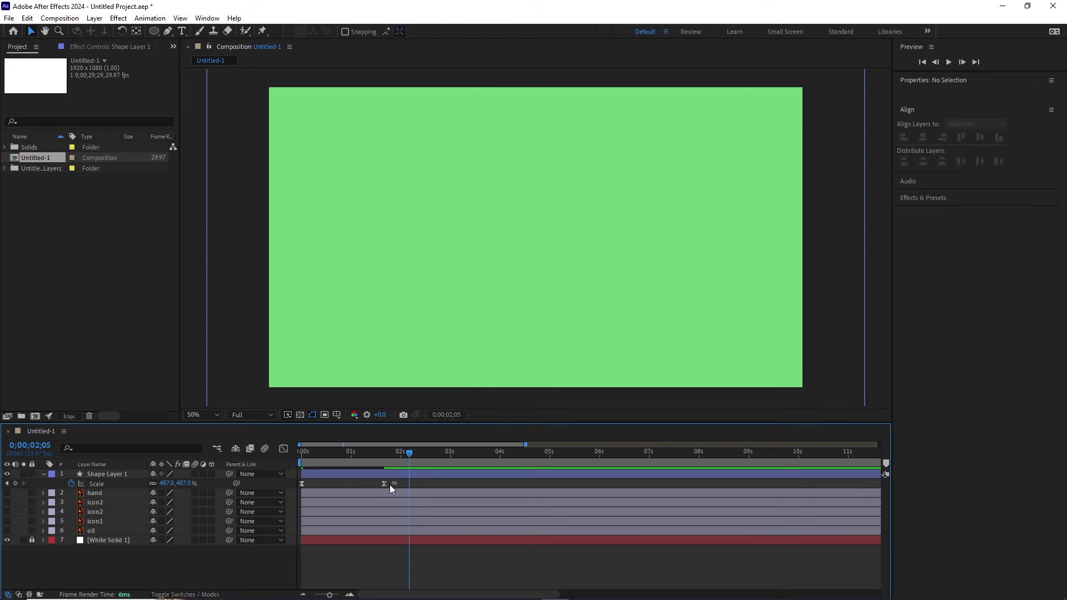
{"action": "left_click", "coordinate": [383, 484]}
{"action": "left_click", "coordinate": [313, 484]}
{"action": "left_click", "coordinate": [302, 483]}
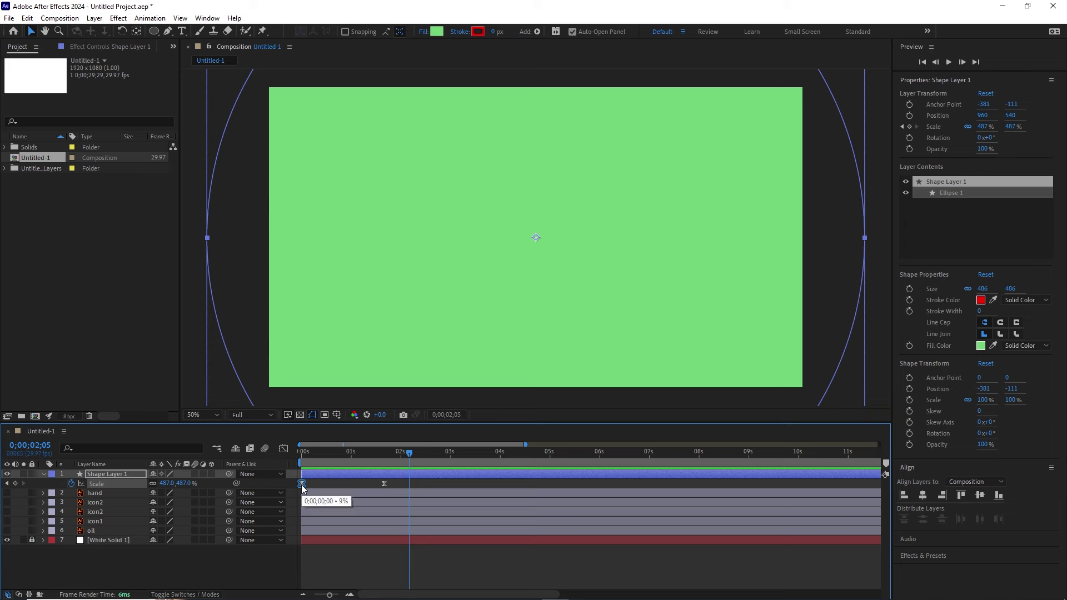
{"action": "left_click", "coordinate": [302, 484], "text": "ctrl"}
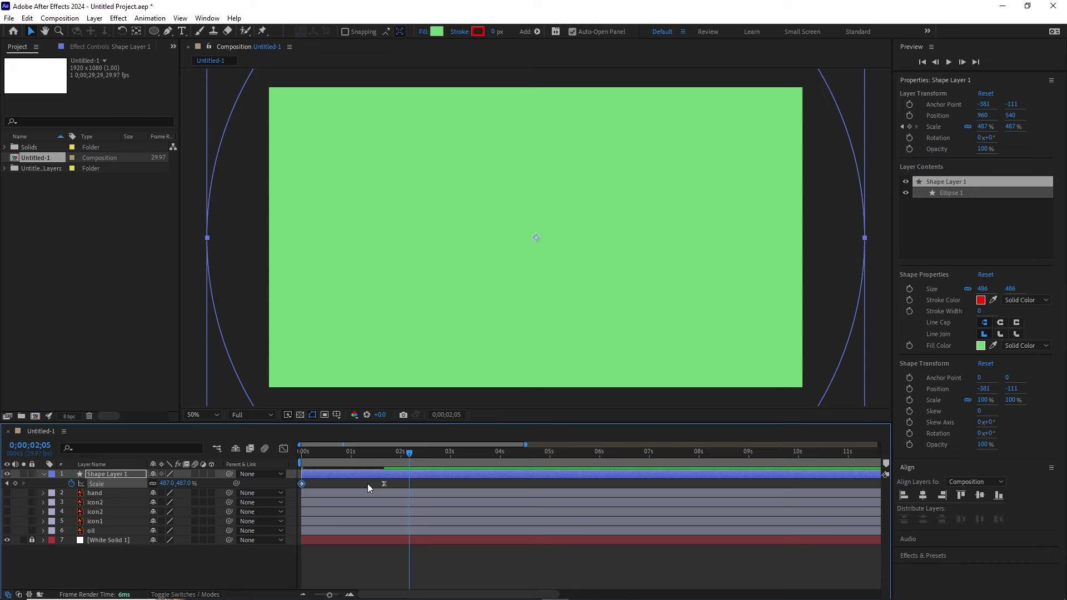
{"action": "key", "text": "F9"}
Collapse Shape Layer 1 and duplicate it as Shape Layer 2.
{"action": "left_click", "coordinate": [43, 474]}
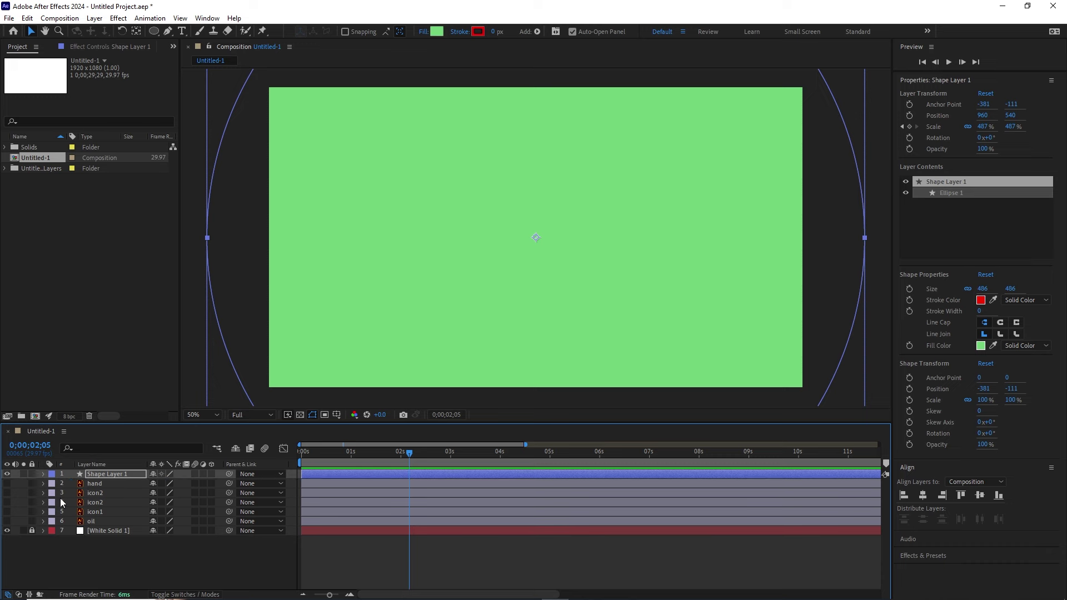
{"action": "left_click", "coordinate": [112, 550]}
{"action": "left_click", "coordinate": [109, 474]}
{"action": "key", "text": "ctrl+d"}
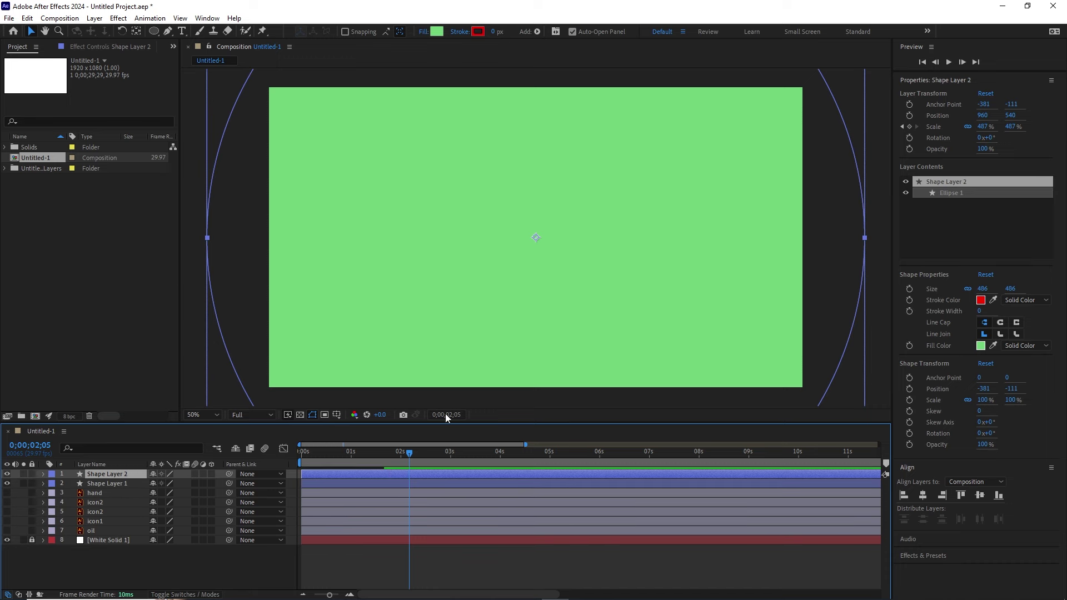
Change Shape Layer 2's fill to a lighter green, 97EA9F.
{"action": "left_click", "coordinate": [500, 265]}
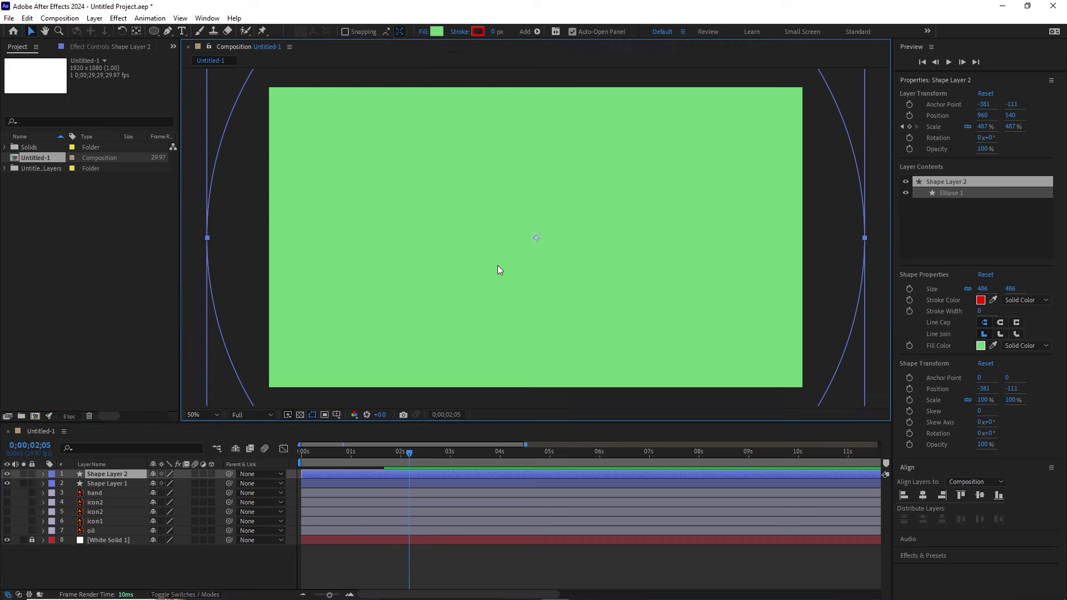
{"action": "left_click", "coordinate": [437, 31]}
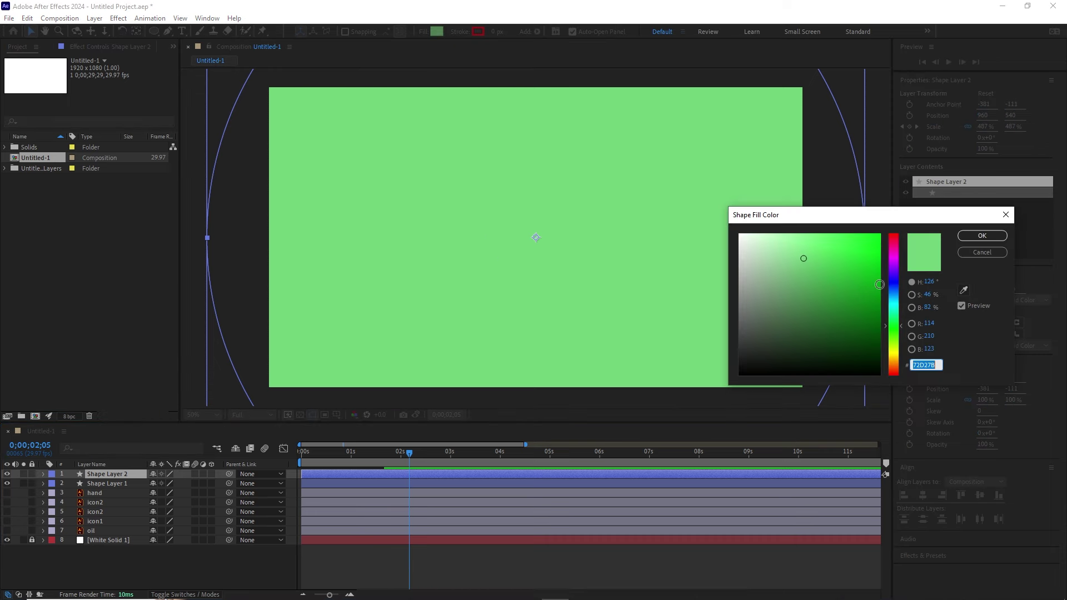
{"action": "left_click", "coordinate": [798, 252]}
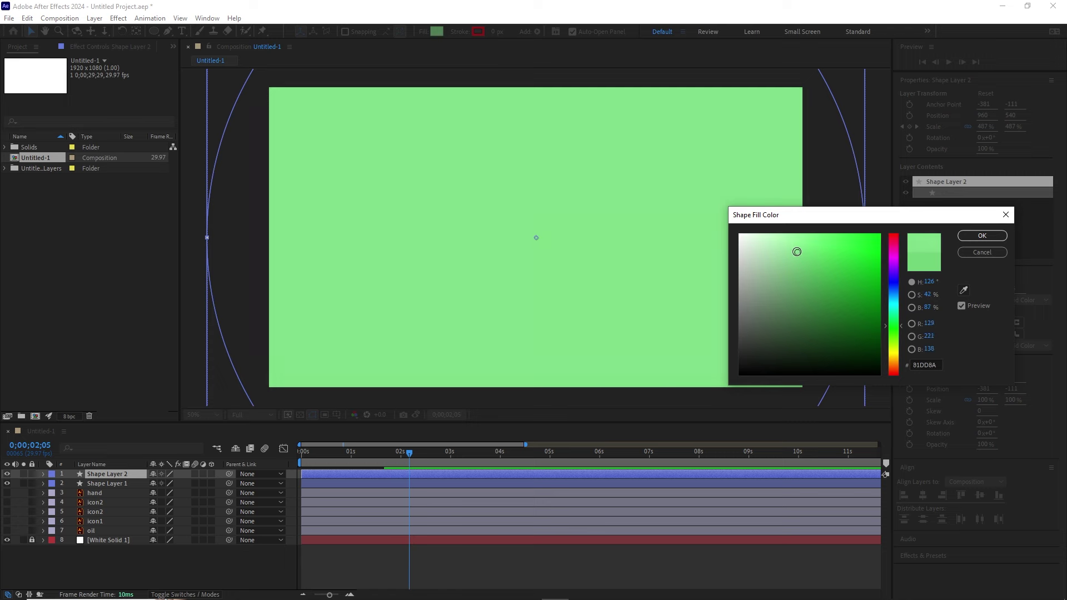
{"action": "left_click_drag", "start_coordinate": [797, 252], "coordinate": [788, 245]}
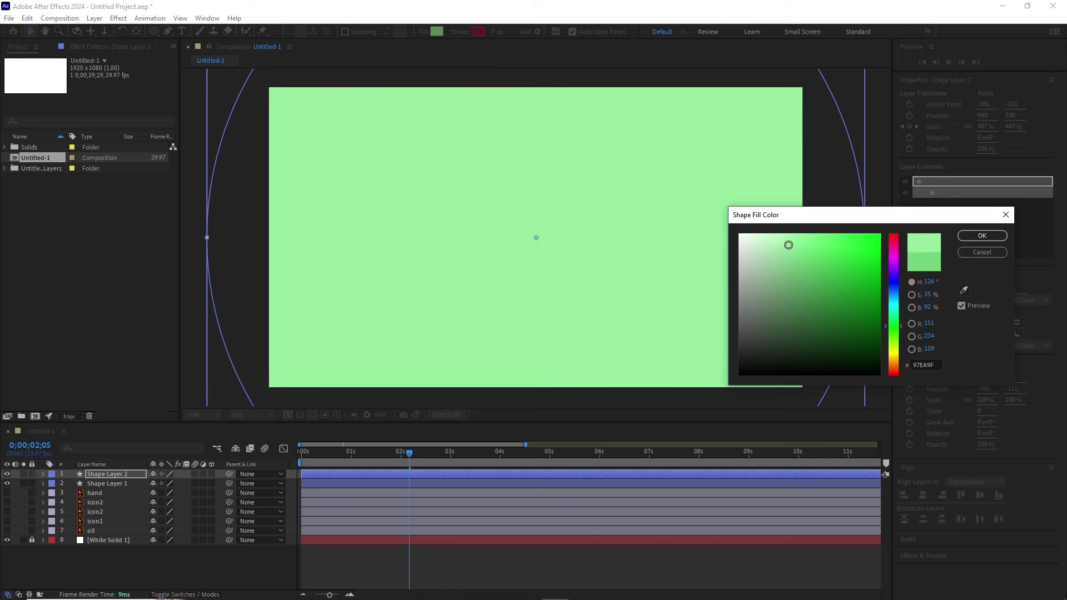
{"action": "left_click", "coordinate": [982, 236]}
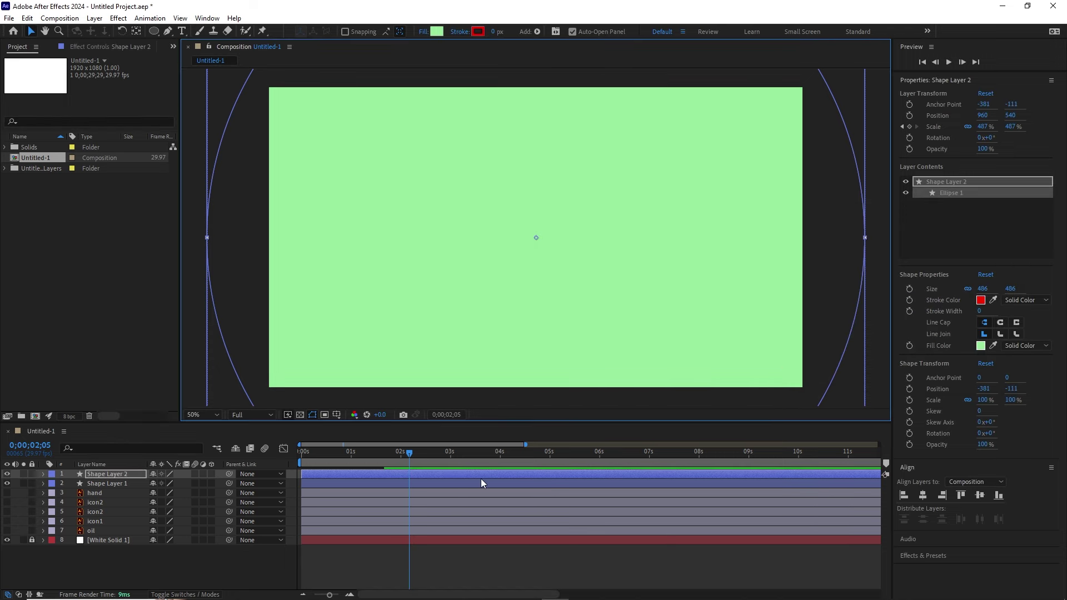
Shift Shape Layer 2's two Scale keyframes later in time.
{"action": "key", "text": "u"}
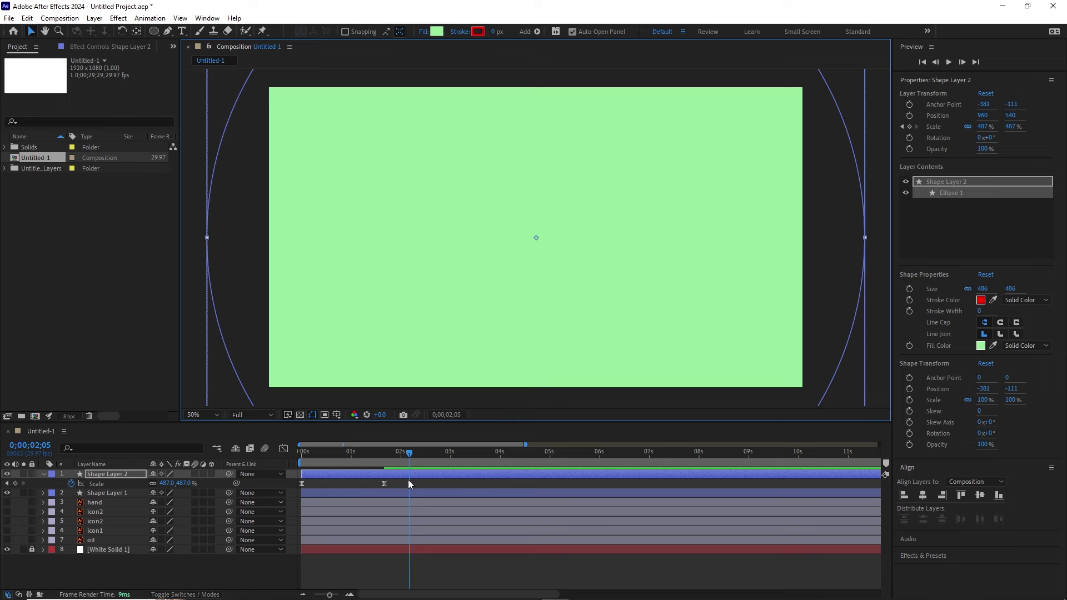
{"action": "left_click_drag", "start_coordinate": [409, 483], "coordinate": [343, 488]}
{"action": "left_click_drag", "start_coordinate": [411, 453], "coordinate": [359, 469]}
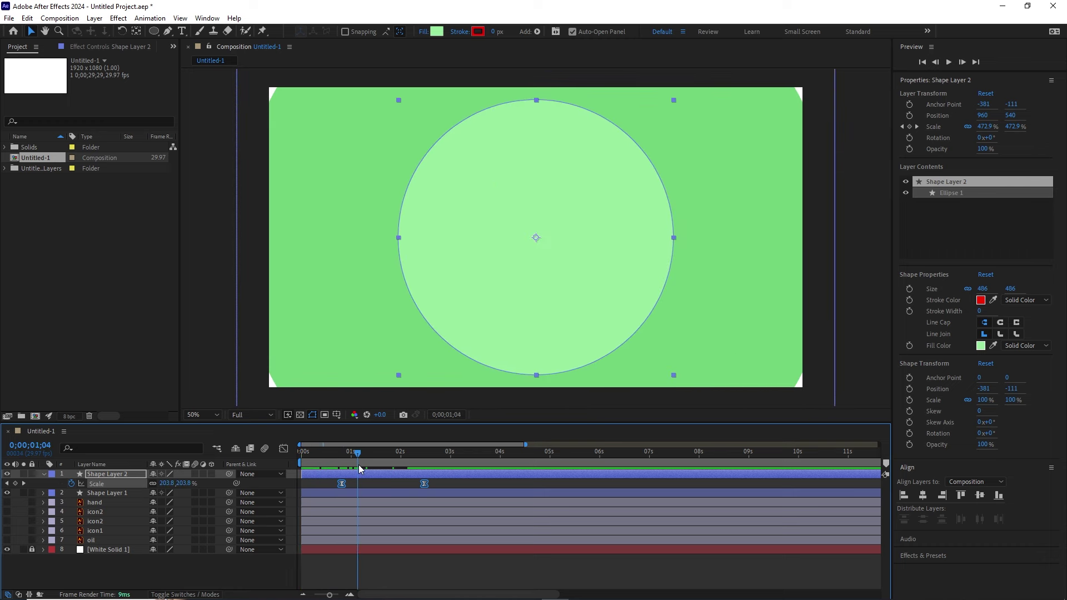
Trim Shape Layer 1 to end around 8 seconds and Shape Layer 2 around 5.5 seconds.
{"action": "left_click", "coordinate": [114, 494]}
{"action": "key", "text": "s"}
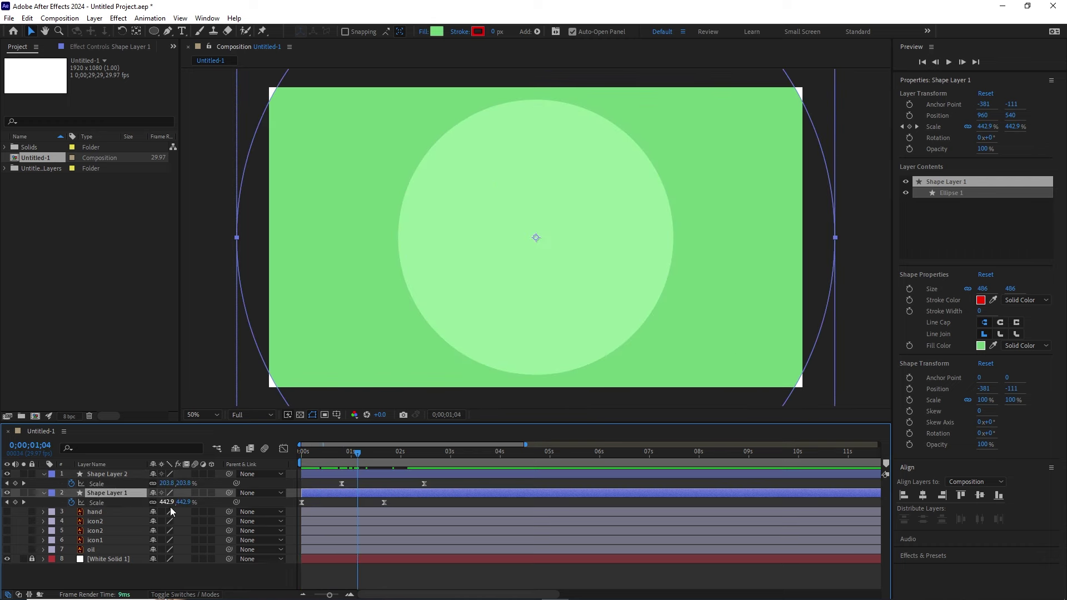
{"action": "left_click_drag", "start_coordinate": [432, 481], "coordinate": [337, 488]}
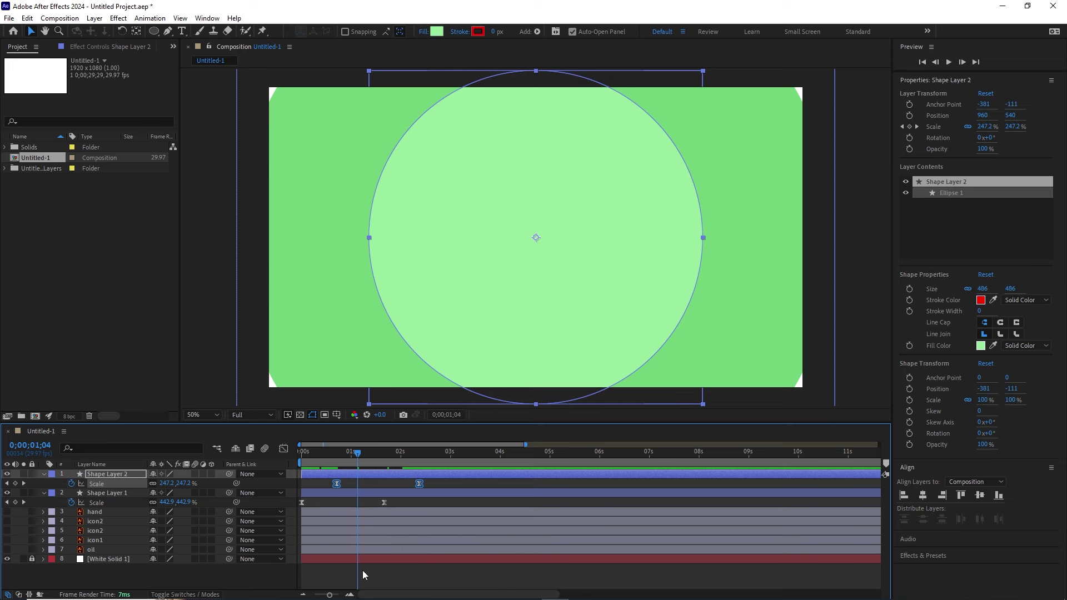
{"action": "left_click_drag", "start_coordinate": [333, 591], "coordinate": [316, 593]}
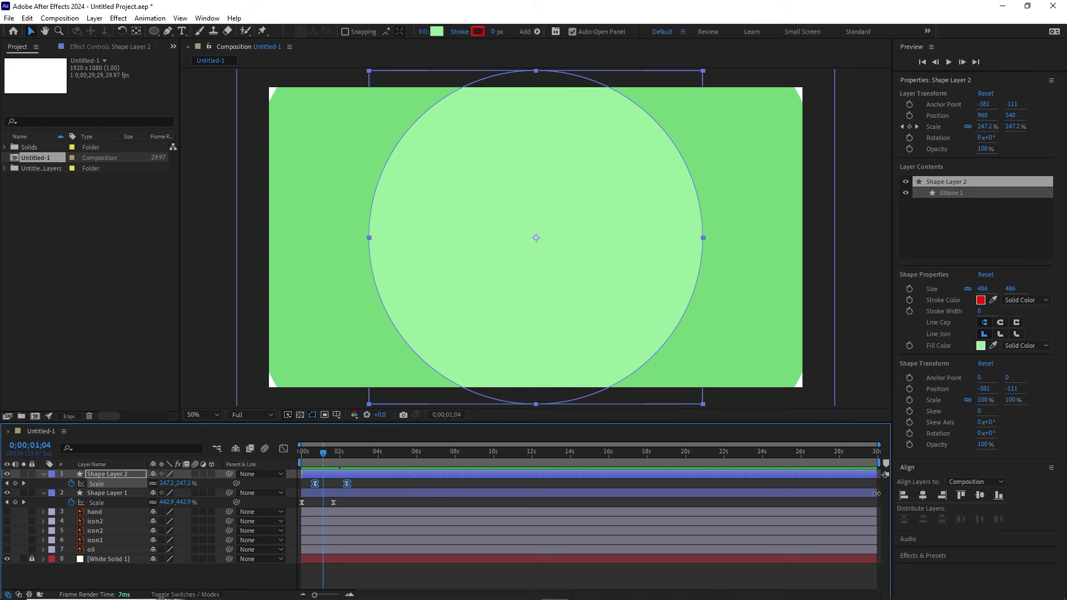
{"action": "left_click_drag", "start_coordinate": [876, 494], "coordinate": [360, 498]}
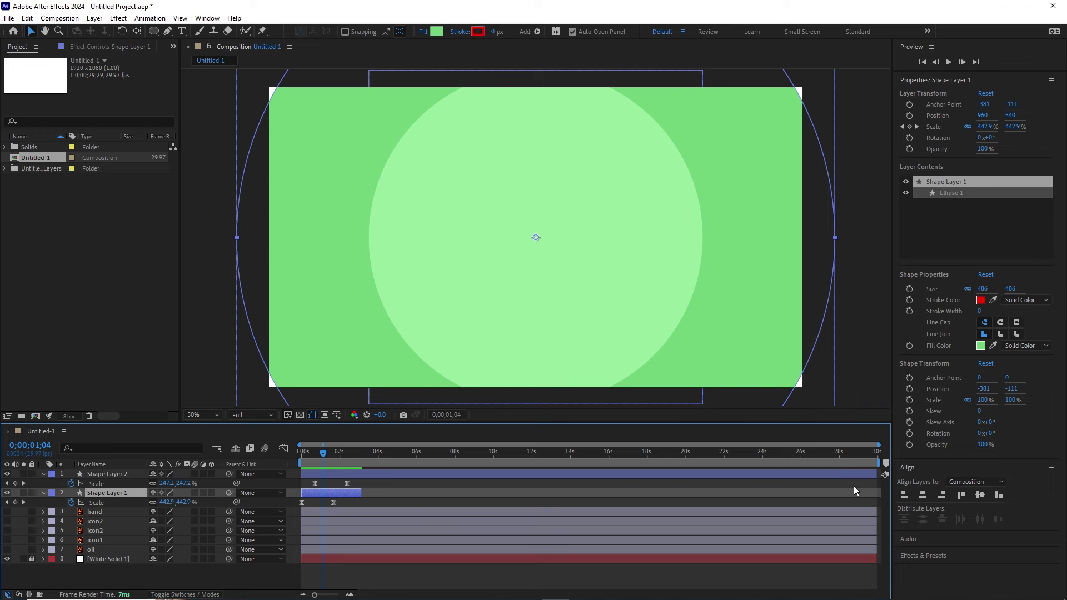
{"action": "left_click_drag", "start_coordinate": [876, 474], "coordinate": [385, 476]}
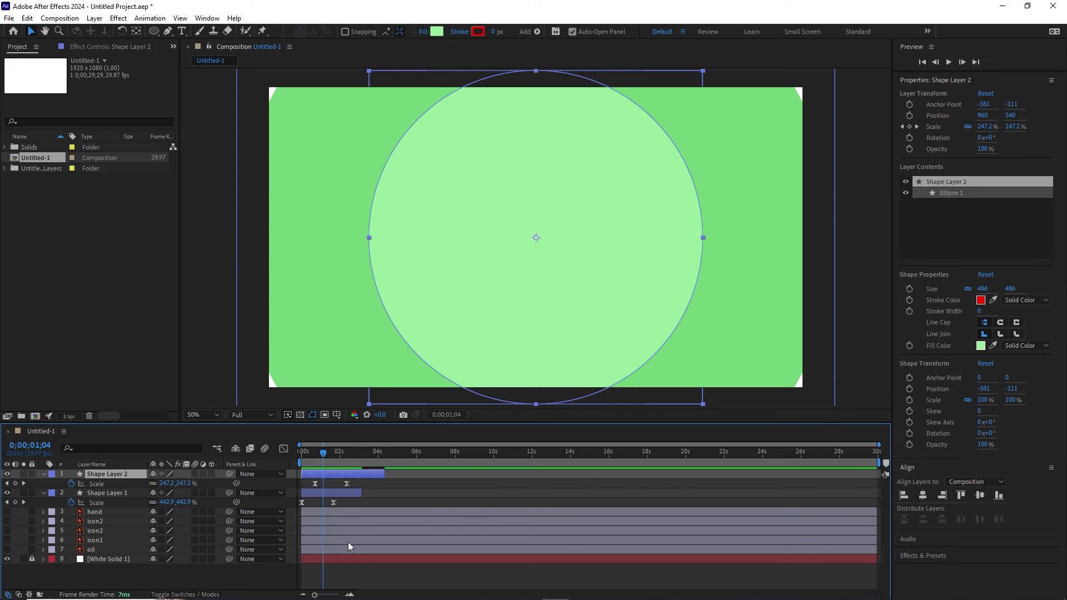
Slide Shape Layer 2's Scale keyframes so its growth starts about 11 frames in.
{"action": "left_click", "coordinate": [327, 594]}
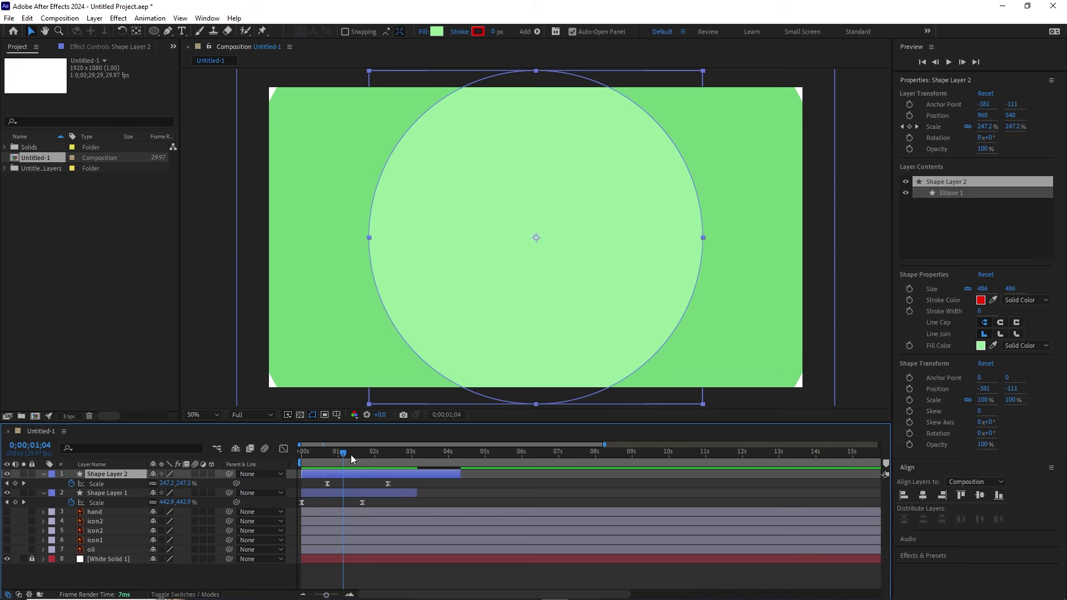
{"action": "left_click_drag", "start_coordinate": [351, 455], "coordinate": [324, 452]}
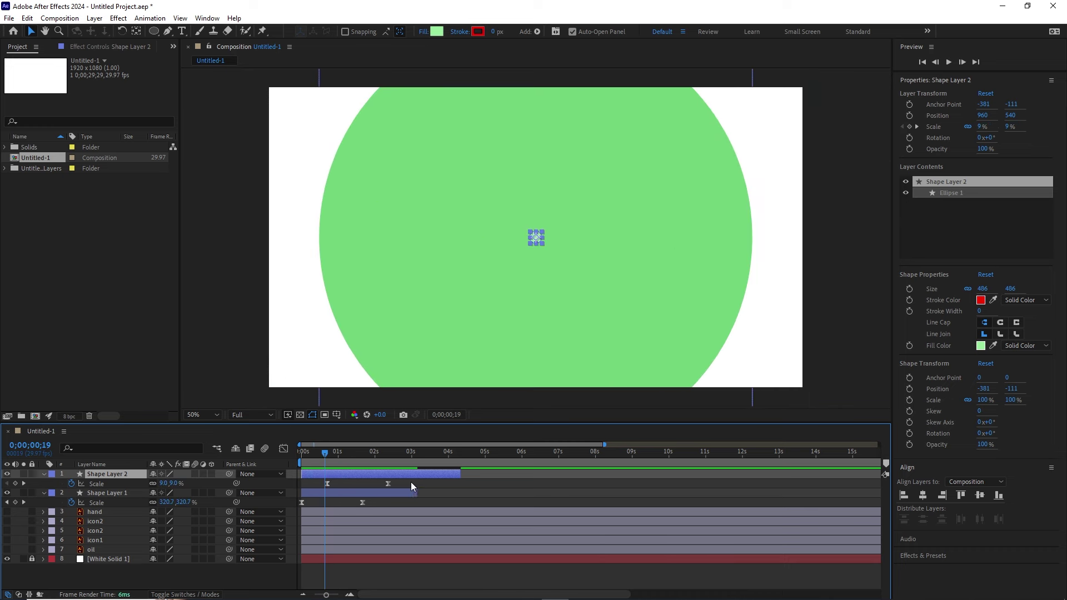
{"action": "left_click_drag", "start_coordinate": [397, 482], "coordinate": [295, 456]}
Duplicate the circle into Shape Layers 3 and 4, and hide Shape Layer 4.
{"action": "key", "text": "space"}
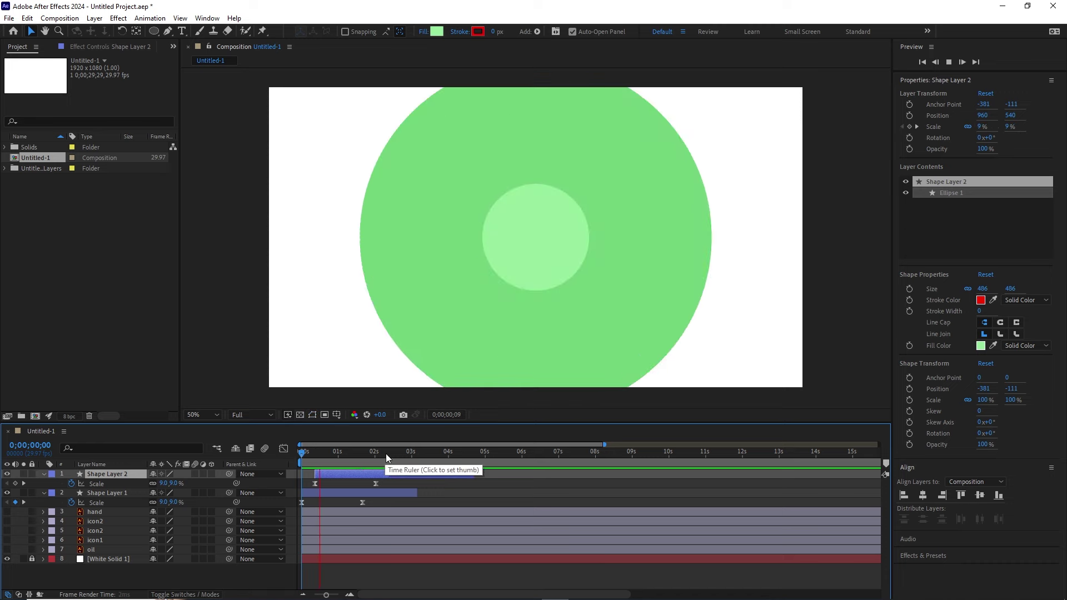
{"action": "key", "text": "space"}
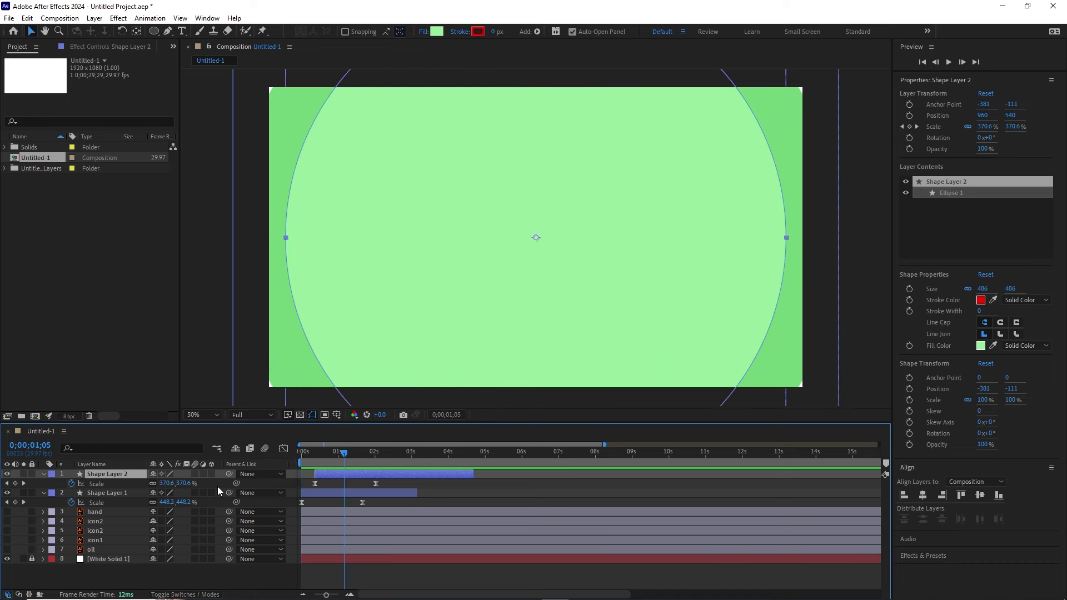
{"action": "key", "text": "ctrl+d"}
{"action": "key", "text": "ctrl+d"}
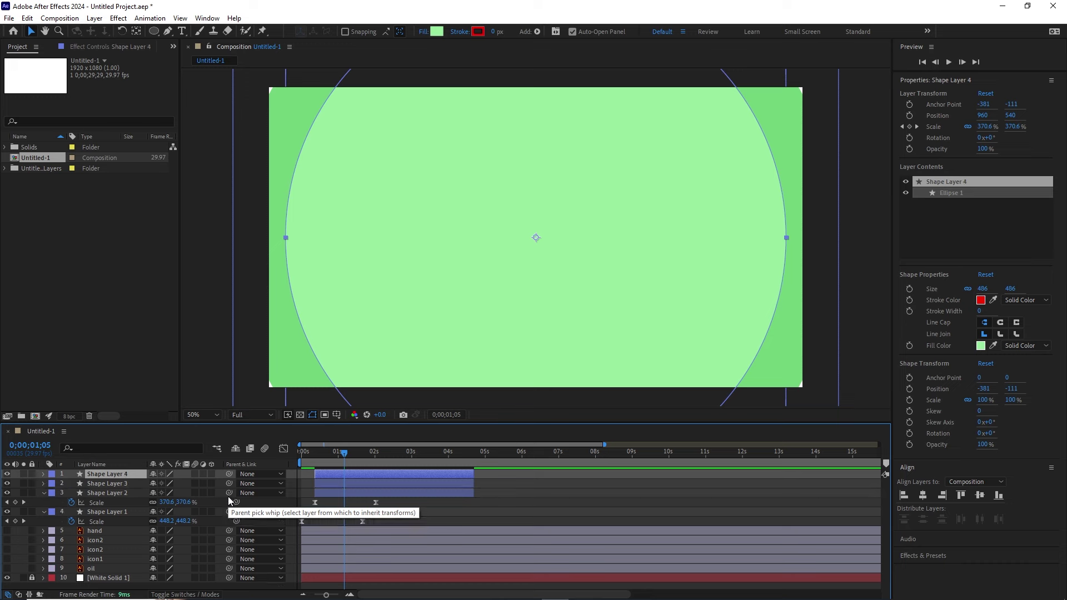
{"action": "left_click", "coordinate": [8, 477]}
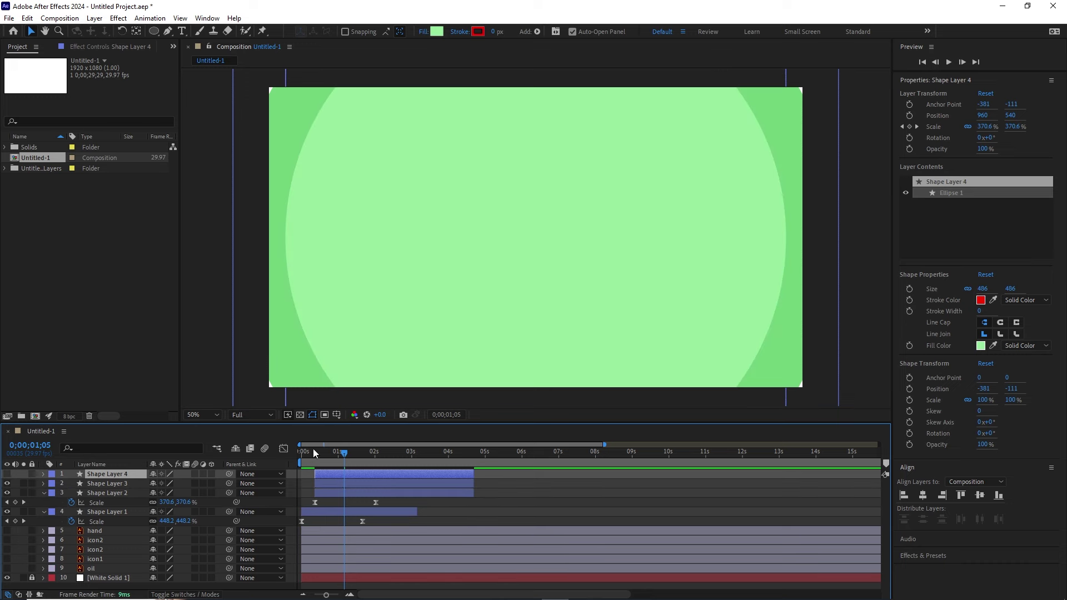
Give Shape Layer 3 a pale green #C8F9CD fill and start it slightly later.
{"action": "left_click", "coordinate": [121, 485]}
{"action": "left_click", "coordinate": [517, 265]}
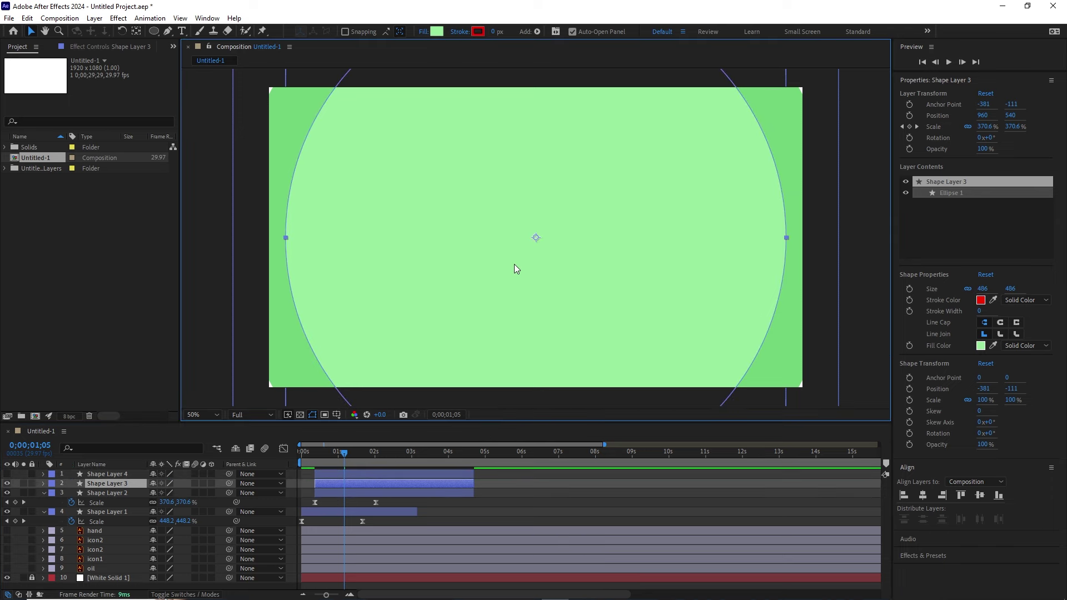
{"action": "left_click", "coordinate": [436, 31]}
{"action": "left_click_drag", "start_coordinate": [788, 245], "coordinate": [766, 237]}
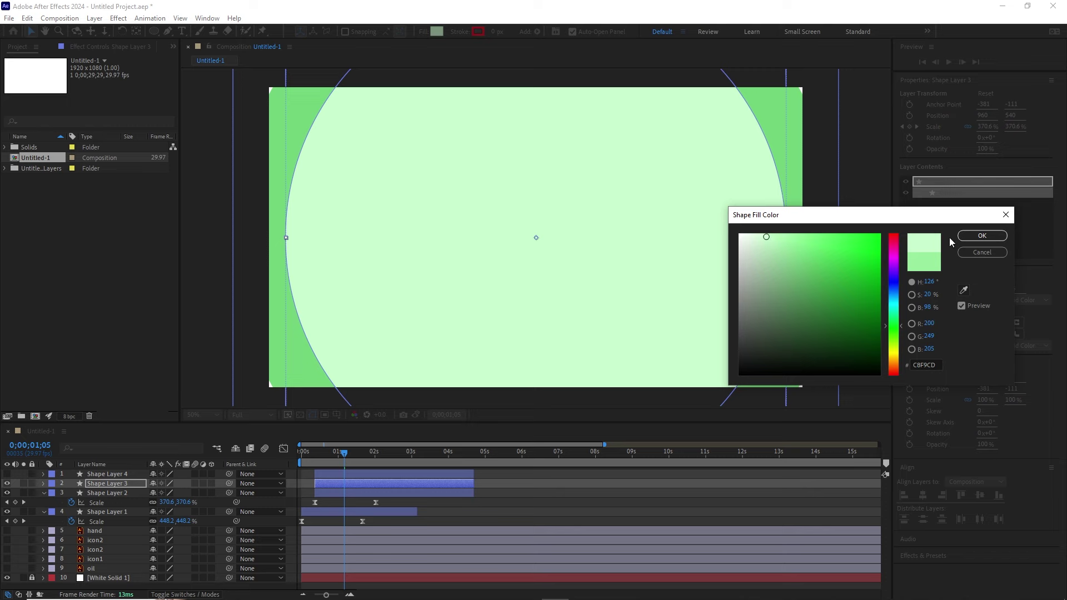
{"action": "left_click", "coordinate": [982, 236]}
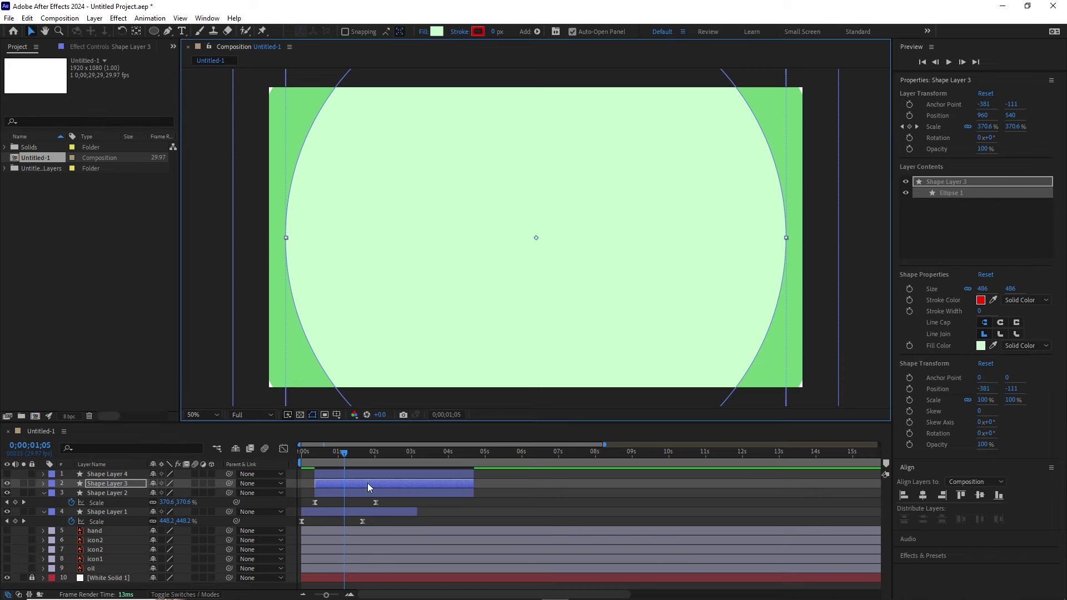
{"action": "left_click_drag", "start_coordinate": [368, 488], "coordinate": [386, 475]}
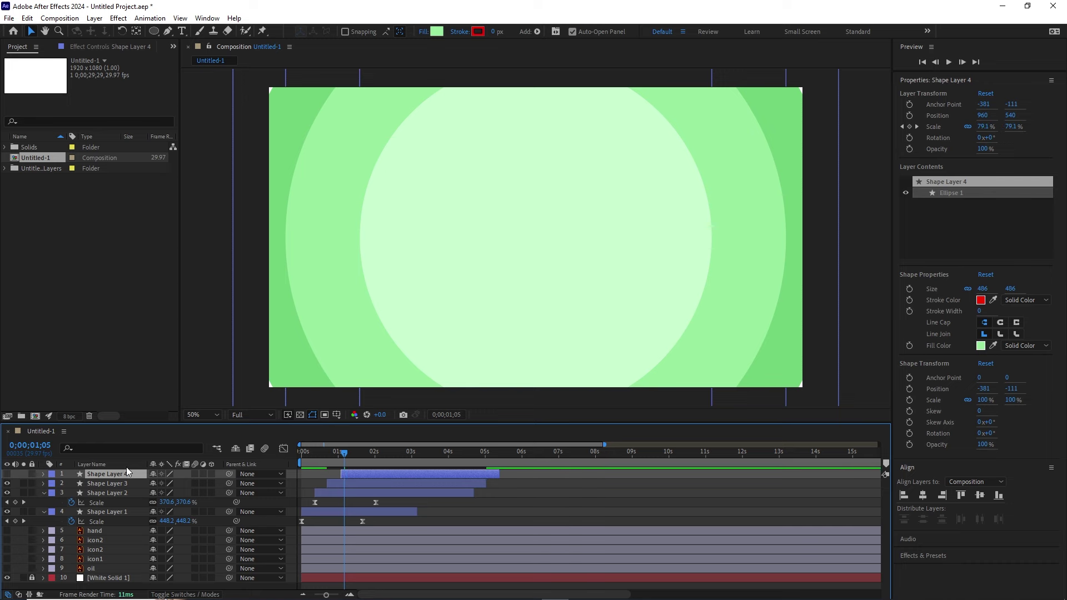
Make Shape Layer 4 visible again and preview the animation from the start.
{"action": "left_click", "coordinate": [7, 475]}
{"action": "left_click", "coordinate": [539, 259]}
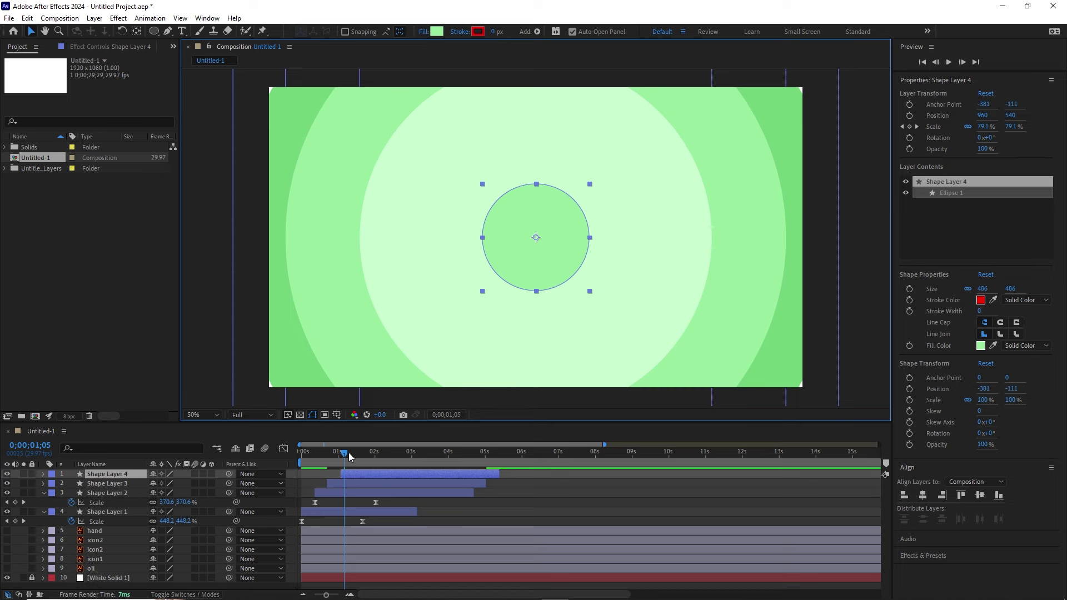
{"action": "left_click_drag", "start_coordinate": [348, 453], "coordinate": [289, 463]}
{"action": "key", "text": "space"}
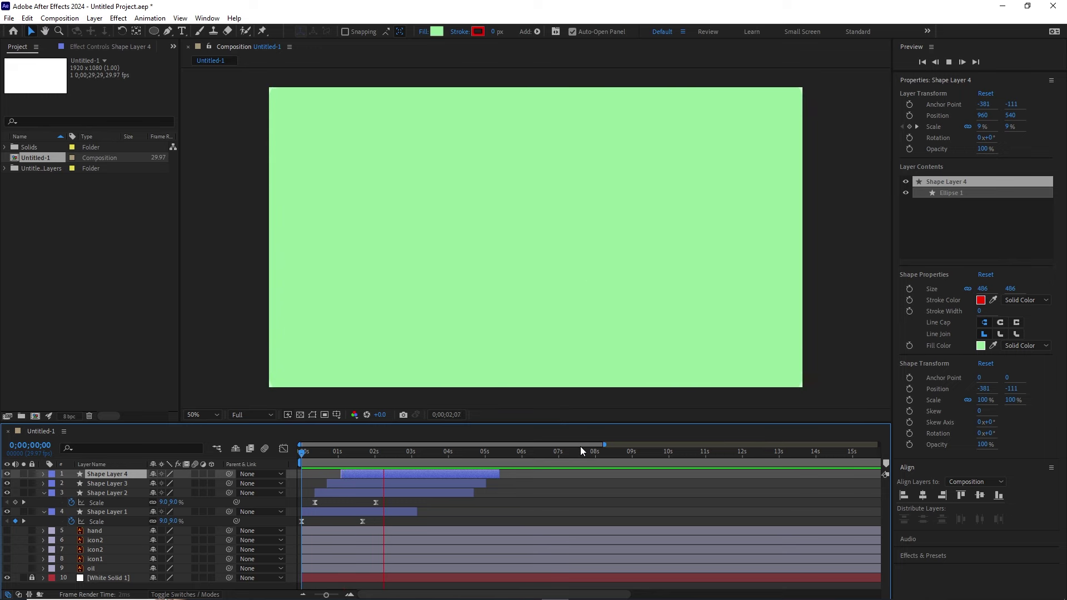
{"action": "left_click_drag", "start_coordinate": [395, 451], "coordinate": [345, 457]}
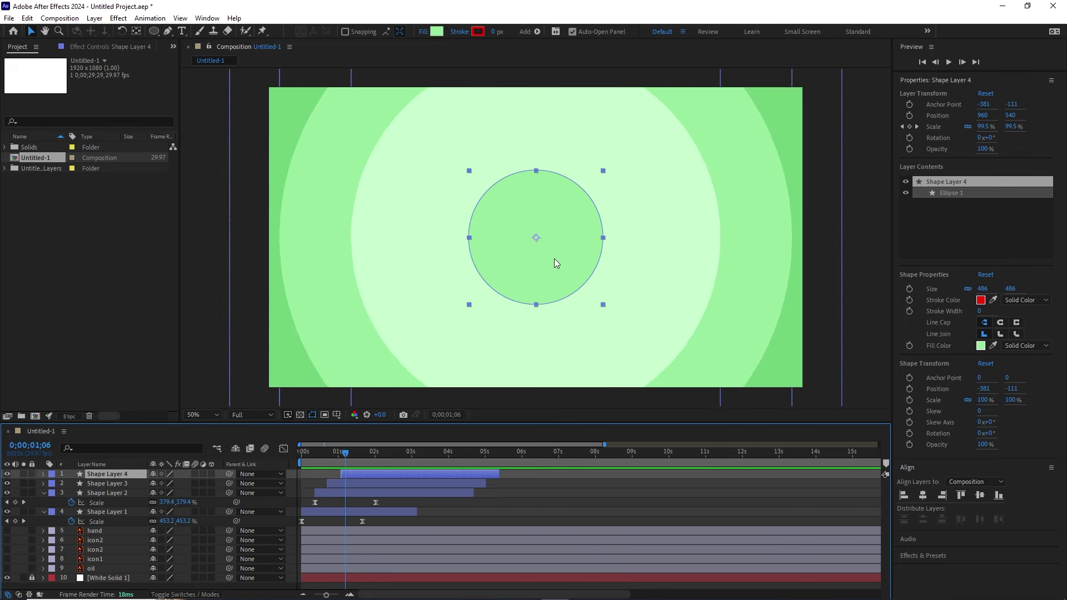
Fill Shape Layer 4 with near-white pale green #E5FAE7 and preview the four circles.
{"action": "left_click", "coordinate": [519, 231]}
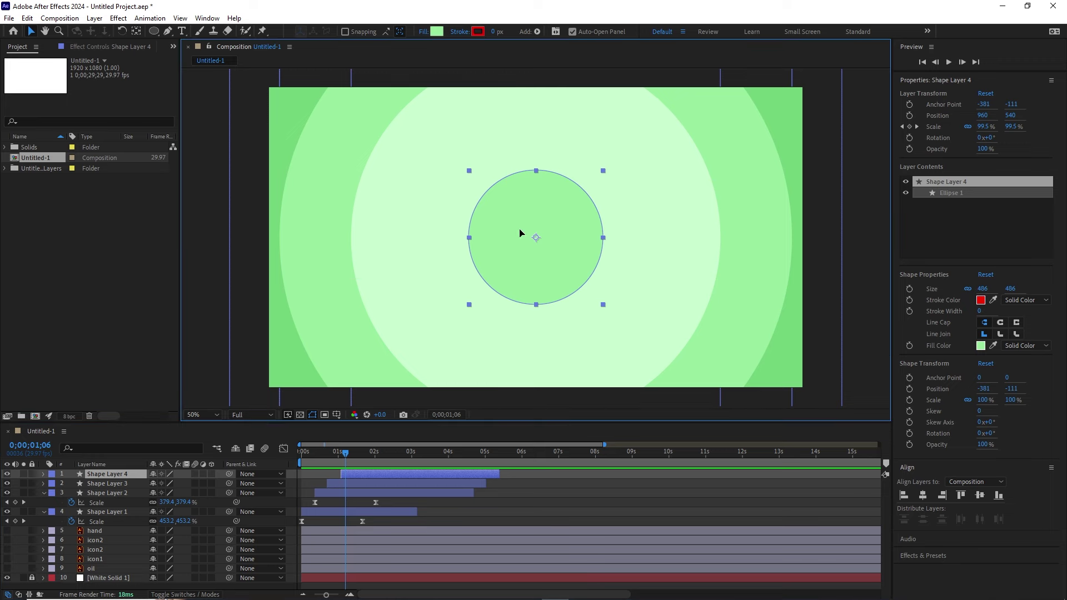
{"action": "left_click", "coordinate": [438, 34]}
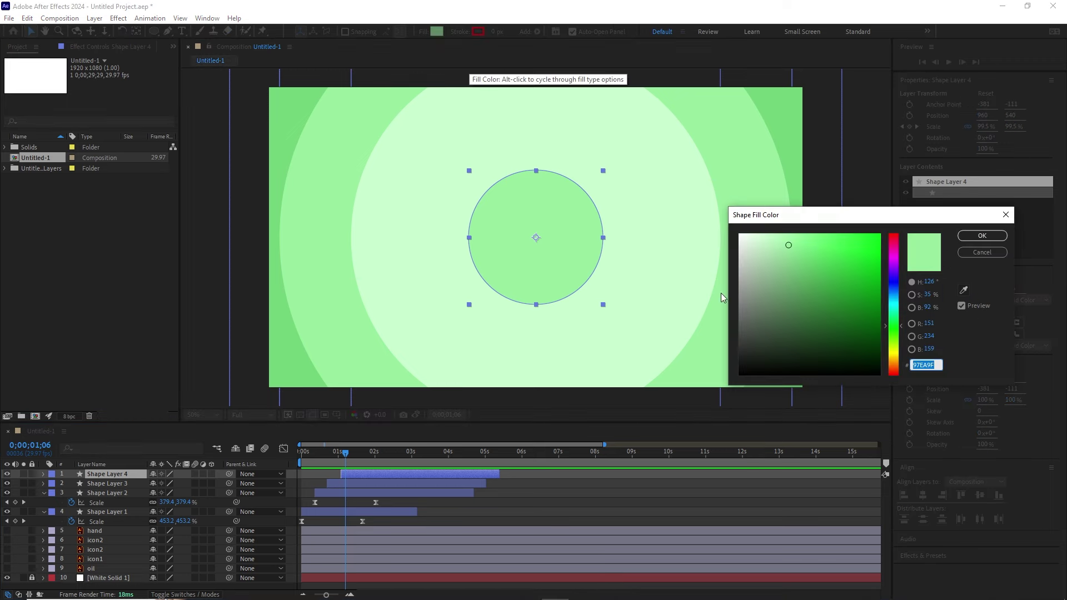
{"action": "mouse_move", "coordinate": [763, 251]}
{"action": "left_mouse_down"}
{"action": "mouse_move", "coordinate": [739, 233]}
{"action": "mouse_move", "coordinate": [750, 237]}
{"action": "left_mouse_up"}
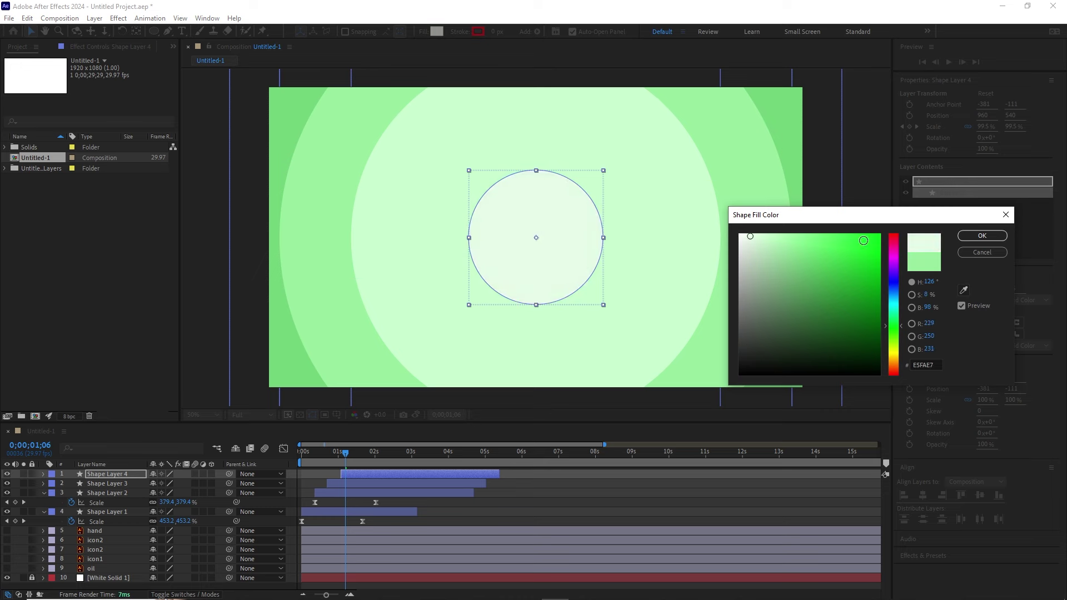
{"action": "left_click", "coordinate": [981, 237]}
{"action": "left_click_drag", "start_coordinate": [346, 461], "coordinate": [311, 463]}
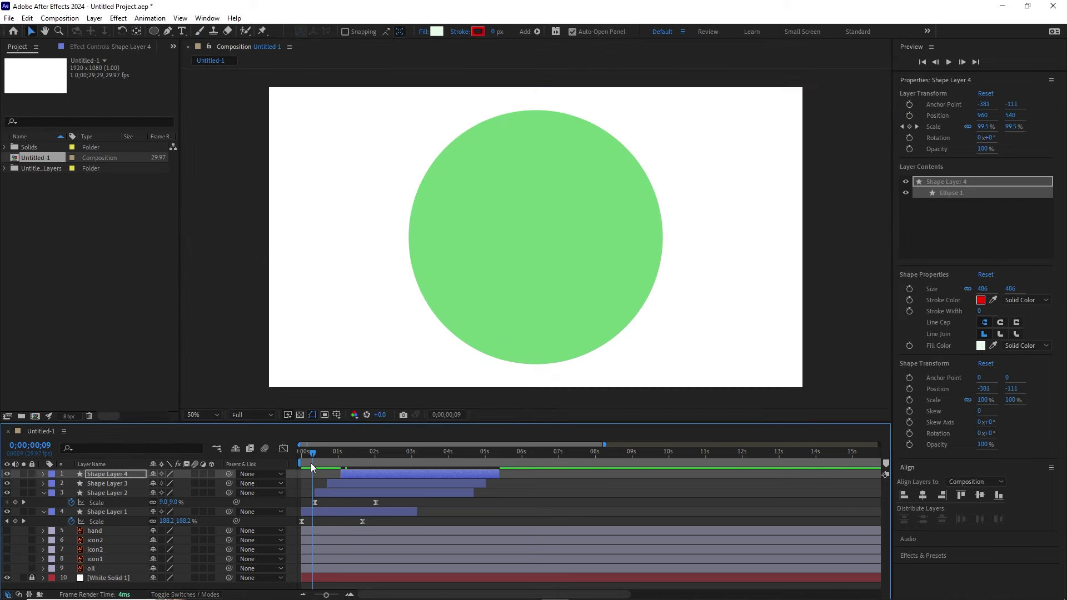
{"action": "key", "text": "space"}
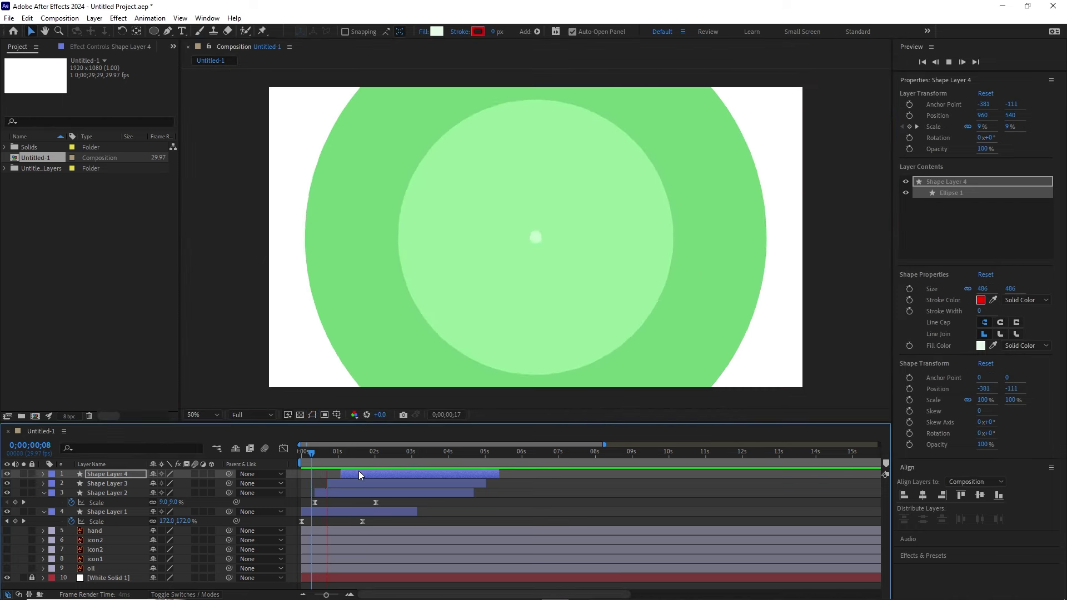
Move Shape Layers 1–4 down just above White Solid 1 and lock all four.
{"action": "key", "text": "space"}
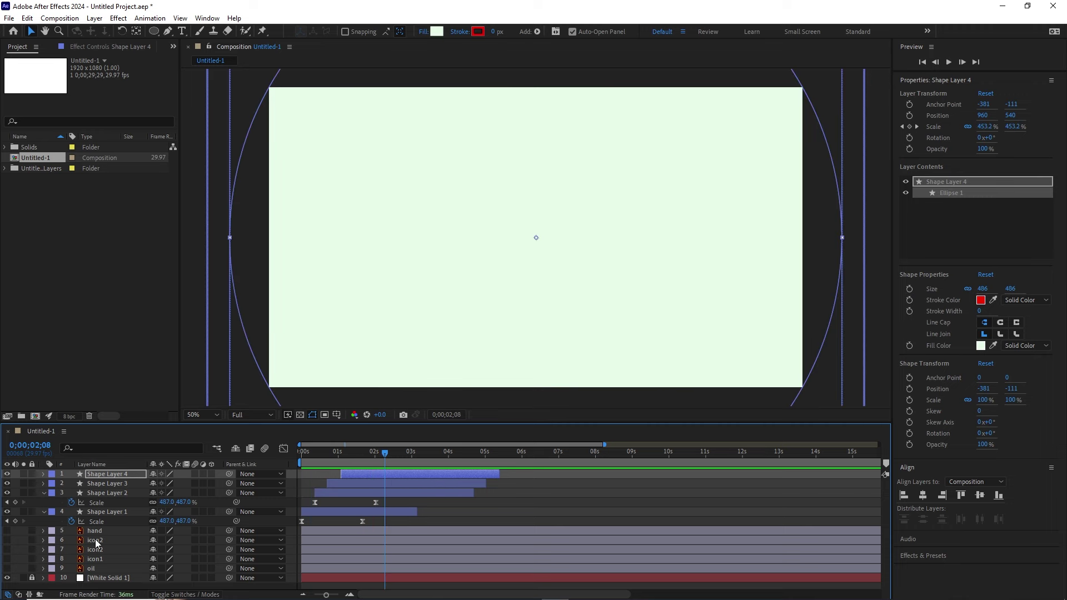
{"action": "left_click", "coordinate": [45, 512]}
{"action": "left_click", "coordinate": [44, 493]}
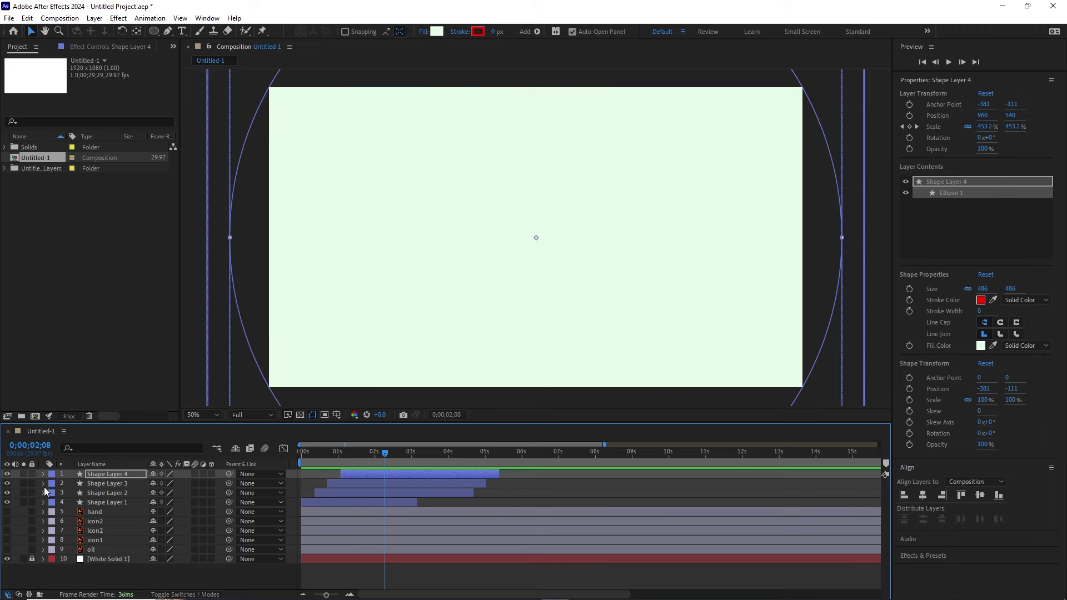
{"action": "left_click", "coordinate": [109, 501]}
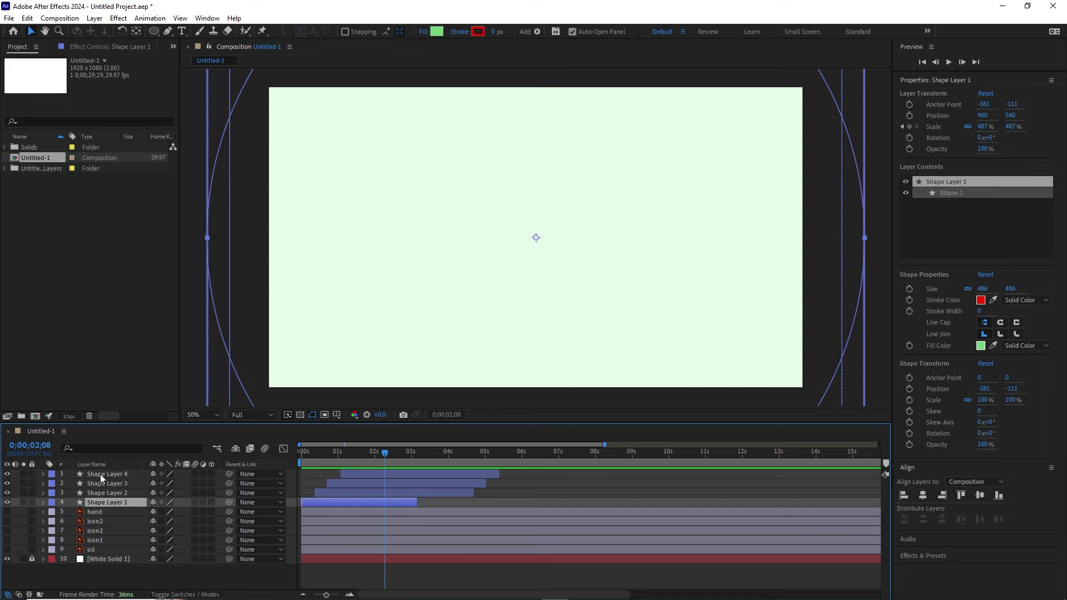
{"action": "left_click", "coordinate": [100, 475], "text": "shift"}
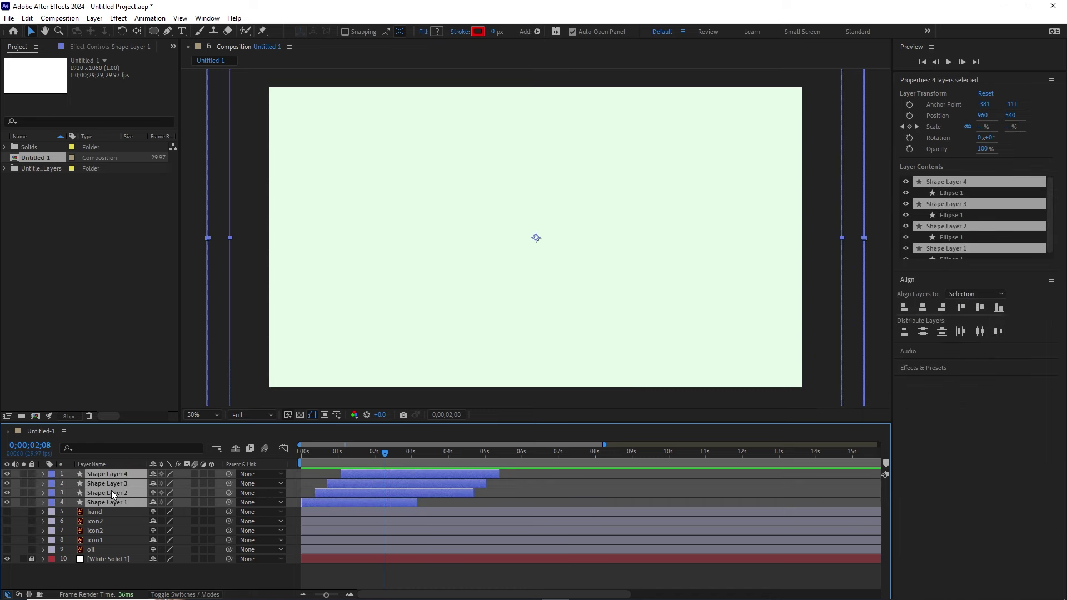
{"action": "left_click_drag", "start_coordinate": [107, 485], "coordinate": [102, 552]}
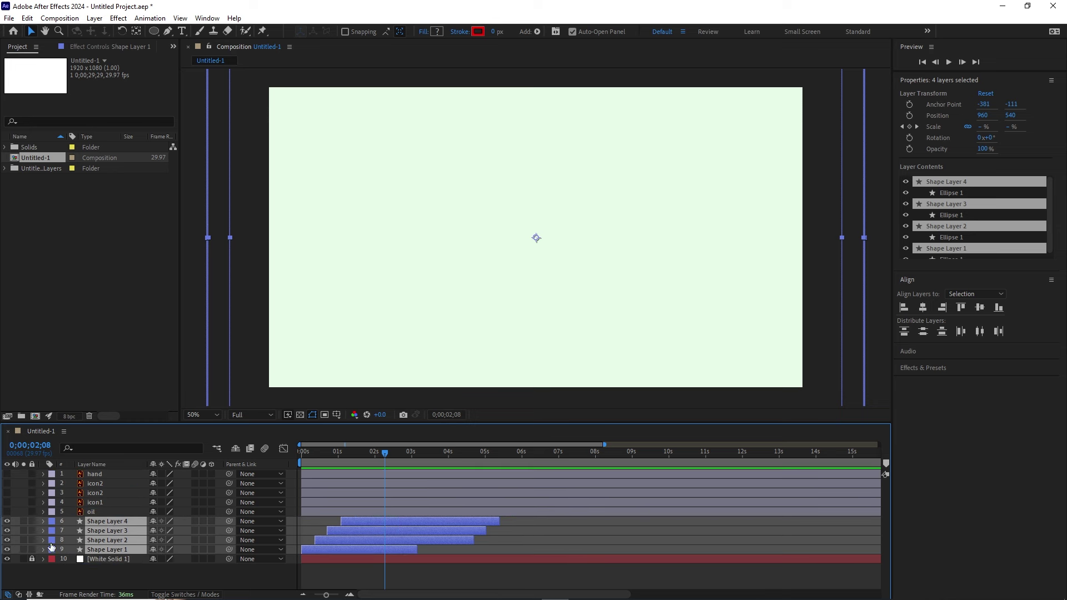
{"action": "left_click_drag", "start_coordinate": [33, 524], "coordinate": [33, 550]}
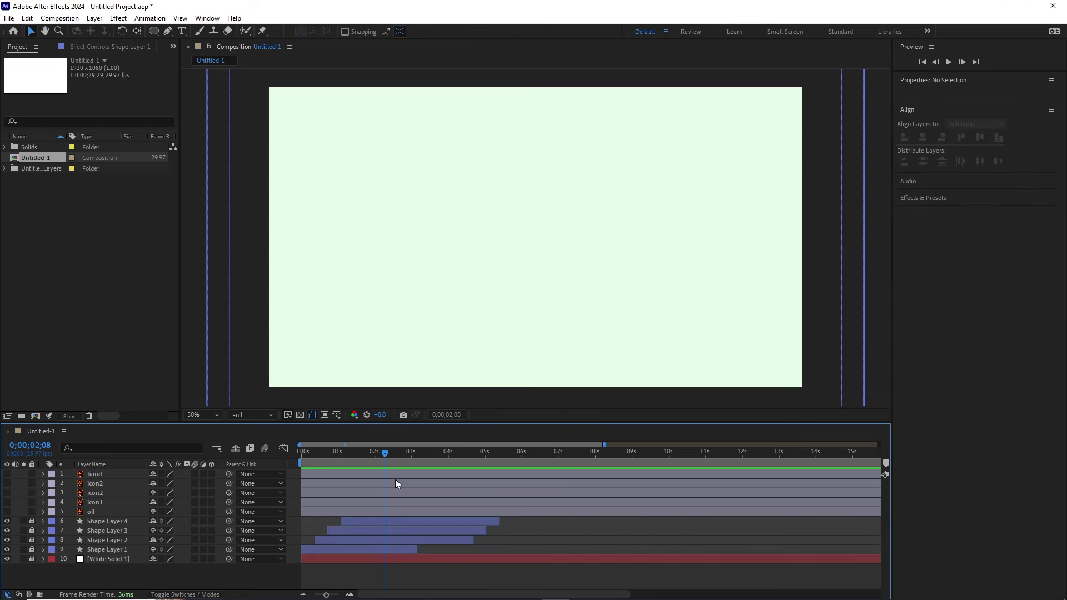
Show the oil bottle layer and align it to the horizontal and vertical centre of the frame.
{"action": "left_click", "coordinate": [93, 512]}
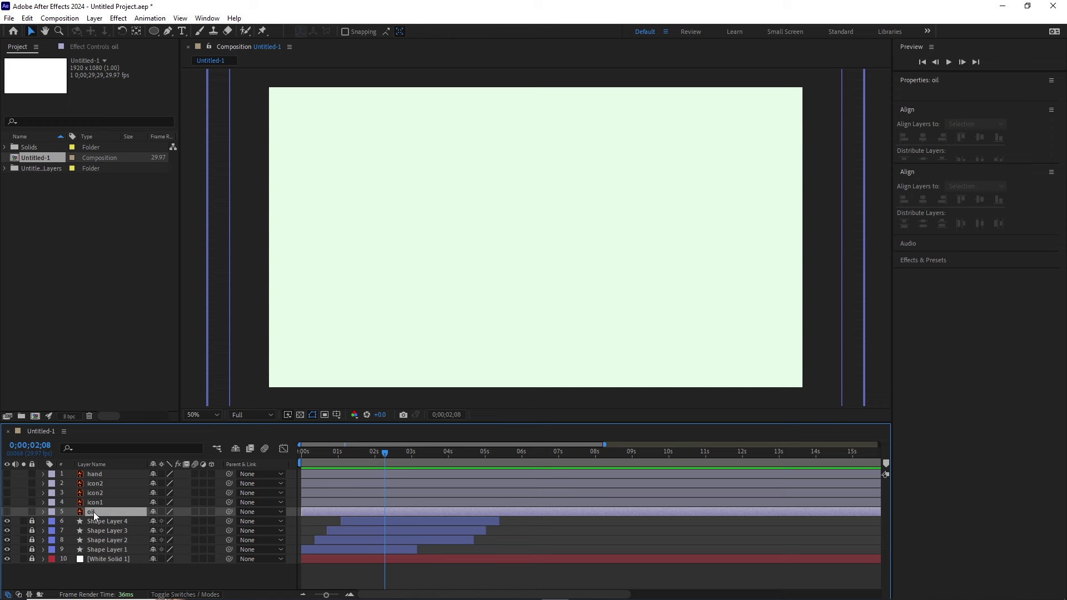
{"action": "left_click", "coordinate": [7, 511]}
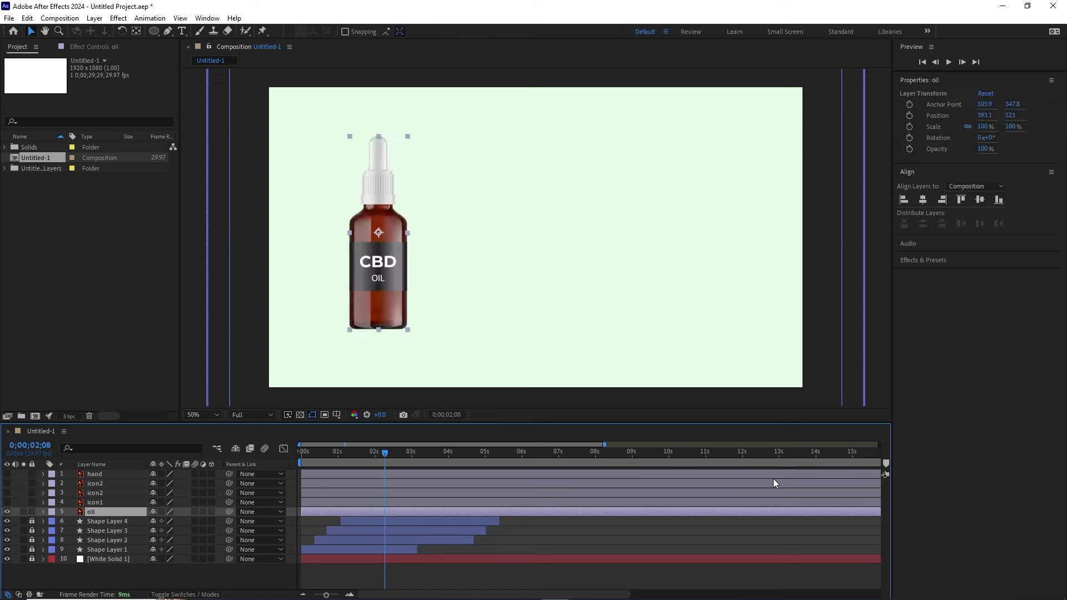
{"action": "left_click", "coordinate": [836, 314]}
{"action": "left_click", "coordinate": [398, 259]}
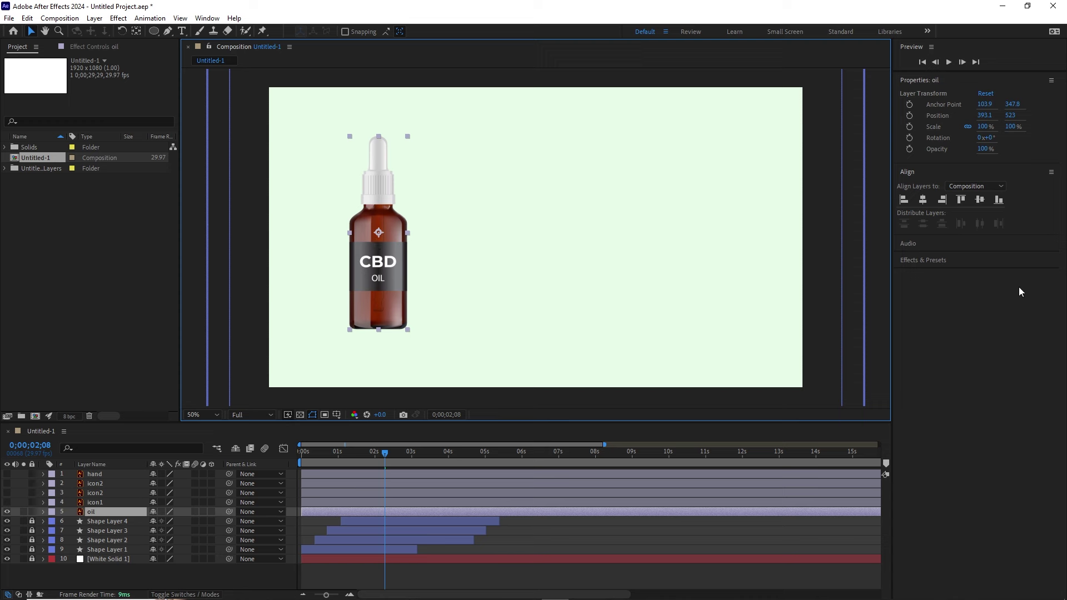
{"action": "left_click", "coordinate": [923, 200]}
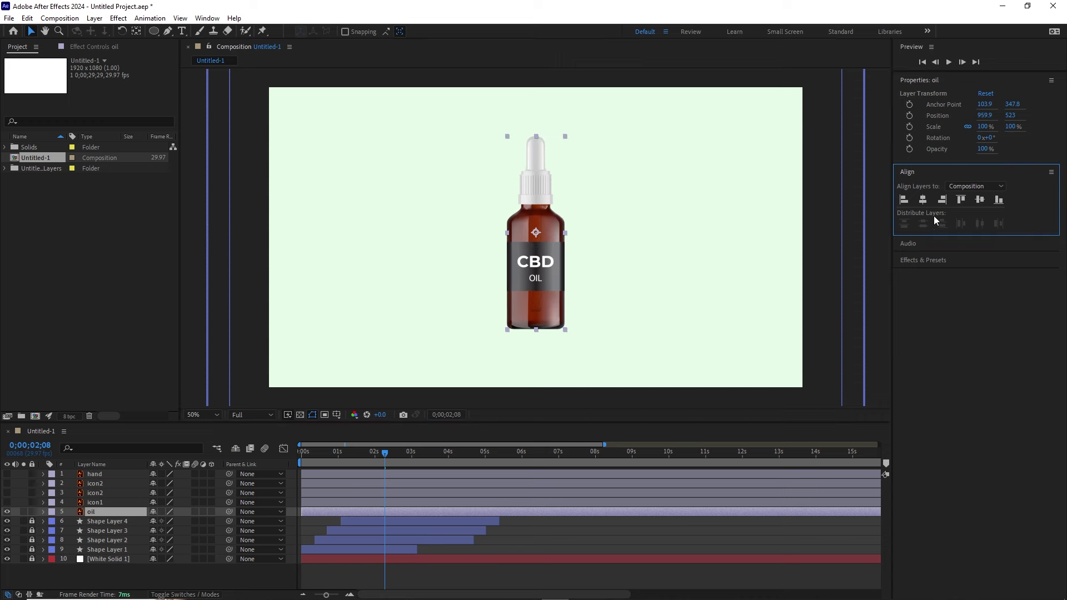
{"action": "left_click", "coordinate": [980, 200]}
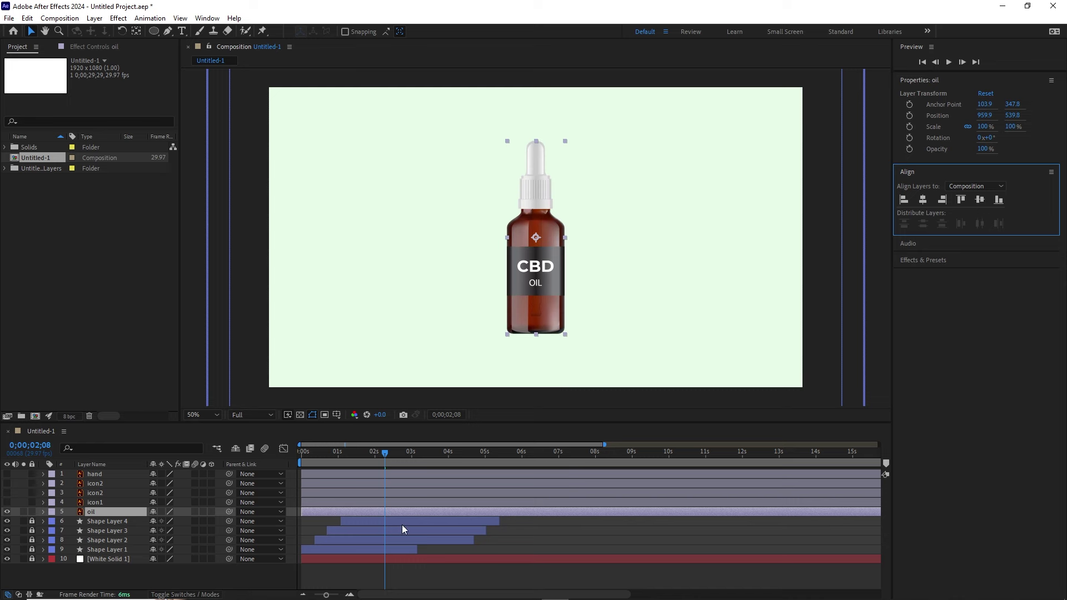
Clear the layer selection and unlock Shape Layer 4.
{"action": "left_click", "coordinate": [338, 519]}
{"action": "left_click_drag", "start_coordinate": [116, 524], "coordinate": [114, 522]}
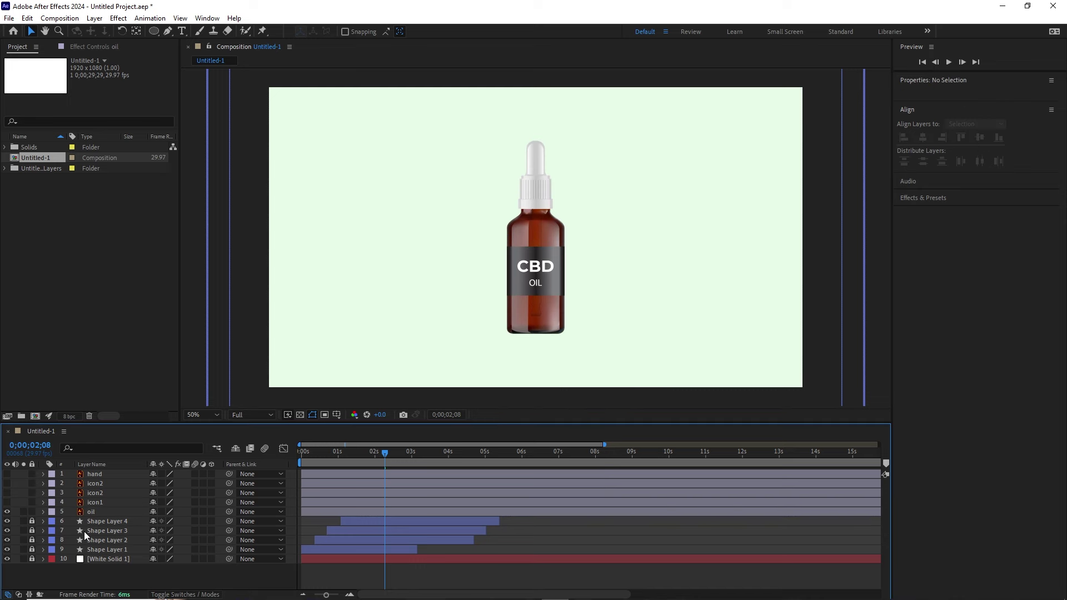
{"action": "left_click", "coordinate": [32, 522]}
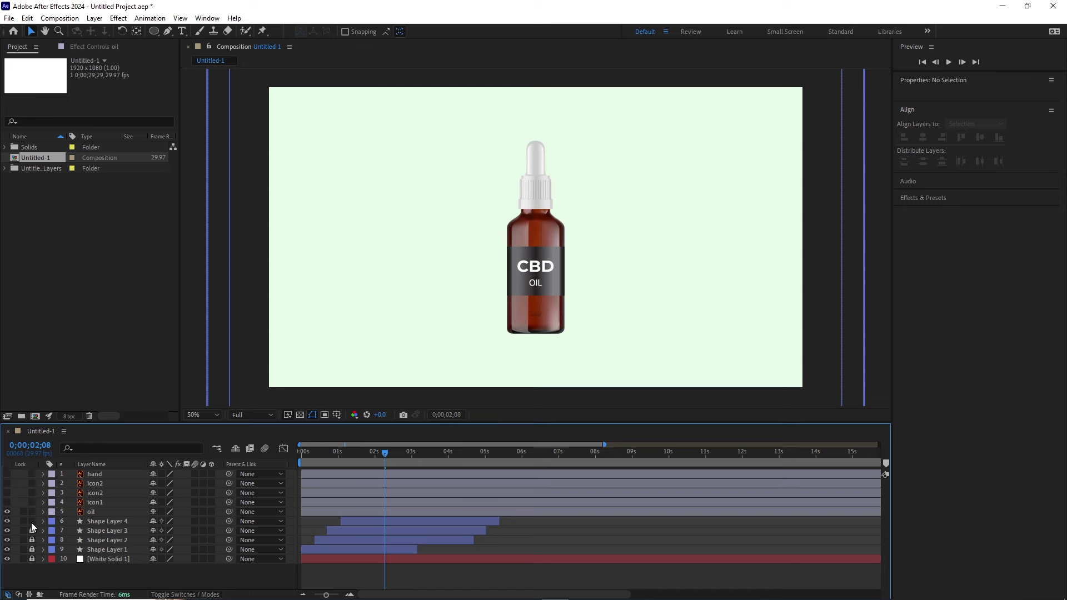
Reveal Shape Layer 4's Scale and lock the layer against further edits.
{"action": "left_click", "coordinate": [97, 523]}
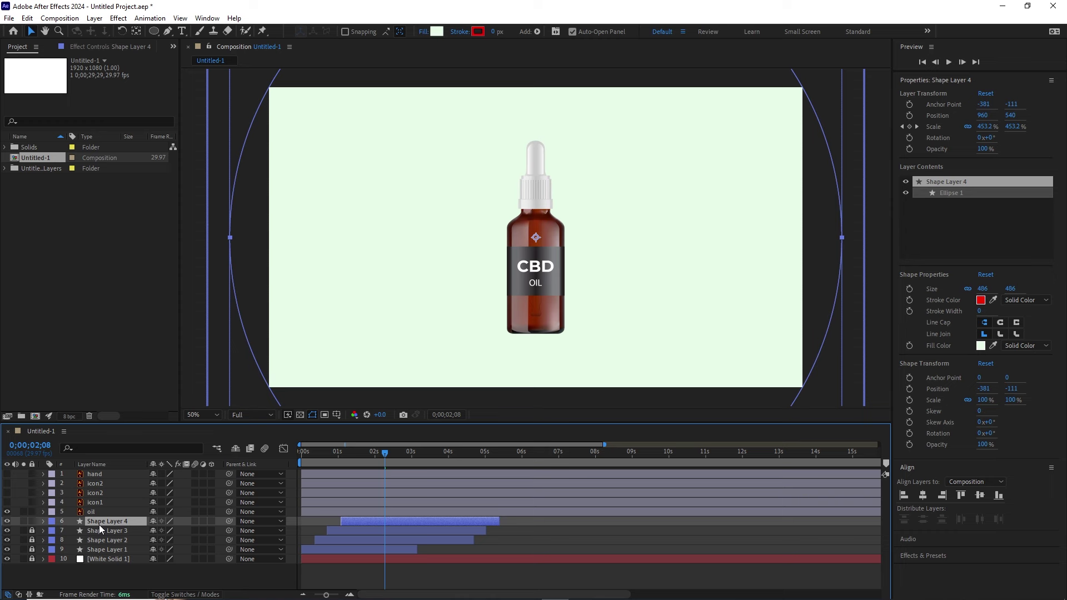
{"action": "key", "text": "s"}
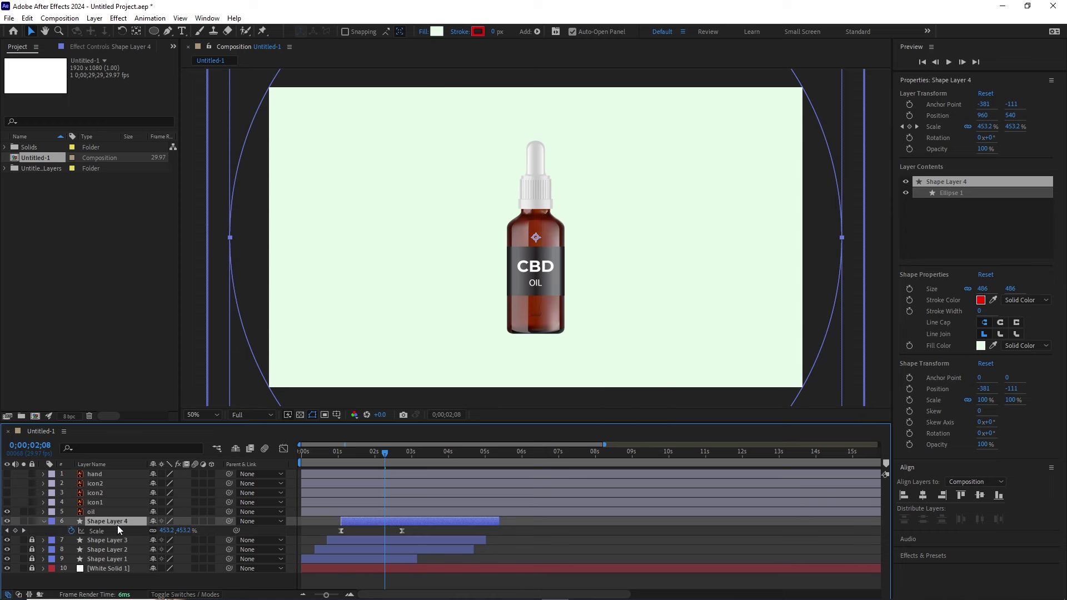
{"action": "left_click", "coordinate": [32, 523]}
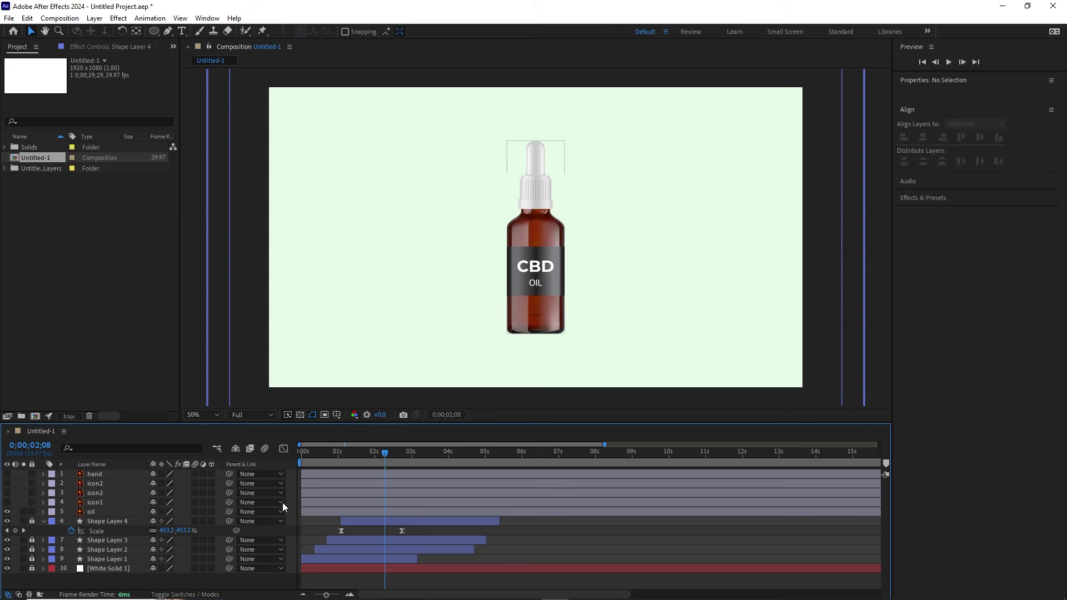
Reveal the oil layer's Scale property, undoing an accidental shift of the layer.
{"action": "left_click", "coordinate": [90, 512]}
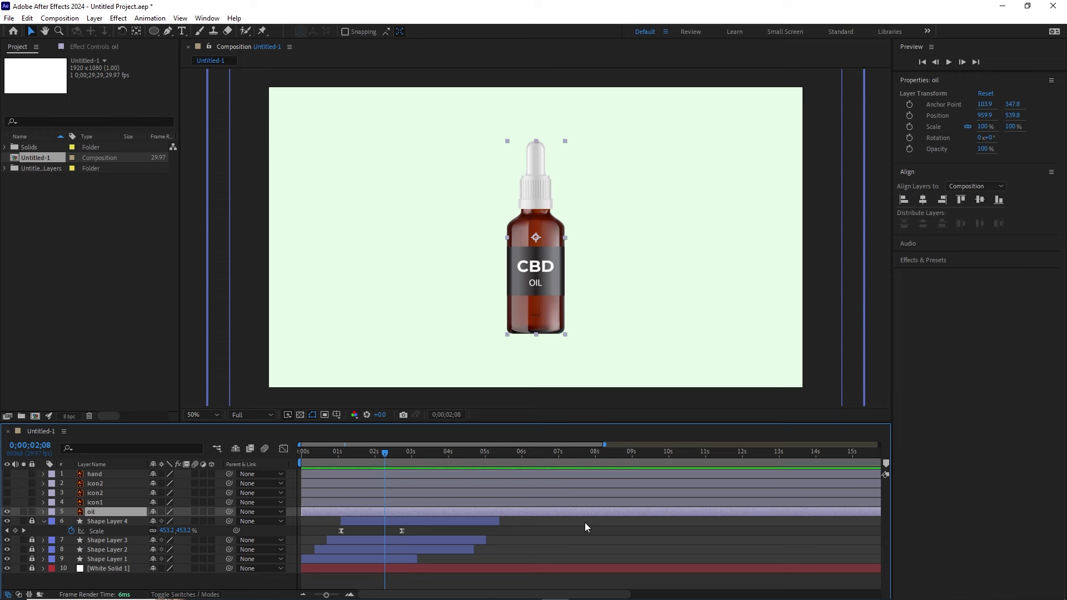
{"action": "key", "text": "s"}
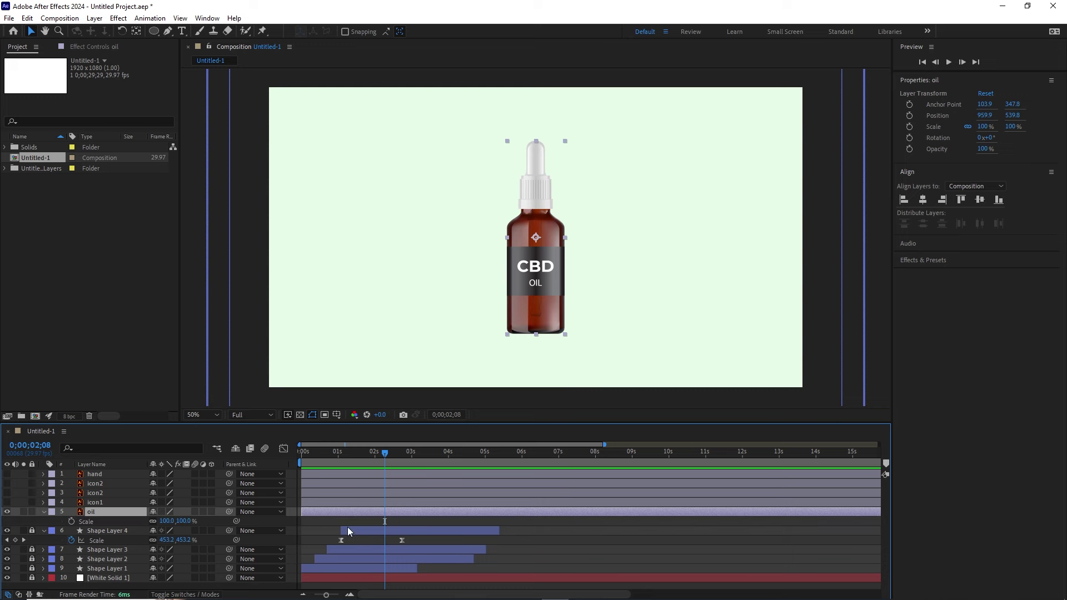
{"action": "left_click_drag", "start_coordinate": [401, 513], "coordinate": [403, 513]}
{"action": "key", "text": "ctrl+z"}
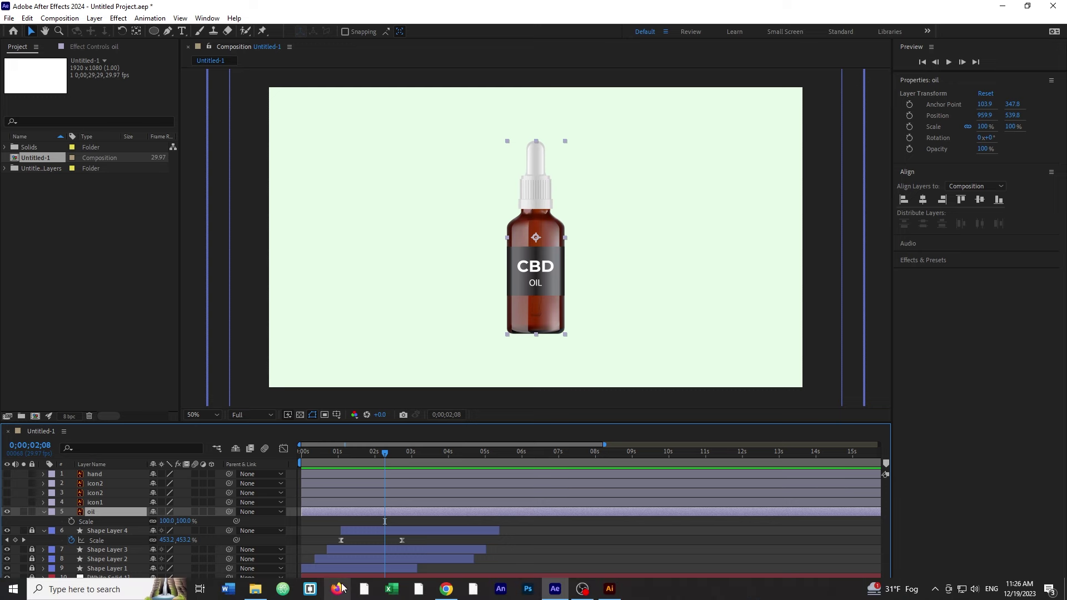
Keyframe the bottle's Scale from 7% at 2;08 up to 100% at 3;12, then select both keyframes.
{"action": "left_click", "coordinate": [72, 523]}
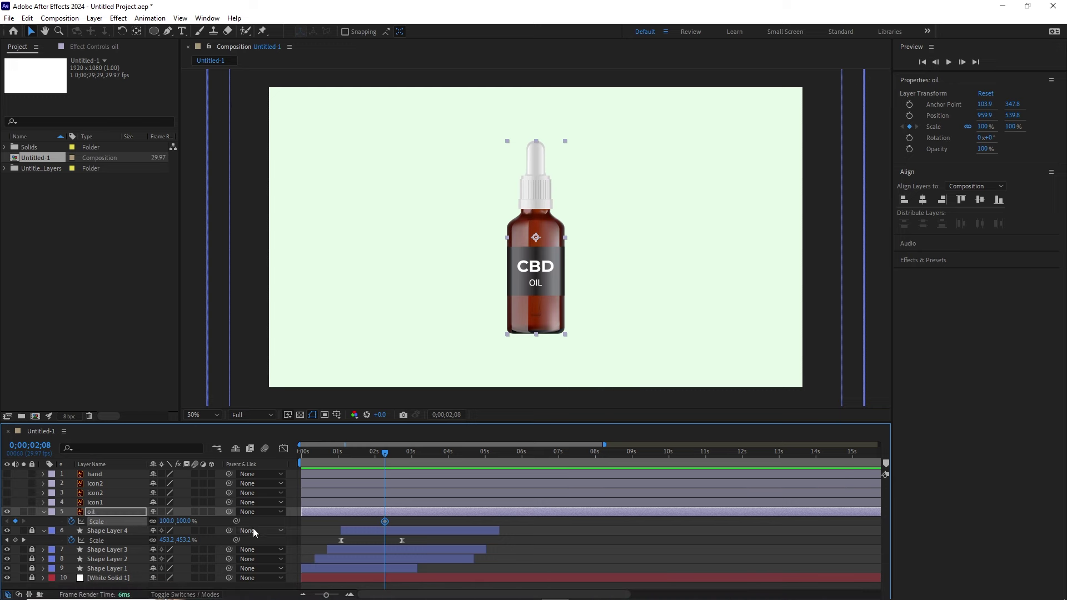
{"action": "left_click_drag", "start_coordinate": [169, 521], "coordinate": [144, 527]}
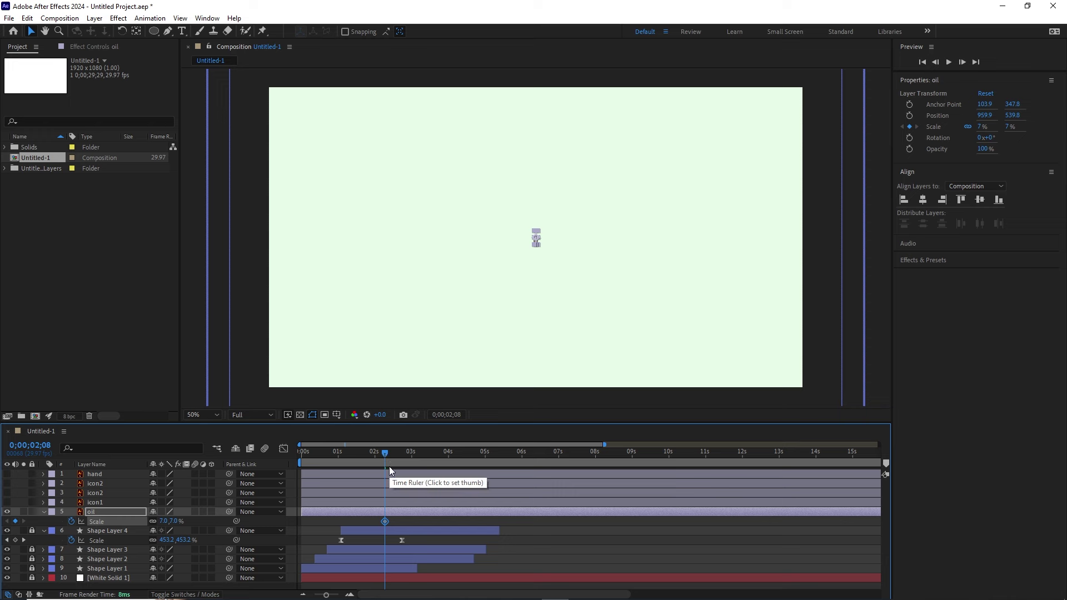
{"action": "key", "text": "space"}
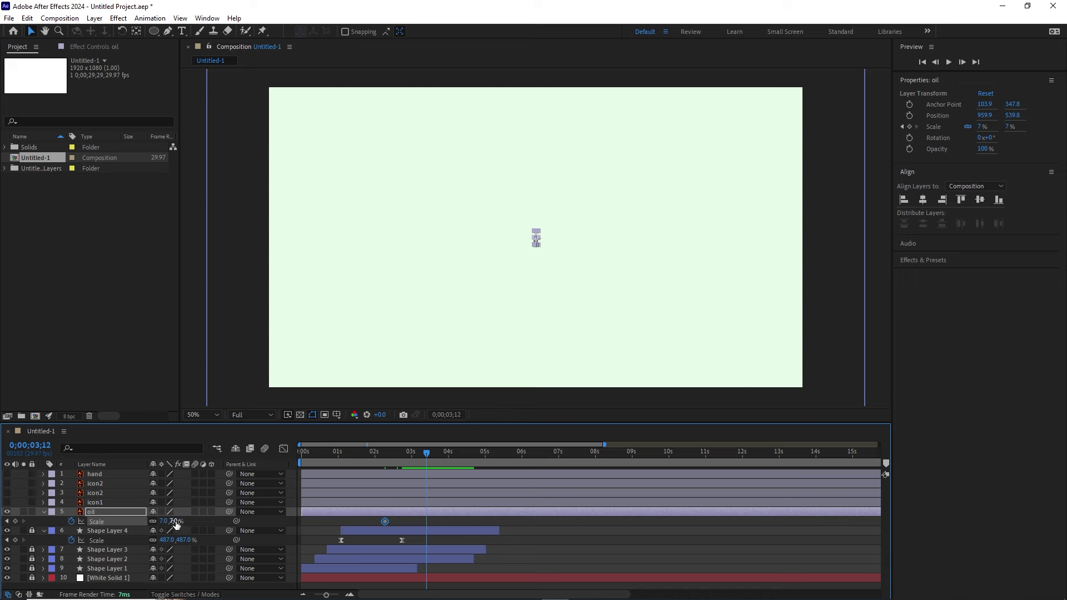
{"action": "left_click_drag", "start_coordinate": [176, 523], "coordinate": [254, 519]}
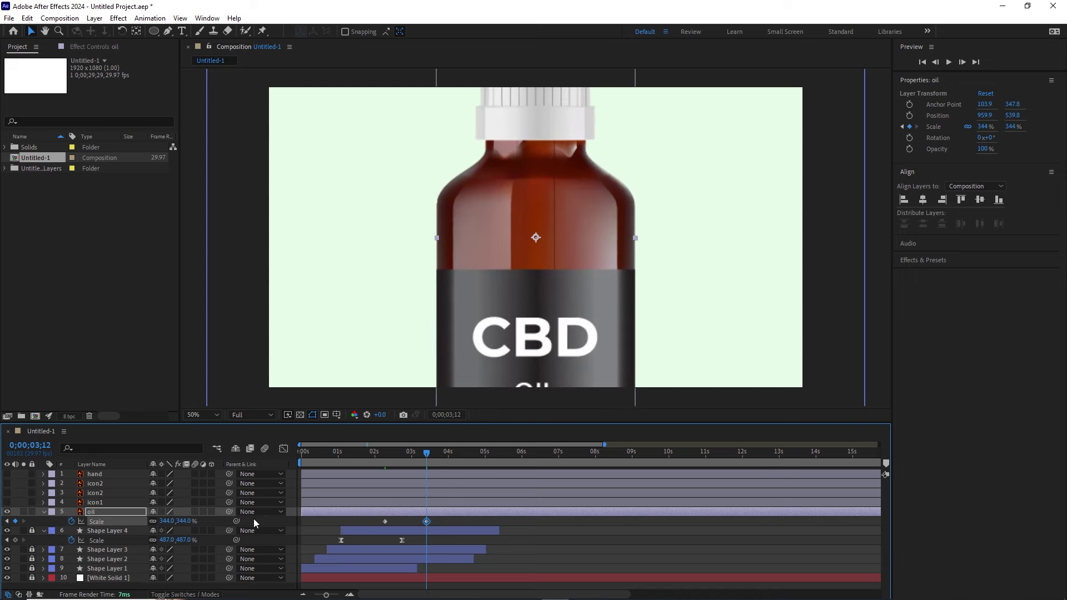
{"action": "left_click", "coordinate": [184, 521]}
{"action": "type", "text": "100"}
{"action": "key", "text": "Return"}
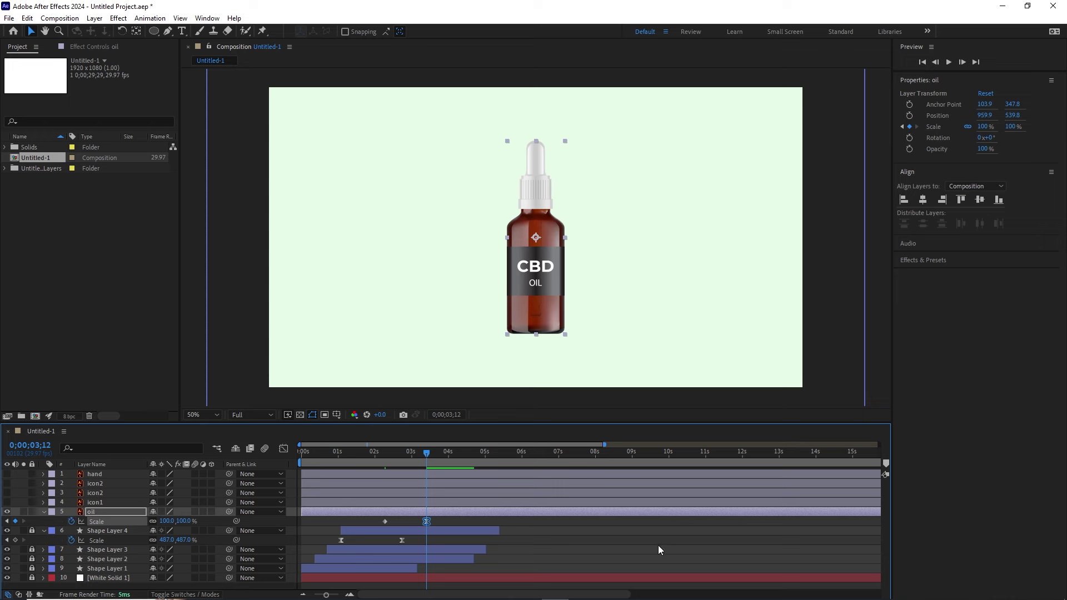
{"action": "left_click_drag", "start_coordinate": [438, 519], "coordinate": [367, 525]}
In the Graph Editor, drag the first Scale keyframe's handle so the curve rises steeply and eases into 100%.
{"action": "left_click", "coordinate": [283, 449]}
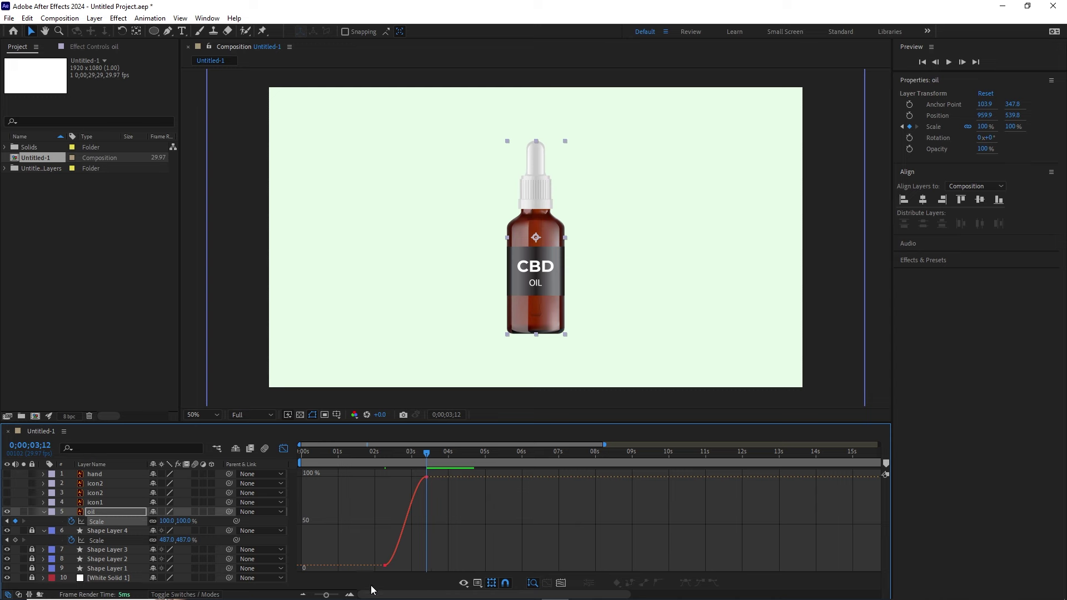
{"action": "left_click", "coordinate": [349, 595]}
{"action": "left_click", "coordinate": [350, 594]}
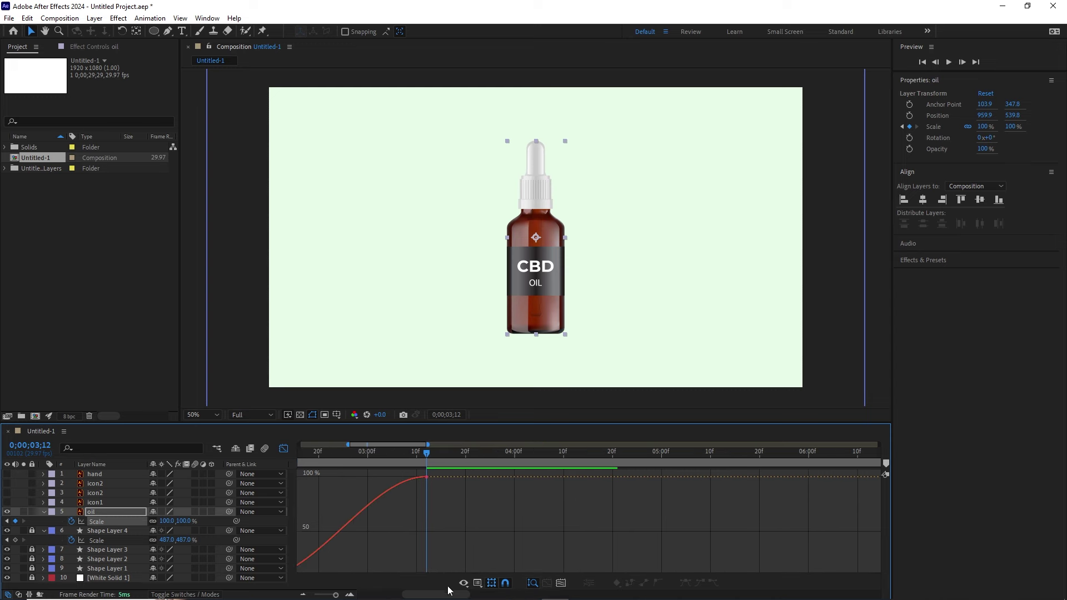
{"action": "left_click_drag", "start_coordinate": [448, 594], "coordinate": [423, 598]}
{"action": "left_click_drag", "start_coordinate": [433, 546], "coordinate": [406, 583]}
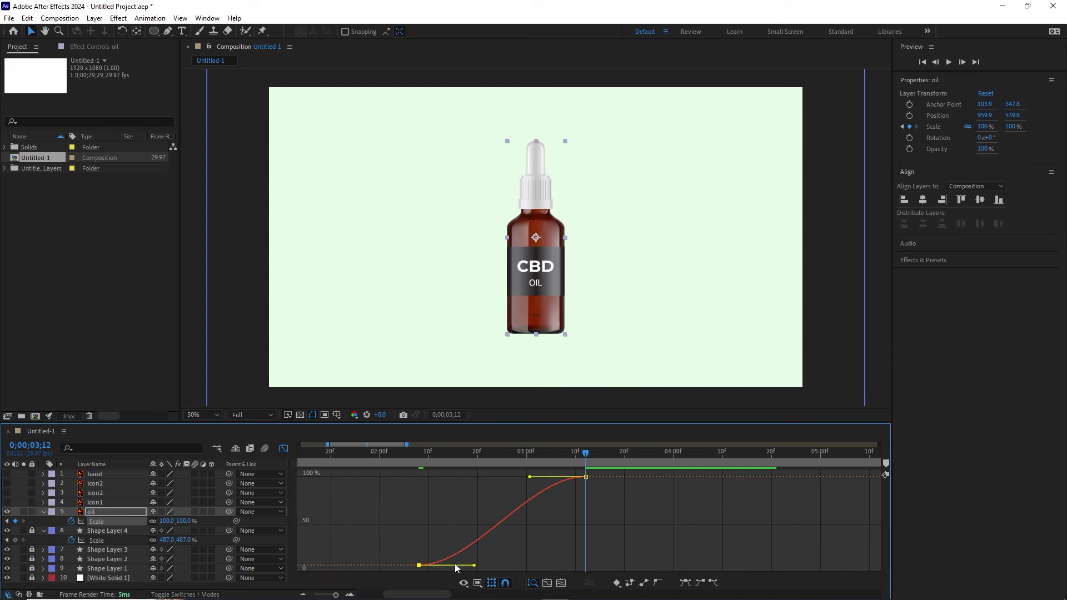
{"action": "left_click_drag", "start_coordinate": [474, 567], "coordinate": [445, 536]}
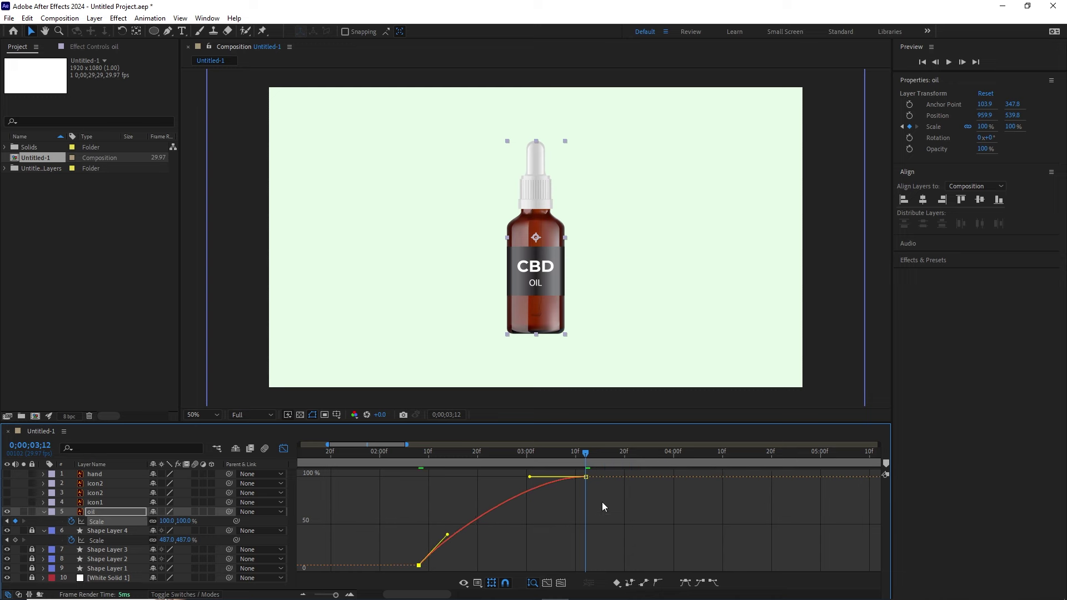
{"action": "left_click_drag", "start_coordinate": [606, 496], "coordinate": [517, 477]}
{"action": "left_click", "coordinate": [283, 449]}
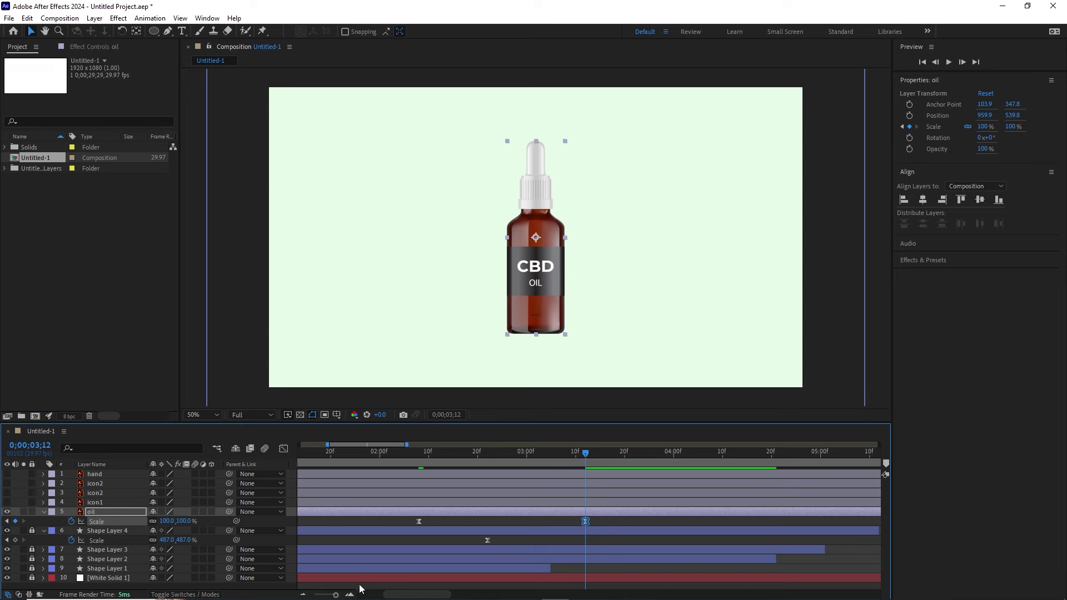
{"action": "left_click_drag", "start_coordinate": [335, 595], "coordinate": [329, 594]}
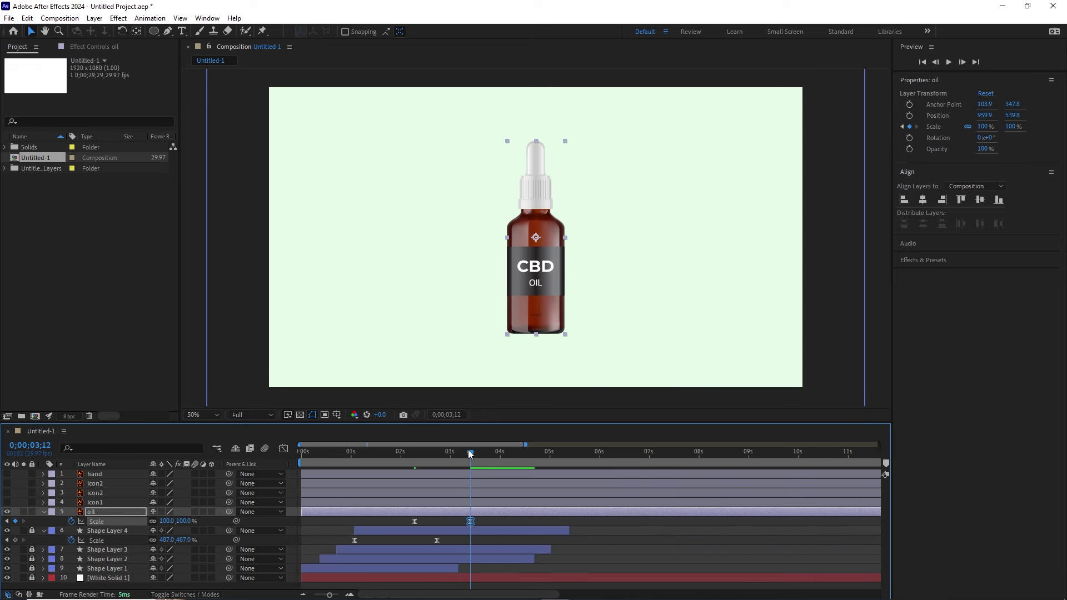
Trim the oil layer's in-point to about 2 s, slide it earlier to finish by 2;27, and preview.
{"action": "left_click_drag", "start_coordinate": [470, 454], "coordinate": [414, 454]}
{"action": "left_click_drag", "start_coordinate": [303, 515], "coordinate": [407, 511]}
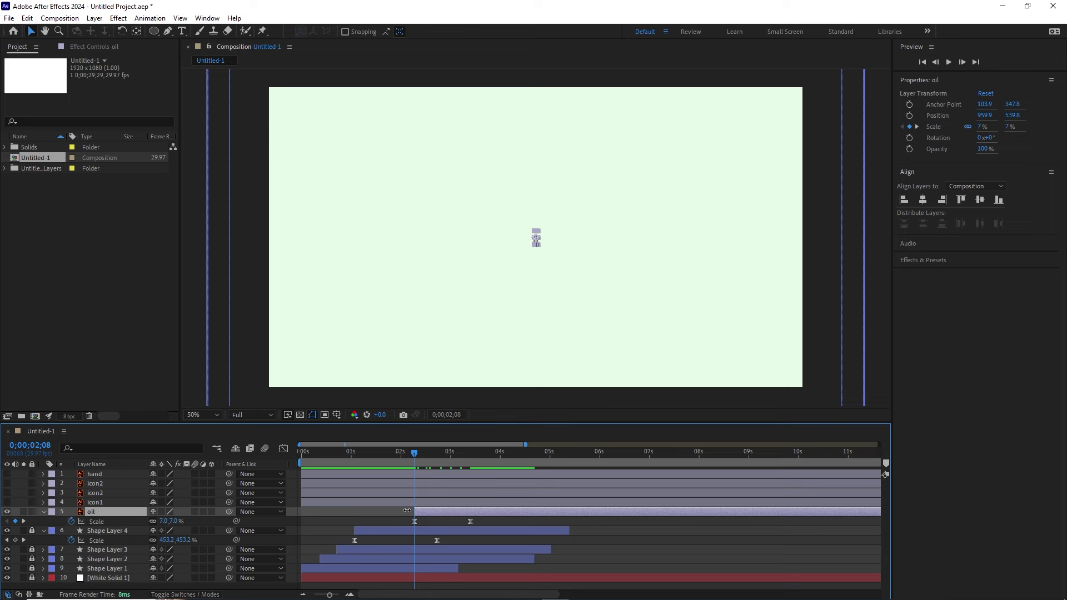
{"action": "mouse_move", "coordinate": [414, 452]}
{"action": "left_mouse_down"}
{"action": "mouse_move", "coordinate": [473, 459]}
{"action": "mouse_move", "coordinate": [412, 463]}
{"action": "left_mouse_up"}
{"action": "left_click_drag", "start_coordinate": [459, 512], "coordinate": [428, 511]}
{"action": "left_click_drag", "start_coordinate": [412, 456], "coordinate": [339, 473]}
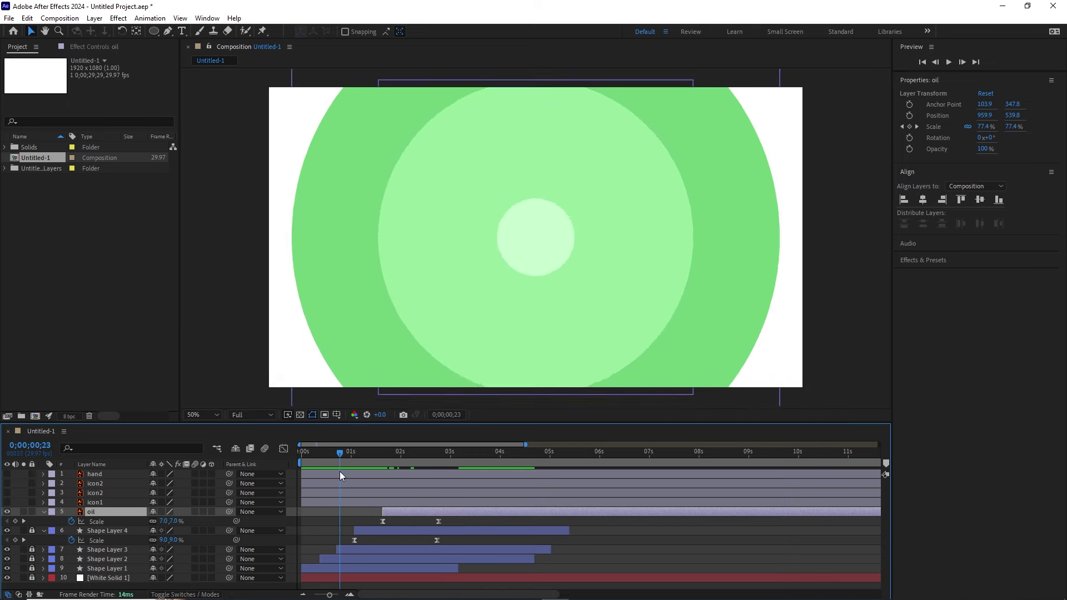
{"action": "key", "text": "space"}
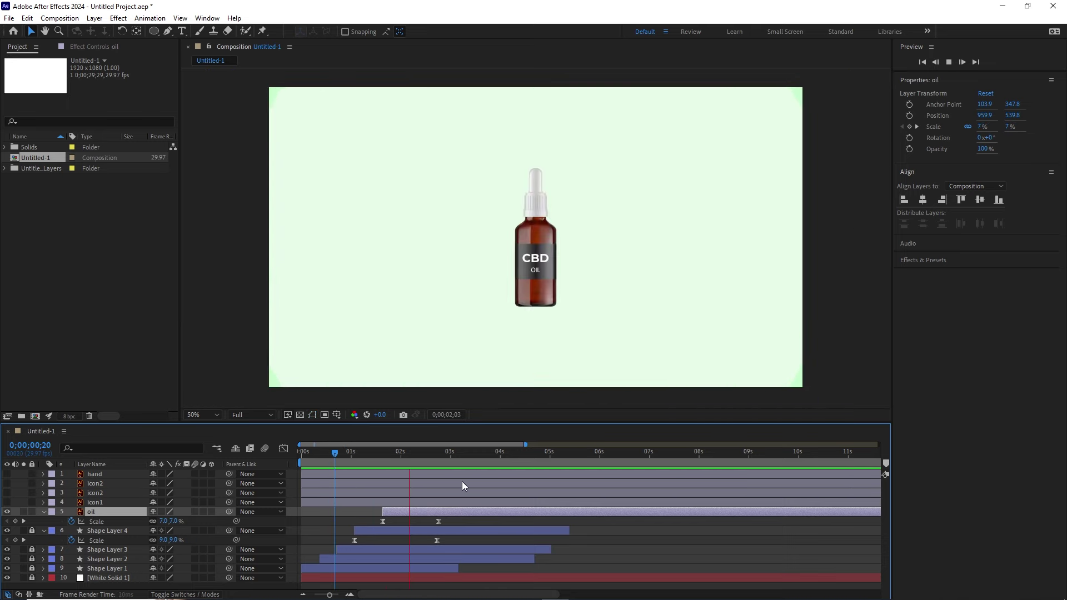
{"action": "key", "text": "space"}
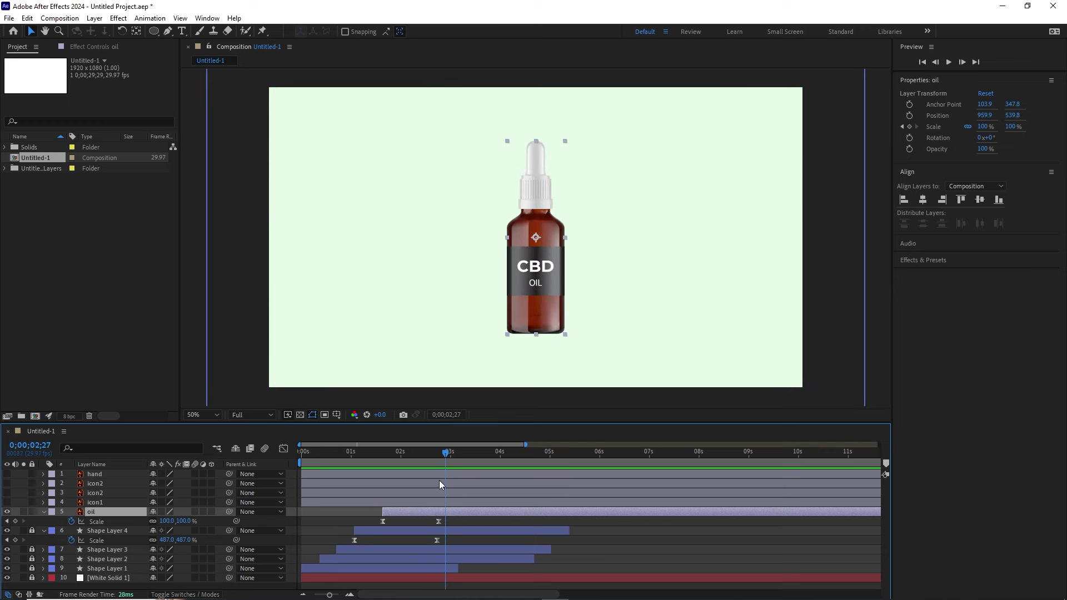
Place the visible hand layer above oil at position 442.3, 671.6 so its fingers pinch the bottle.
{"action": "left_click", "coordinate": [100, 476]}
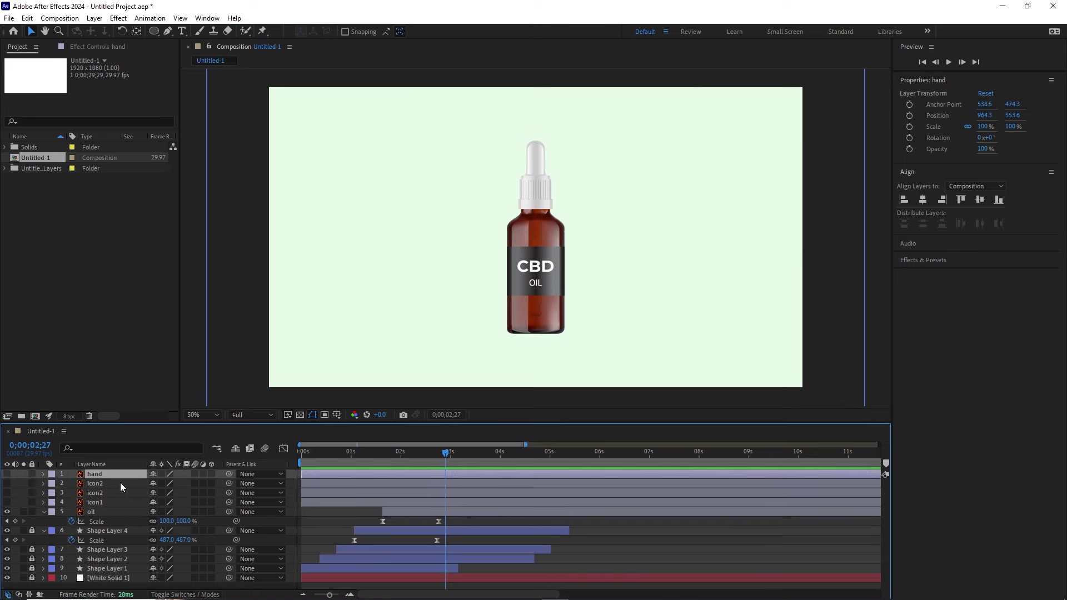
{"action": "left_click_drag", "start_coordinate": [101, 478], "coordinate": [102, 508]}
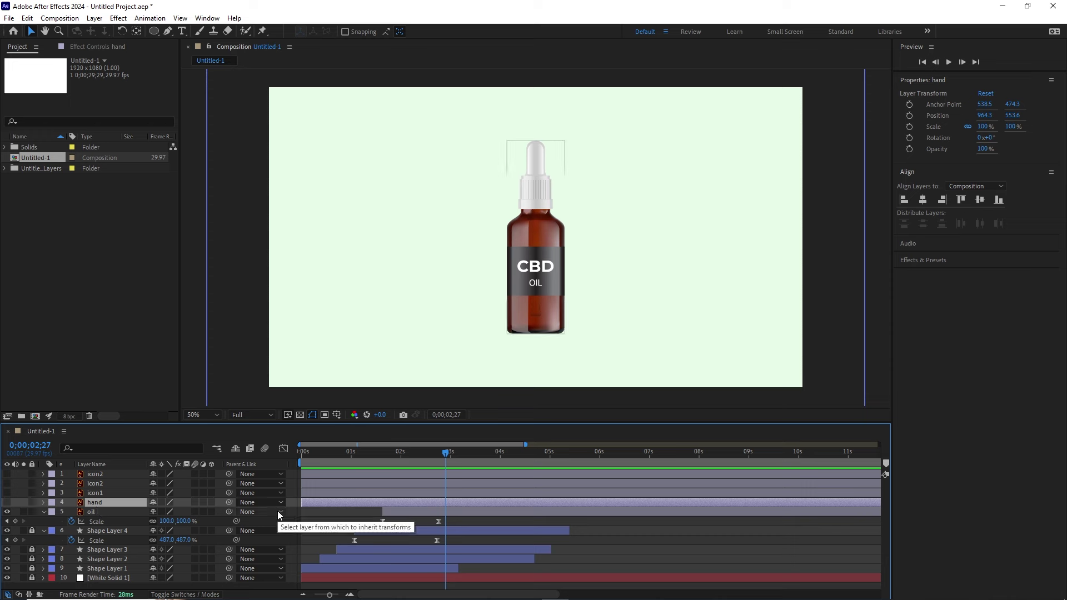
{"action": "left_click", "coordinate": [7, 502]}
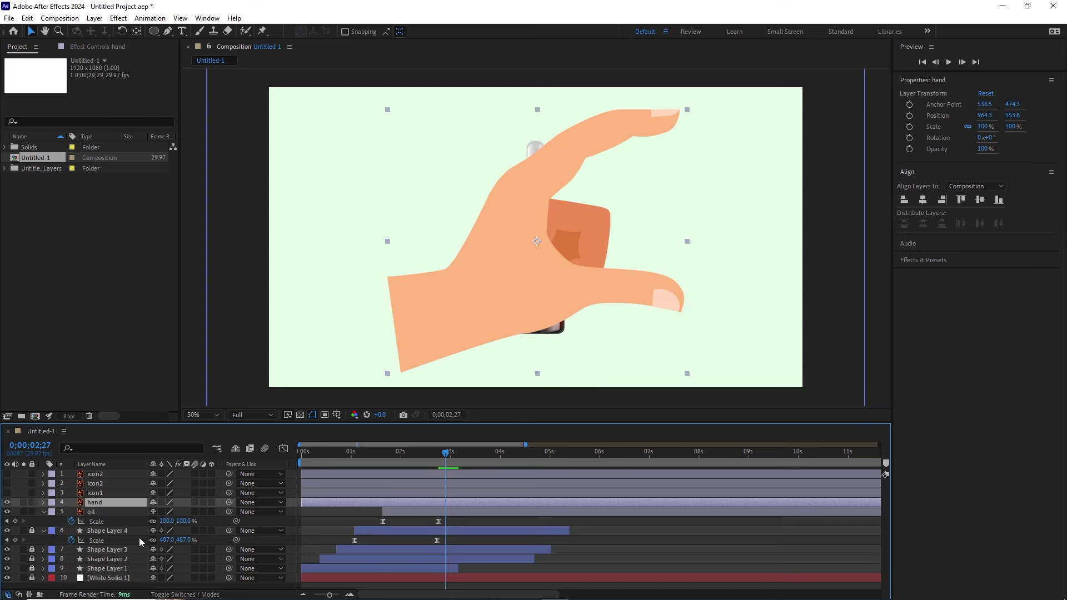
{"action": "left_click_drag", "start_coordinate": [521, 257], "coordinate": [389, 308]}
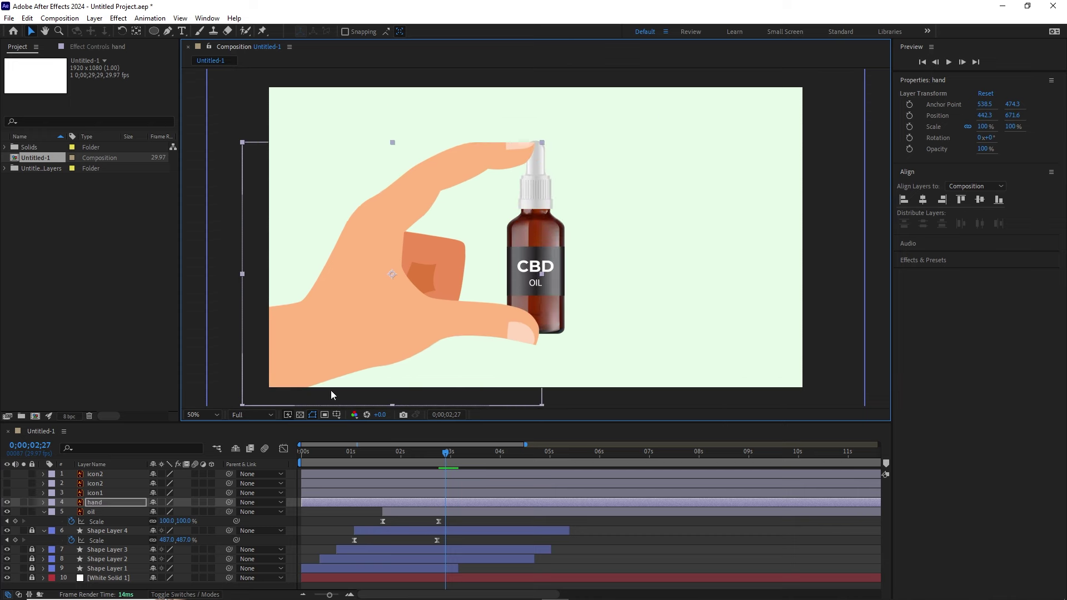
{"action": "key", "text": "p"}
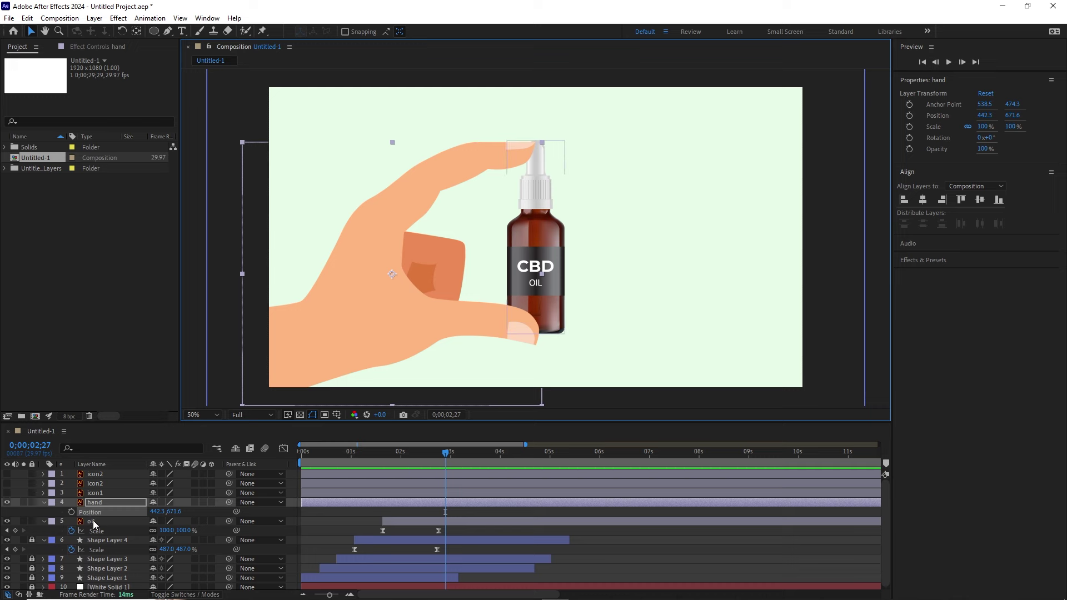
Separate the hand's Position into X 442.3 and Y 671.6, then deselect the layer.
{"action": "right_click", "coordinate": [92, 517]}
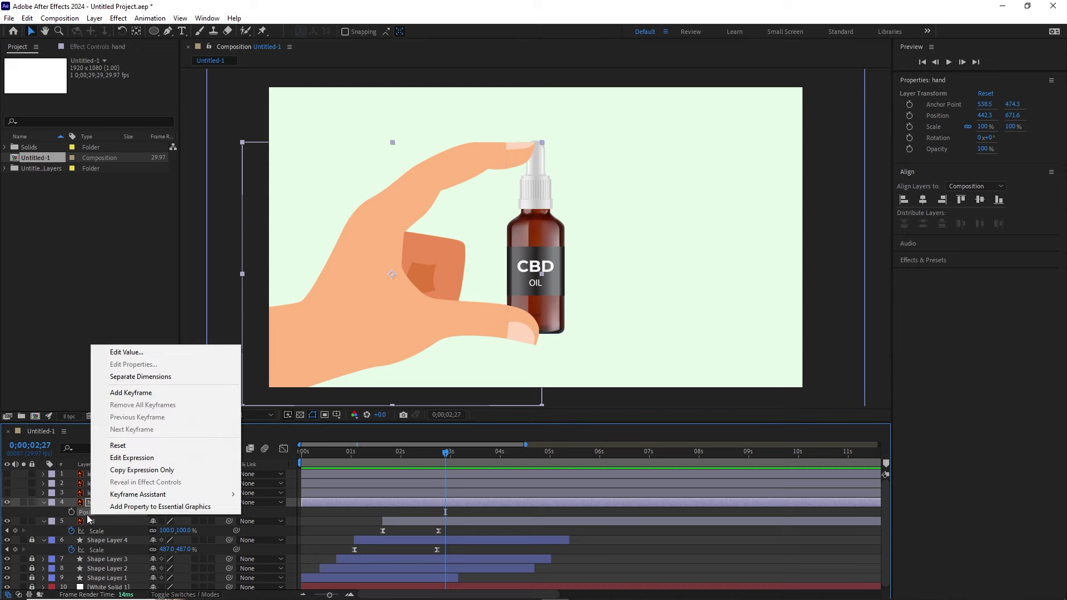
{"action": "left_click", "coordinate": [139, 376]}
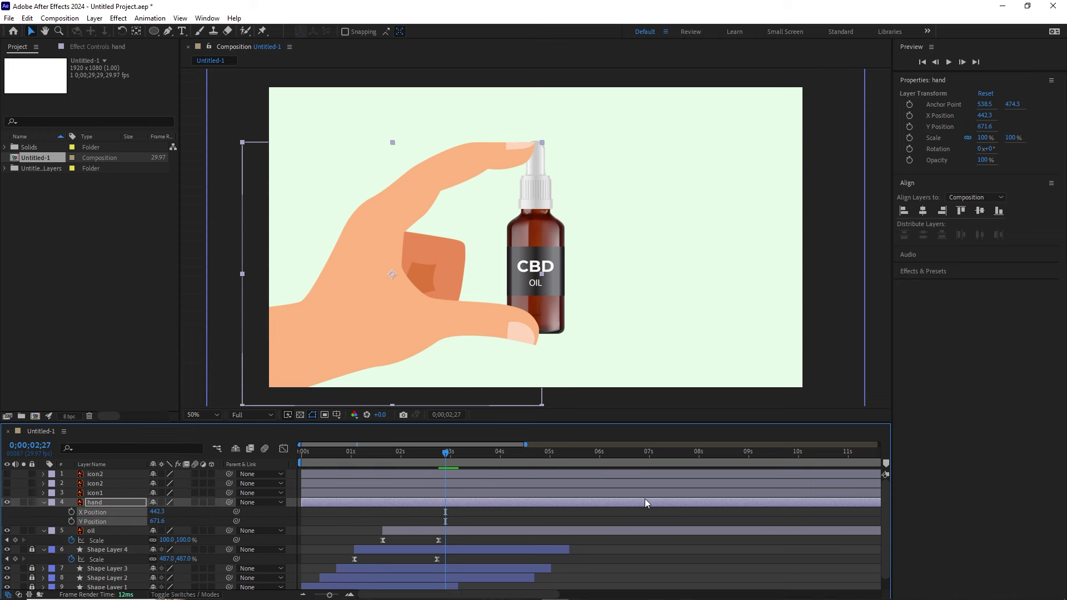
{"action": "left_click", "coordinate": [842, 384]}
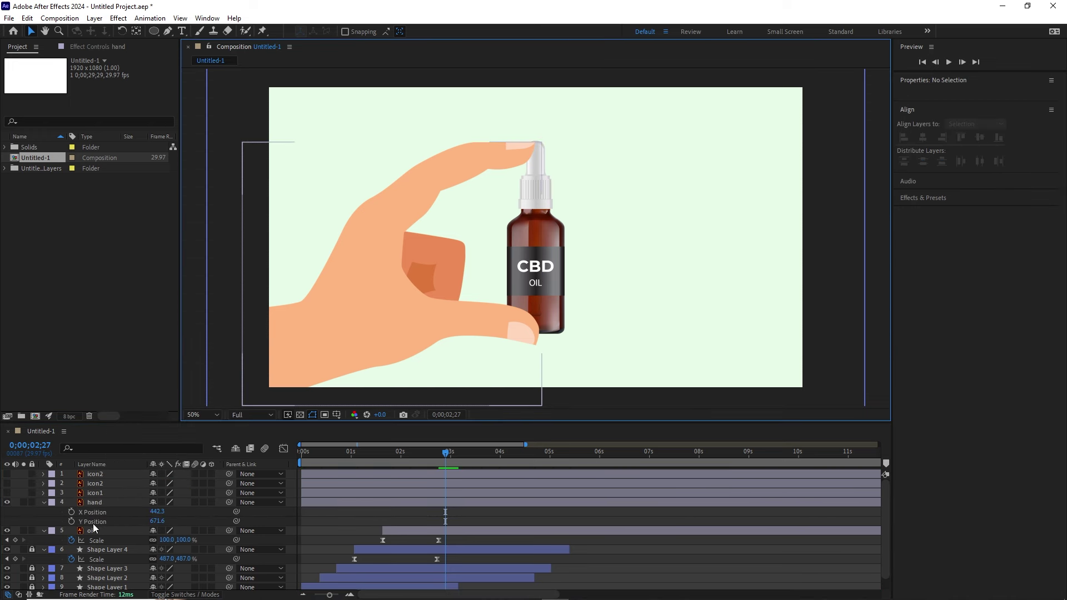
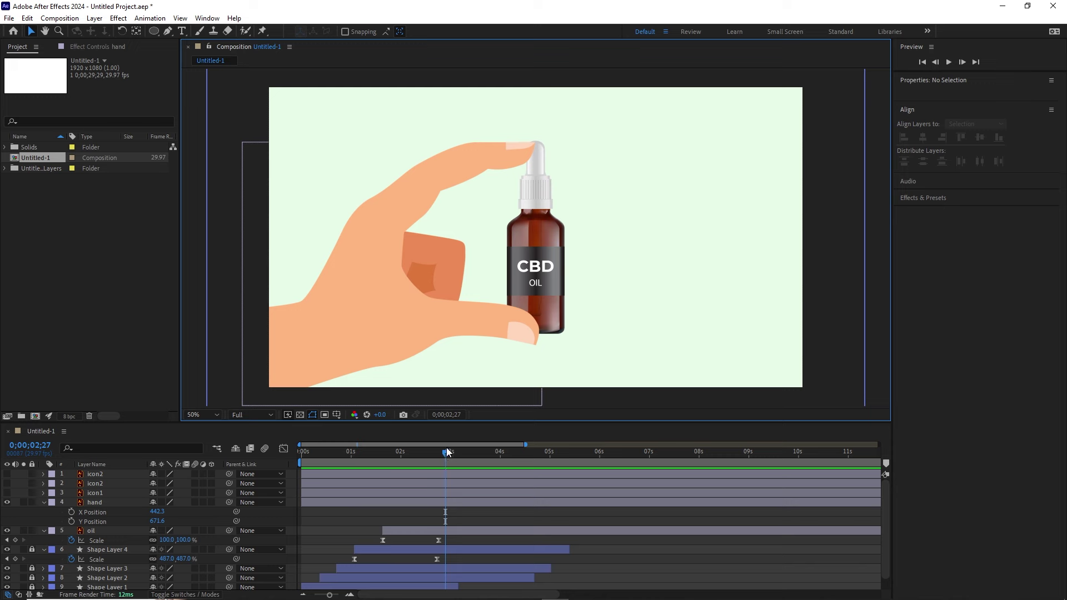
Move the hand off-screen left to X -567.7 at 3;16 and start an X Position keyframe.
{"action": "left_click", "coordinate": [402, 459]}
{"action": "left_click_drag", "start_coordinate": [404, 464], "coordinate": [477, 458]}
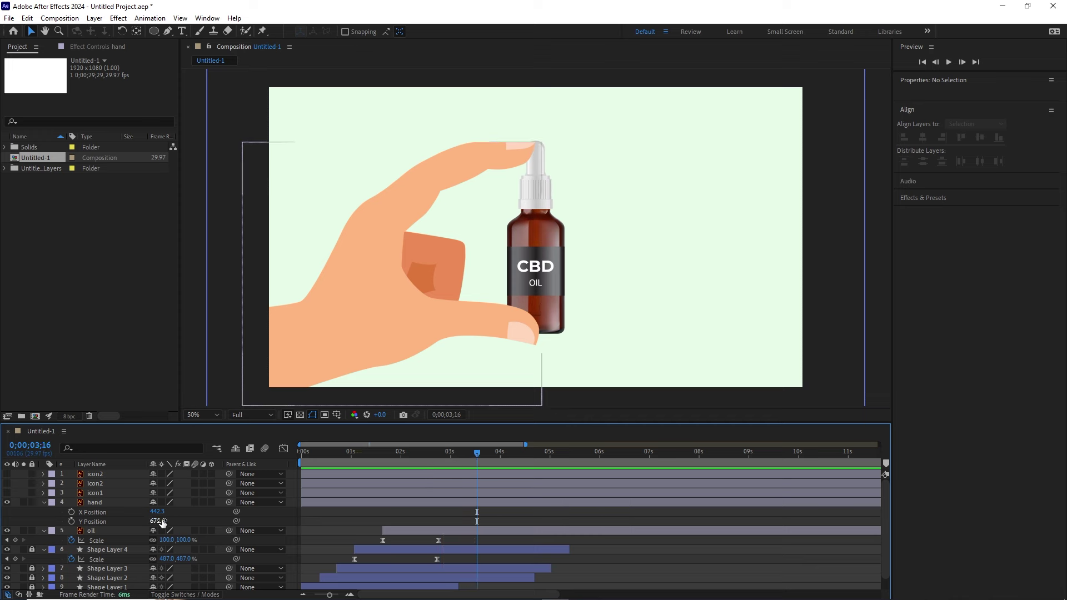
{"action": "left_click_drag", "start_coordinate": [158, 512], "coordinate": [72, 512]}
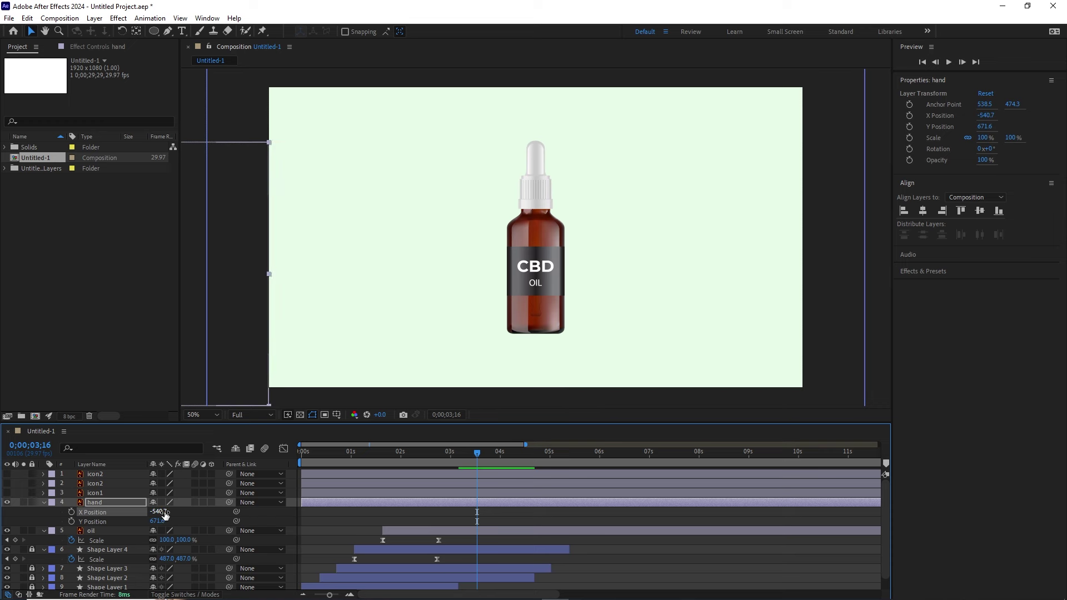
{"action": "left_click_drag", "start_coordinate": [161, 512], "coordinate": [147, 512]}
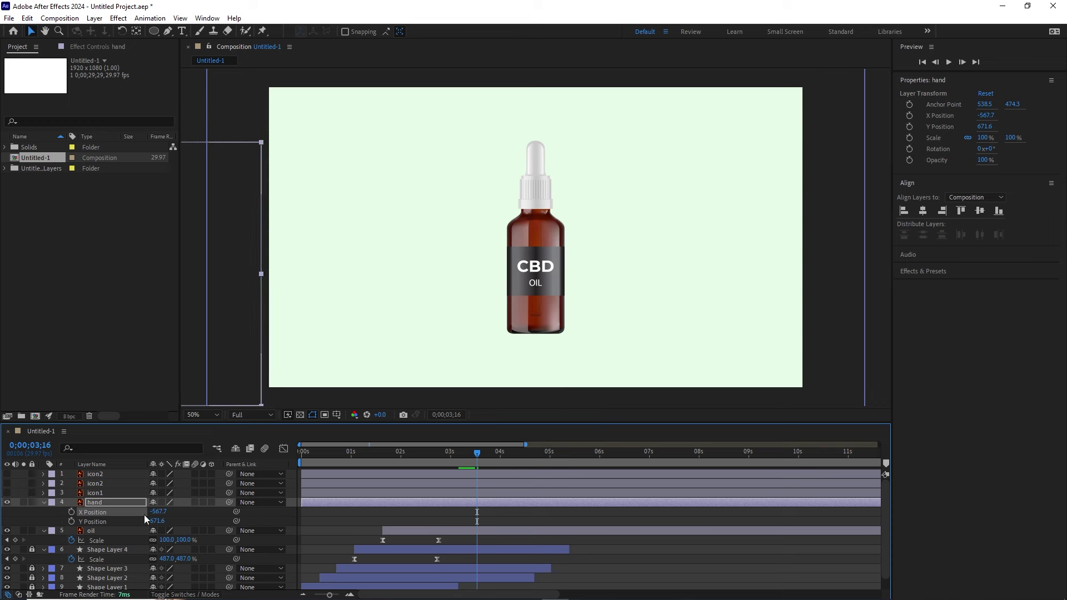
{"action": "left_click", "coordinate": [72, 513]}
At 4;11, slide the hand in to X 452.3 so it grips the bottle.
{"action": "key", "text": "shift+Page_Down"}
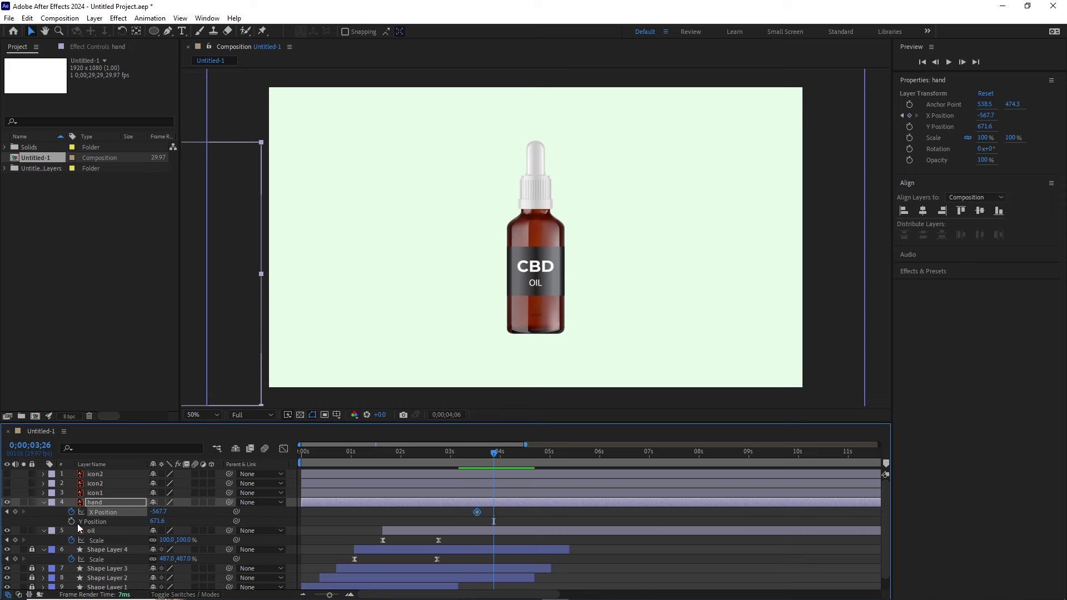
{"action": "key", "text": "shift+Page_Down"}
{"action": "key", "text": "Page_Down"}
{"action": "key", "text": "Page_Down"}
{"action": "key", "text": "Page_Down"}
{"action": "key", "text": "Page_Down"}
{"action": "key", "text": "Page_Down"}
{"action": "left_click_drag", "start_coordinate": [157, 514], "coordinate": [806, 599]}
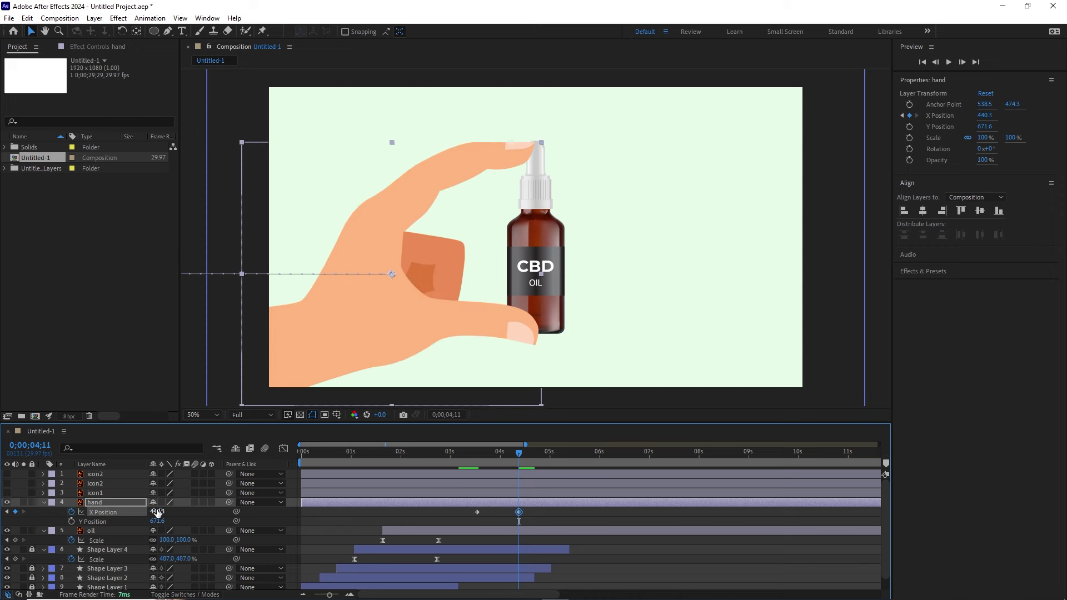
{"action": "left_click_drag", "start_coordinate": [157, 511], "coordinate": [164, 512]}
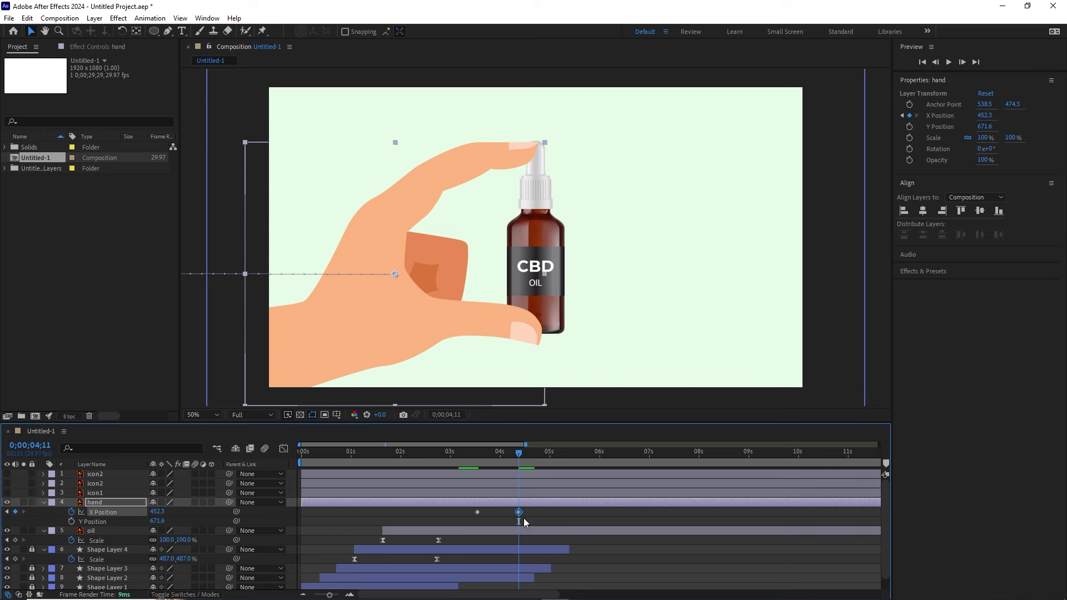
{"action": "left_click", "coordinate": [543, 517]}
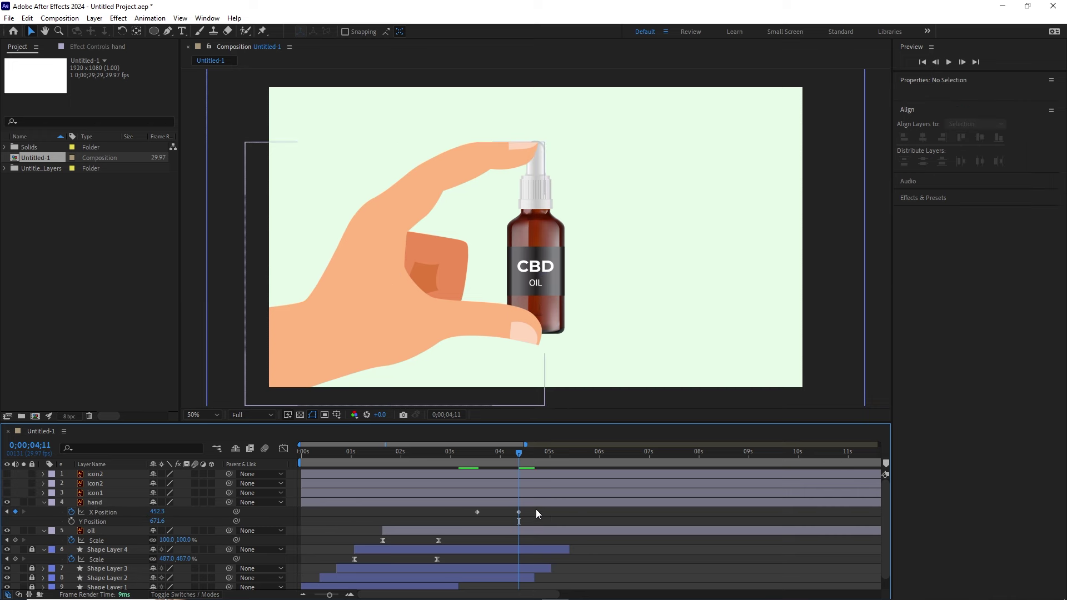
{"action": "left_click", "coordinate": [518, 512]}
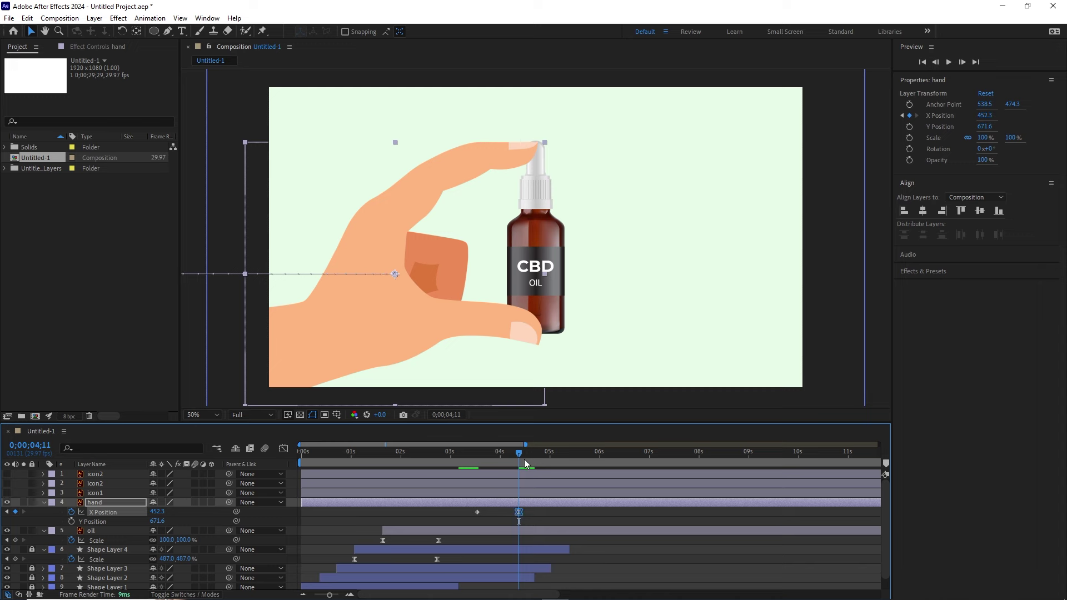
Preview the hand sliding into frame from about 1;25.
{"action": "left_click_drag", "start_coordinate": [524, 459], "coordinate": [443, 465]}
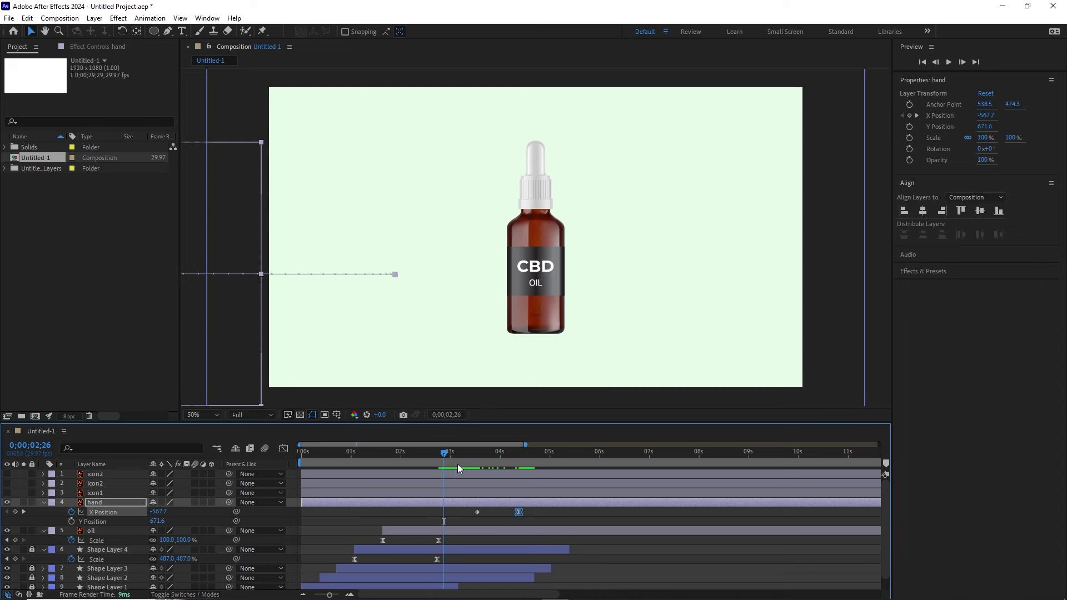
{"action": "key", "text": "space"}
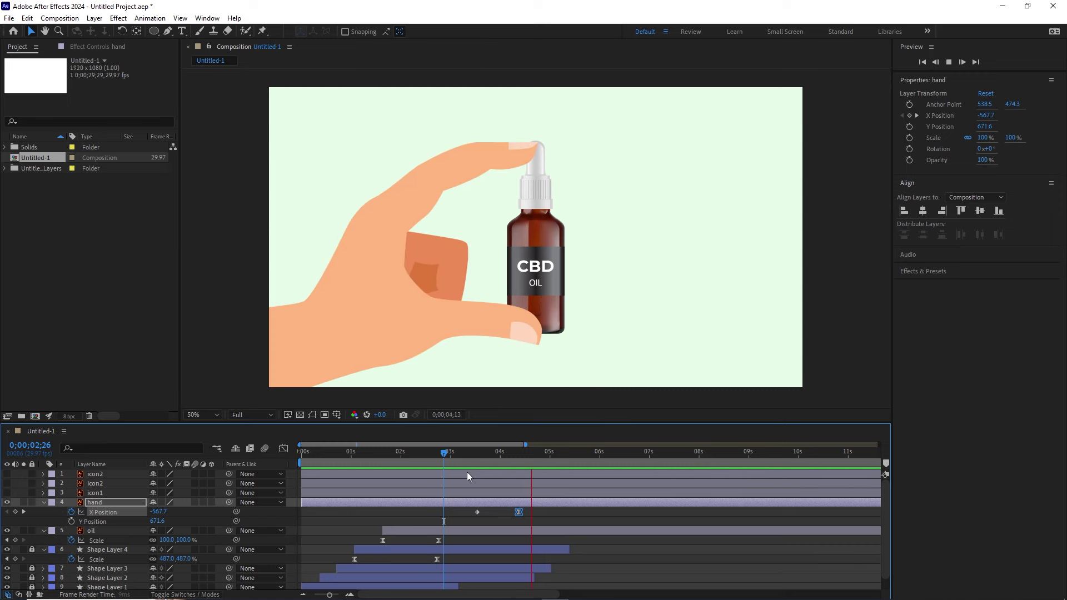
{"action": "left_click", "coordinate": [519, 461]}
{"action": "left_click_drag", "start_coordinate": [489, 455], "coordinate": [393, 468]}
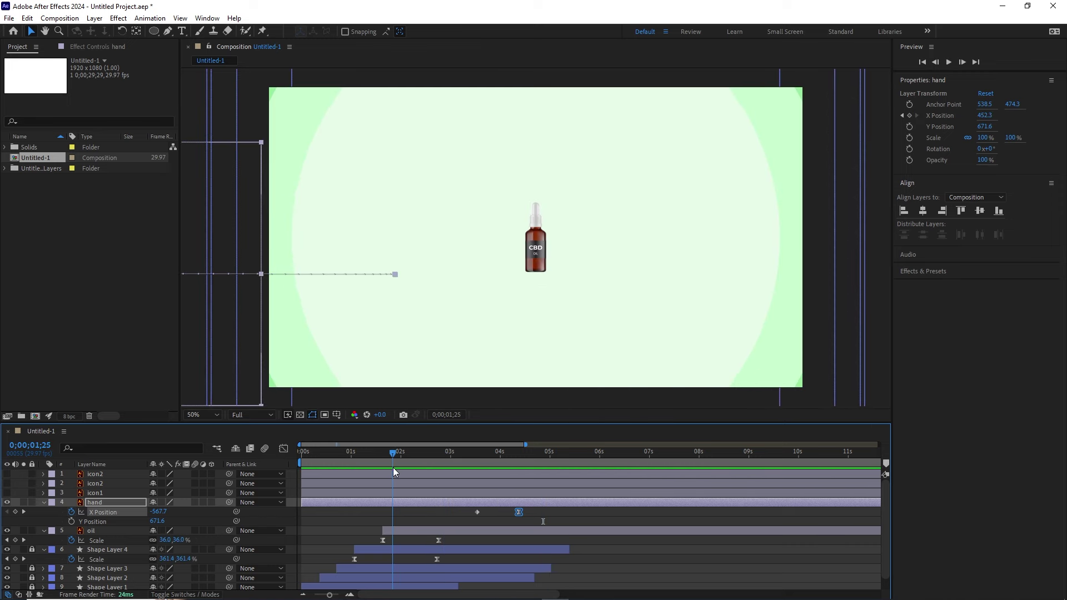
{"action": "key", "text": "space"}
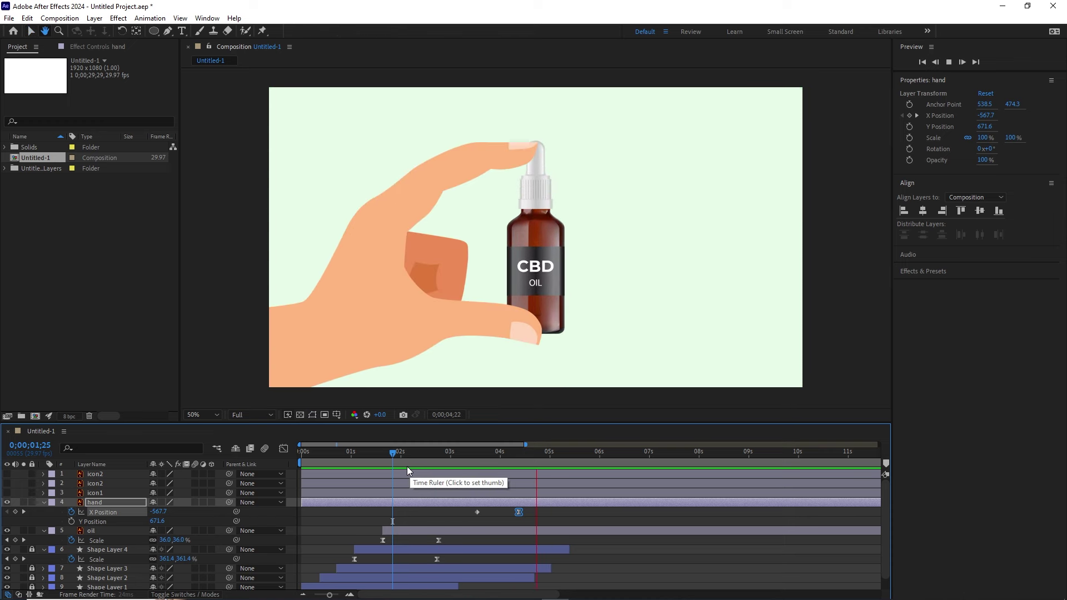
{"action": "left_click_drag", "start_coordinate": [465, 463], "coordinate": [534, 460]}
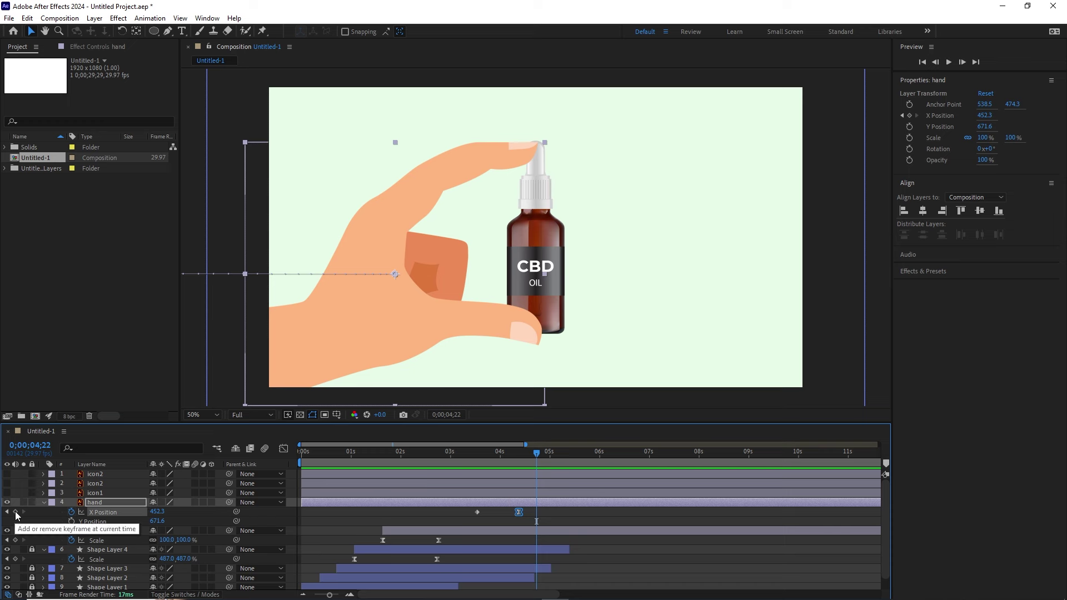
Add a hold keyframe at 4;22, then move the hand off-screen to X -582.7 at 5;09.
{"action": "left_click", "coordinate": [16, 512]}
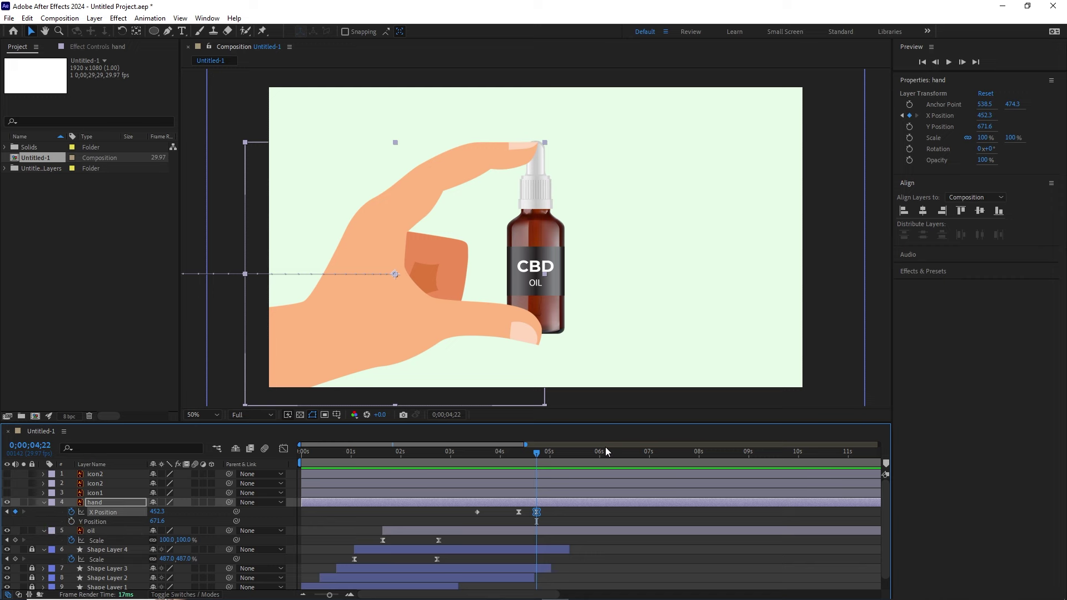
{"action": "key", "text": "space"}
{"action": "key", "text": "space"}
{"action": "key", "text": "Page_Up"}
{"action": "key", "text": "Page_Up"}
{"action": "key", "text": "Page_Up"}
{"action": "left_click_drag", "start_coordinate": [157, 511], "coordinate": [3, 511]}
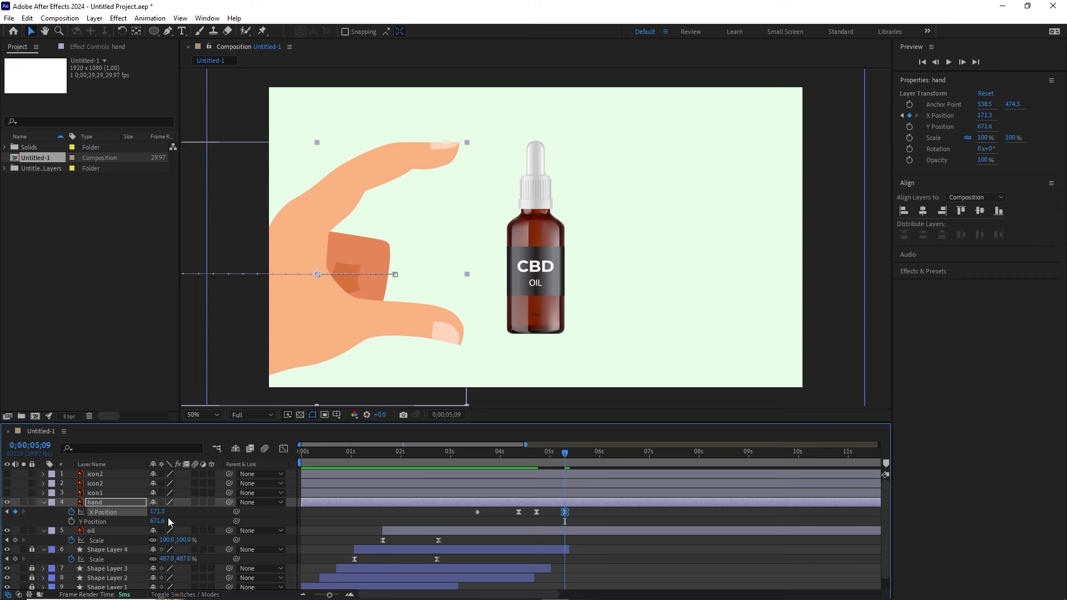
{"action": "left_click_drag", "start_coordinate": [158, 512], "coordinate": [74, 511]}
{"action": "left_click_drag", "start_coordinate": [162, 512], "coordinate": [88, 512]}
Check the hold, select the hand's exit keyframes and show the Graph Editor.
{"action": "left_click", "coordinate": [584, 513]}
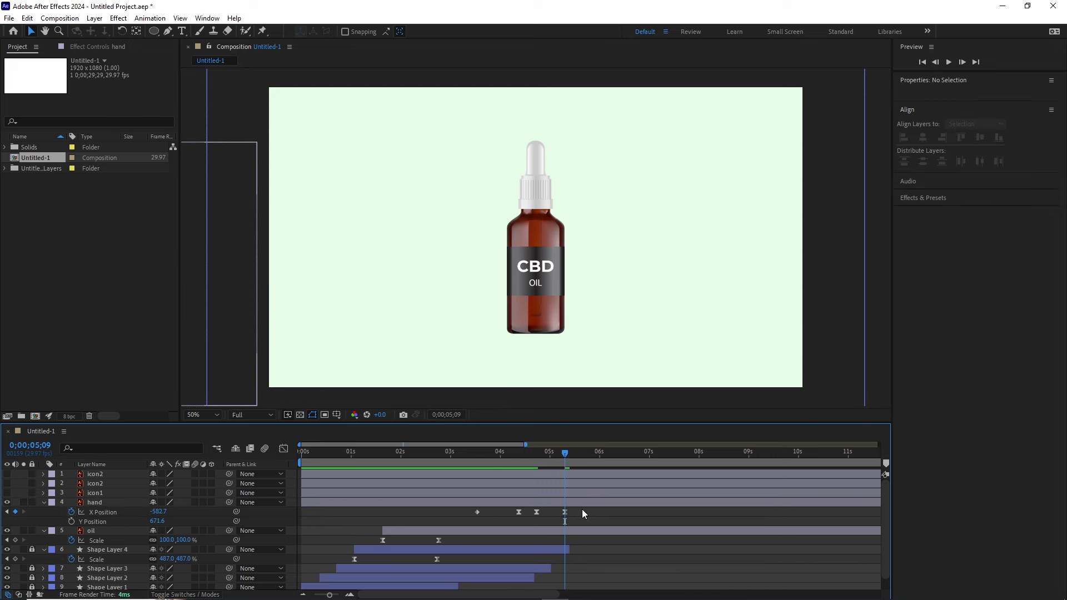
{"action": "left_click", "coordinate": [565, 512]}
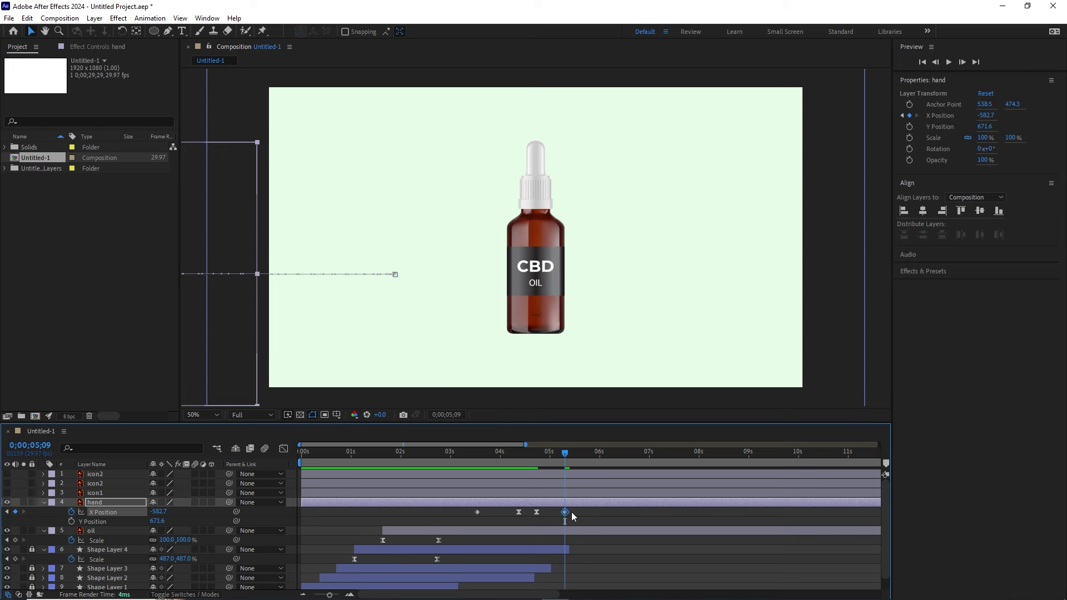
{"action": "left_click", "coordinate": [537, 461]}
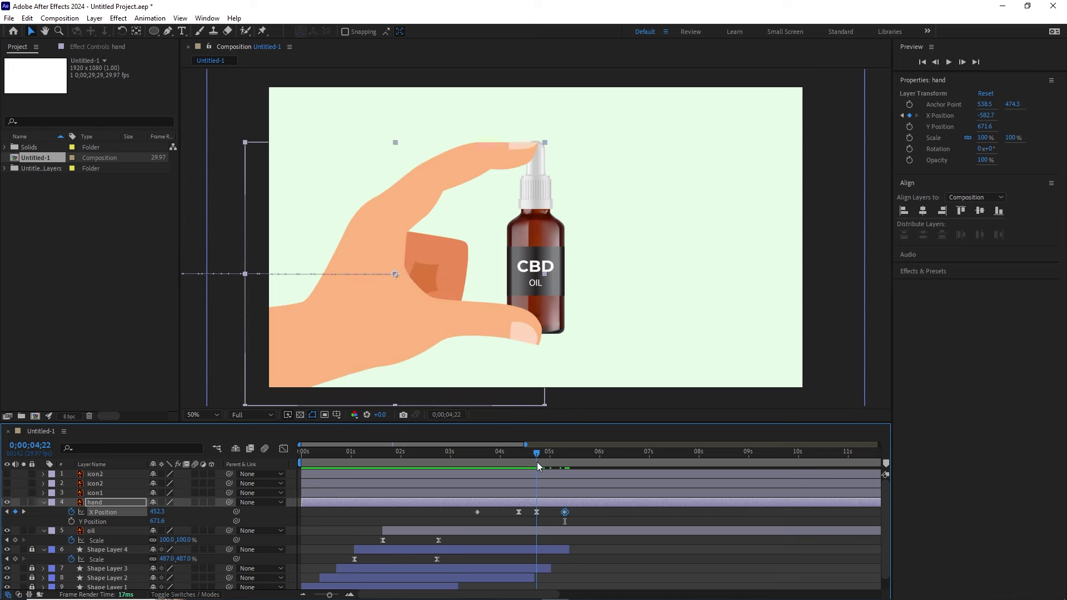
{"action": "left_click_drag", "start_coordinate": [537, 462], "coordinate": [558, 472]}
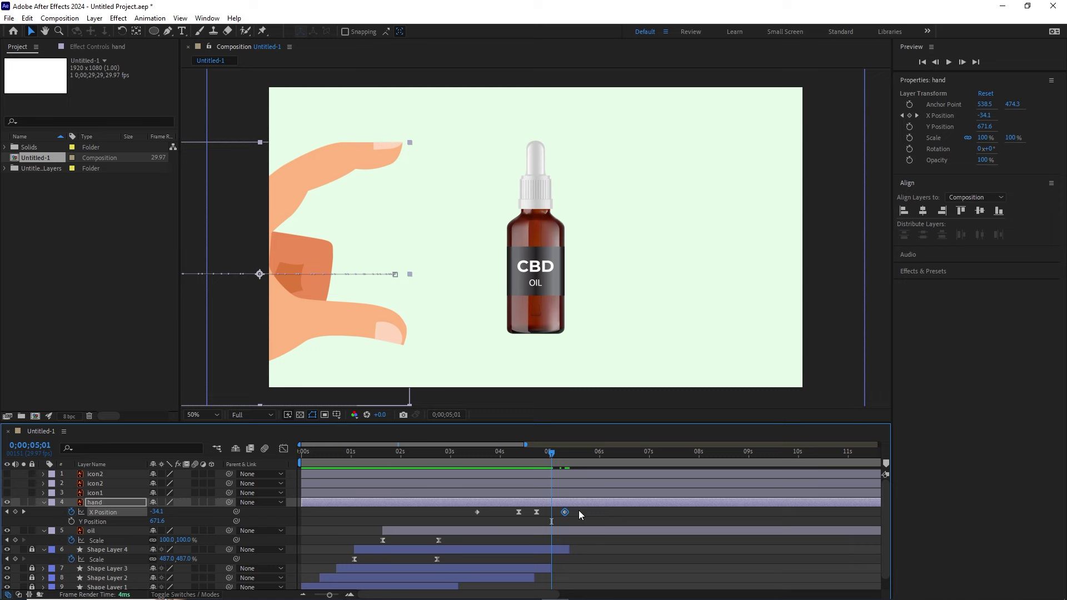
{"action": "left_click_drag", "start_coordinate": [579, 511], "coordinate": [536, 516]}
{"action": "left_click", "coordinate": [283, 449]}
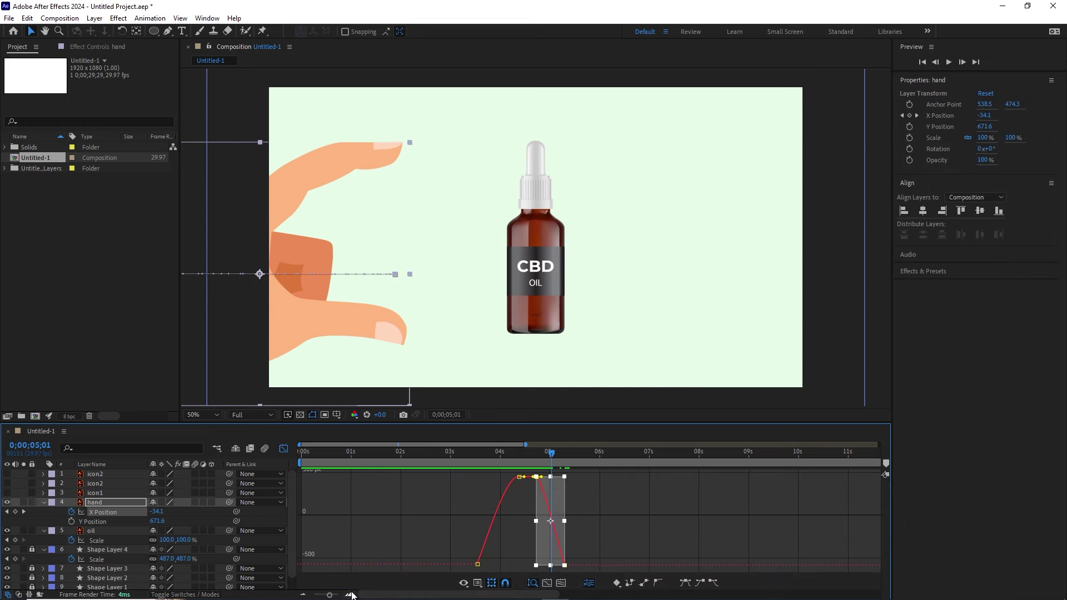
Zoom in and drag out the hold keyframe's bezier handle so the exit starts gently.
{"action": "left_click", "coordinate": [352, 595]}
{"action": "left_click", "coordinate": [351, 595]}
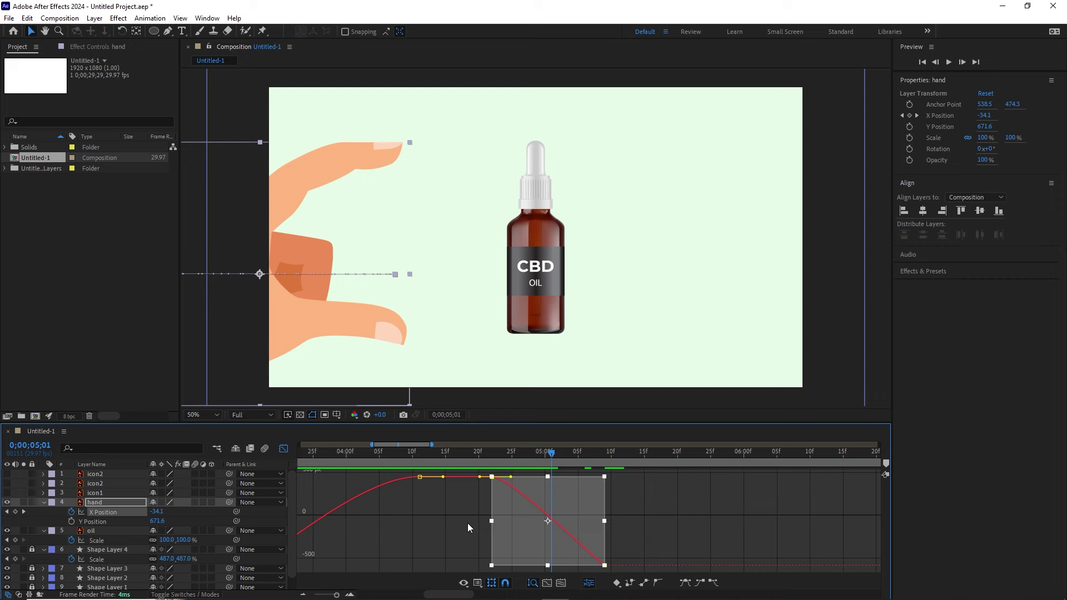
{"action": "left_click_drag", "start_coordinate": [503, 509], "coordinate": [492, 483]}
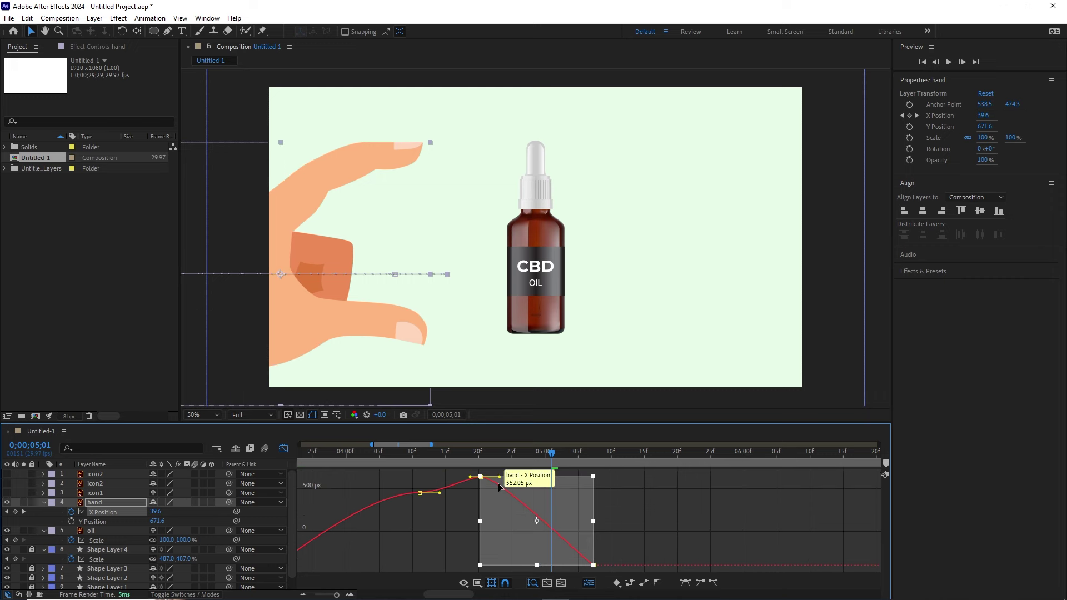
{"action": "key", "text": "ctrl+z"}
{"action": "left_click", "coordinate": [487, 505]}
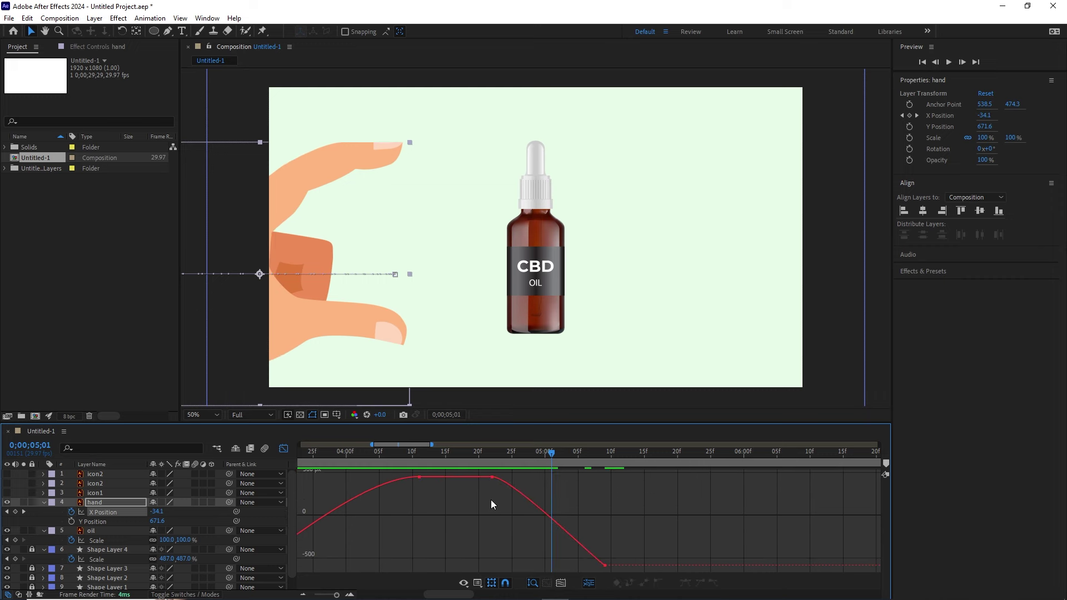
{"action": "left_click", "coordinate": [493, 478]}
{"action": "left_click_drag", "start_coordinate": [511, 478], "coordinate": [526, 478]}
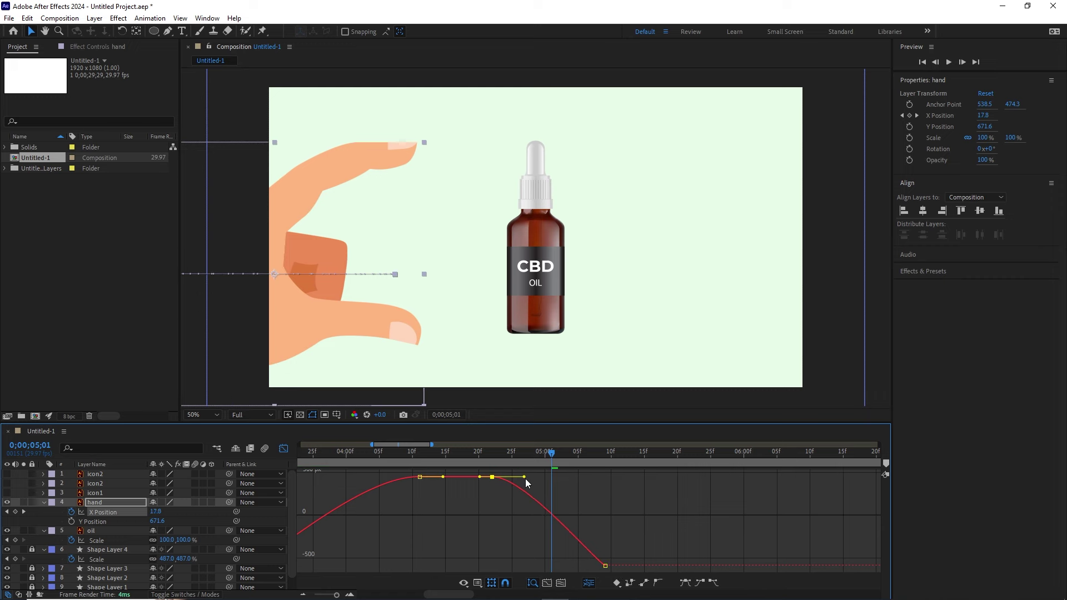
Ease the final exit keyframe with F9, reshape its handle, and turn off the Graph Editor.
{"action": "left_click", "coordinate": [622, 546]}
{"action": "left_click", "coordinate": [605, 566]}
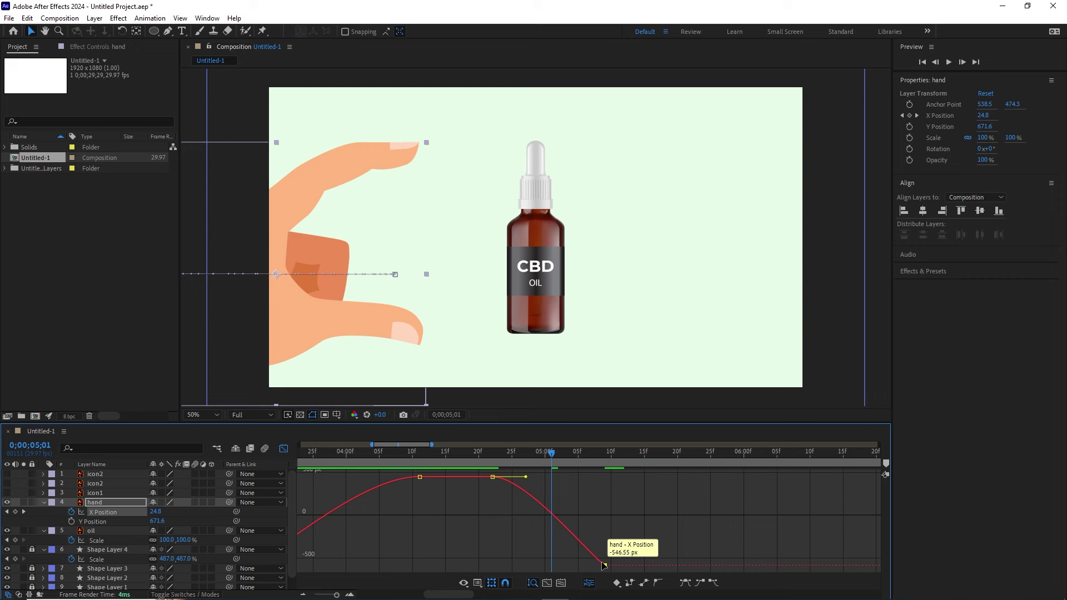
{"action": "key", "text": "F9"}
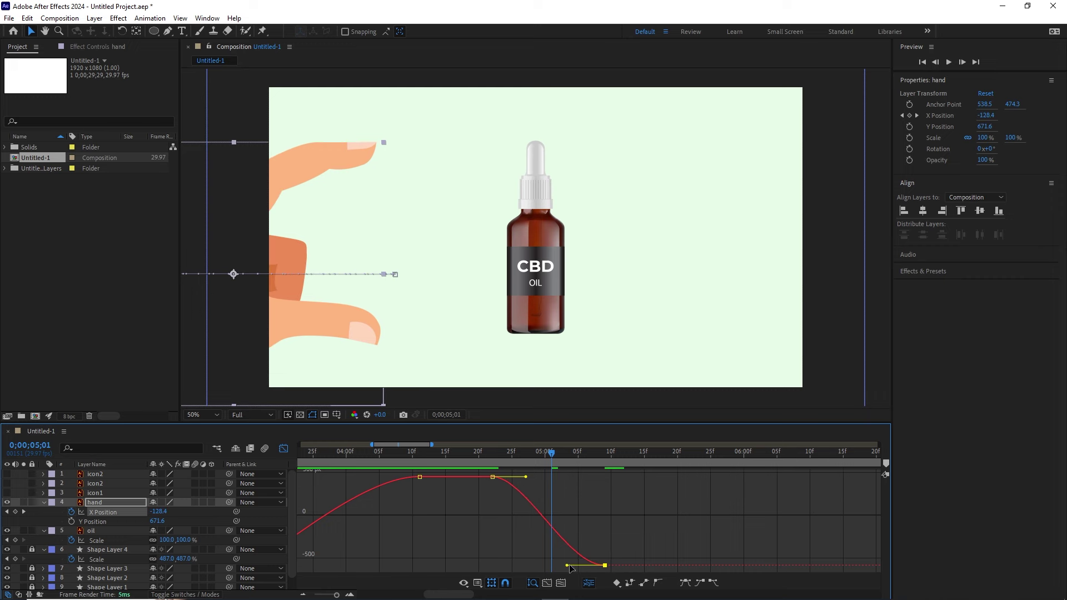
{"action": "left_click_drag", "start_coordinate": [568, 566], "coordinate": [594, 550]}
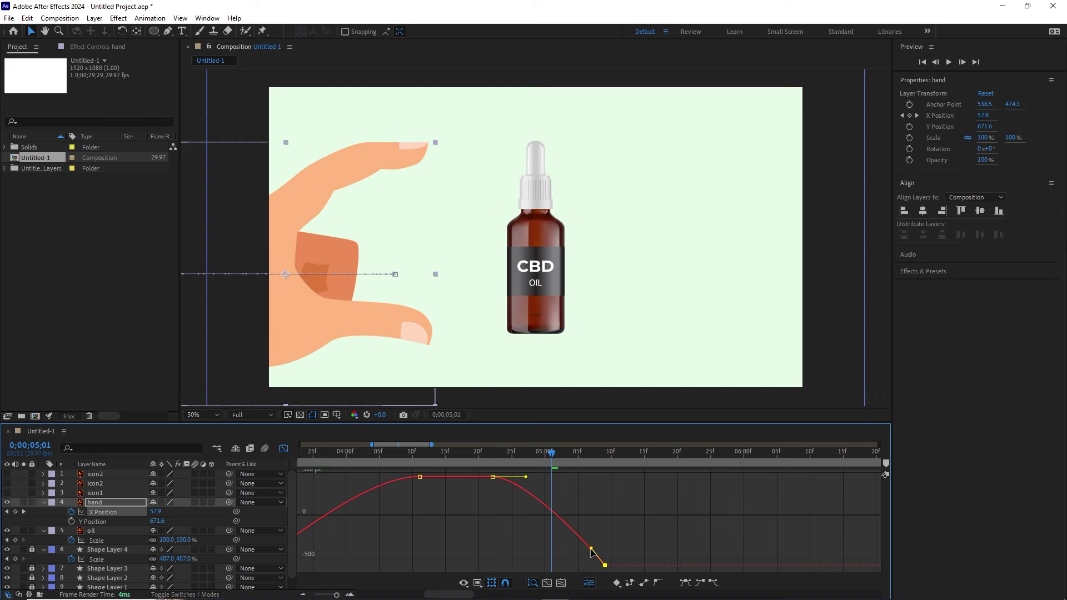
{"action": "left_click", "coordinate": [283, 448]}
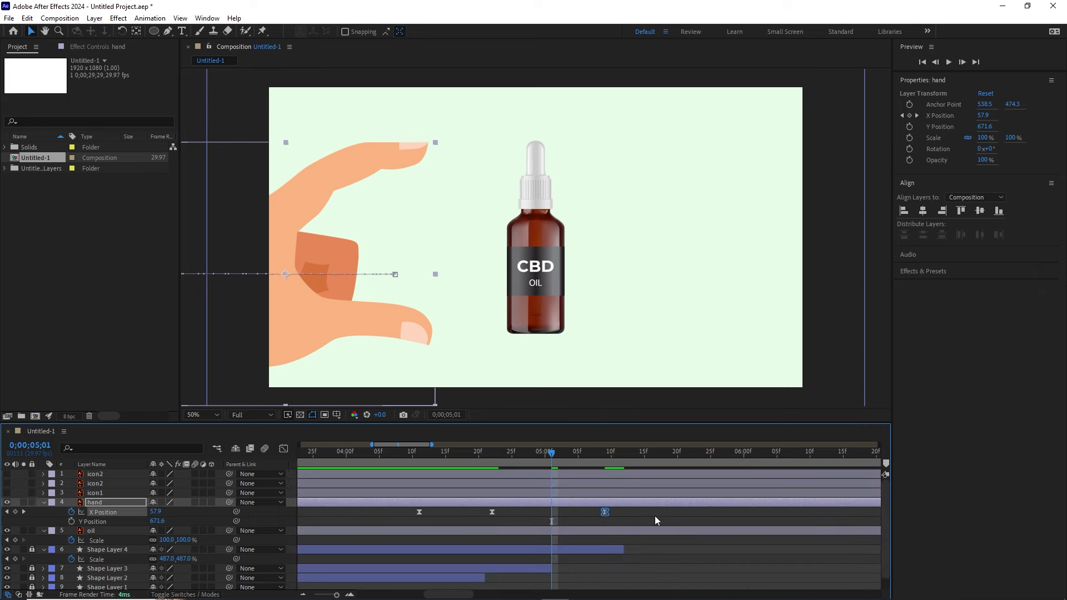
{"action": "left_click", "coordinate": [604, 512], "text": "ctrl"}
{"action": "mouse_move", "coordinate": [552, 455]}
{"action": "left_mouse_down"}
{"action": "mouse_move", "coordinate": [484, 455]}
{"action": "mouse_move", "coordinate": [572, 459]}
{"action": "left_mouse_up"}
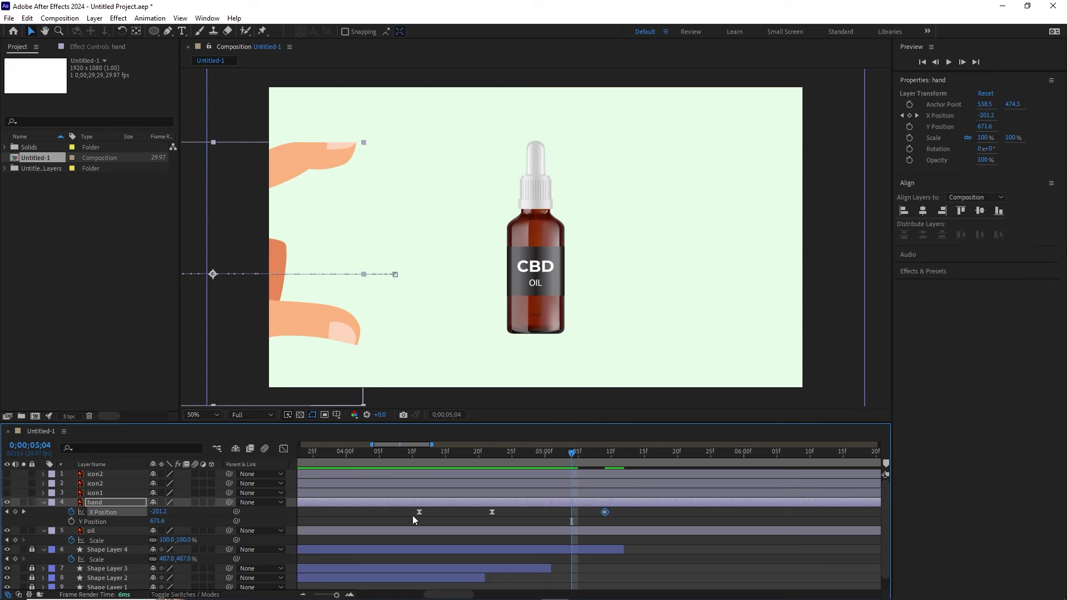
{"action": "left_click_drag", "start_coordinate": [340, 595], "coordinate": [332, 595]}
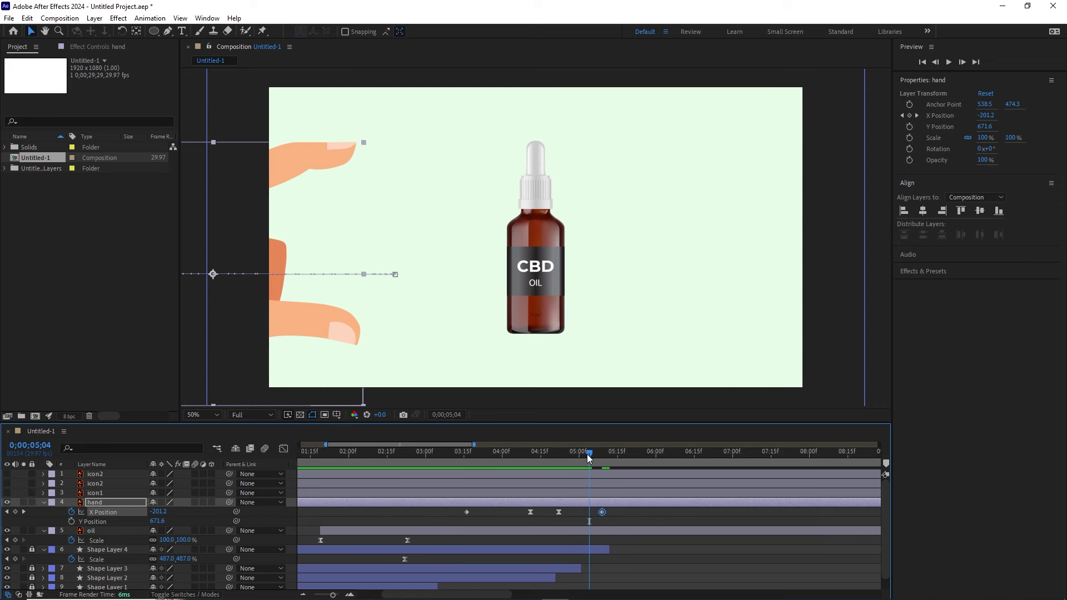
{"action": "left_click_drag", "start_coordinate": [589, 457], "coordinate": [553, 455]}
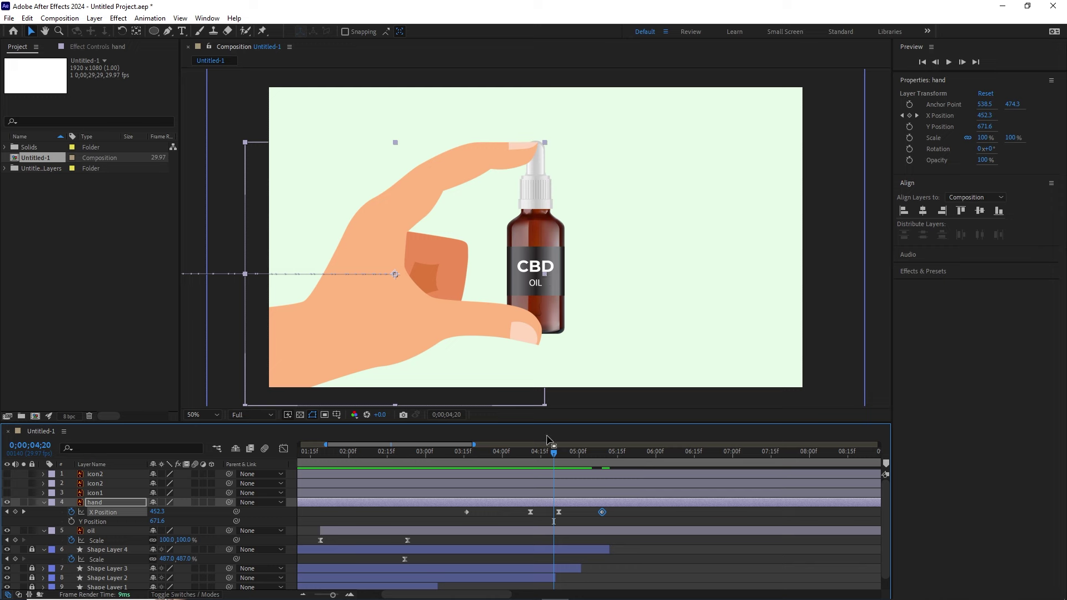
{"action": "left_click_drag", "start_coordinate": [553, 458], "coordinate": [598, 463]}
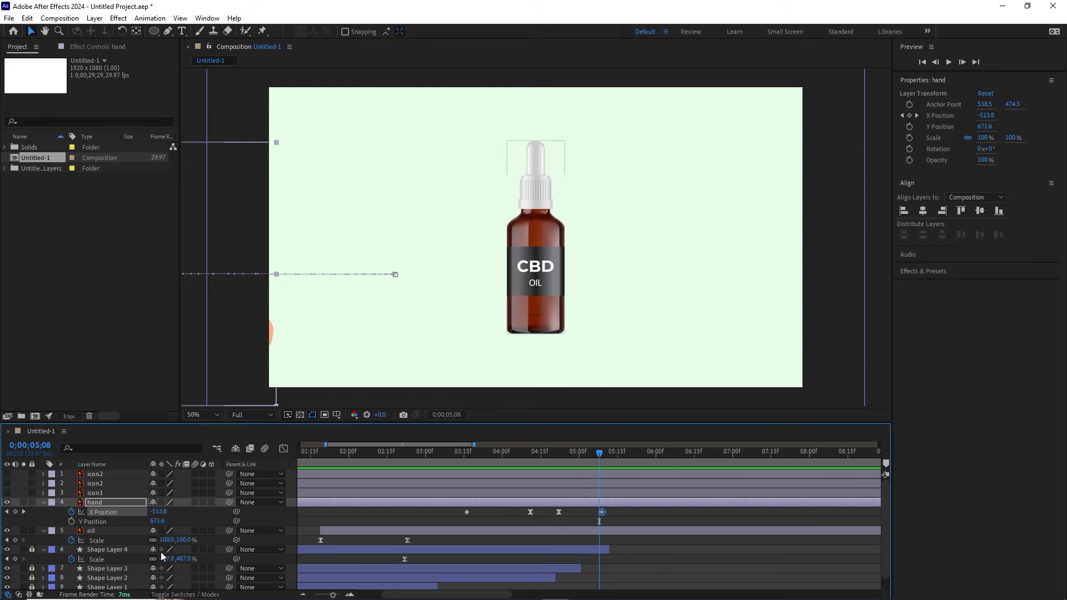
Separate the oil bottle layer's Position into X and Y dimensions.
{"action": "left_click", "coordinate": [91, 532]}
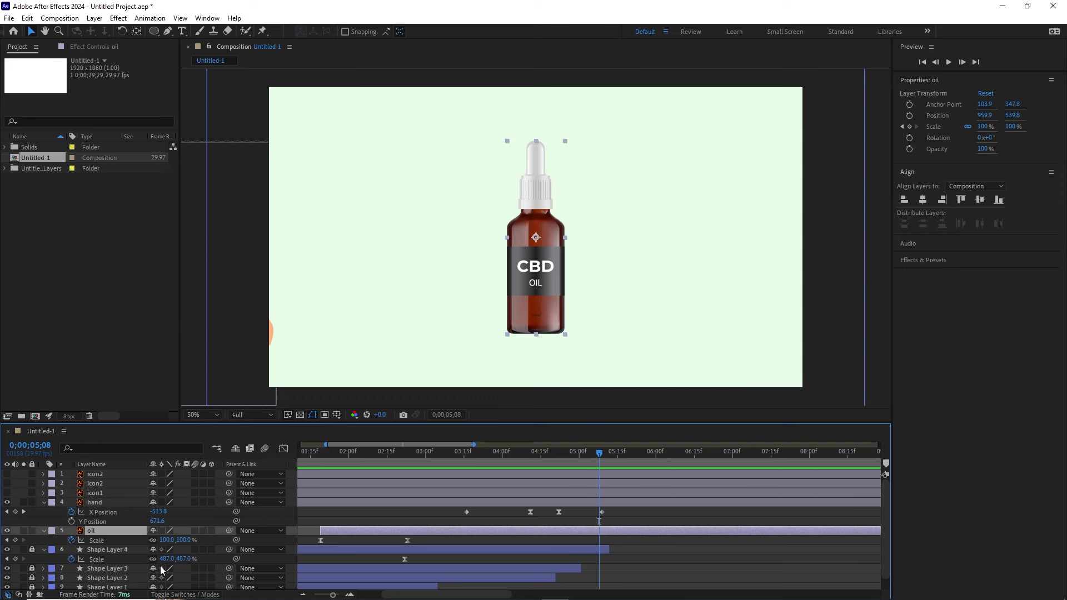
{"action": "key", "text": "p"}
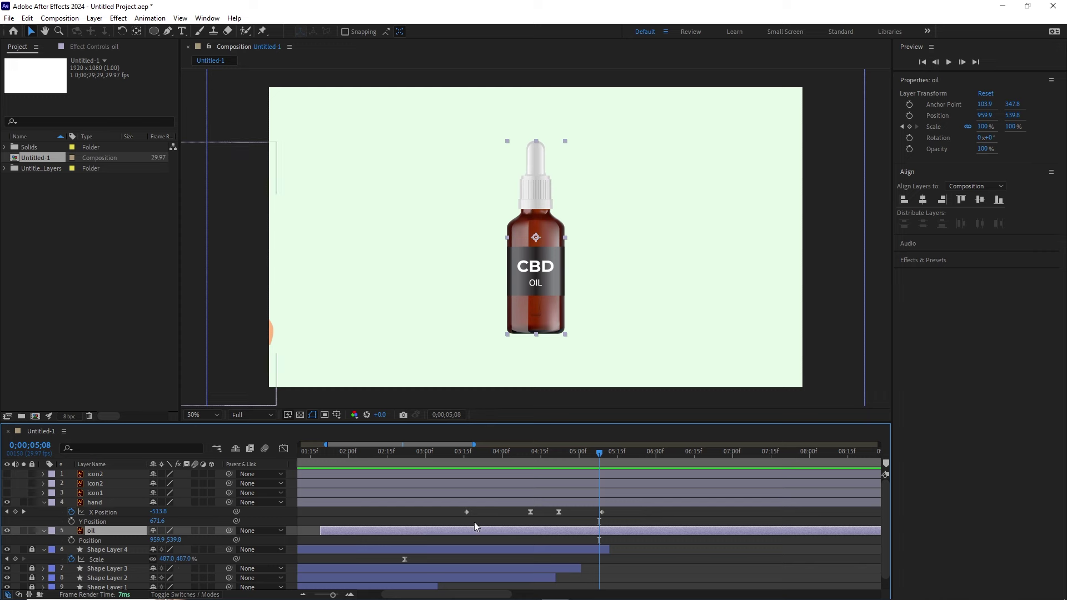
{"action": "right_click", "coordinate": [91, 541]}
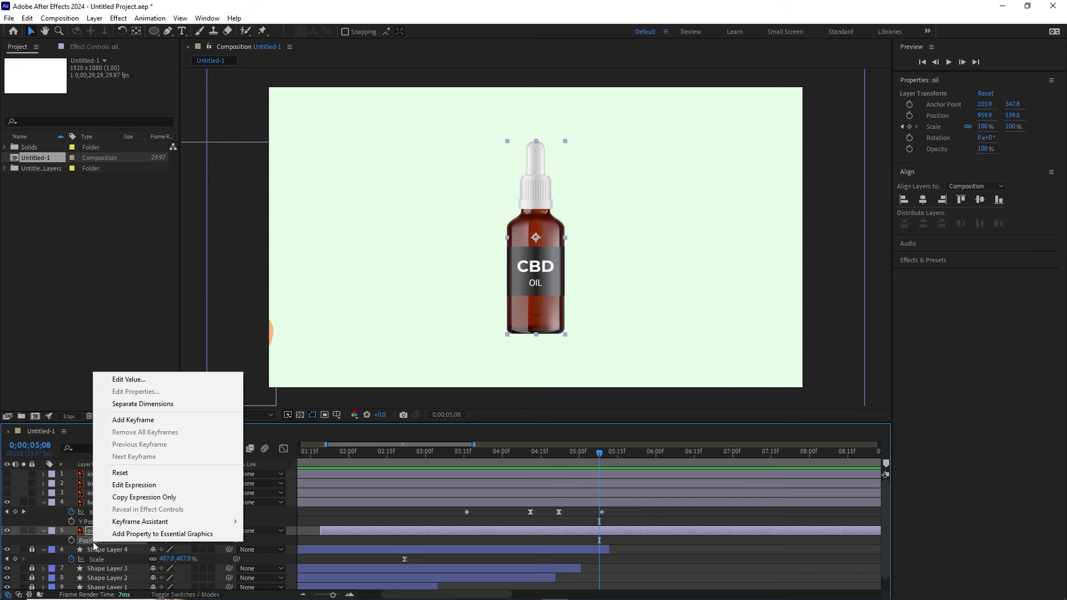
{"action": "left_click", "coordinate": [142, 404]}
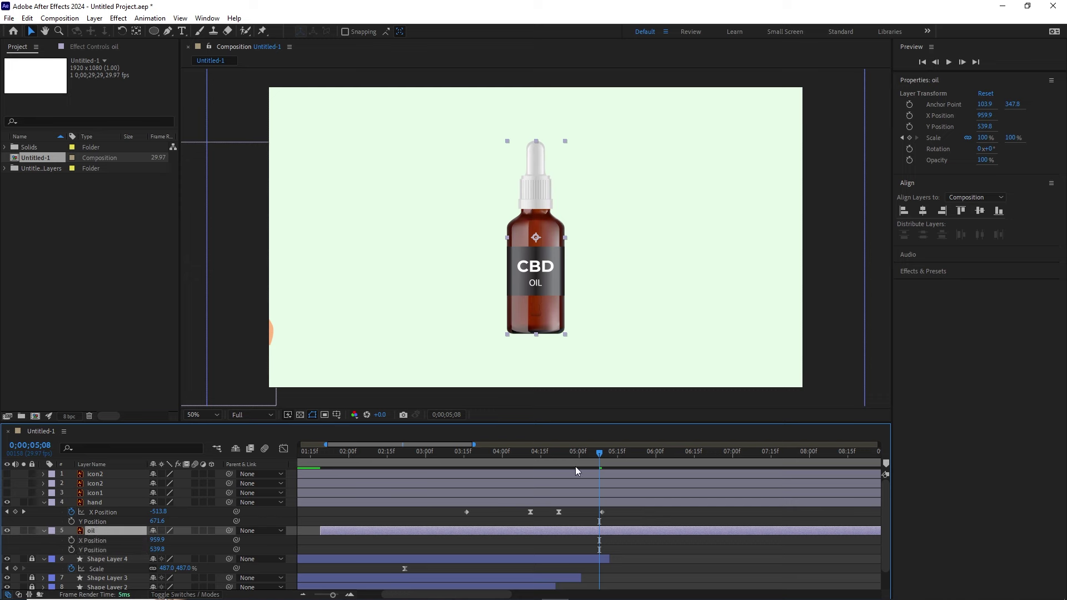
Keyframe the bottle's X Position at 4;22, then slide it to 437.9 at 5;08.
{"action": "left_click_drag", "start_coordinate": [606, 461], "coordinate": [559, 468]}
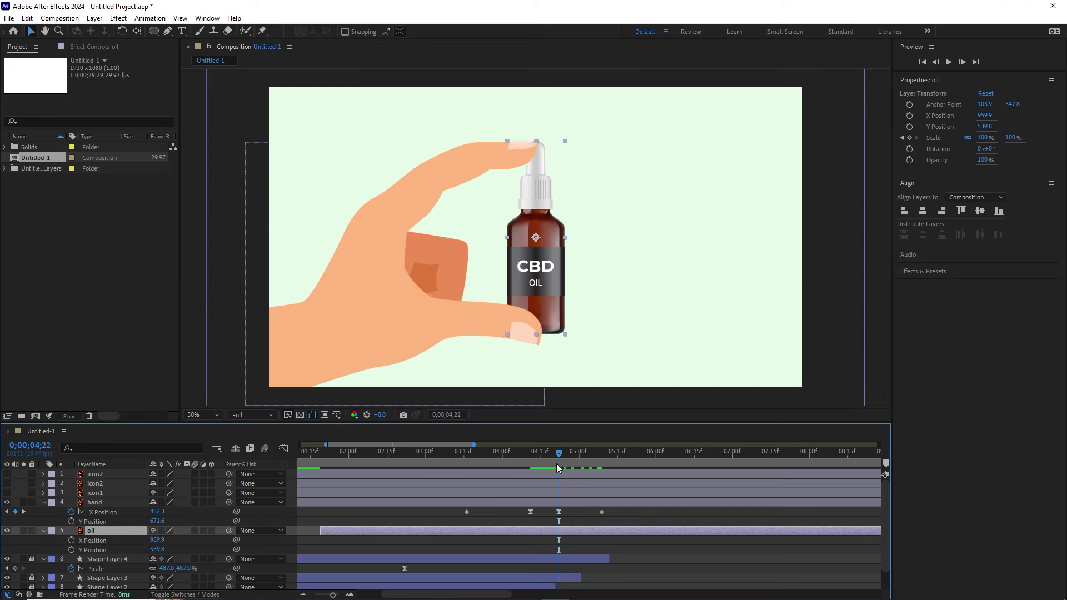
{"action": "left_click", "coordinate": [72, 540]}
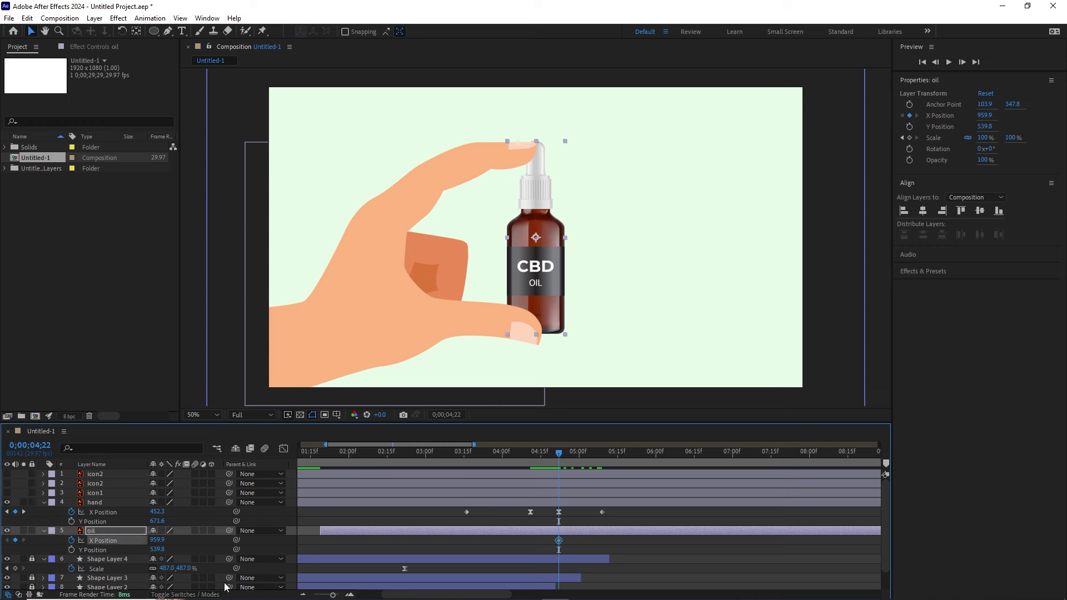
{"action": "key", "text": "space"}
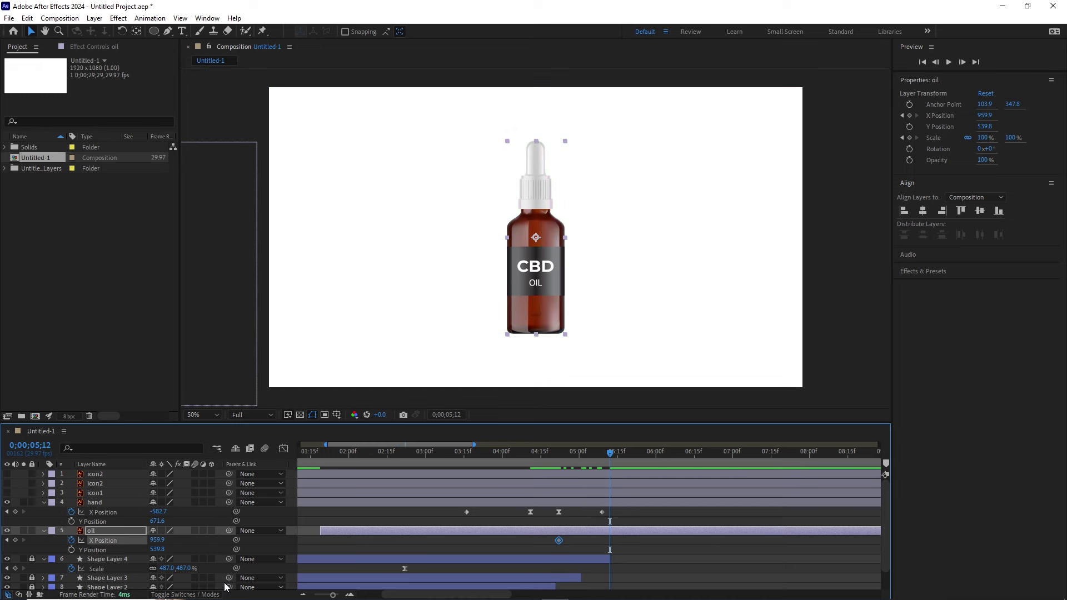
{"action": "key", "text": "Page_Up"}
{"action": "key", "text": "Page_Up"}
{"action": "key", "text": "Page_Up"}
{"action": "key", "text": "Page_Up"}
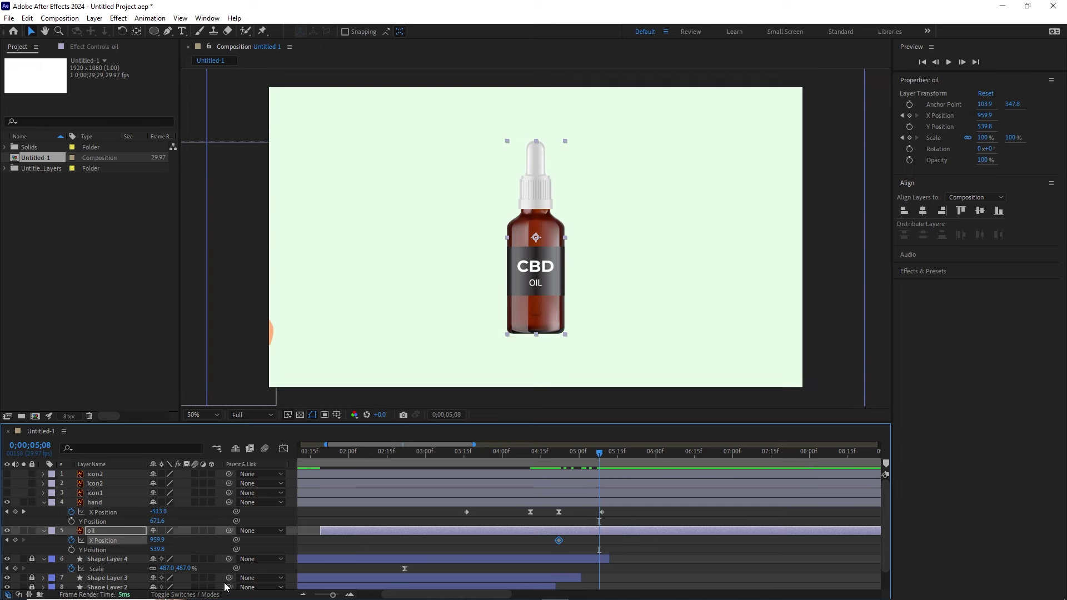
{"action": "left_click_drag", "start_coordinate": [158, 539], "coordinate": [38, 548]}
{"action": "left_click_drag", "start_coordinate": [157, 540], "coordinate": [89, 548]}
{"action": "left_click_drag", "start_coordinate": [158, 540], "coordinate": [103, 542]}
Select the bottle's end keyframe and shift it slightly earlier.
{"action": "left_click", "coordinate": [559, 540]}
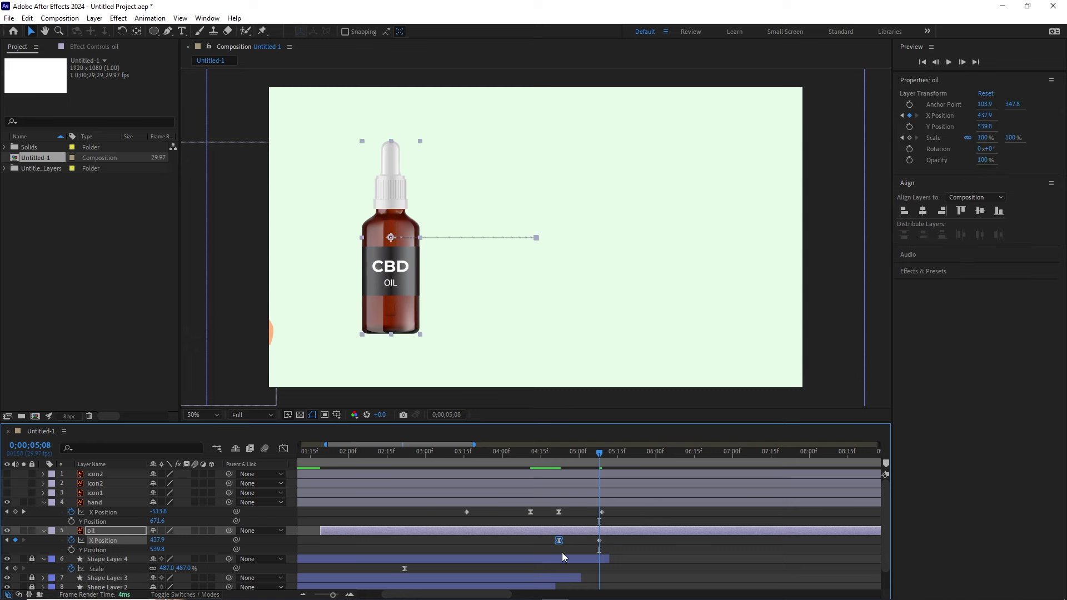
{"action": "left_click_drag", "start_coordinate": [600, 459], "coordinate": [559, 457]}
{"action": "left_click_drag", "start_coordinate": [599, 541], "coordinate": [594, 542]}
{"action": "left_click_drag", "start_coordinate": [559, 453], "coordinate": [574, 459]}
Delay the hand's exit keyframe to about 5;09 and select the hand and bottle keyframes.
{"action": "left_click", "coordinate": [602, 511]}
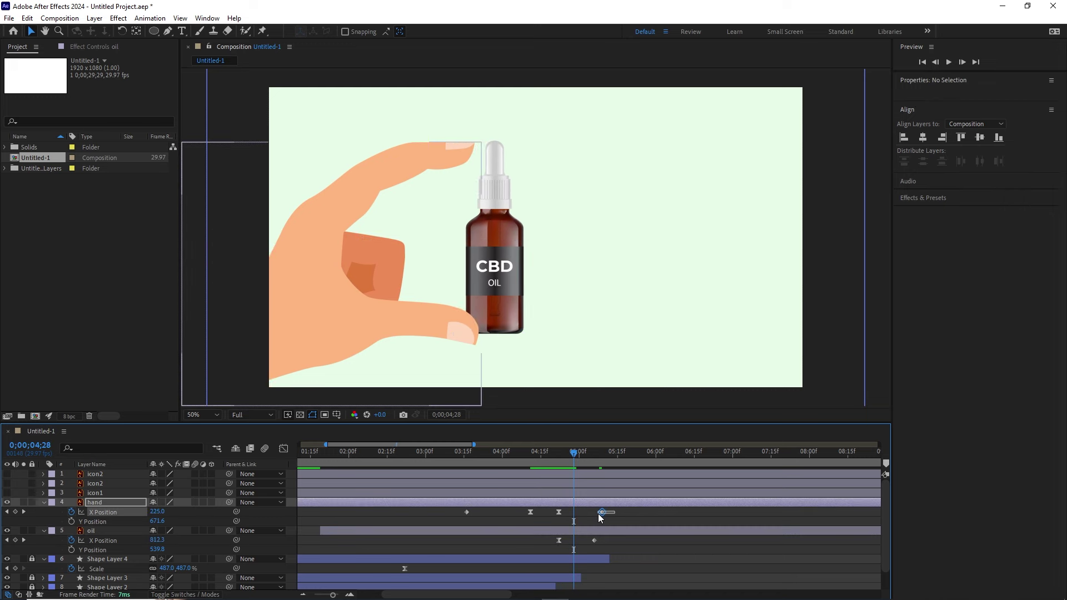
{"action": "left_click_drag", "start_coordinate": [600, 517], "coordinate": [610, 514]}
{"action": "left_click_drag", "start_coordinate": [569, 453], "coordinate": [551, 453]}
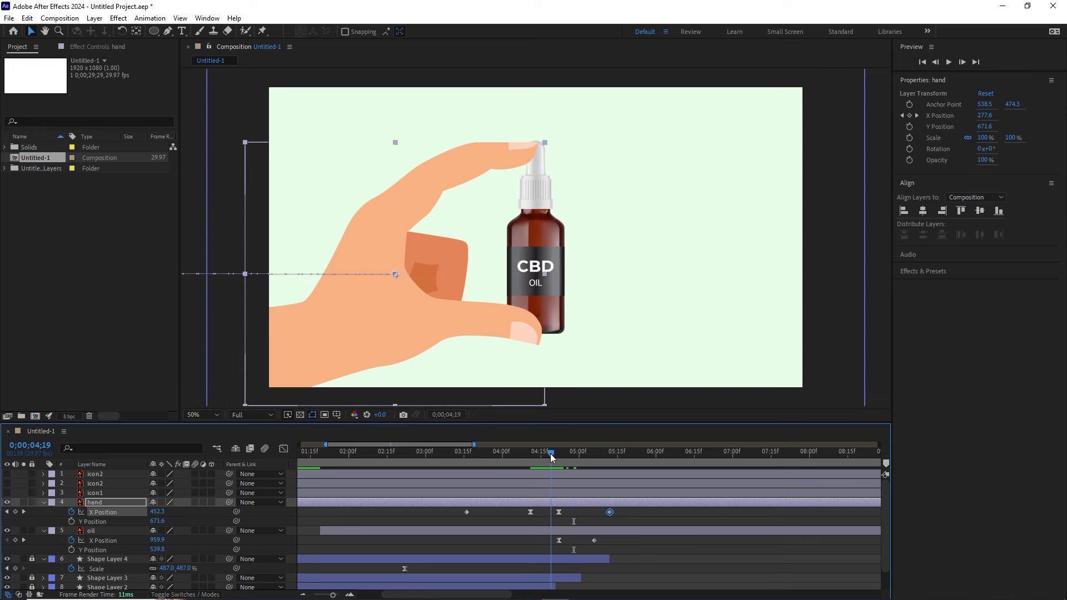
{"action": "left_click", "coordinate": [595, 541]}
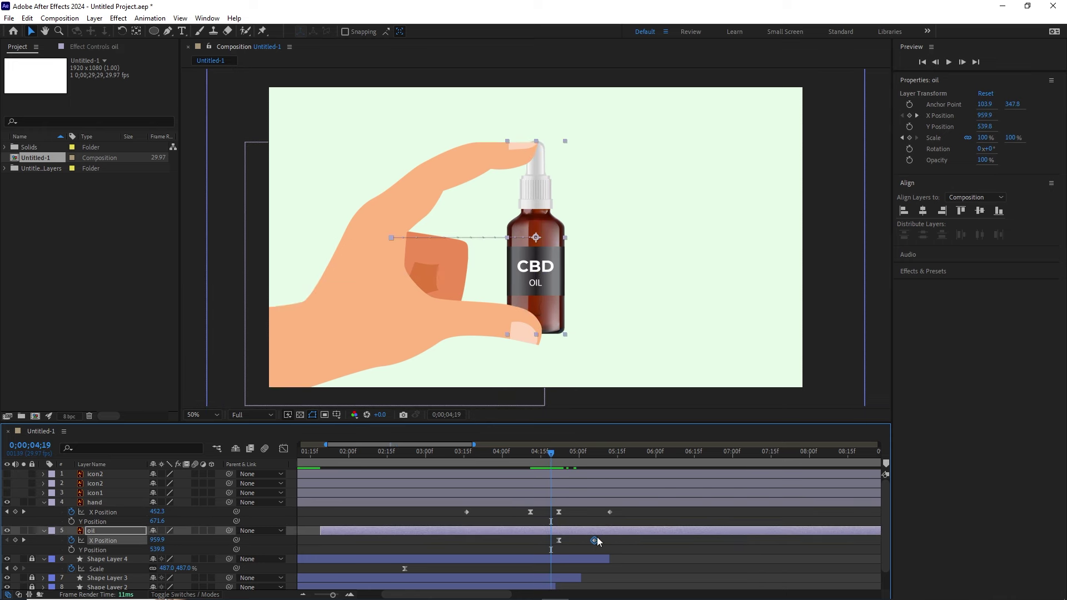
{"action": "left_click", "coordinate": [610, 512]}
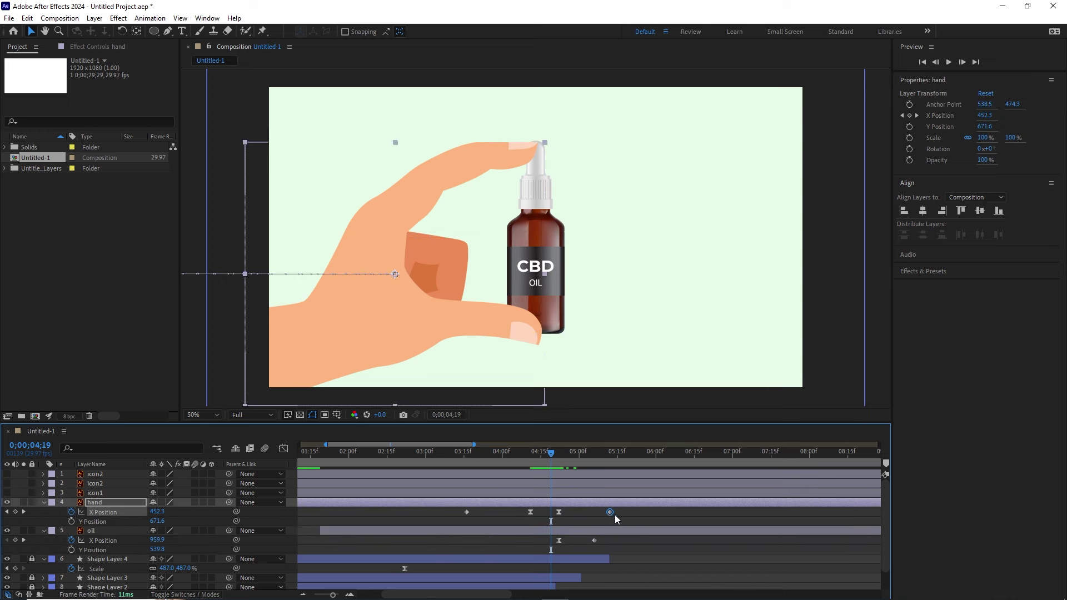
{"action": "left_click_drag", "start_coordinate": [618, 525], "coordinate": [556, 511]}
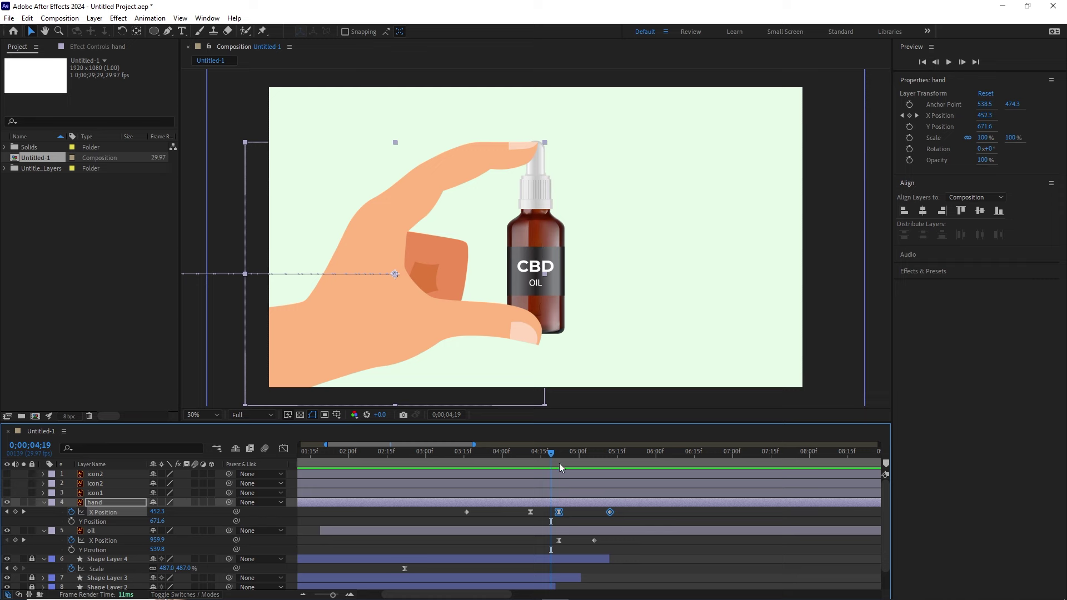
{"action": "left_click_drag", "start_coordinate": [606, 544], "coordinate": [553, 556]}
Enlarge the timeline panel and preview the bottle sliding to the left.
{"action": "left_click_drag", "start_coordinate": [551, 453], "coordinate": [368, 474]}
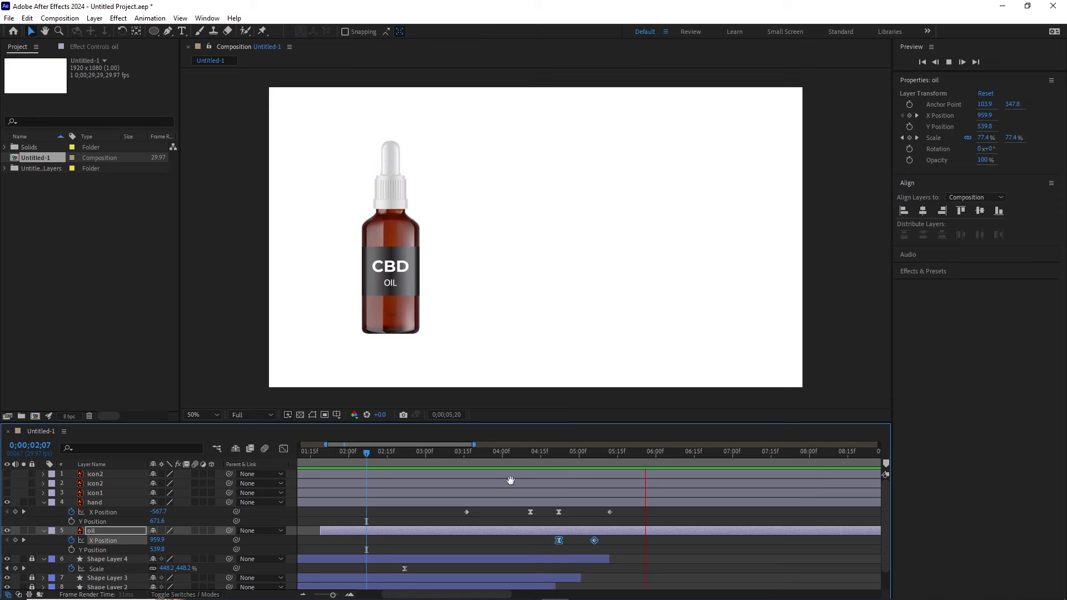
{"action": "key", "text": "space"}
{"action": "left_click_drag", "start_coordinate": [656, 457], "coordinate": [474, 450]}
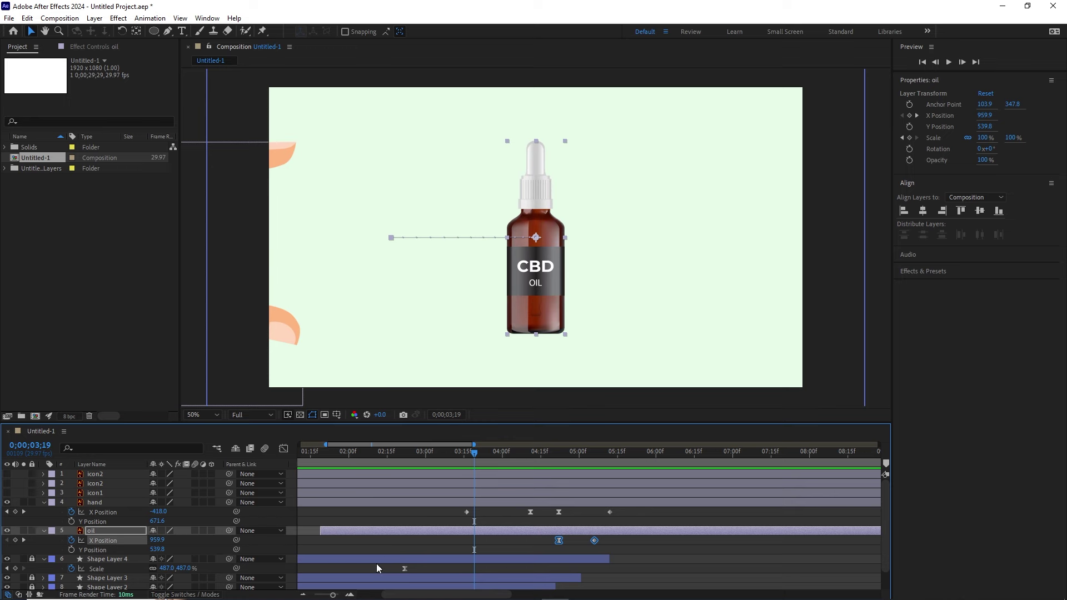
{"action": "left_click_drag", "start_coordinate": [335, 595], "coordinate": [331, 596]}
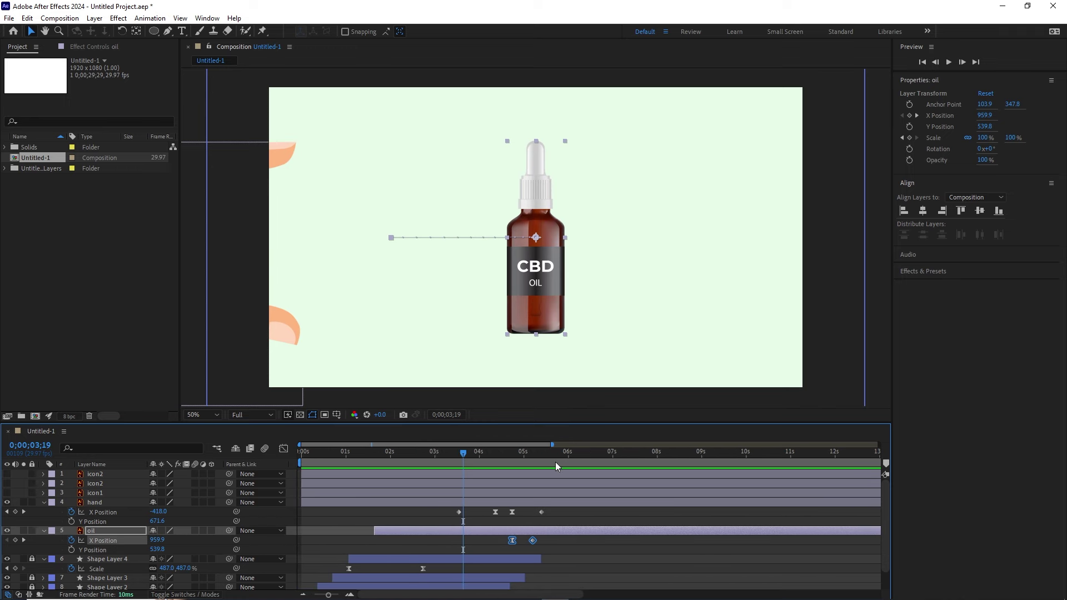
{"action": "left_click_drag", "start_coordinate": [583, 425], "coordinate": [588, 387]}
{"action": "left_click_drag", "start_coordinate": [476, 416], "coordinate": [553, 424]}
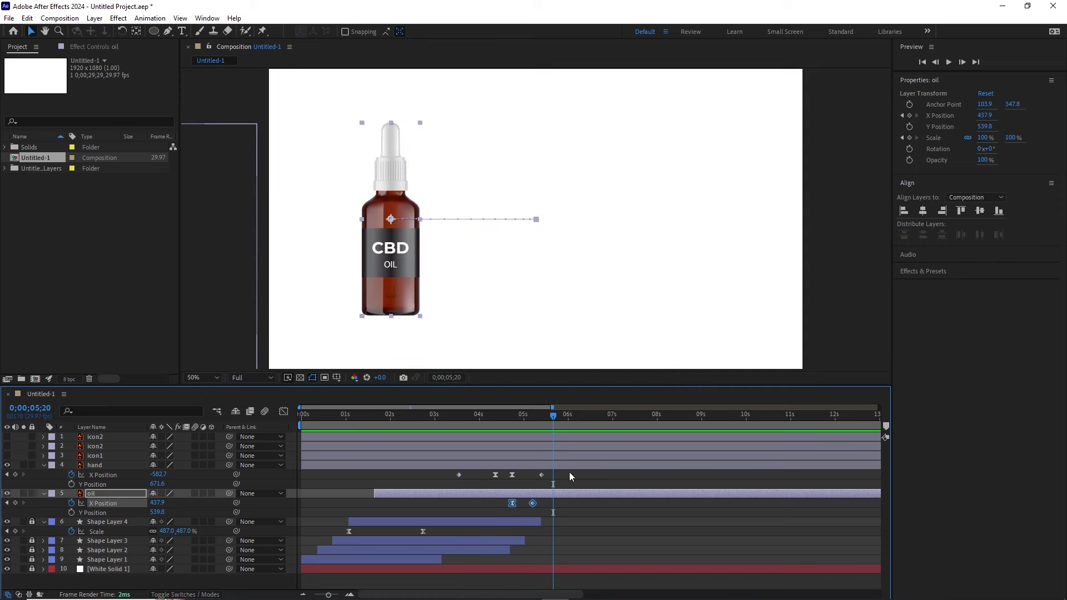
Unlock Shape Layer 4, extend its out-point nearly to the end, and relock it.
{"action": "left_click", "coordinate": [117, 523]}
{"action": "left_click", "coordinate": [32, 522]}
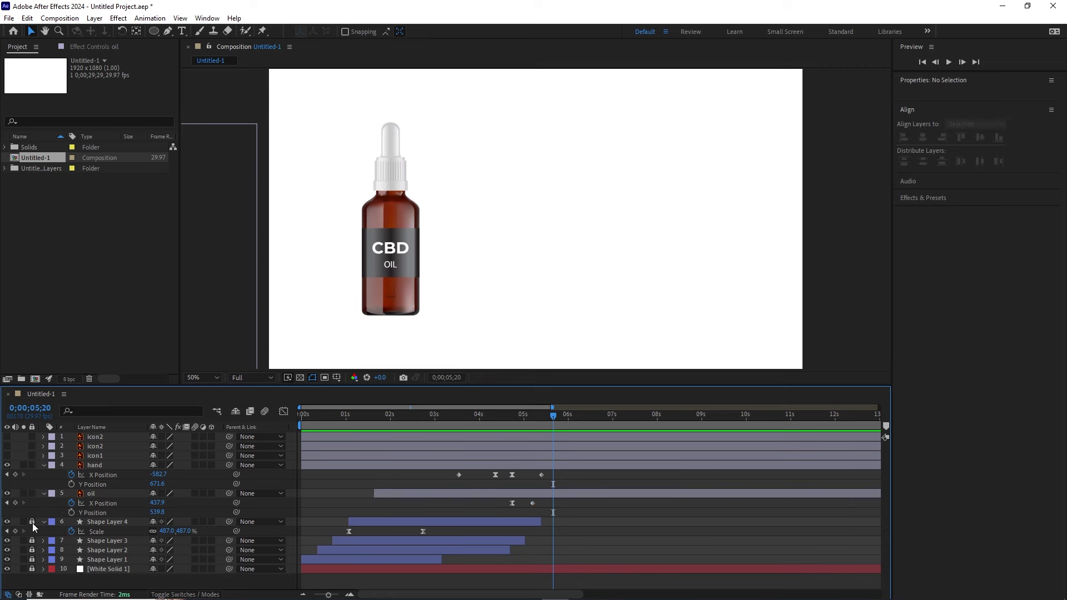
{"action": "left_click_drag", "start_coordinate": [539, 522], "coordinate": [835, 526]}
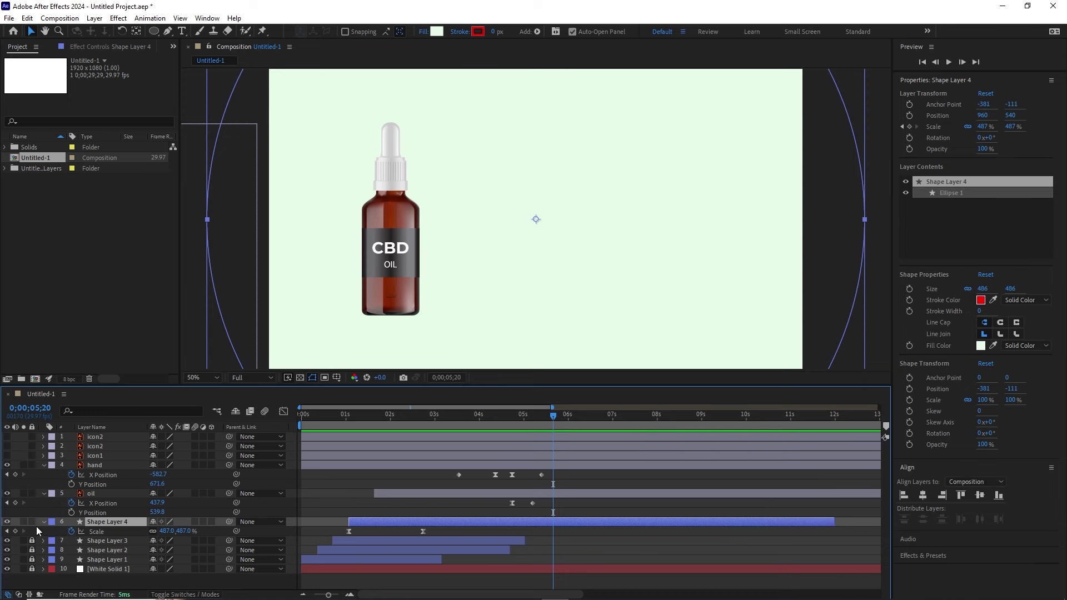
{"action": "left_click", "coordinate": [33, 524]}
Scrub through the animation and collapse the hand and oil layer properties.
{"action": "left_click_drag", "start_coordinate": [553, 421], "coordinate": [384, 422]}
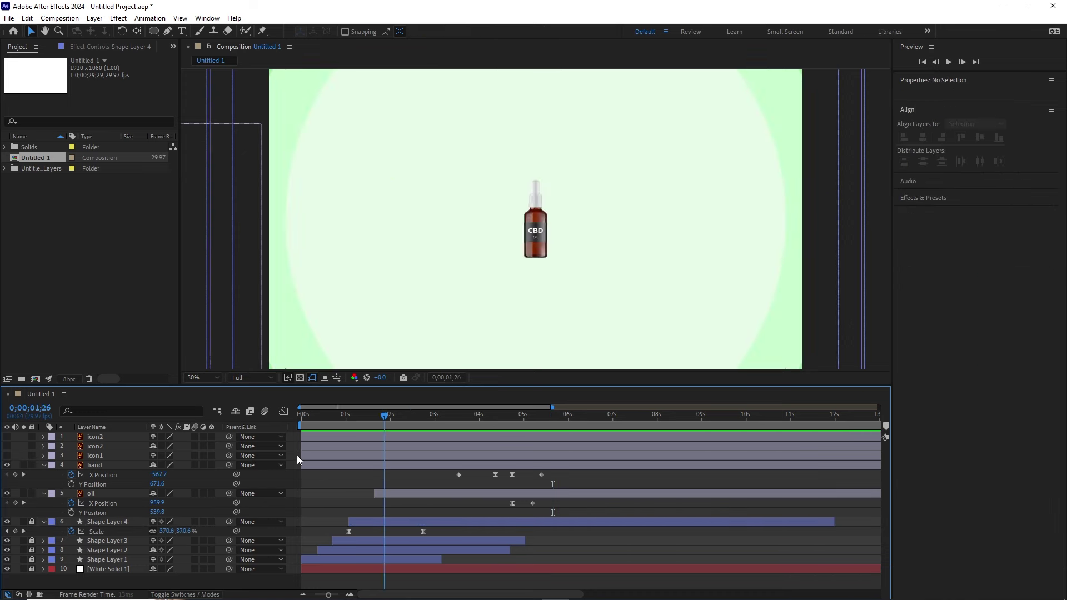
{"action": "left_click_drag", "start_coordinate": [297, 456], "coordinate": [609, 452]}
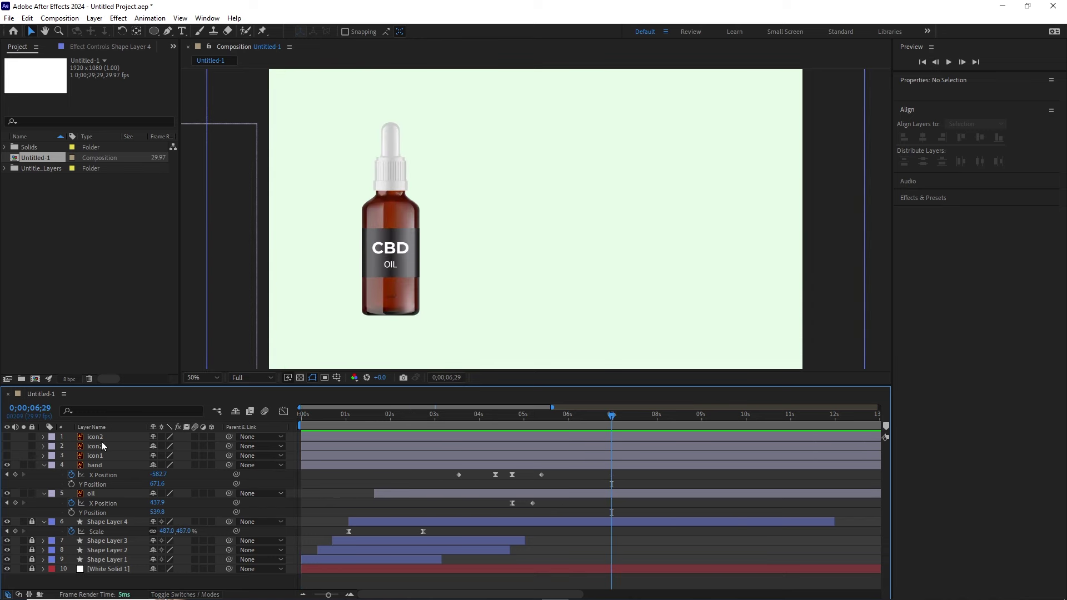
{"action": "left_click", "coordinate": [44, 466]}
{"action": "left_click", "coordinate": [44, 474]}
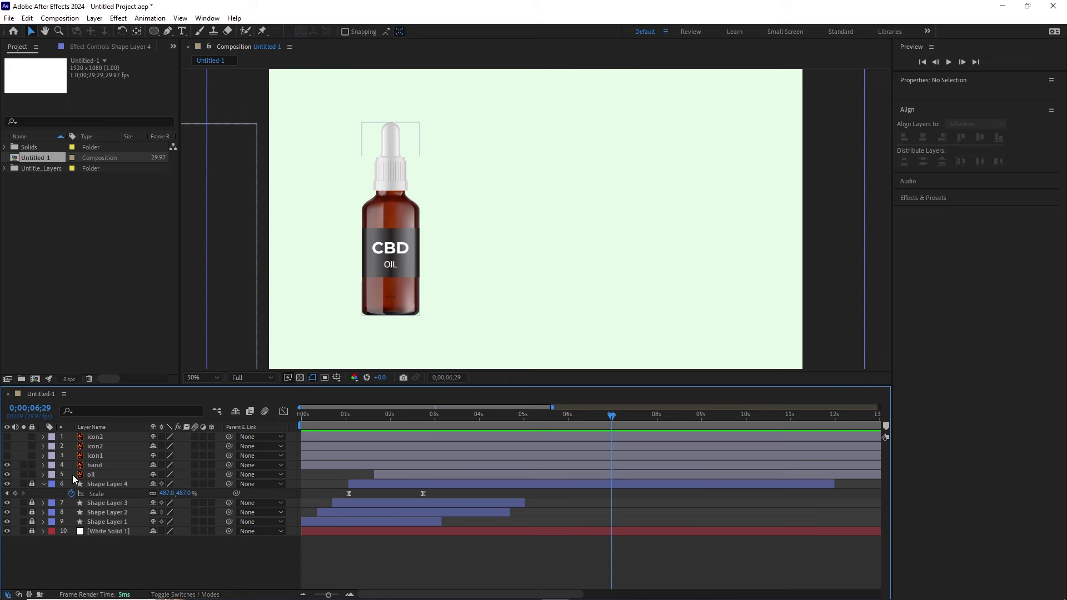
{"action": "left_click", "coordinate": [99, 456]}
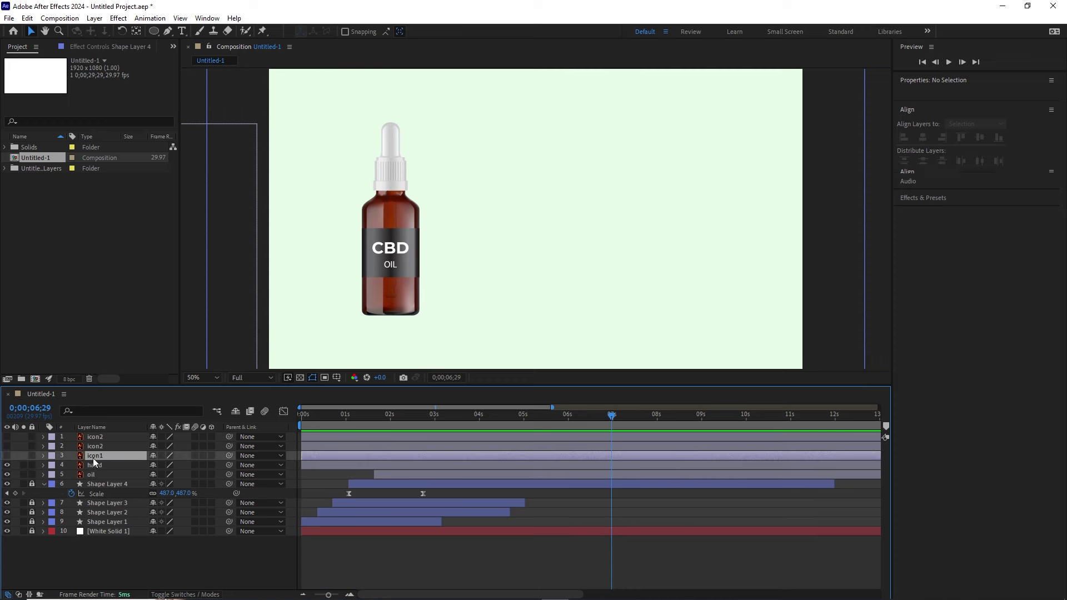
Make the three benefit icon layers 1–3 visible.
{"action": "left_click", "coordinate": [7, 456]}
{"action": "left_click", "coordinate": [7, 446]}
{"action": "left_click", "coordinate": [8, 437]}
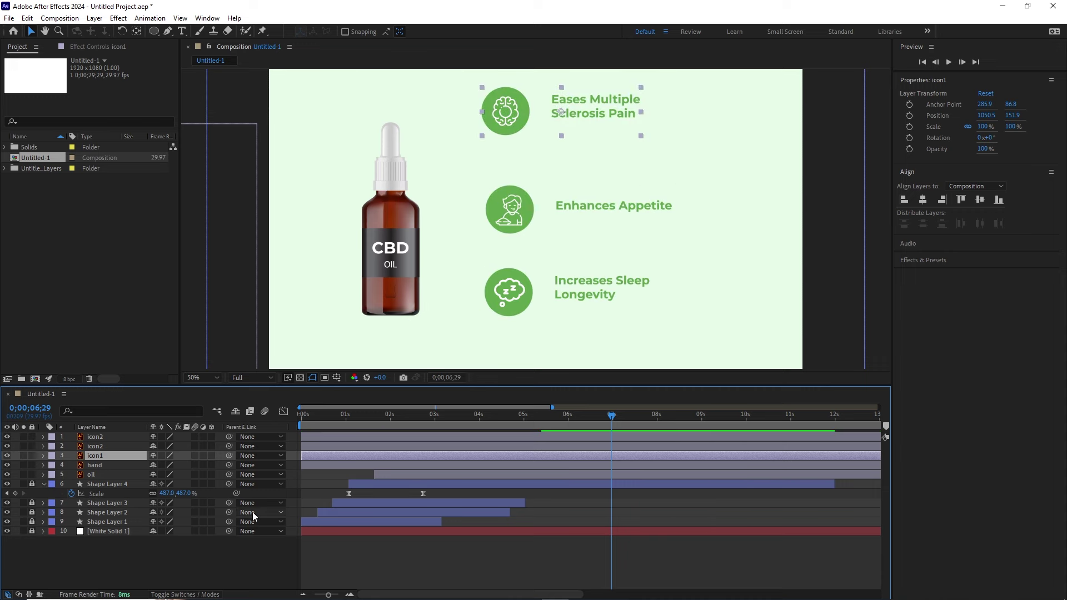
Select the three benefit rows and apply Align Left and Align Horizontal Center.
{"action": "left_click", "coordinate": [518, 222]}
{"action": "left_click", "coordinate": [521, 303], "text": "shift"}
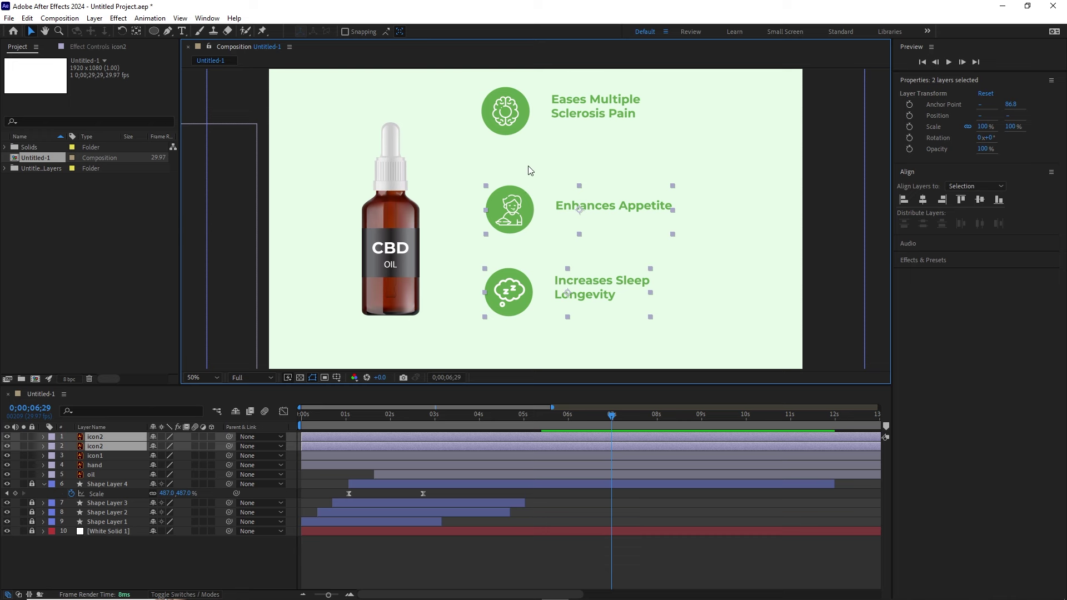
{"action": "left_click", "coordinate": [512, 125], "text": "shift"}
{"action": "left_click", "coordinate": [904, 199]}
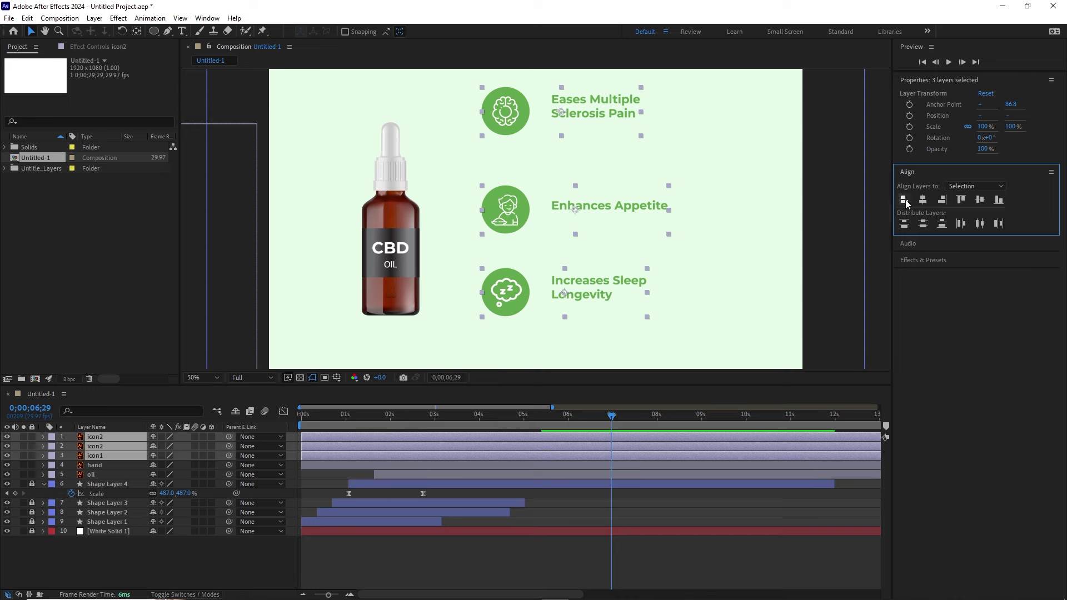
{"action": "left_click", "coordinate": [923, 200]}
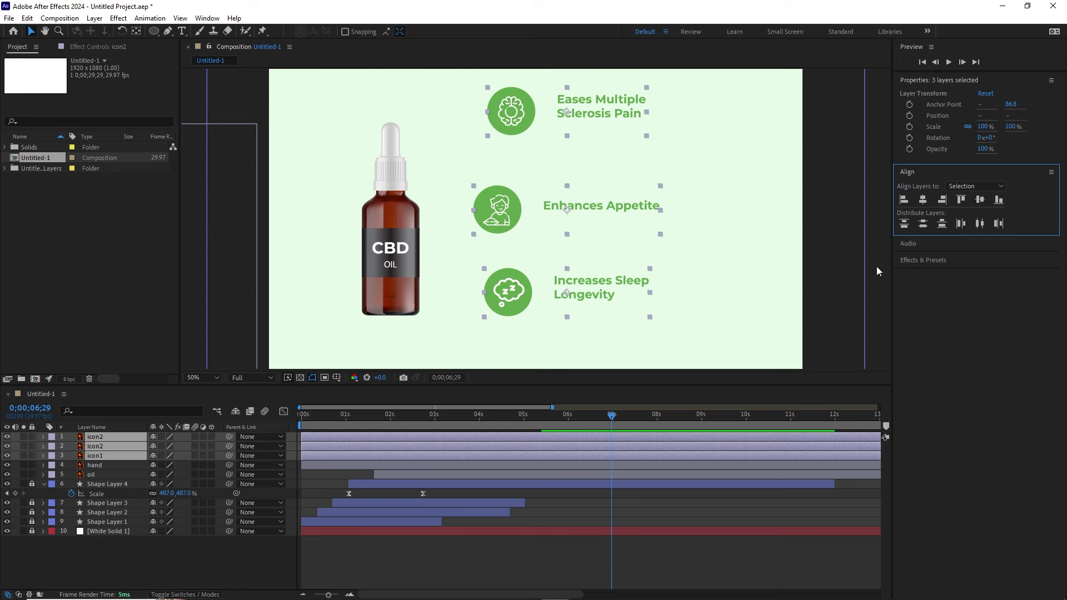
Align the rows to the composition's left edge, then drag them back beside the bottle.
{"action": "left_click", "coordinate": [904, 201]}
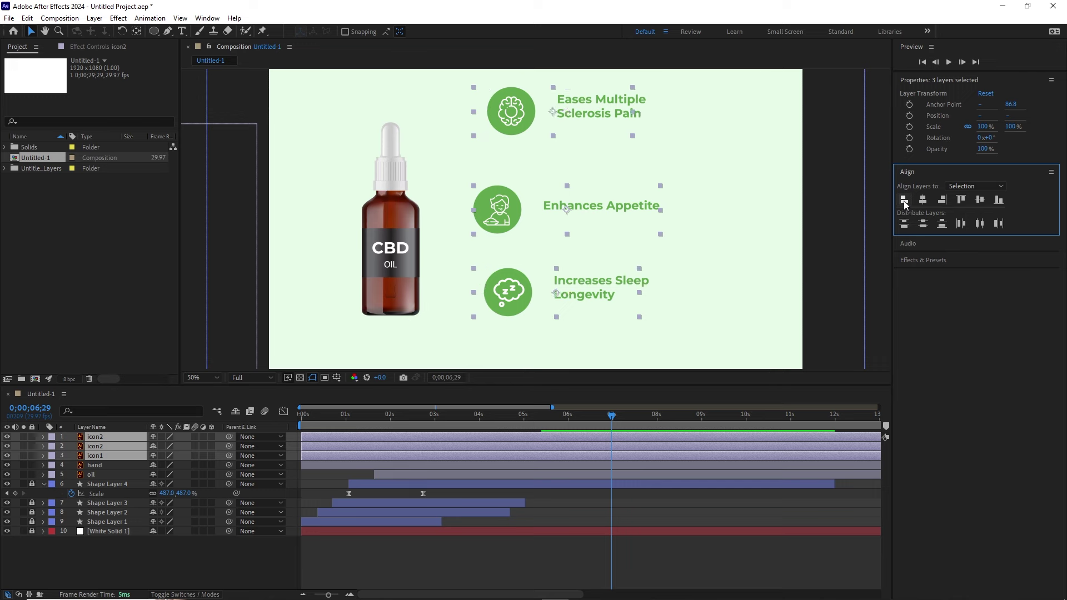
{"action": "left_click", "coordinate": [1000, 193]}
{"action": "left_click", "coordinate": [974, 210]}
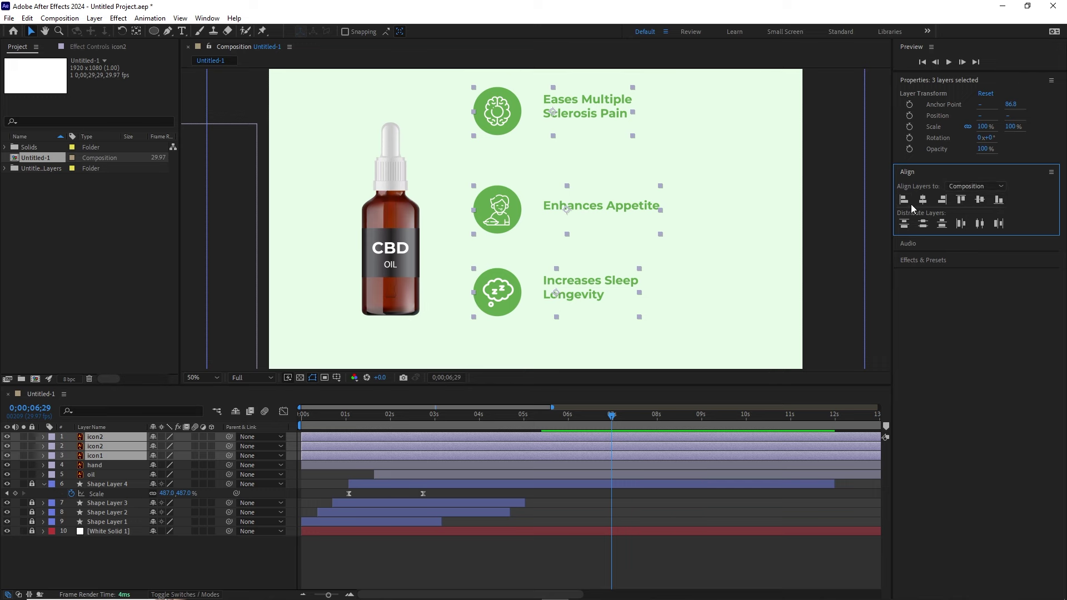
{"action": "left_click", "coordinate": [903, 199]}
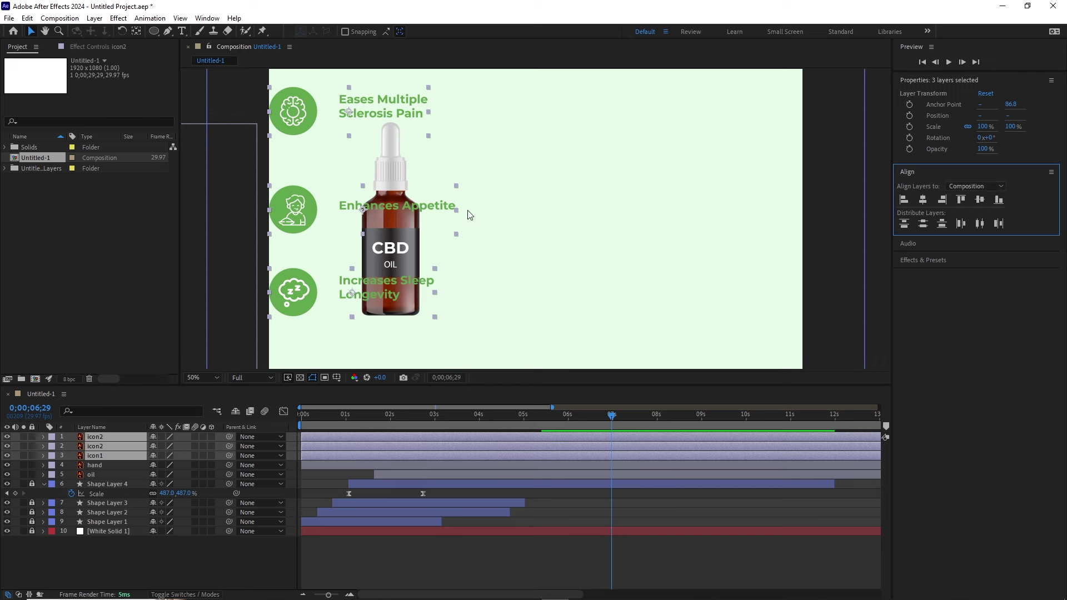
{"action": "left_click_drag", "start_coordinate": [337, 216], "coordinate": [580, 218]}
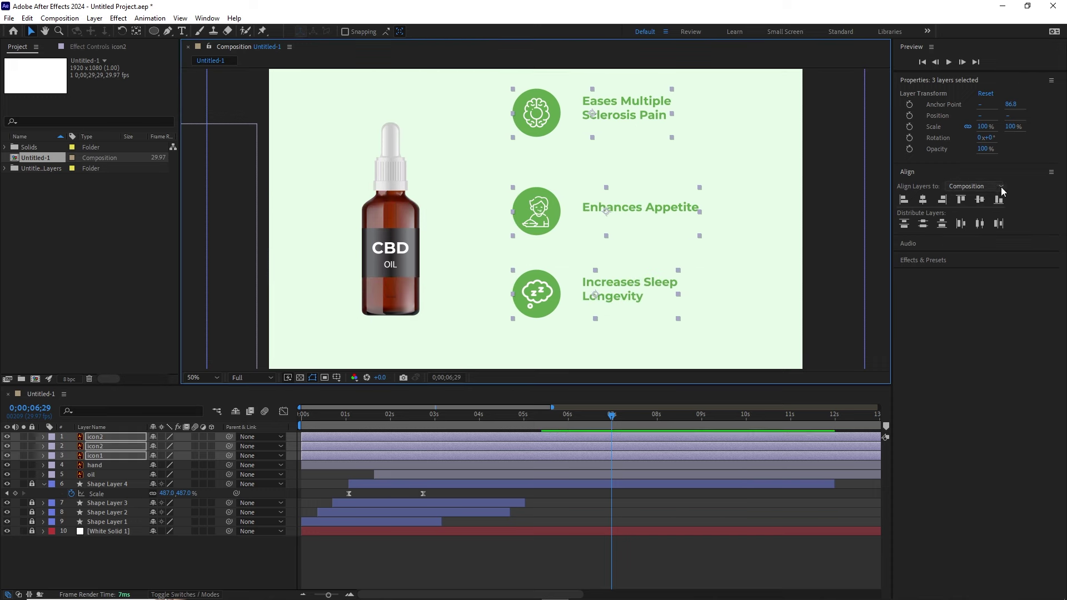
Switch alignment back to Selection, left-align the rows, and shift them slightly right and down.
{"action": "left_click", "coordinate": [976, 187]}
{"action": "left_click", "coordinate": [973, 197]}
{"action": "left_click", "coordinate": [922, 199]}
{"action": "left_click", "coordinate": [904, 200]}
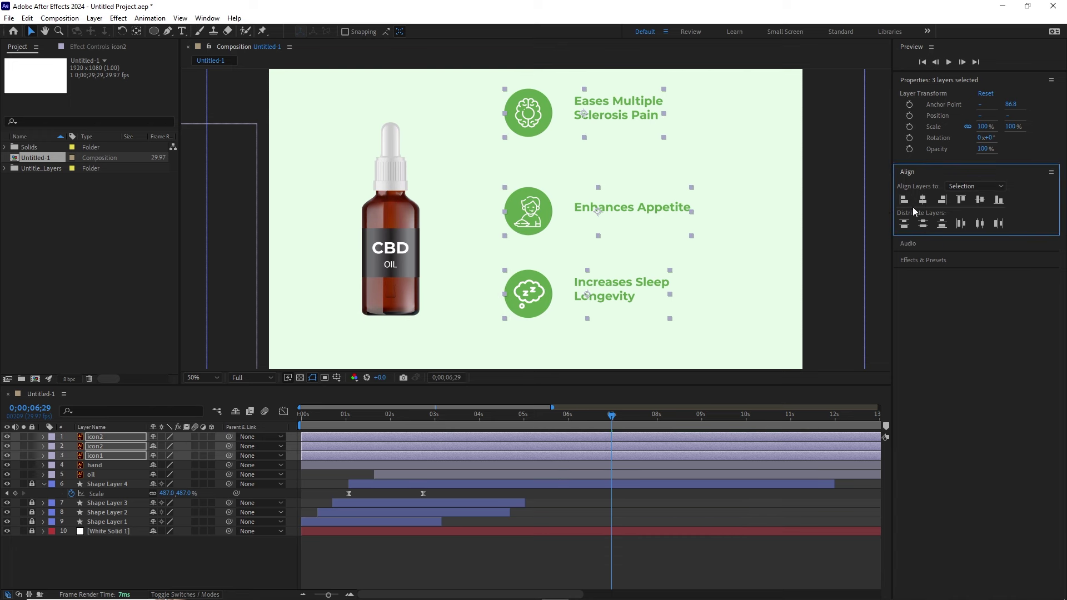
{"action": "left_click_drag", "start_coordinate": [539, 216], "coordinate": [550, 229]}
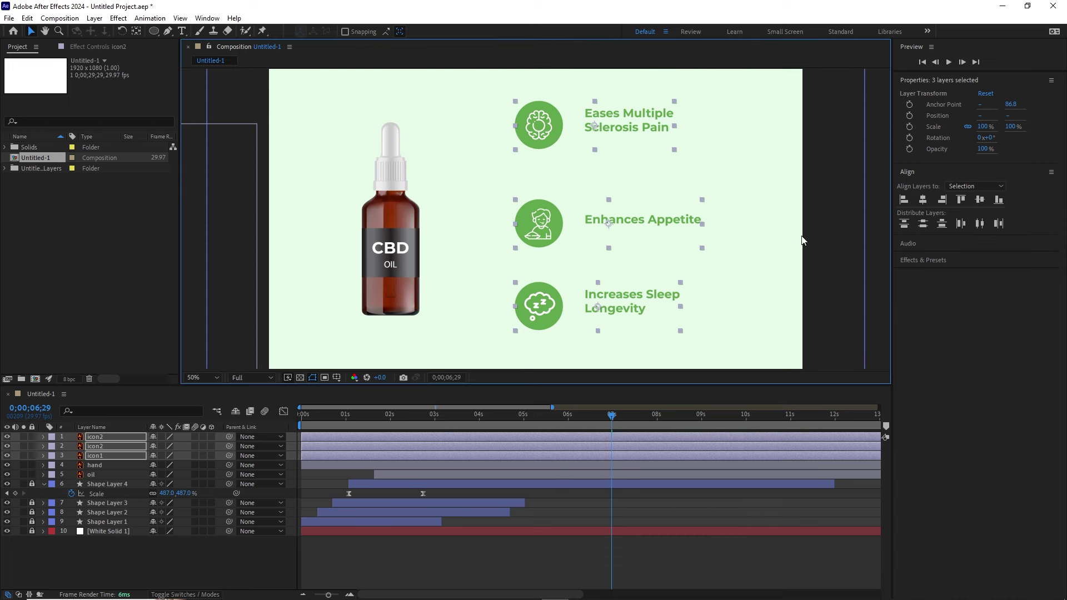
Move the Eases Multiple Sclerosis Pain row down to even the spacing.
{"action": "left_click", "coordinate": [856, 238]}
{"action": "left_click_drag", "start_coordinate": [553, 131], "coordinate": [553, 146]}
{"action": "left_click", "coordinate": [546, 311]}
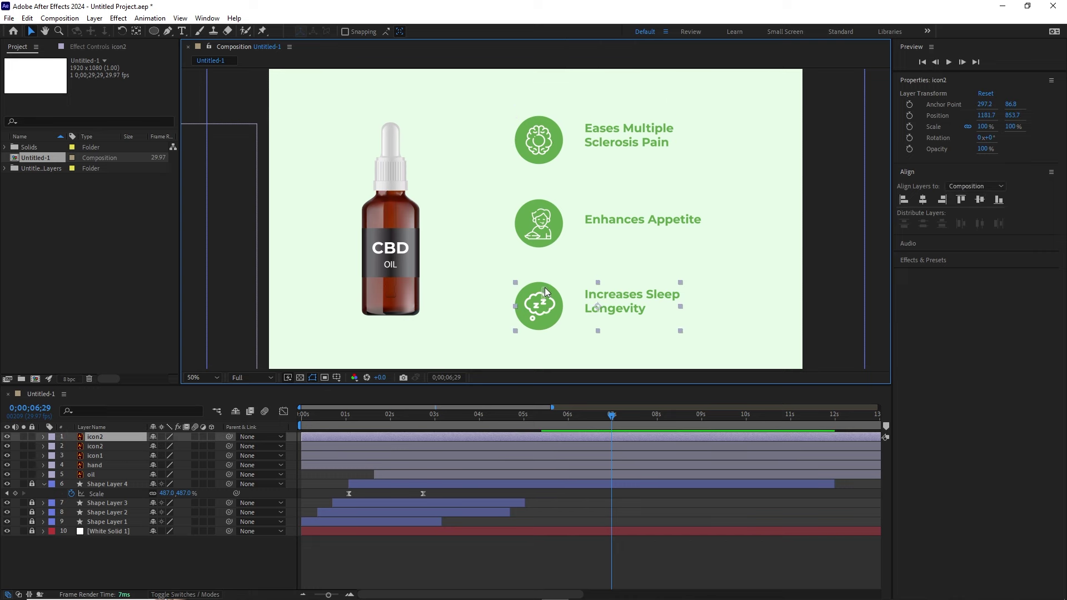
Nudge the Increases Sleep Longevity row up slightly.
{"action": "left_click_drag", "start_coordinate": [541, 310], "coordinate": [541, 308]}
{"action": "key", "text": "Up"}
{"action": "key", "text": "Up"}
{"action": "key", "text": "Up"}
{"action": "key", "text": "Up"}
{"action": "key", "text": "Up"}
{"action": "key", "text": "Up"}
{"action": "key", "text": "Up"}
{"action": "key", "text": "Up"}
{"action": "key", "text": "Up"}
{"action": "key", "text": "Up"}
{"action": "key", "text": "Up"}
{"action": "key", "text": "Up"}
{"action": "key", "text": "Up"}
{"action": "key", "text": "Up"}
{"action": "key", "text": "Up"}
{"action": "key", "text": "Up"}
{"action": "key", "text": "Up"}
{"action": "key", "text": "Up"}
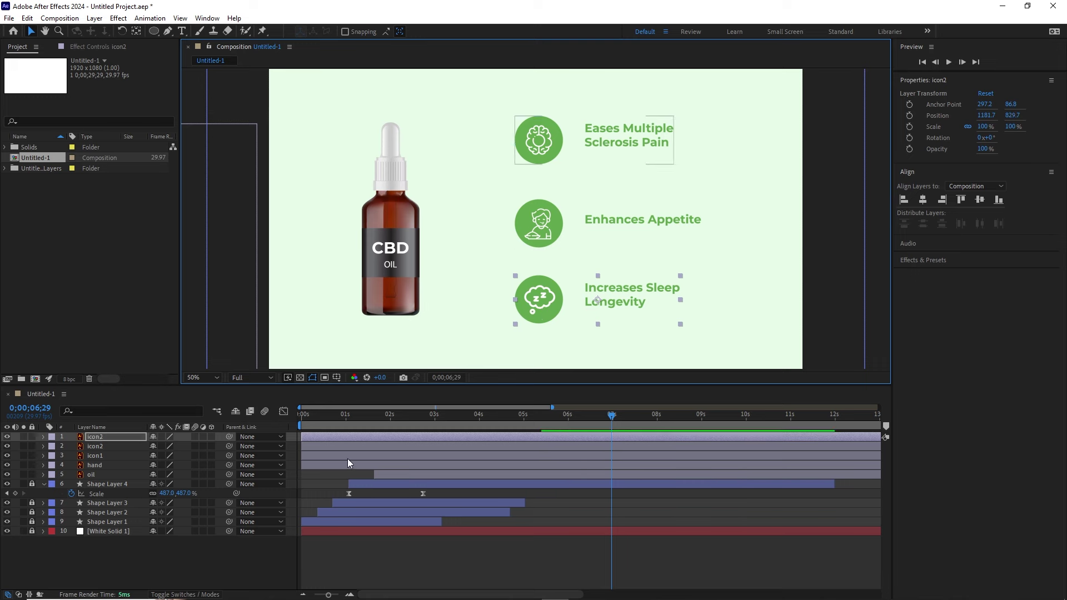
{"action": "left_click_drag", "start_coordinate": [610, 426], "coordinate": [522, 452]}
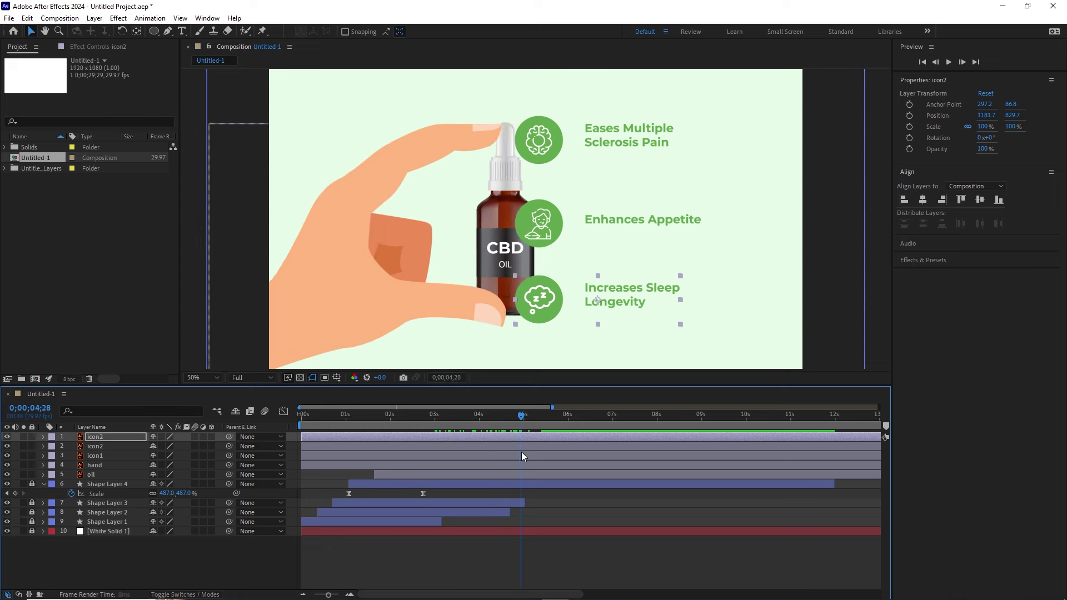
At 05;13, where the bottle settles, show the Position of the three icon layers.
{"action": "left_click", "coordinate": [91, 475]}
{"action": "key", "text": "u"}
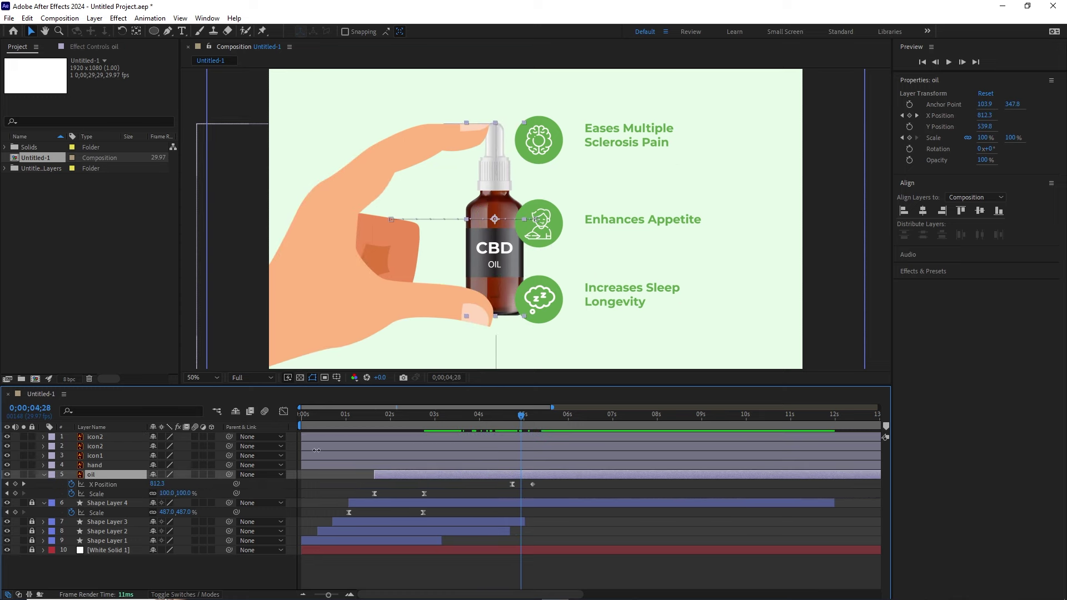
{"action": "left_click", "coordinate": [524, 414]}
{"action": "left_click_drag", "start_coordinate": [524, 416], "coordinate": [543, 415]}
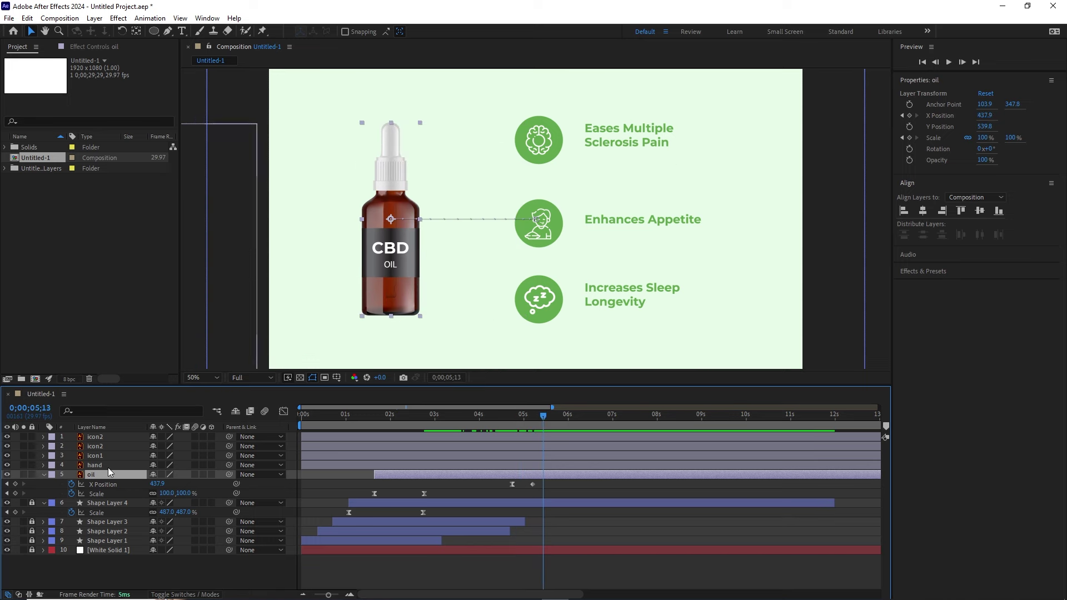
{"action": "left_click", "coordinate": [98, 466]}
{"action": "left_click", "coordinate": [99, 456]}
{"action": "left_click", "coordinate": [101, 439], "text": "shift"}
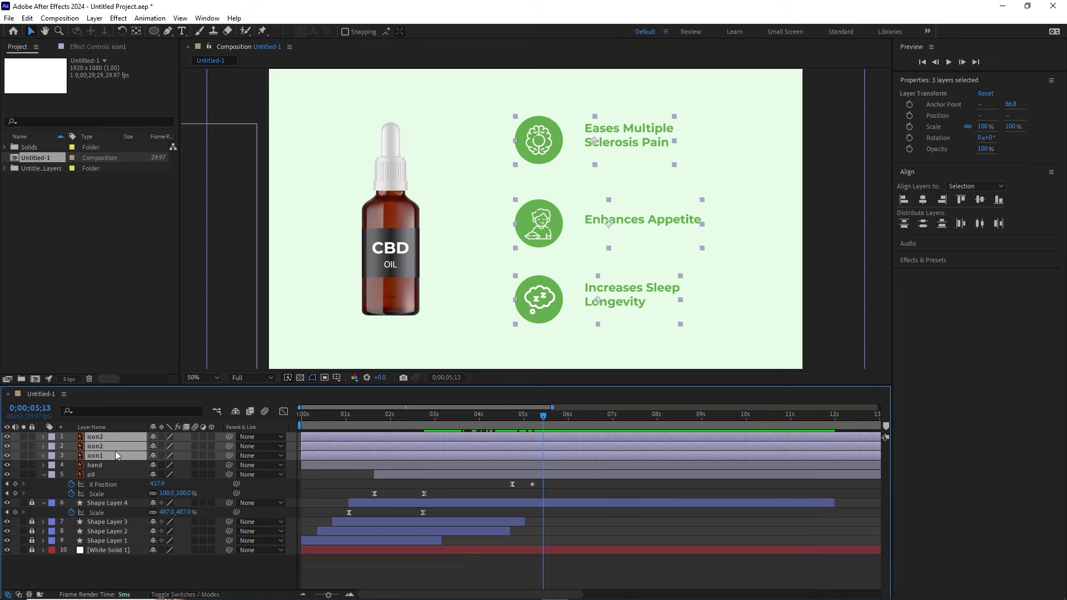
{"action": "key", "text": "p"}
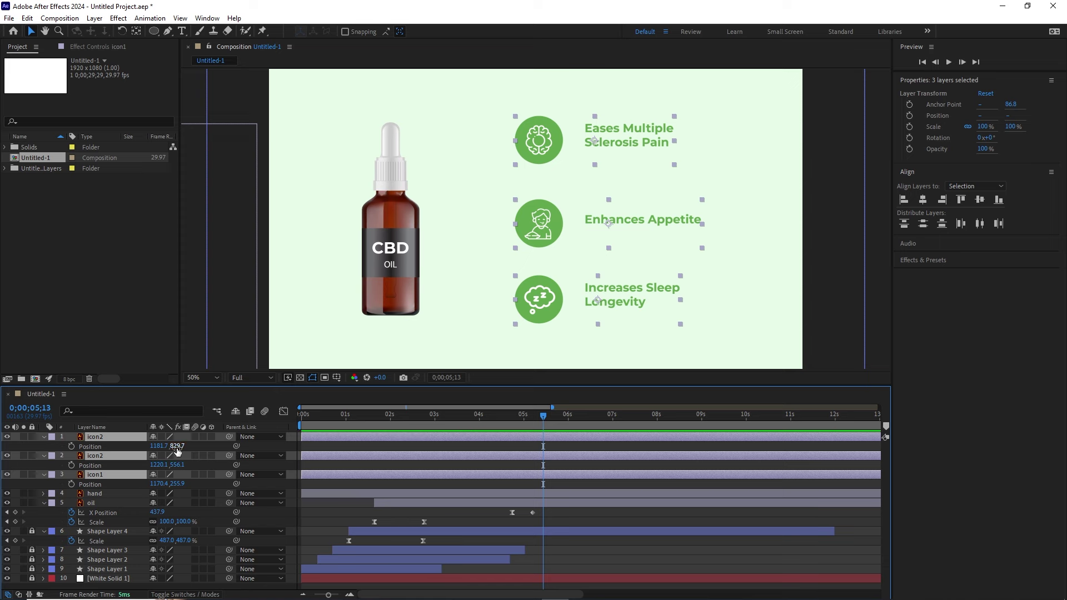
Keyframe the rows' Position at 05;13 and 06;07, starting them 86 pixels lower.
{"action": "left_click", "coordinate": [72, 485]}
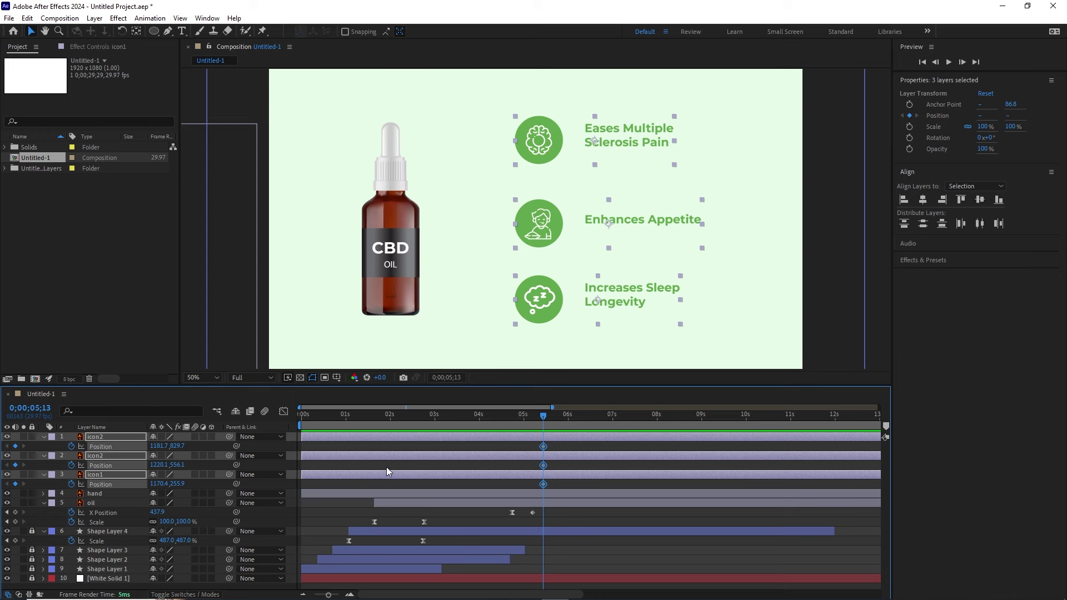
{"action": "key", "text": "shift+Page_Down"}
{"action": "key", "text": "shift+Page_Down"}
{"action": "key", "text": "Page_Down"}
{"action": "key", "text": "Page_Down"}
{"action": "key", "text": "Page_Down"}
{"action": "key", "text": "Page_Down"}
{"action": "left_click", "coordinate": [15, 446]}
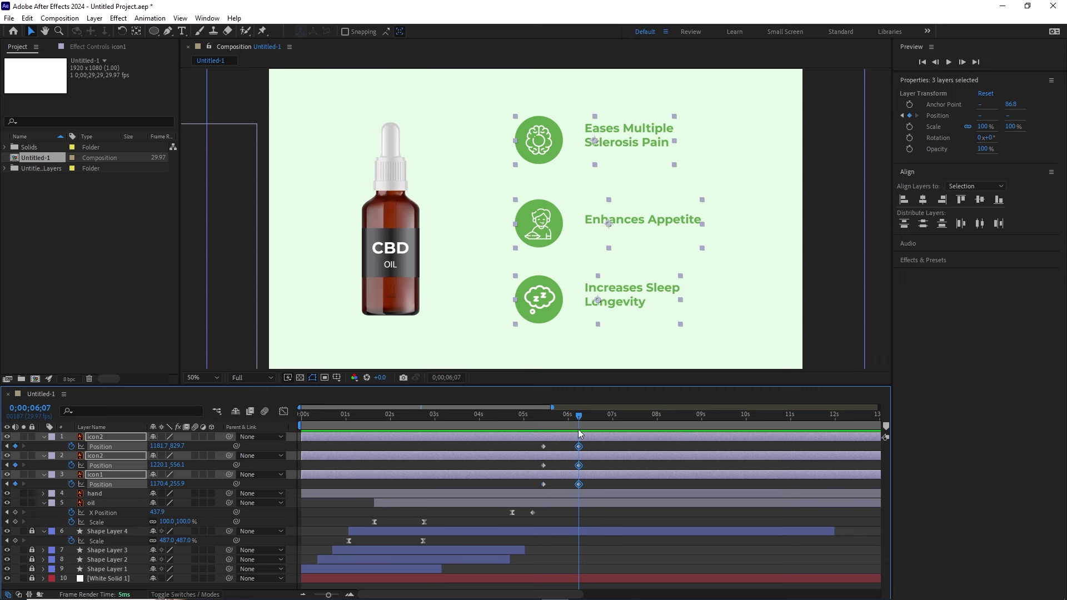
{"action": "left_click_drag", "start_coordinate": [566, 422], "coordinate": [549, 425]}
{"action": "left_click_drag", "start_coordinate": [176, 446], "coordinate": [242, 453]}
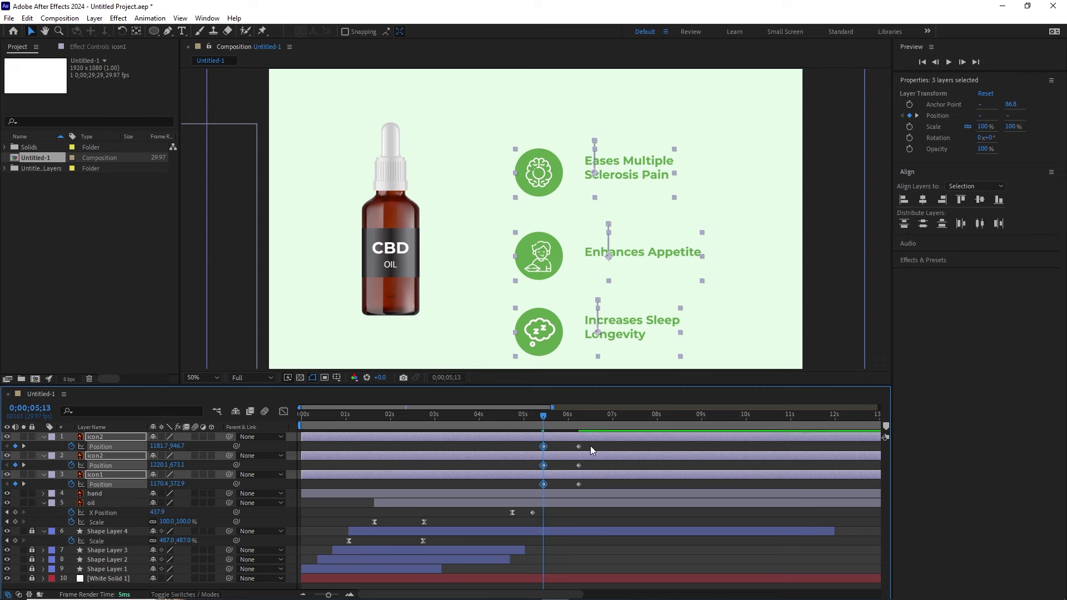
Apply Easy Ease to the three 06;07 position keyframes.
{"action": "left_click_drag", "start_coordinate": [591, 445], "coordinate": [570, 496]}
{"action": "key", "text": "F9"}
{"action": "key", "text": "shift+t"}
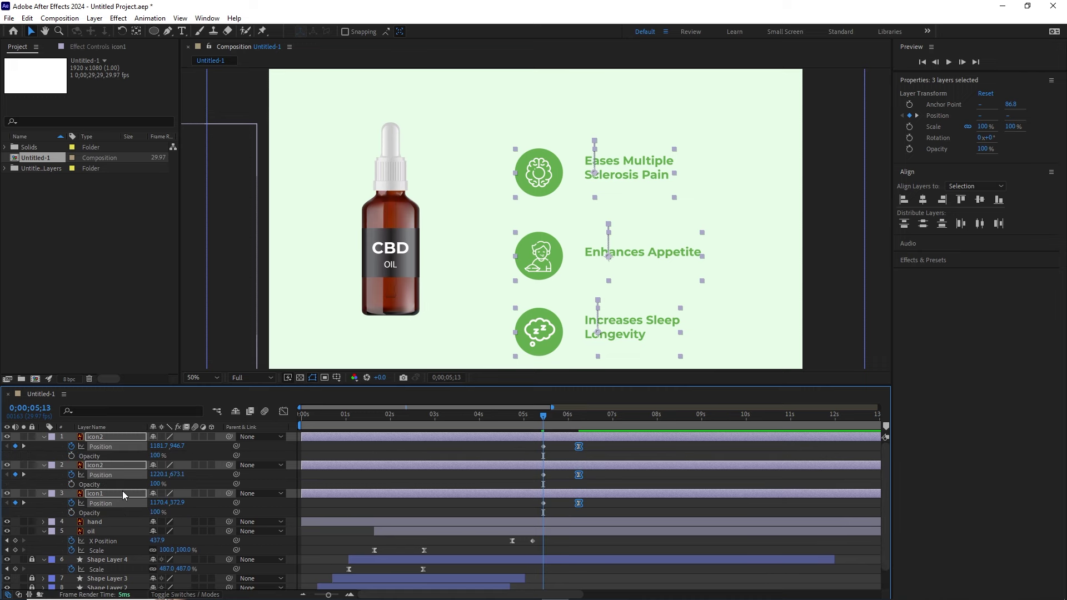
Fade the three icons from 0% opacity at 05;13 to 100% at 06;07.
{"action": "left_click", "coordinate": [71, 457]}
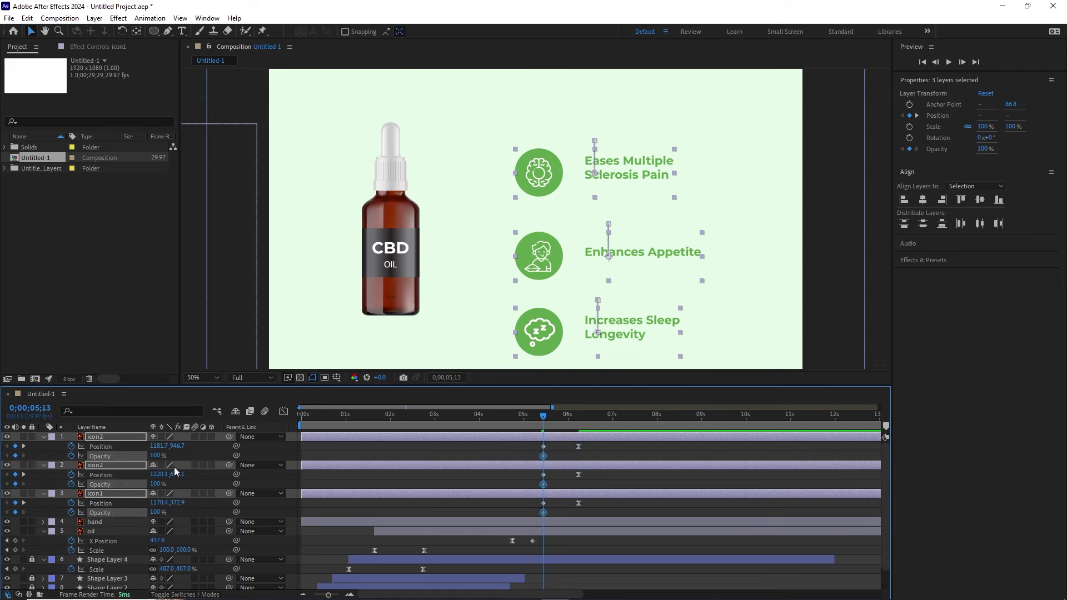
{"action": "left_click", "coordinate": [155, 455]}
{"action": "type", "text": "0"}
{"action": "key", "text": "Return"}
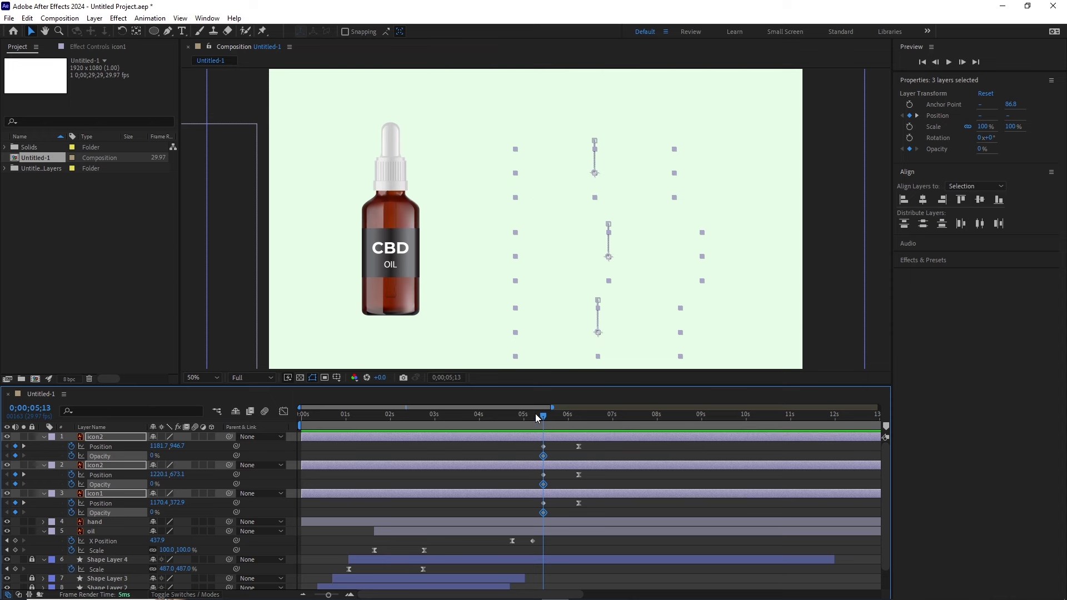
{"action": "left_click_drag", "start_coordinate": [543, 418], "coordinate": [576, 419]}
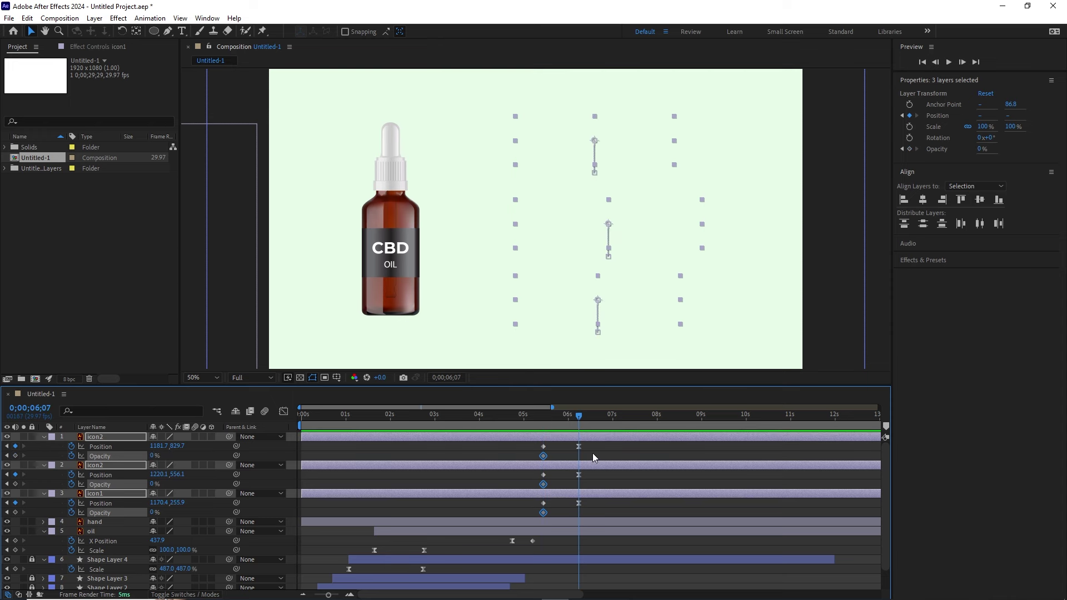
{"action": "left_click_drag", "start_coordinate": [156, 456], "coordinate": [241, 463]}
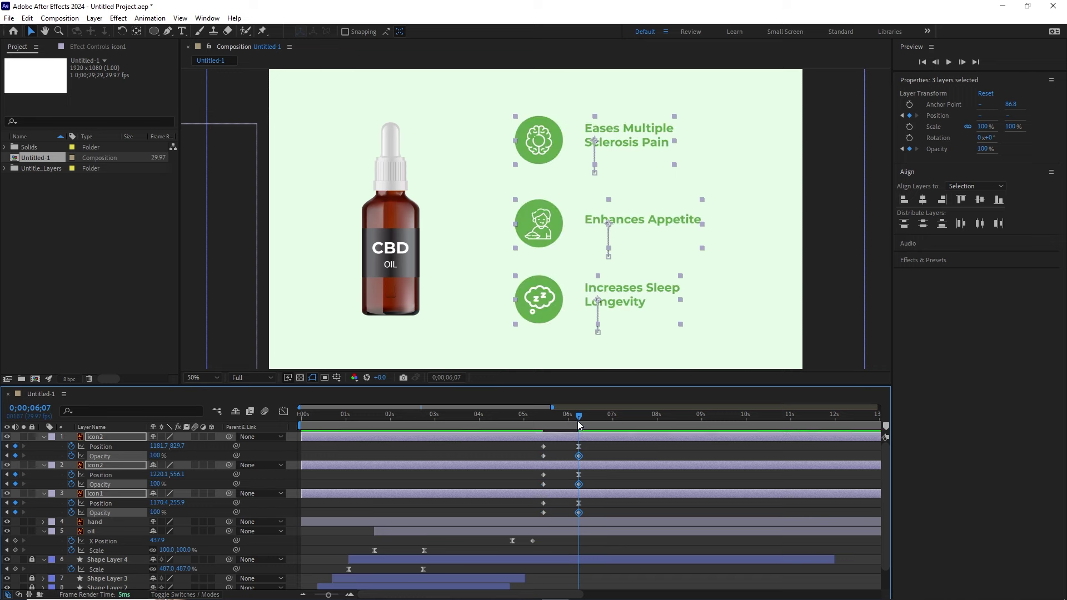
{"action": "left_click_drag", "start_coordinate": [578, 418], "coordinate": [542, 453]}
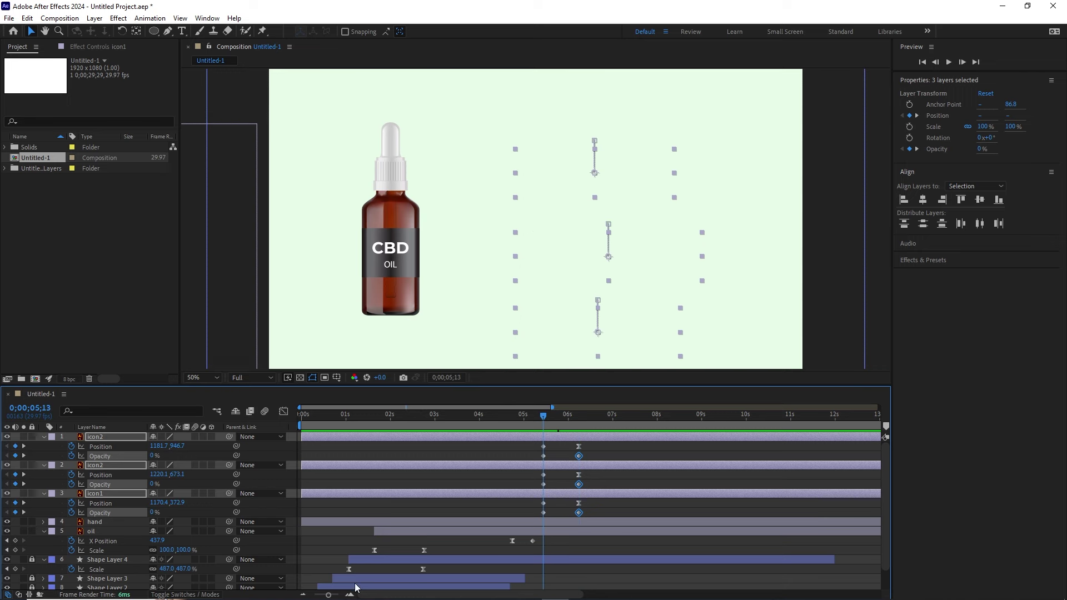
Move the three icon layers' in-points to 5;13 and shift the second icon slightly later.
{"action": "left_click_drag", "start_coordinate": [328, 594], "coordinate": [315, 595]}
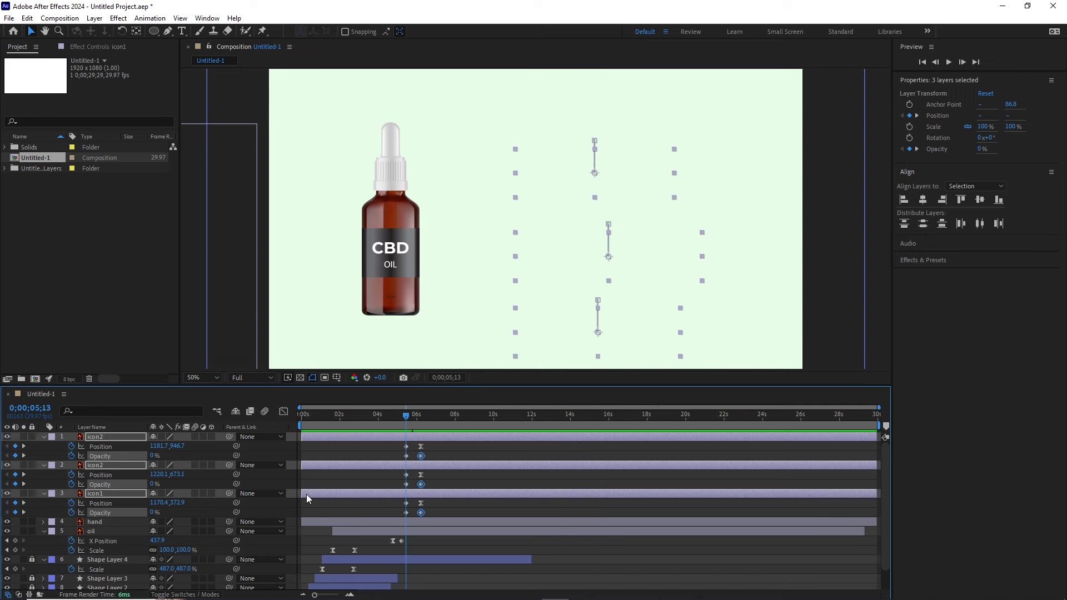
{"action": "left_click_drag", "start_coordinate": [302, 494], "coordinate": [404, 495]}
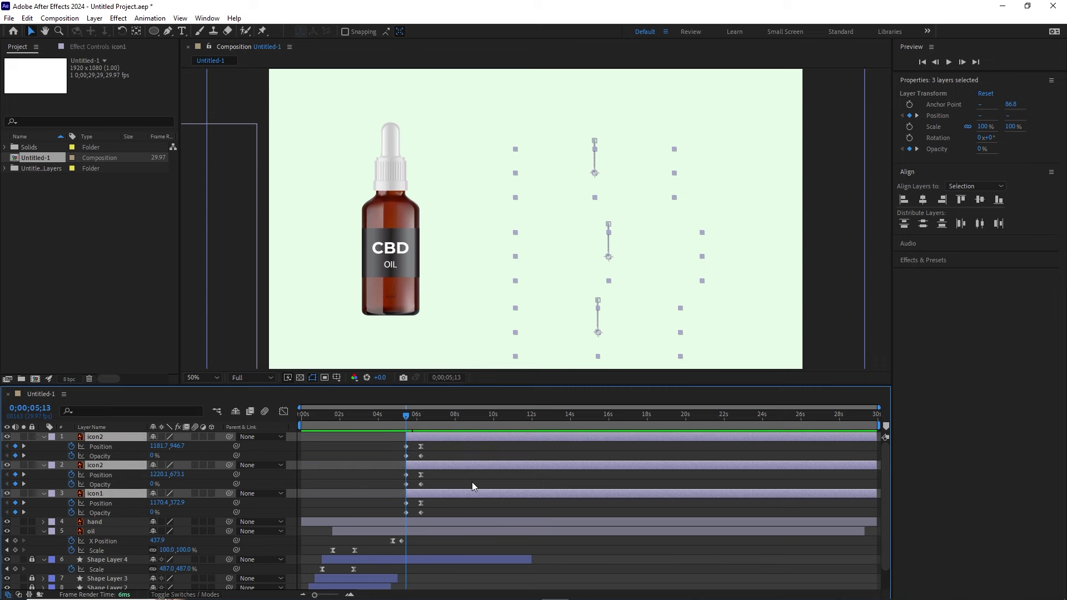
{"action": "left_click", "coordinate": [445, 465]}
{"action": "left_click_drag", "start_coordinate": [437, 465], "coordinate": [429, 431]}
Preview the animation, then nudge the middle and top icon layers slightly earlier.
{"action": "left_click", "coordinate": [435, 437]}
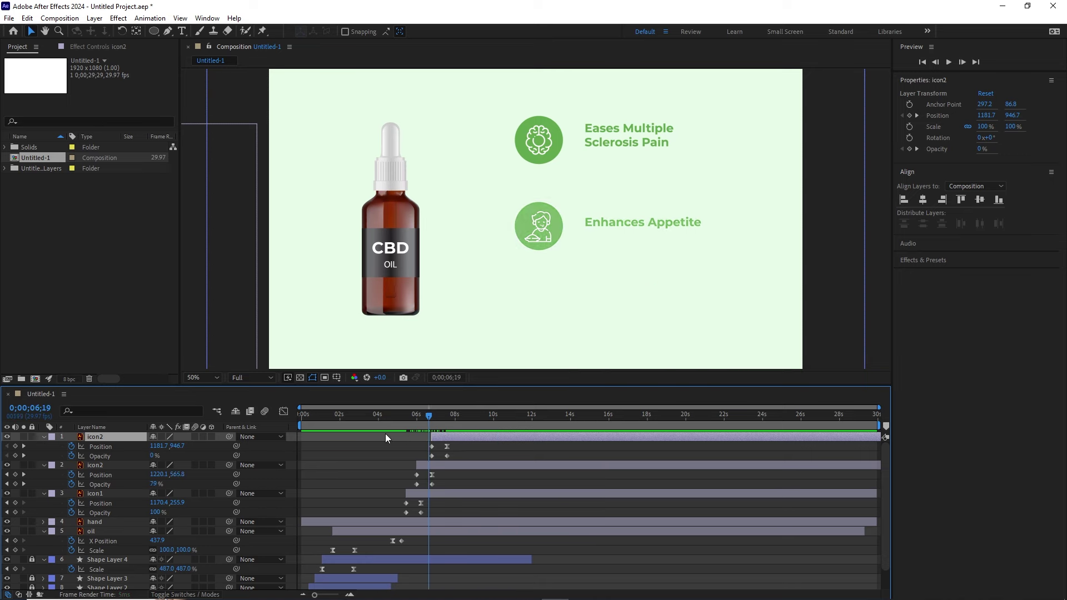
{"action": "key", "text": "Home"}
{"action": "key", "text": "space"}
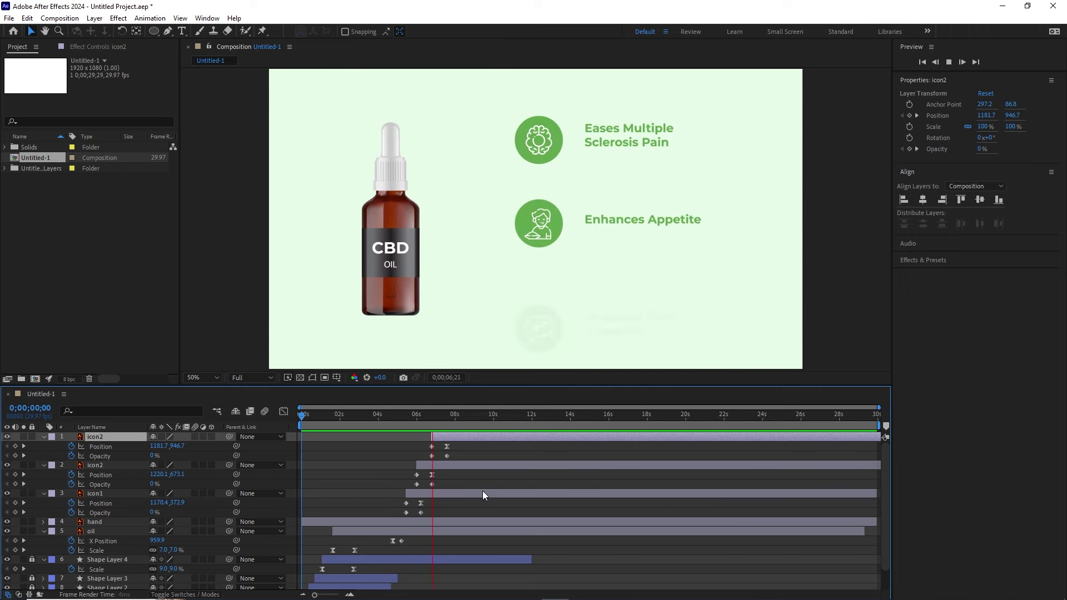
{"action": "key", "text": "space"}
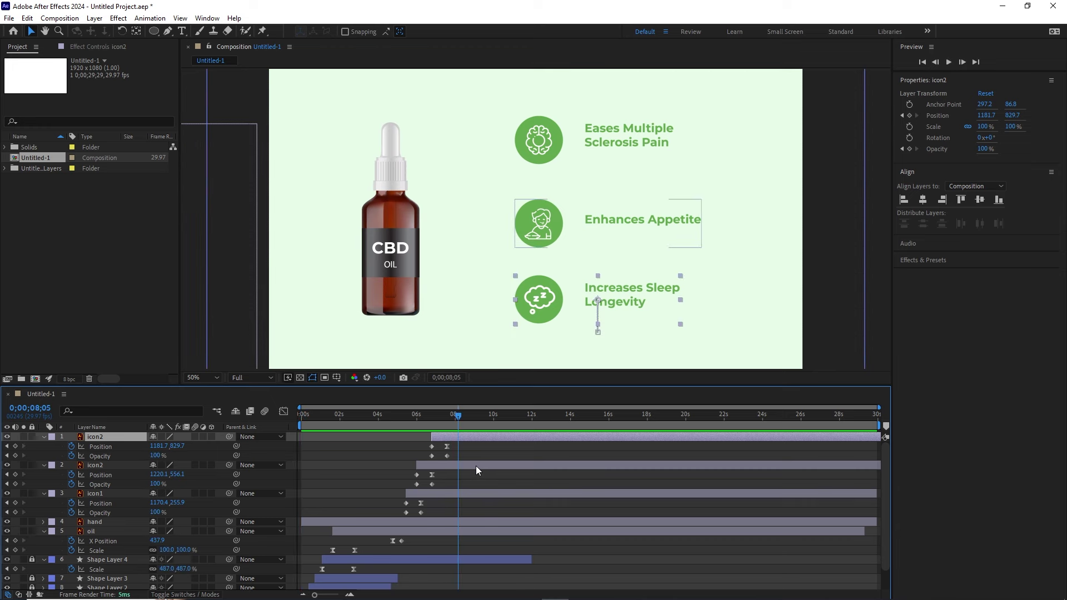
{"action": "left_click", "coordinate": [443, 466]}
{"action": "left_click_drag", "start_coordinate": [435, 468], "coordinate": [433, 469]}
{"action": "left_click", "coordinate": [464, 438]}
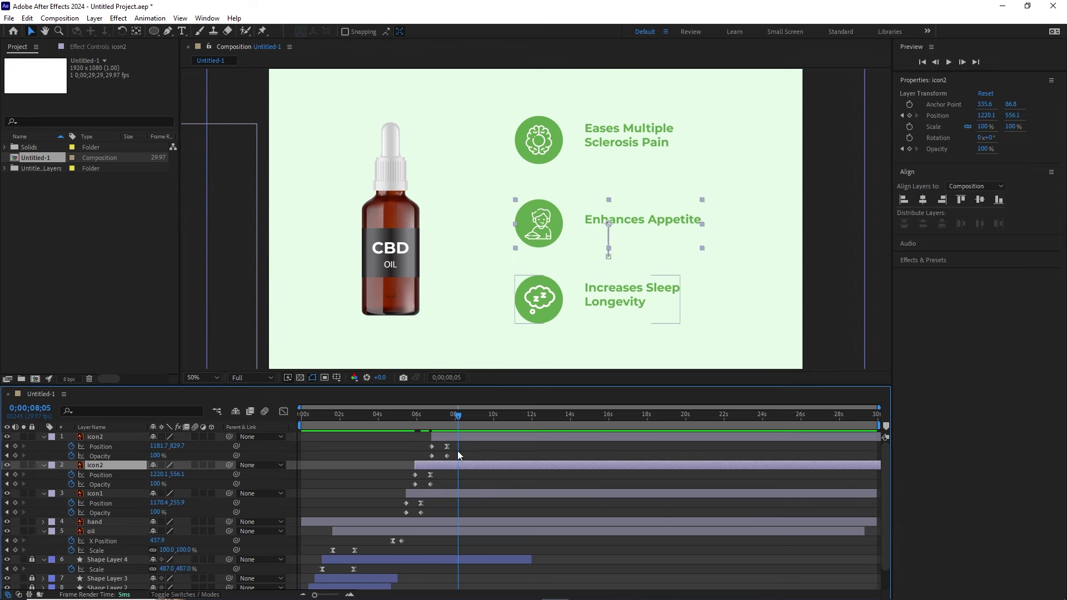
{"action": "left_click_drag", "start_coordinate": [472, 438], "coordinate": [468, 439]}
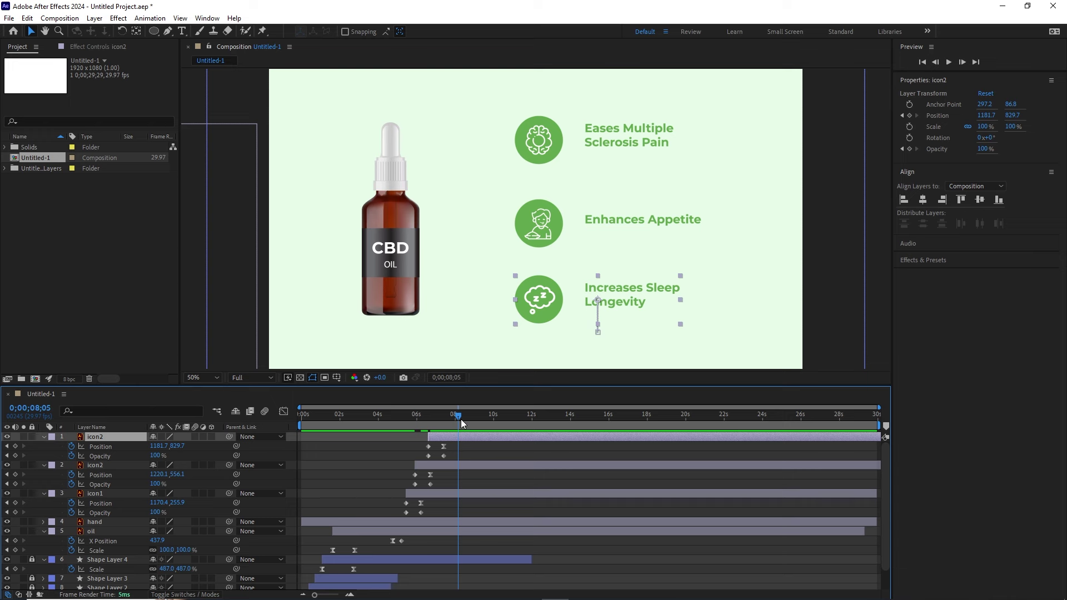
Trim the composition to a work area ending at 8;23, then check it and select the animated layers.
{"action": "left_click_drag", "start_coordinate": [460, 418], "coordinate": [472, 417]}
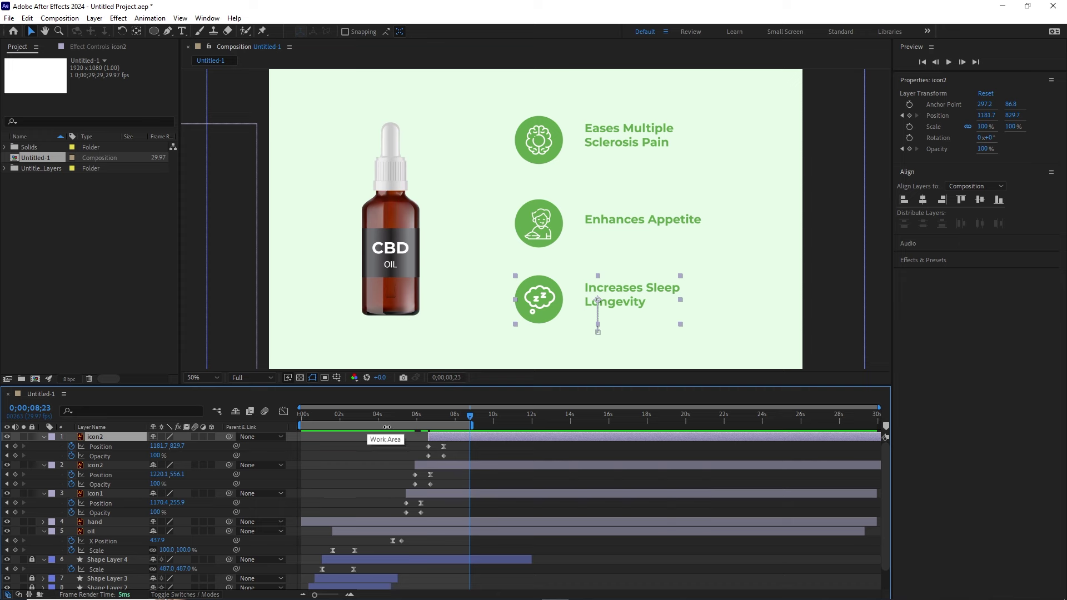
{"action": "right_click", "coordinate": [387, 427]}
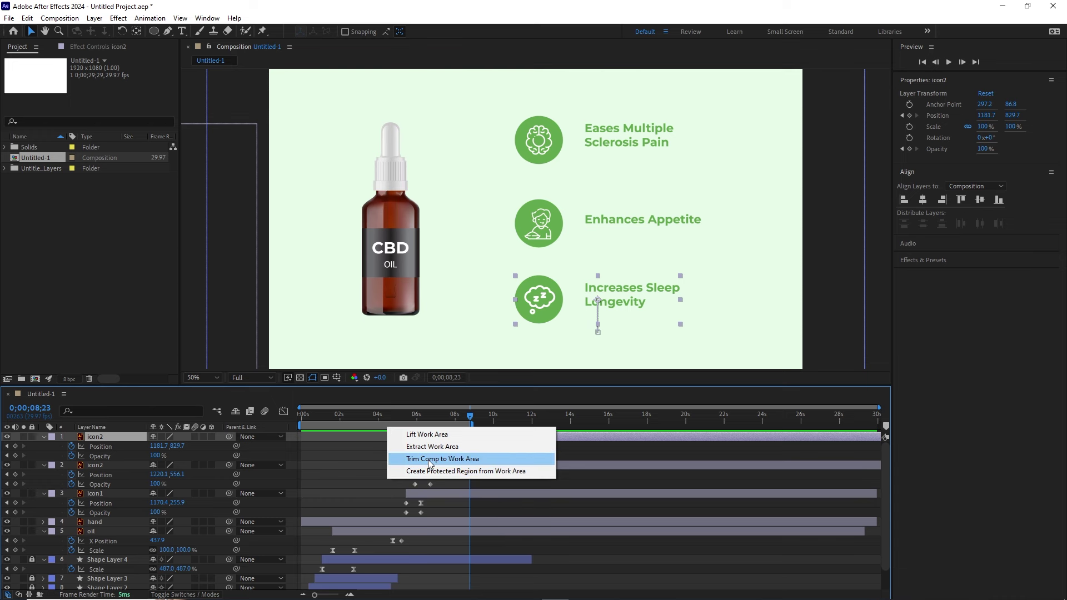
{"action": "left_click", "coordinate": [446, 459]}
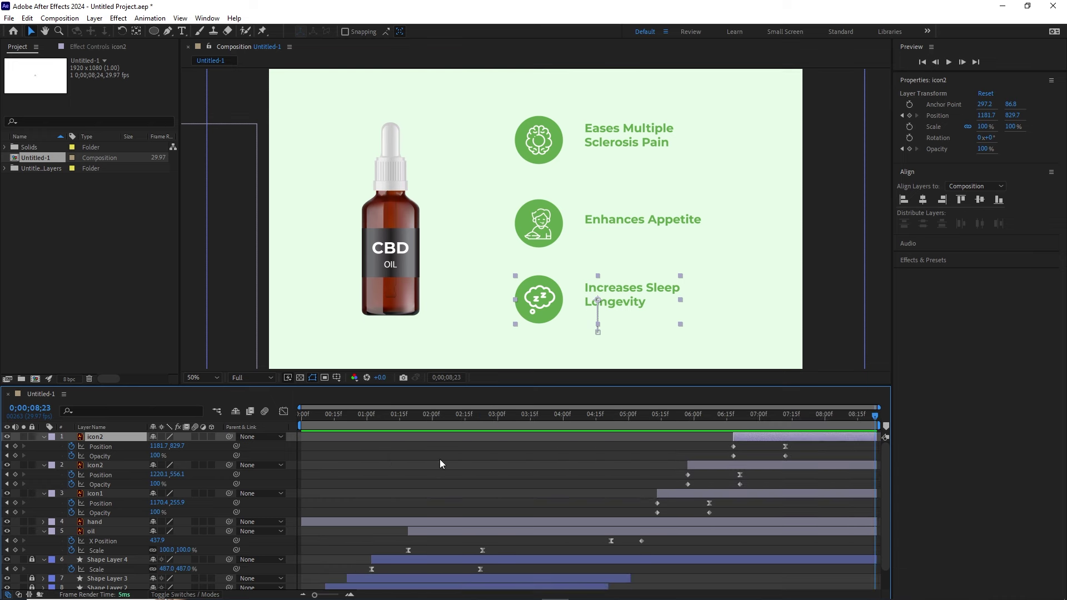
{"action": "left_click_drag", "start_coordinate": [884, 418], "coordinate": [709, 425]}
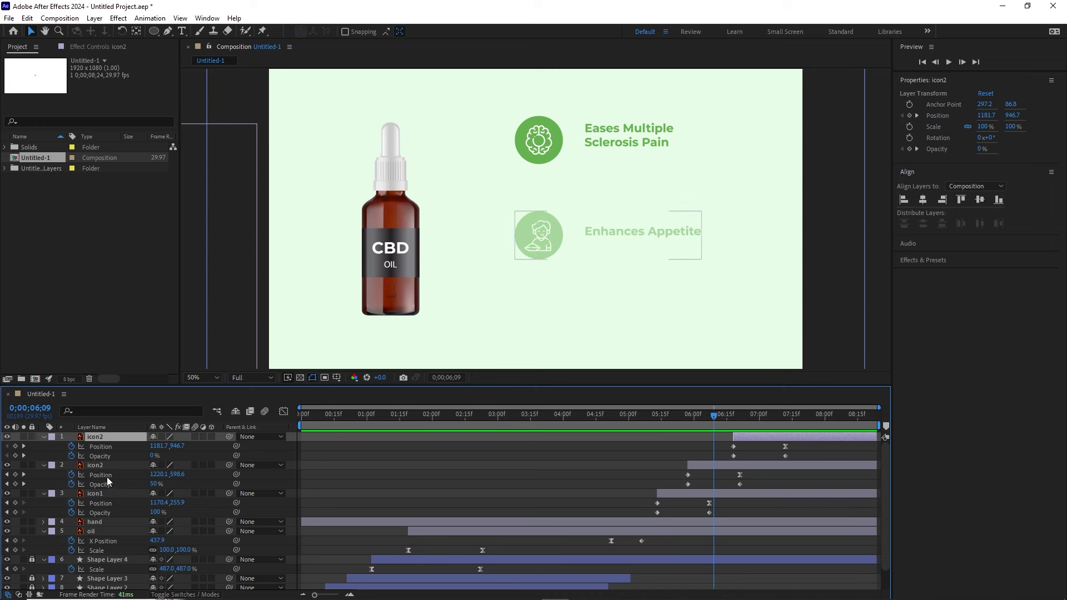
{"action": "key", "text": "ctrl+a"}
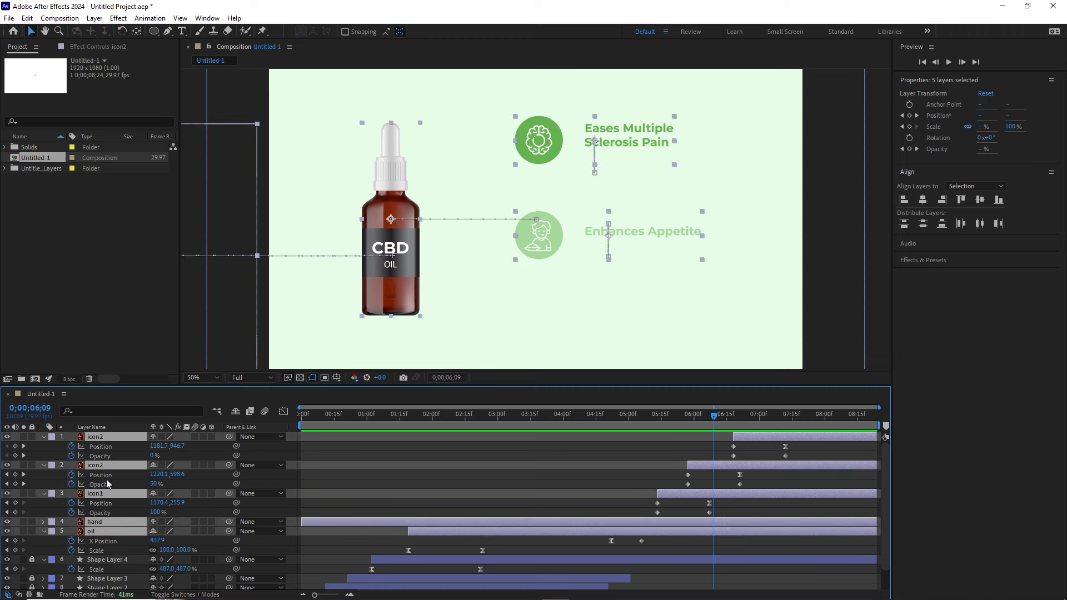
{"action": "left_click", "coordinate": [51, 499]}
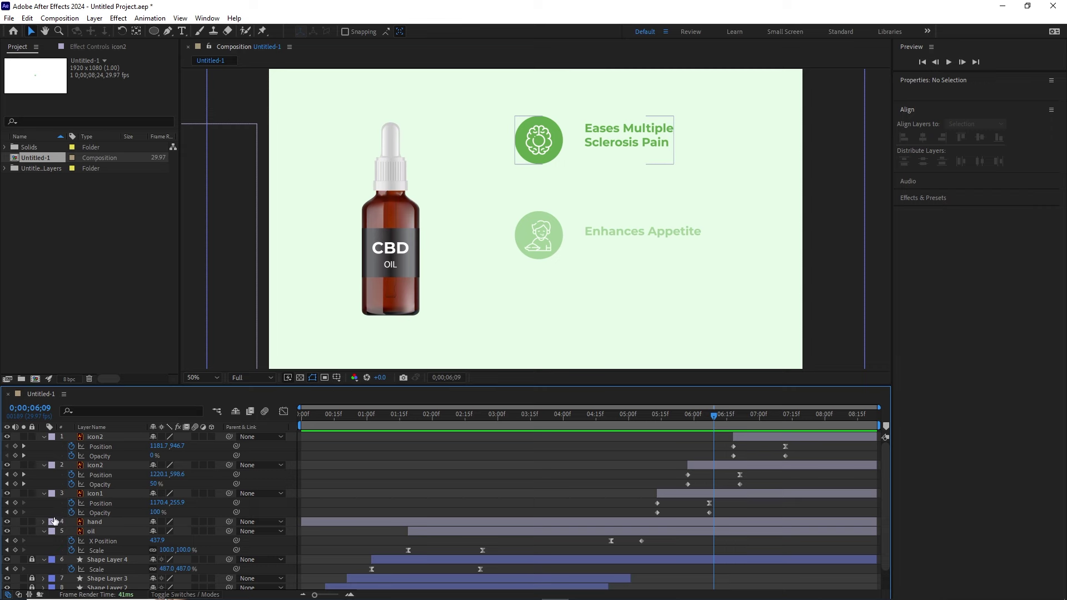
{"action": "key", "text": "ctrl+a"}
Collapse the layer properties and unlock Shape Layers 1–4 and White Solid 1.
{"action": "key", "text": "u"}
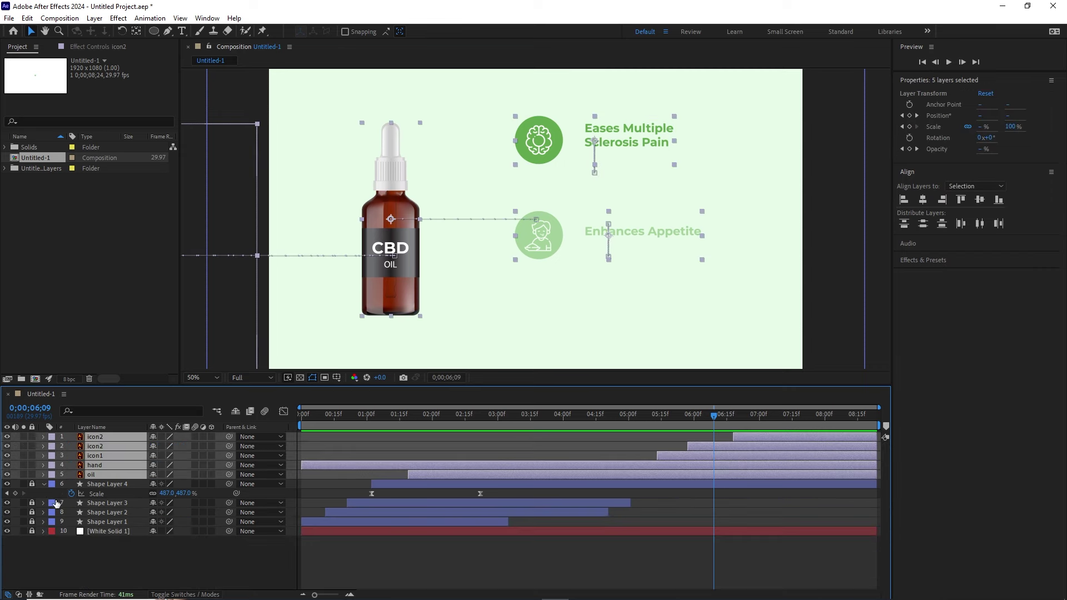
{"action": "left_click", "coordinate": [95, 549]}
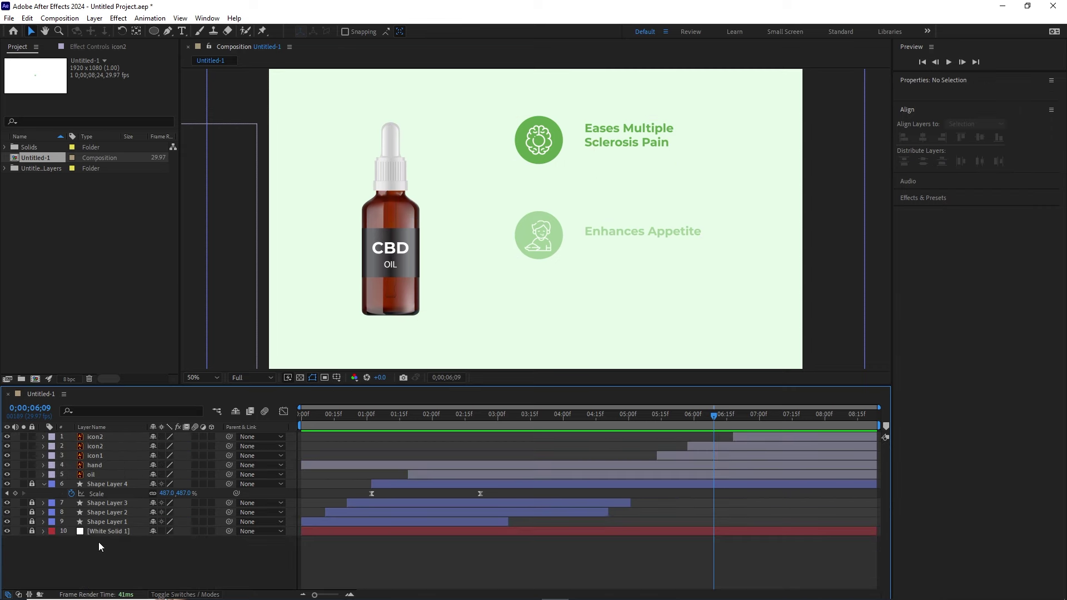
{"action": "left_click", "coordinate": [32, 484]}
{"action": "left_click", "coordinate": [32, 503]}
{"action": "left_click", "coordinate": [32, 512]}
{"action": "left_click", "coordinate": [31, 522]}
{"action": "left_click", "coordinate": [32, 532]}
{"action": "left_click", "coordinate": [103, 522]}
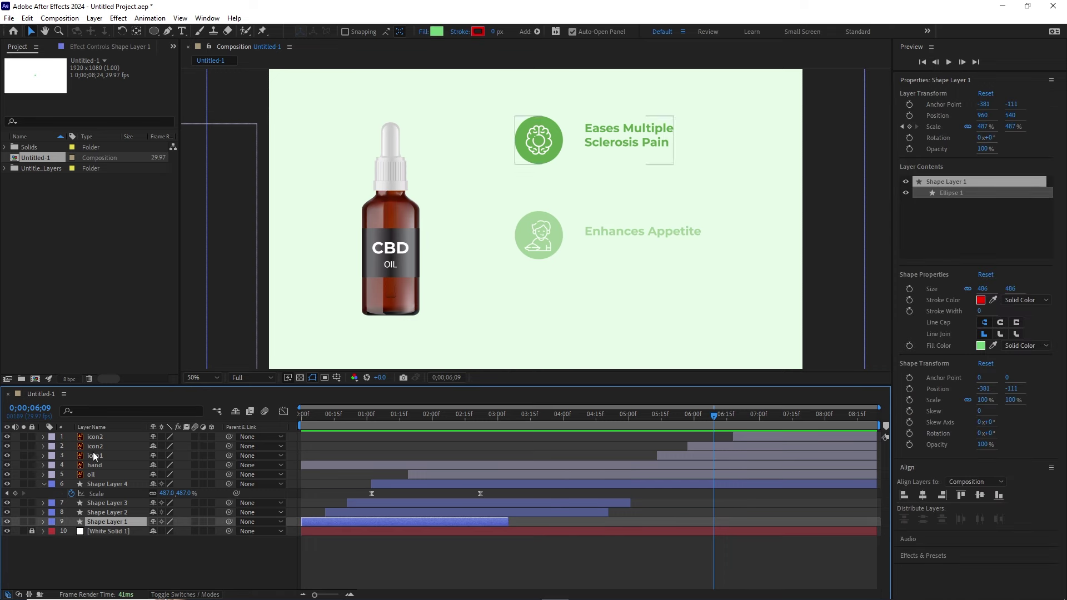
{"action": "left_click", "coordinate": [43, 484]}
Enable motion blur on the nine animated layers and the composition, then scrub to preview it.
{"action": "left_click_drag", "start_coordinate": [93, 551], "coordinate": [98, 440]}
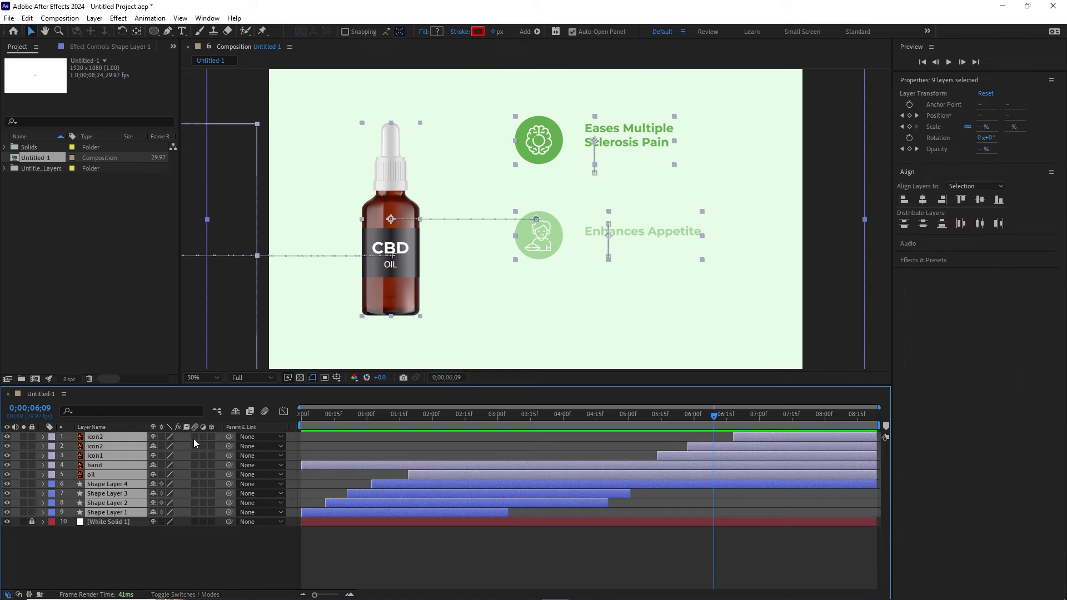
{"action": "left_click", "coordinate": [194, 439]}
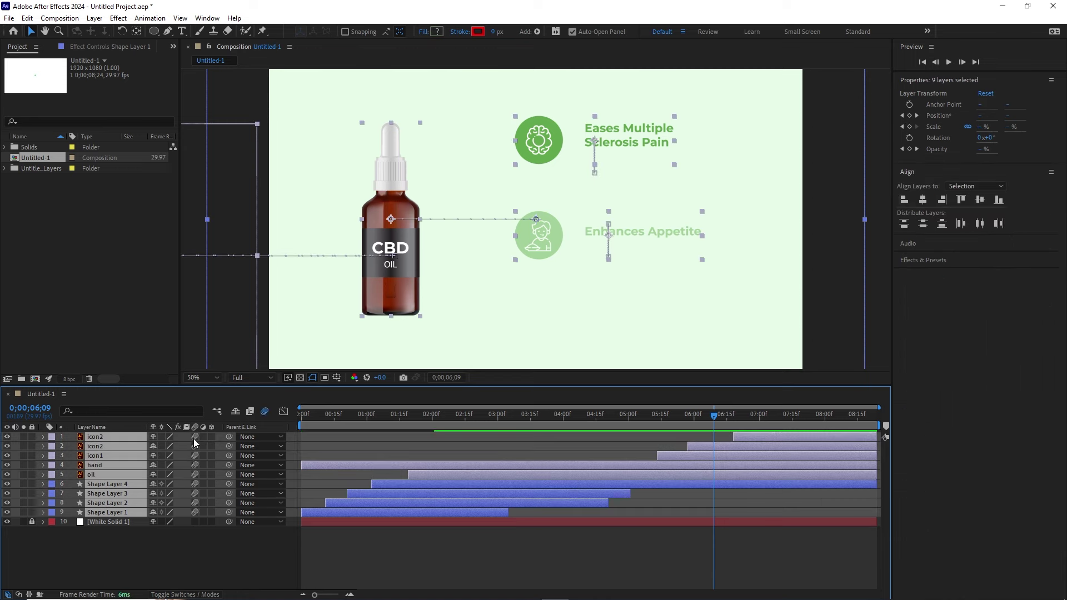
{"action": "left_click", "coordinate": [264, 413]}
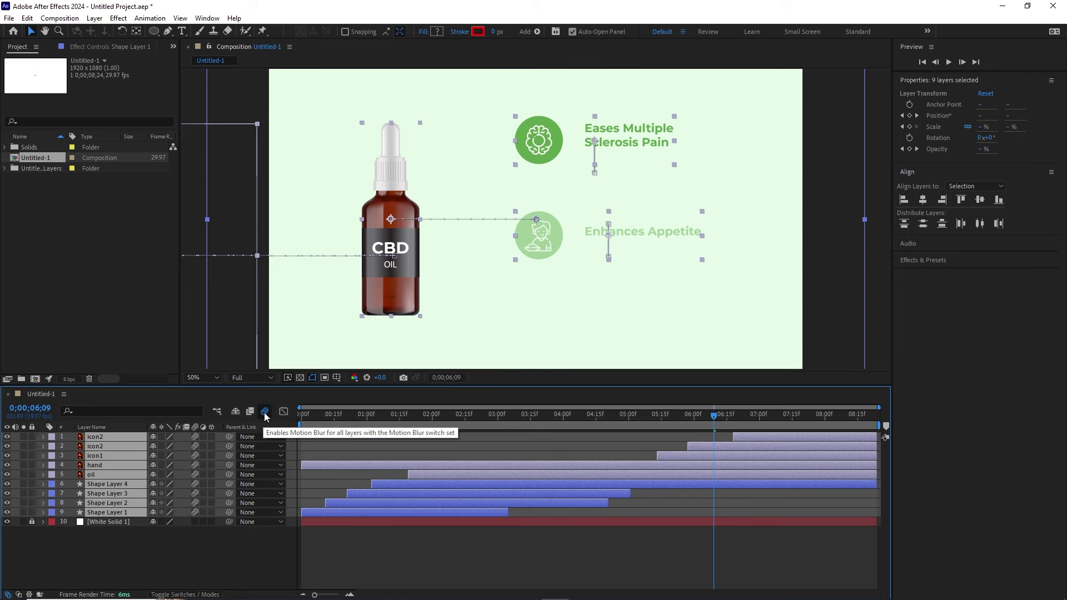
{"action": "left_click_drag", "start_coordinate": [712, 419], "coordinate": [565, 432]}
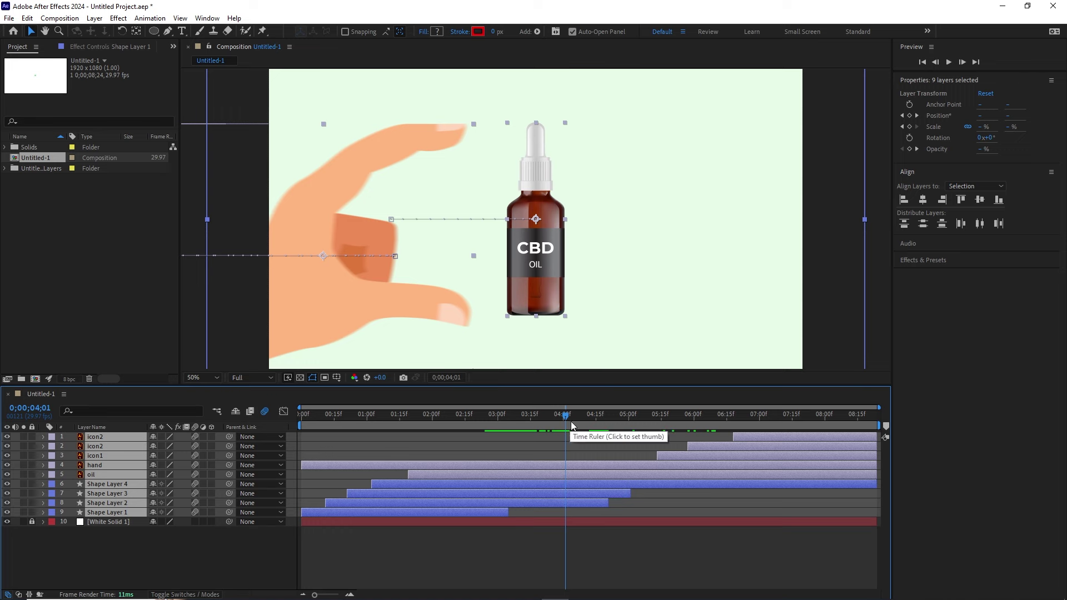
{"action": "left_click", "coordinate": [621, 555]}
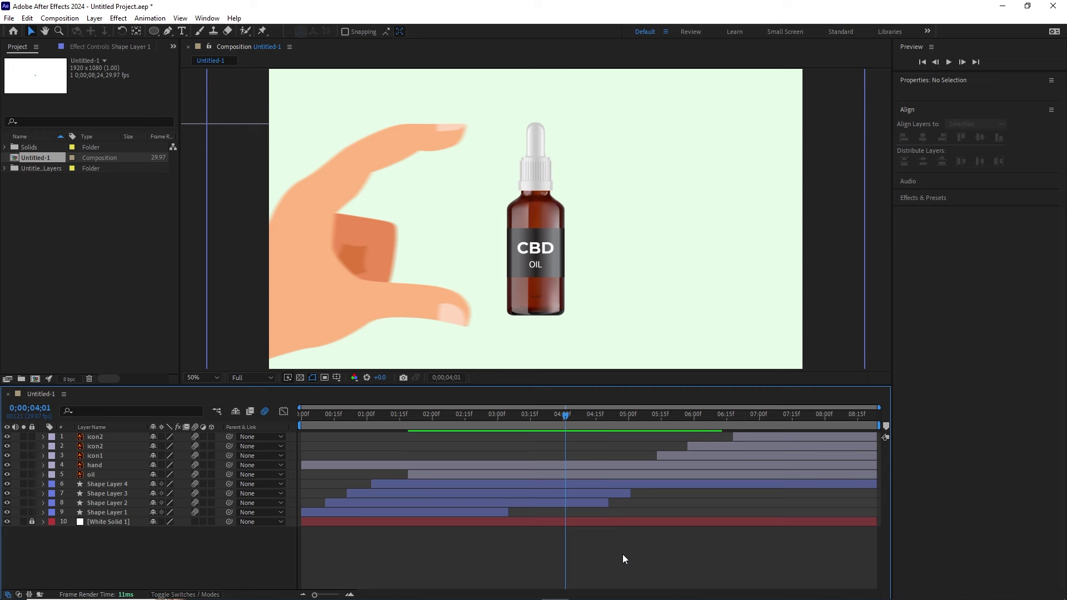
Create an 'after effects' folder inside '01 cbd oil after effects' and open it.
{"action": "key", "text": "ctrl+s"}
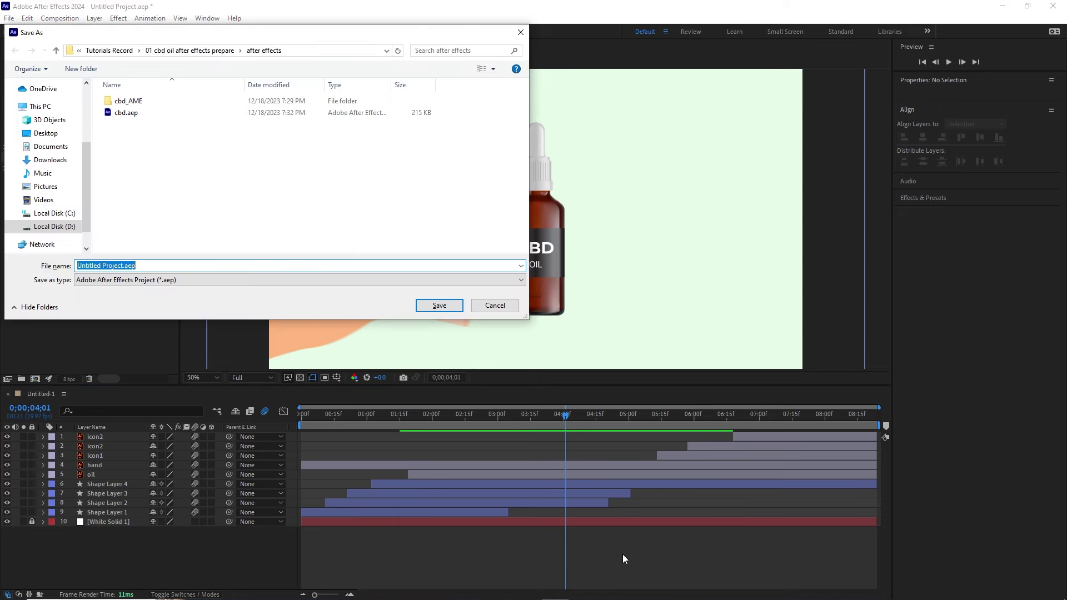
{"action": "left_click", "coordinate": [183, 49]}
{"action": "left_click", "coordinate": [211, 50]}
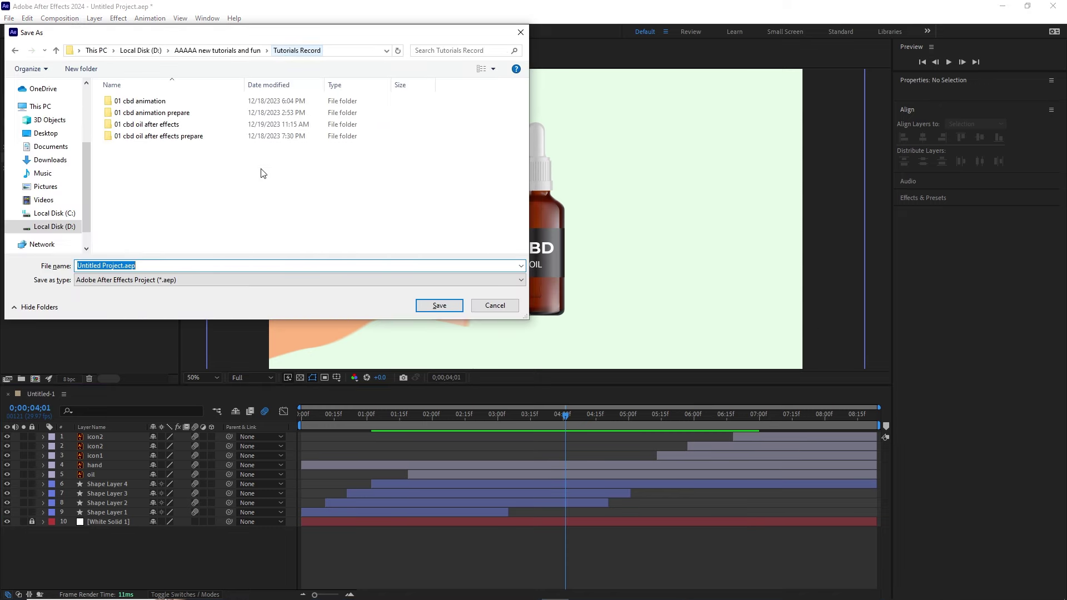
{"action": "double_click", "coordinate": [160, 126]}
{"action": "right_click", "coordinate": [125, 186]}
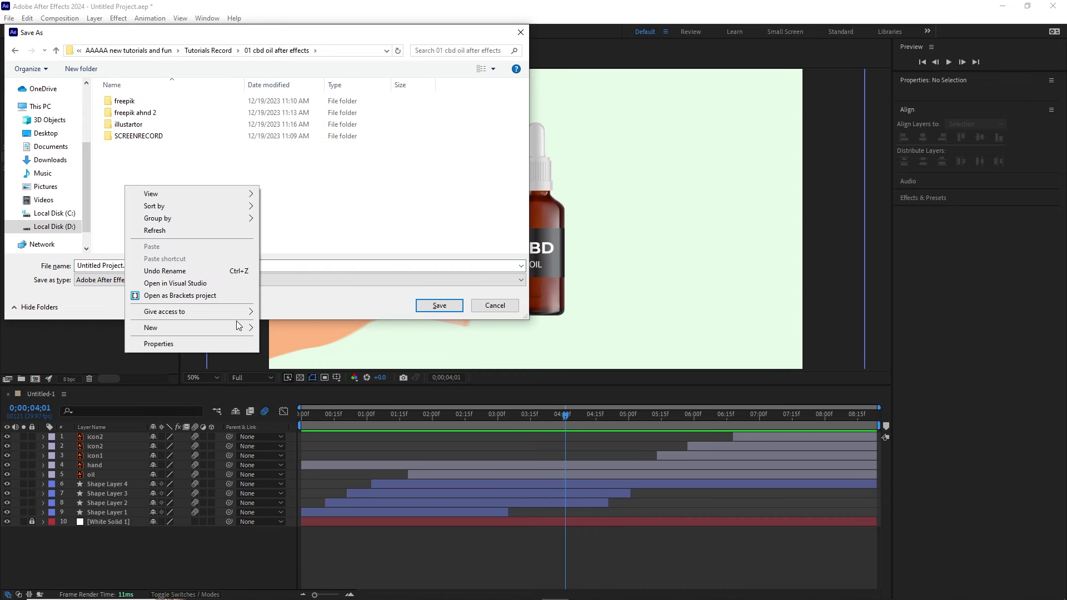
{"action": "mouse_move", "coordinate": [232, 328]}
{"action": "left_click", "coordinate": [285, 331]}
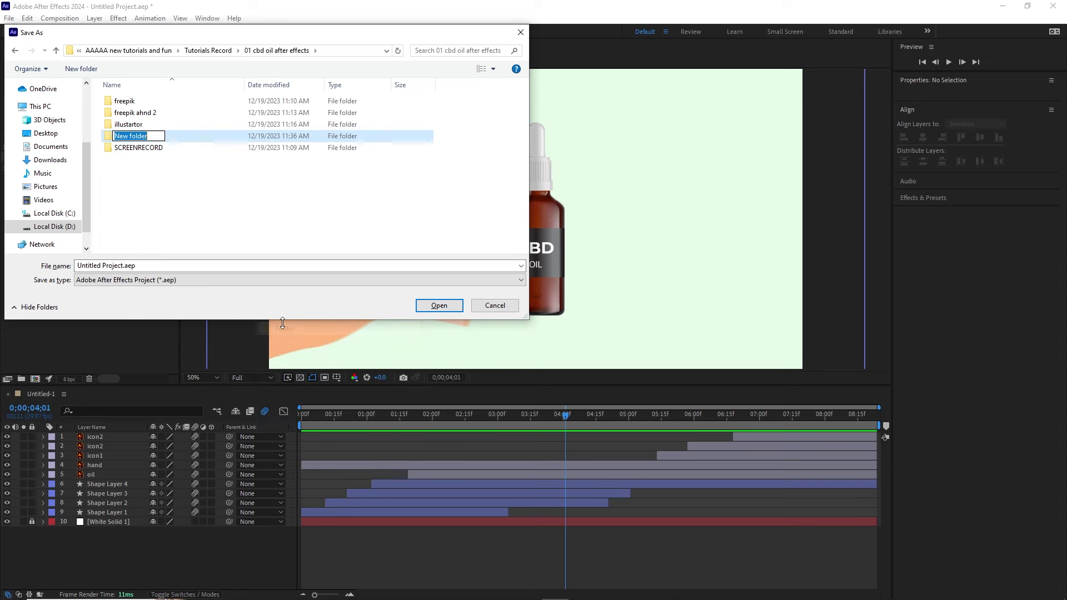
{"action": "type", "text": "after effects"}
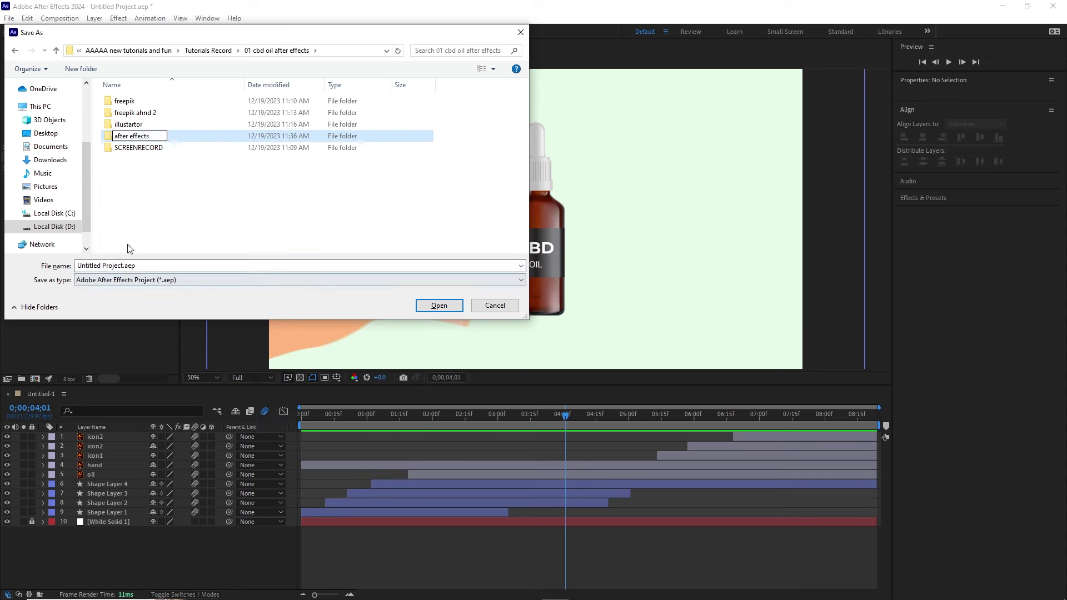
{"action": "left_click", "coordinate": [165, 200]}
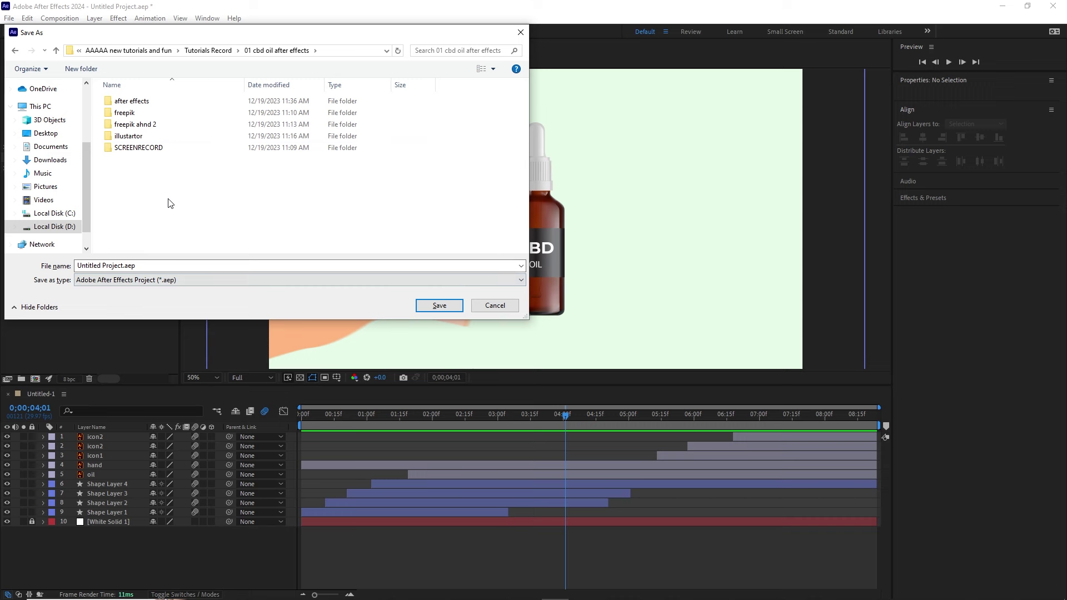
{"action": "double_click", "coordinate": [144, 102]}
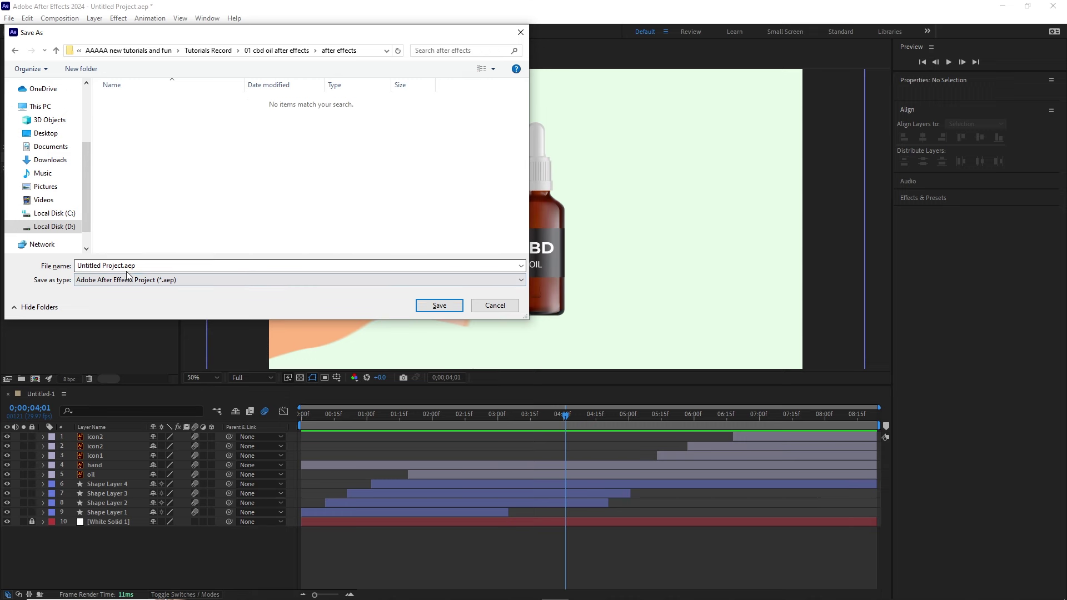
Save the project there as 'cbd oil'.
{"action": "left_click", "coordinate": [153, 265]}
{"action": "type", "text": "cb"}
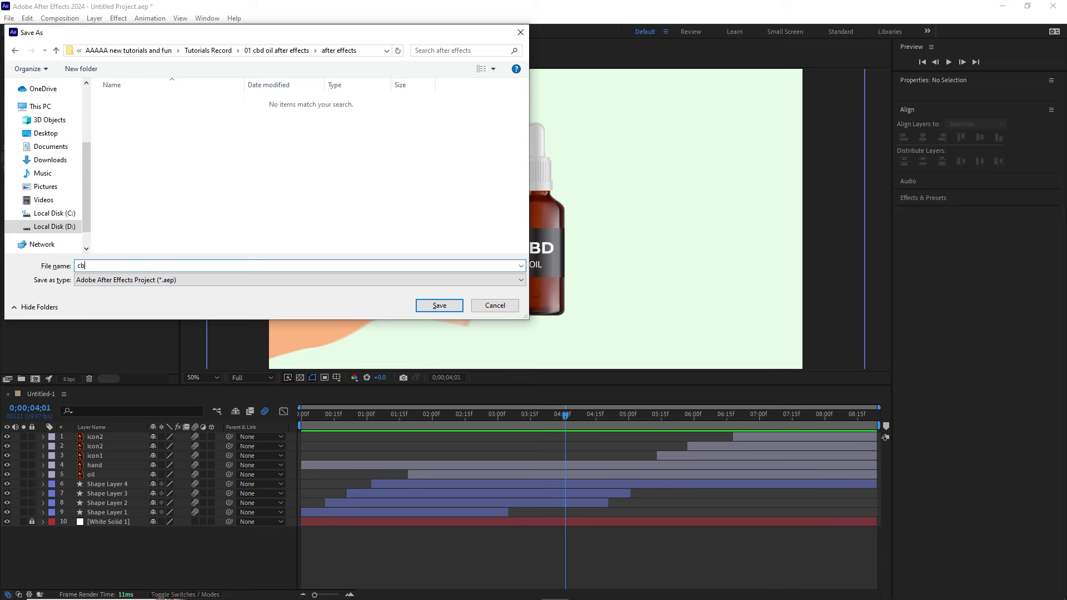
{"action": "type", "text": "d oil"}
{"action": "left_click", "coordinate": [445, 304]}
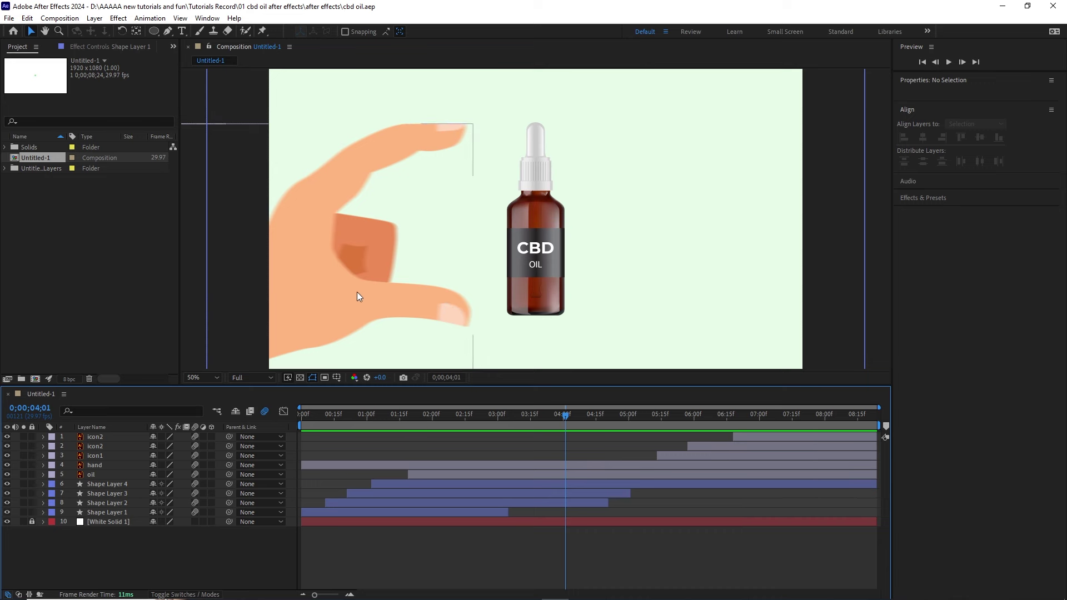
Add the Untitled-1 composition to the Adobe Media Encoder queue via File > Export.
{"action": "left_click", "coordinate": [9, 18]}
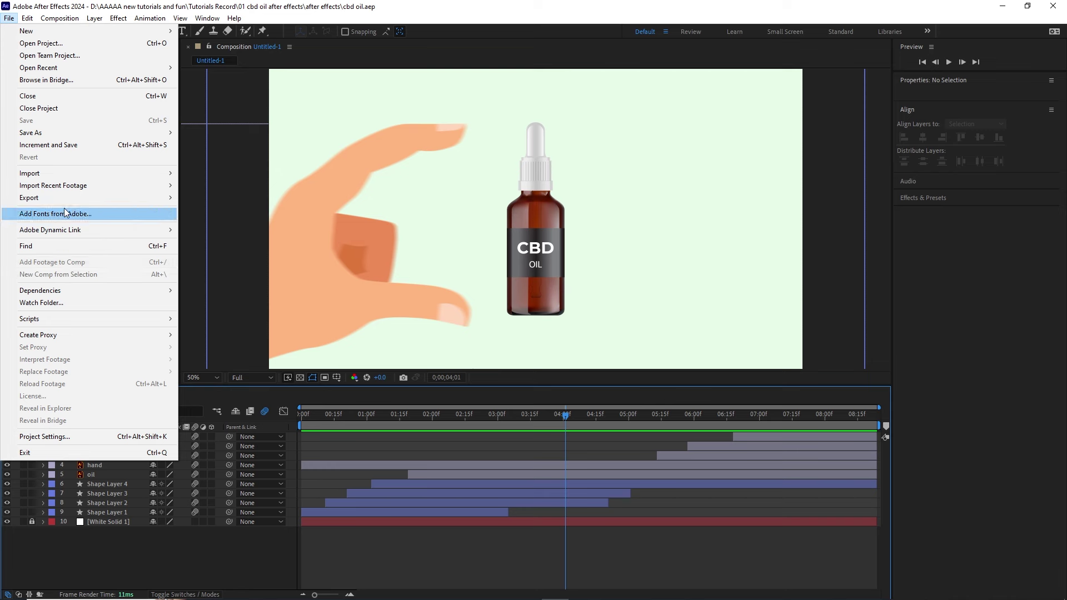
{"action": "mouse_move", "coordinate": [152, 198]}
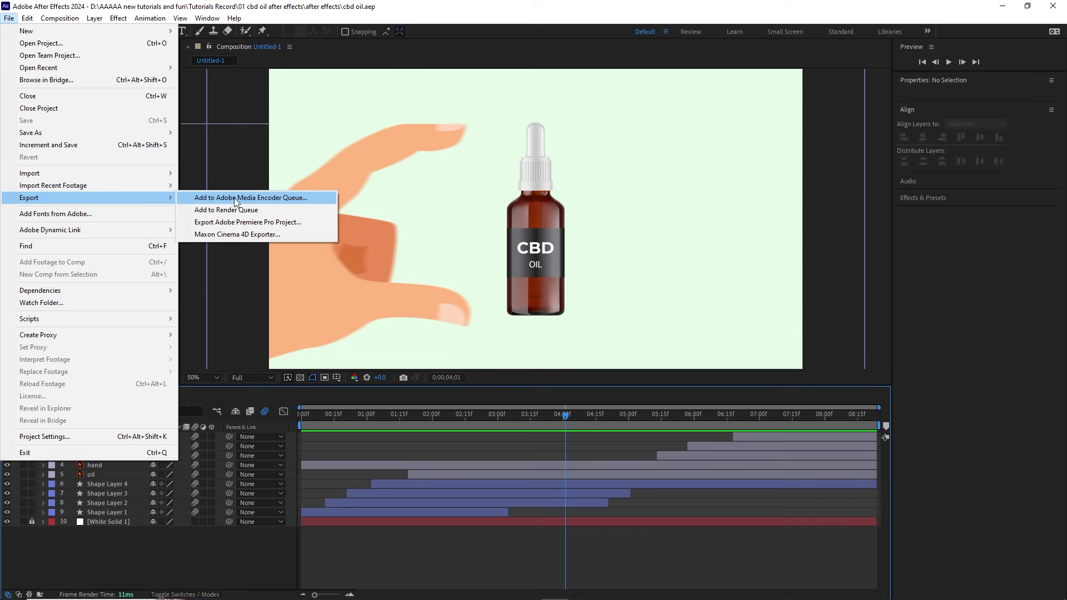
{"action": "left_click", "coordinate": [274, 200]}
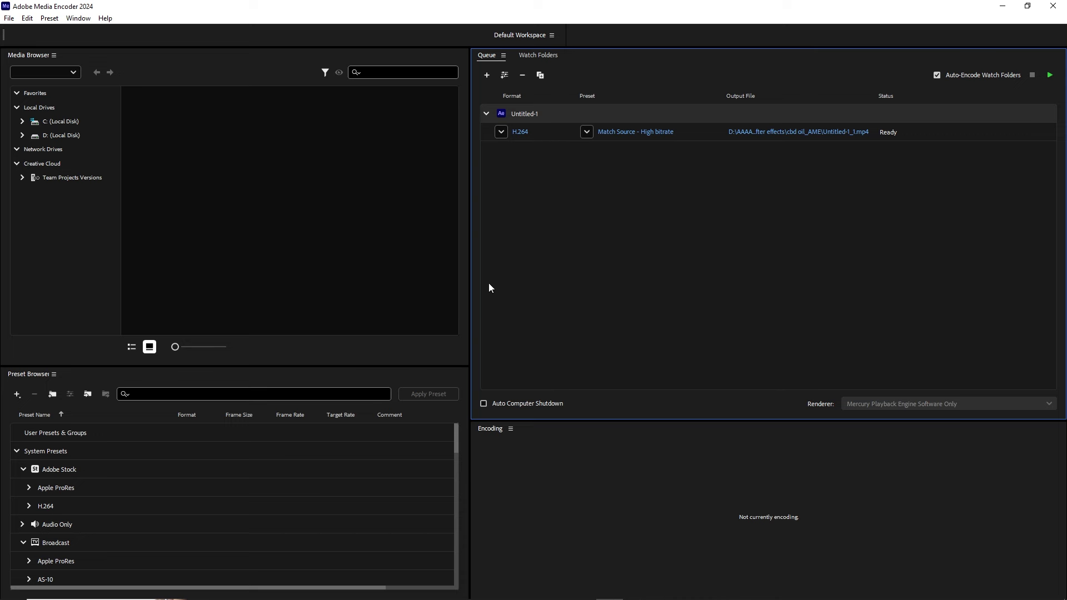
Keep H.264 as the job's format and review the export settings without changes.
{"action": "left_click", "coordinate": [502, 133]}
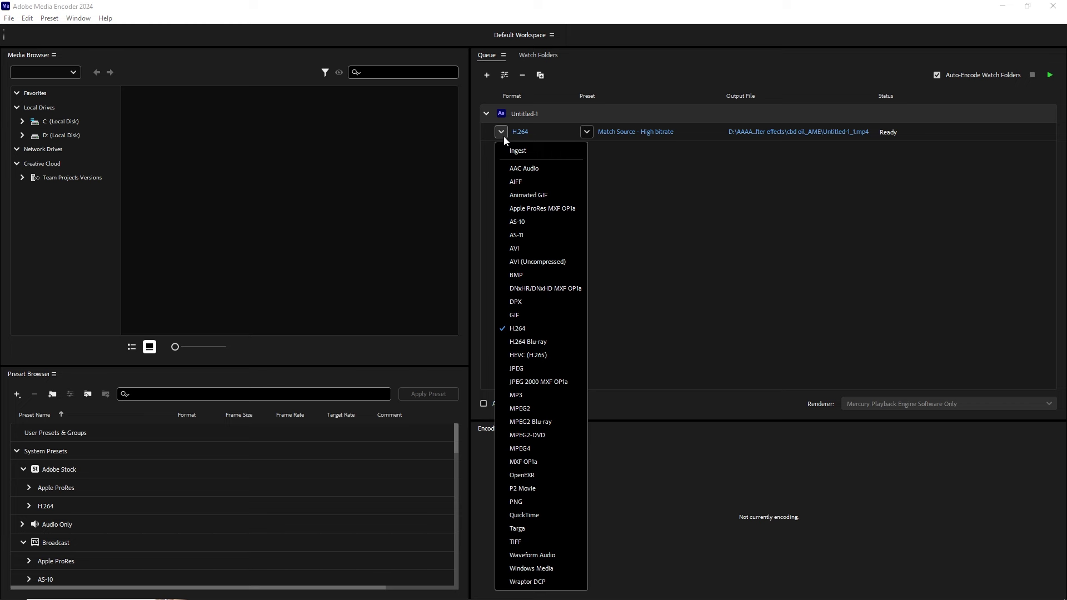
{"action": "left_click", "coordinate": [523, 333]}
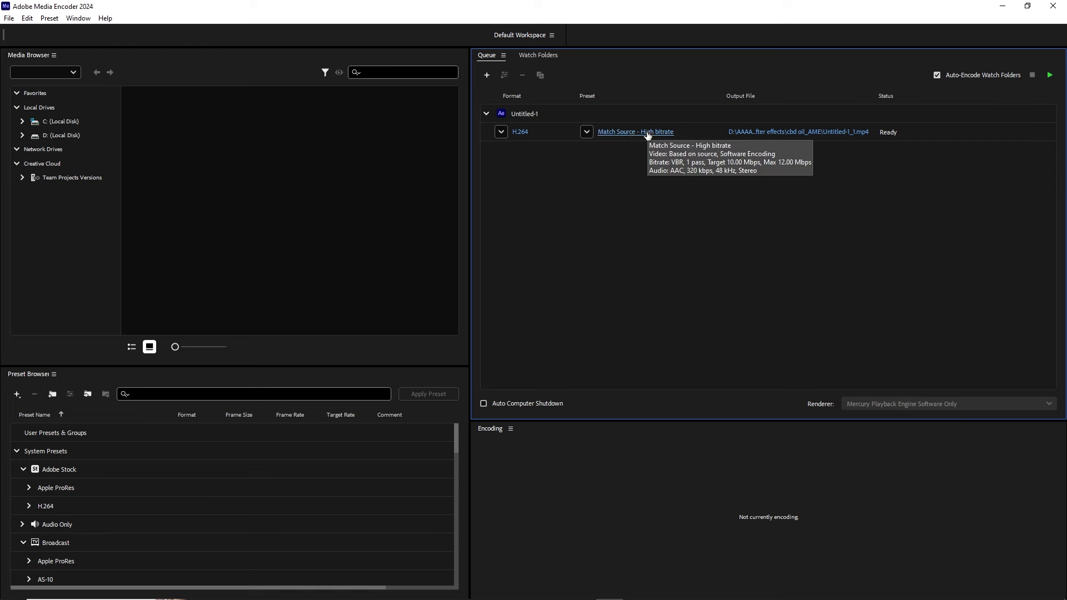
{"action": "key", "text": "Return"}
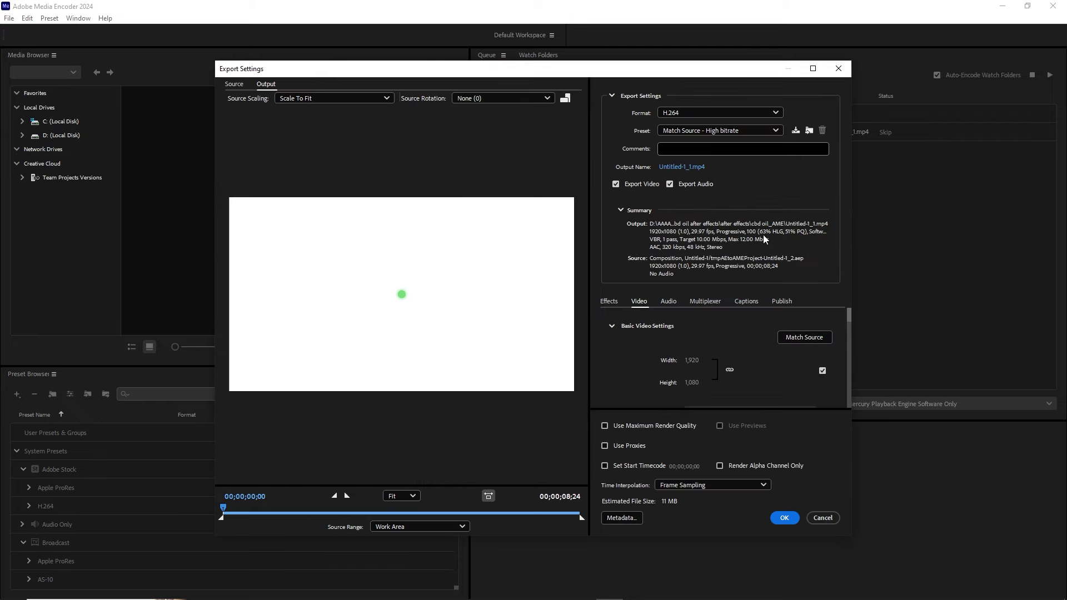
{"action": "scroll", "coordinate": [755, 336], "scroll_direction": "down", "scroll_amount": 5}
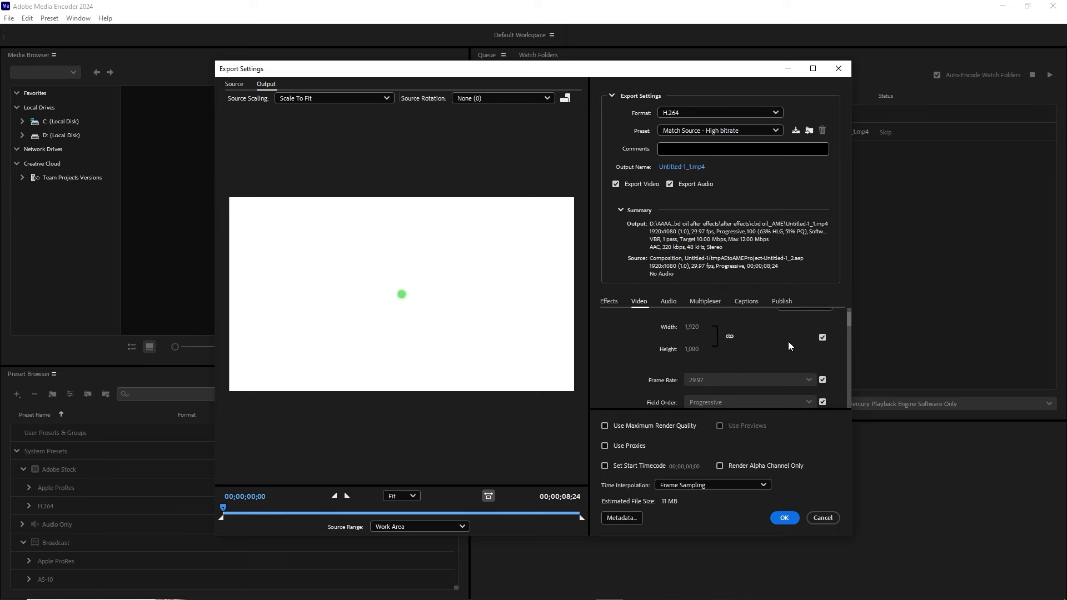
{"action": "scroll", "coordinate": [789, 342], "scroll_direction": "down", "scroll_amount": 4}
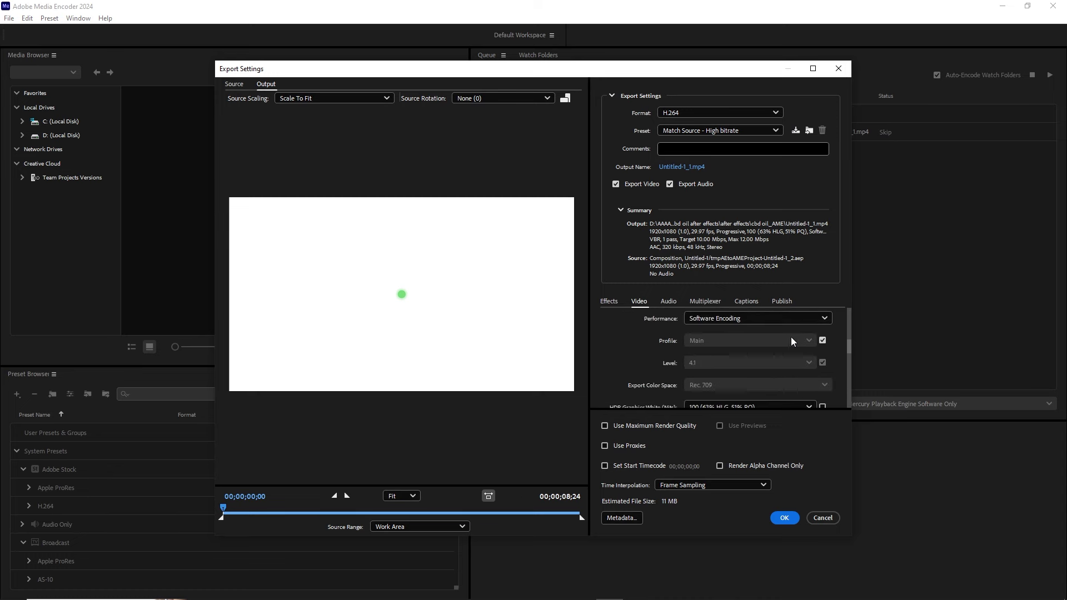
{"action": "left_click", "coordinate": [825, 520]}
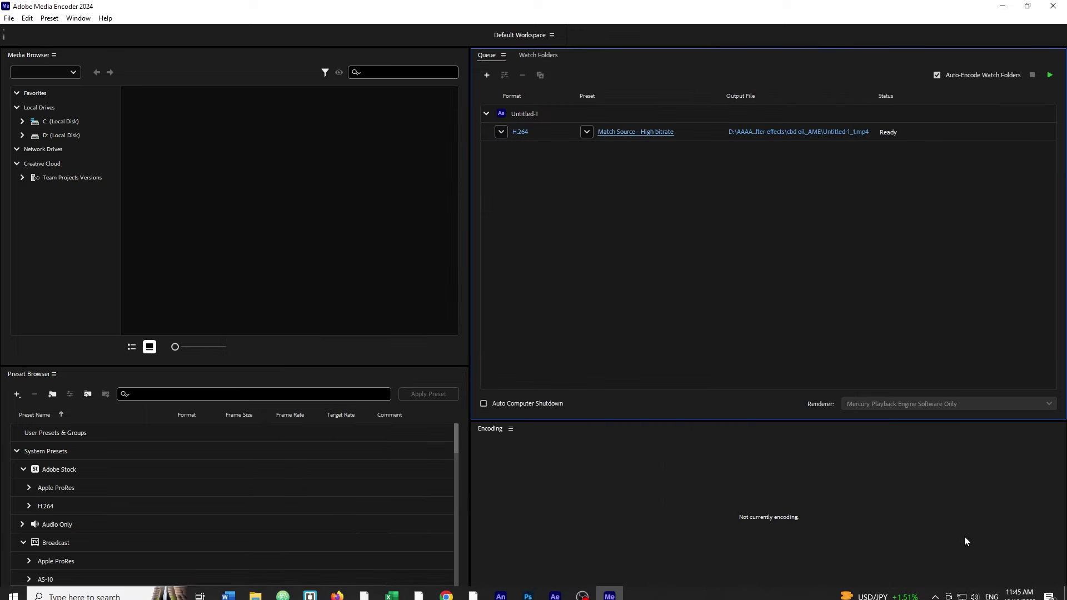
Create a new 'render' folder in '01 cbd oil after effects' as the output location.
{"action": "left_click", "coordinate": [789, 132]}
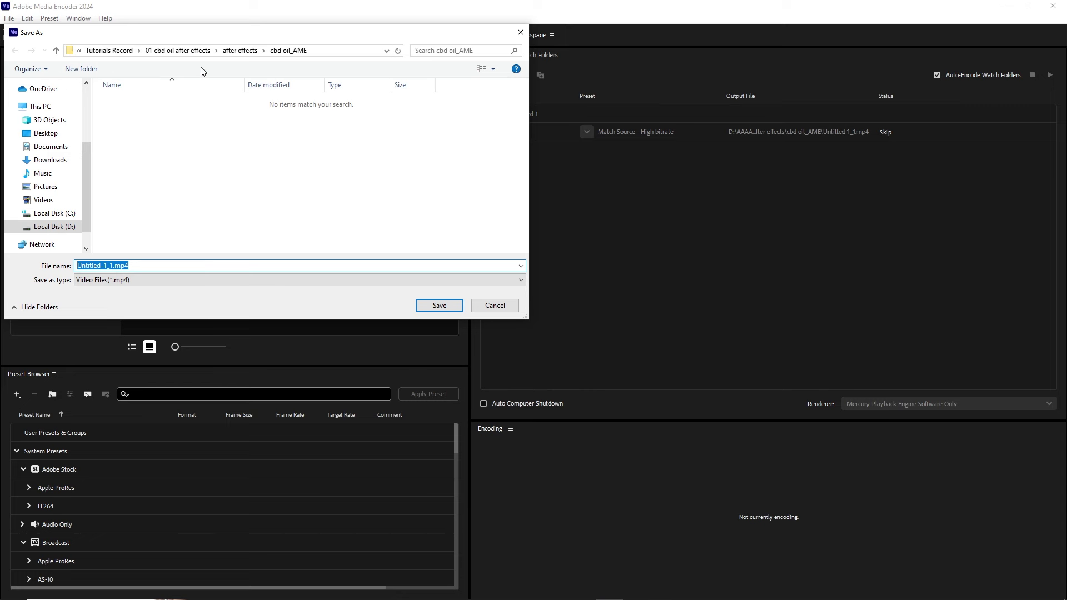
{"action": "left_click", "coordinate": [189, 50]}
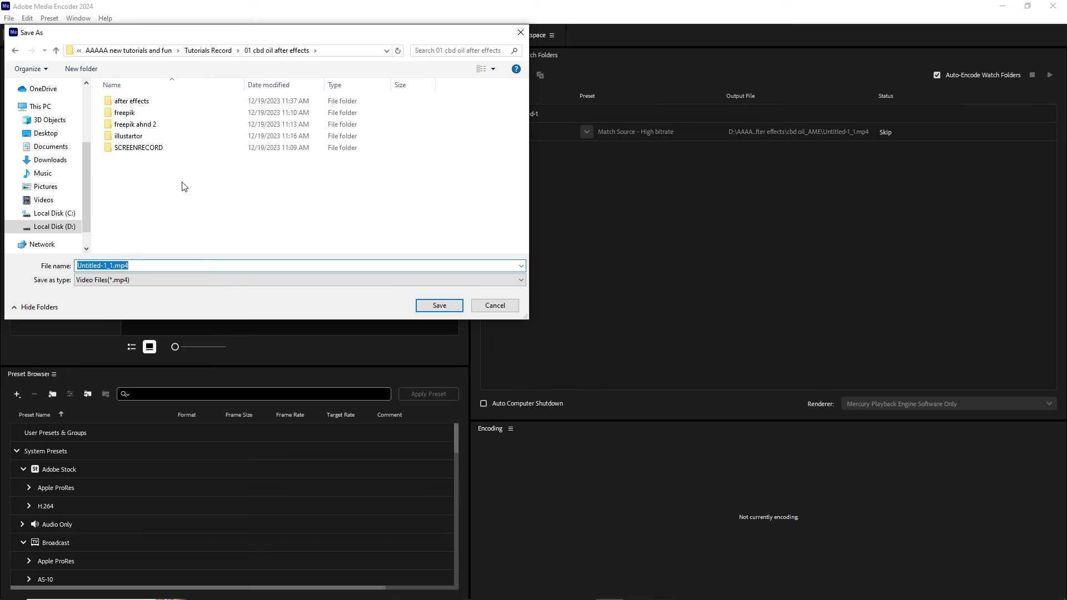
{"action": "left_click", "coordinate": [143, 183]}
{"action": "right_click", "coordinate": [136, 182]}
{"action": "mouse_move", "coordinate": [220, 327]}
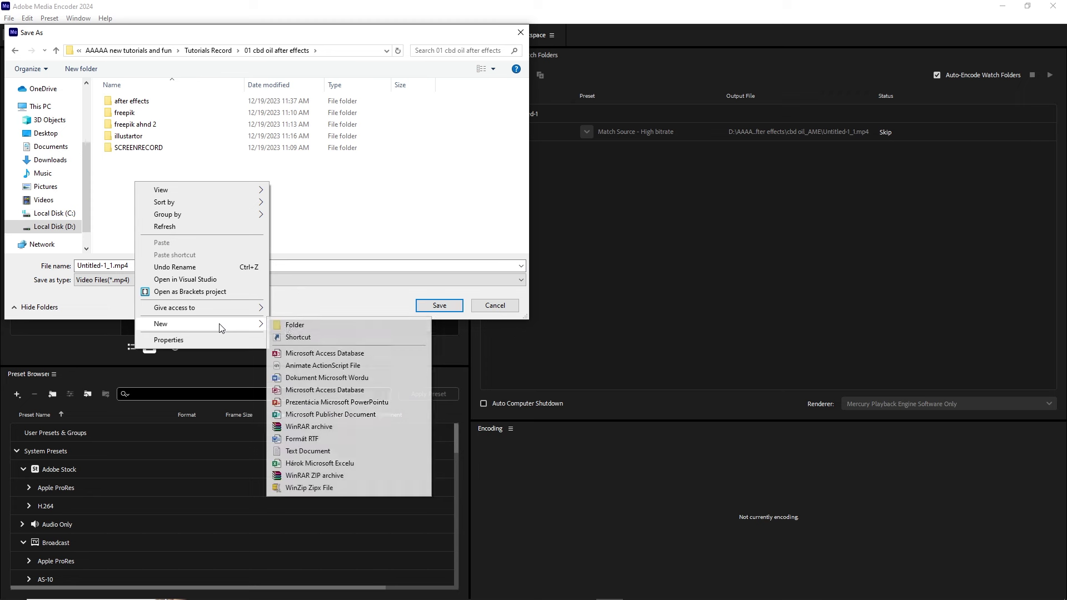
{"action": "left_click", "coordinate": [284, 326]}
{"action": "type", "text": "render"}
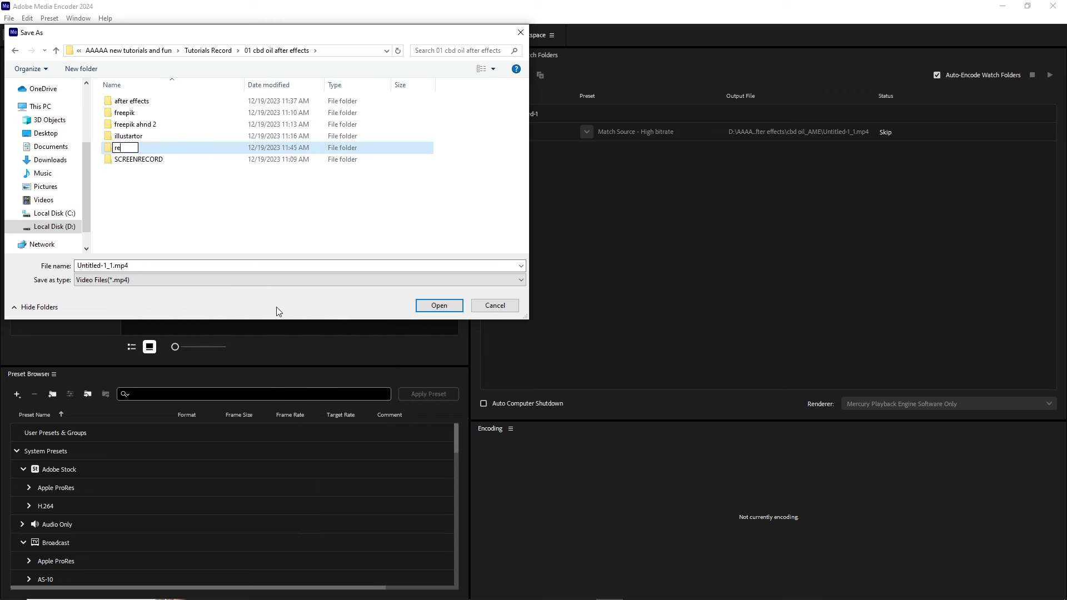
{"action": "left_click", "coordinate": [186, 209]}
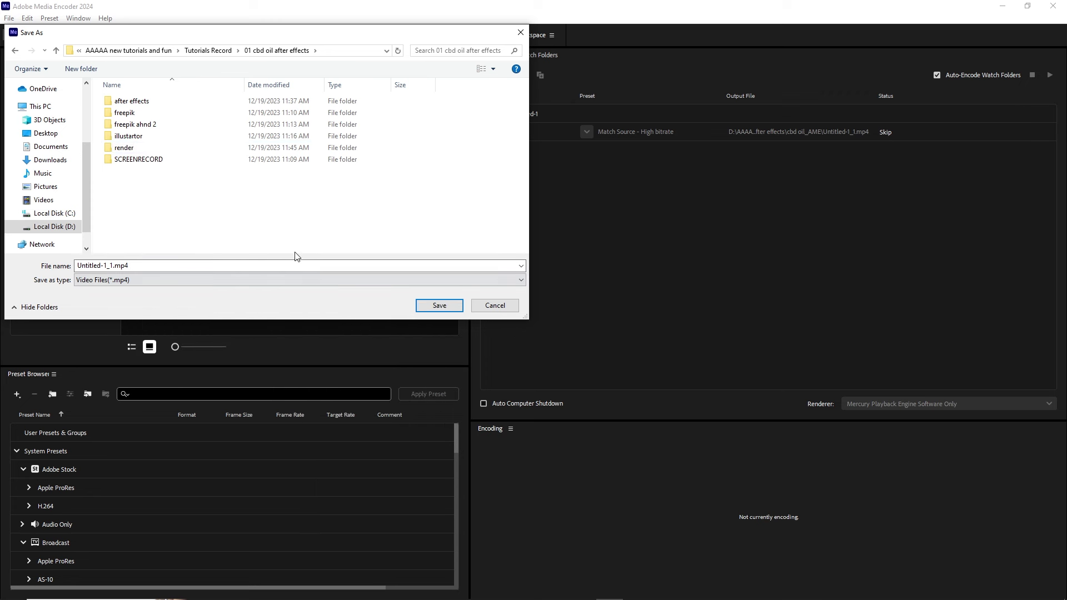
{"action": "double_click", "coordinate": [134, 149]}
Name the output file 'cbd' so the job writes cbd.mp4 into render.
{"action": "triple_click", "coordinate": [149, 268]}
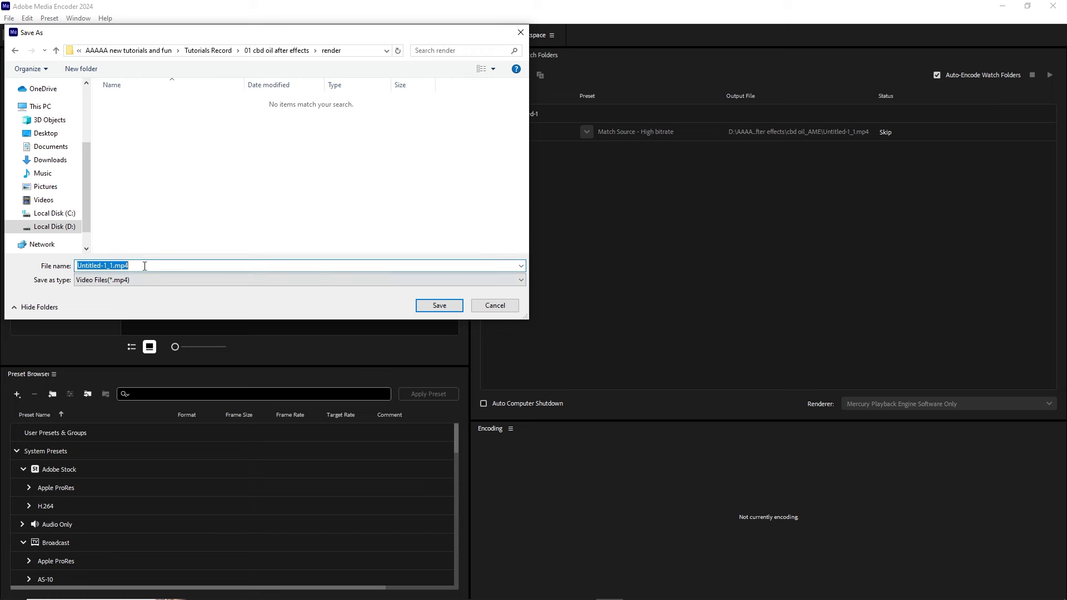
{"action": "type", "text": "cbd"}
{"action": "left_click", "coordinate": [439, 306]}
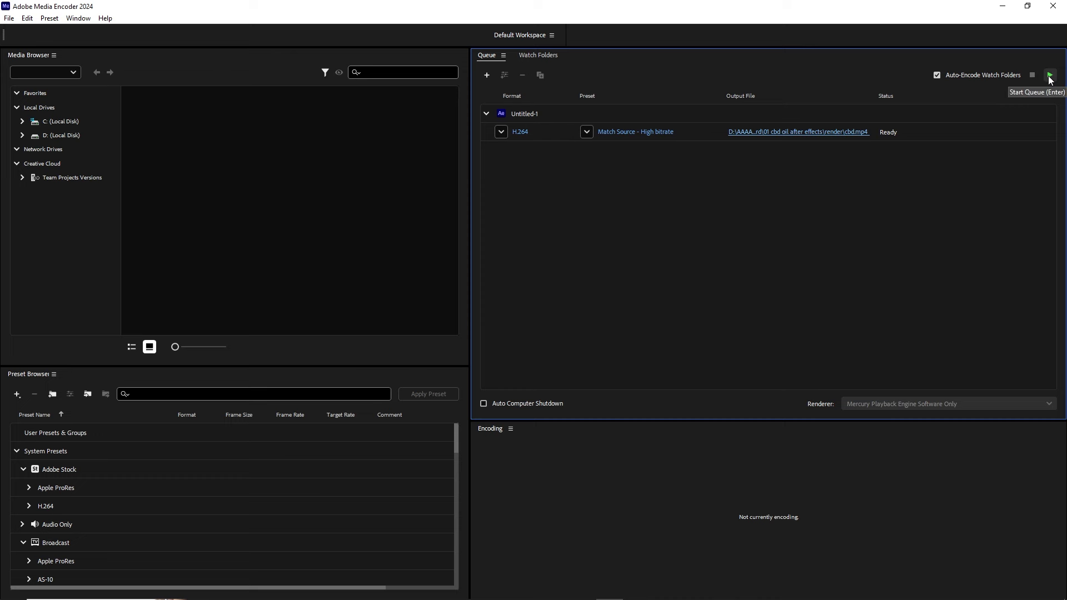
Render the queue, then open cbd.mp4 from the render folder to play it.
{"action": "left_click", "coordinate": [1050, 76]}
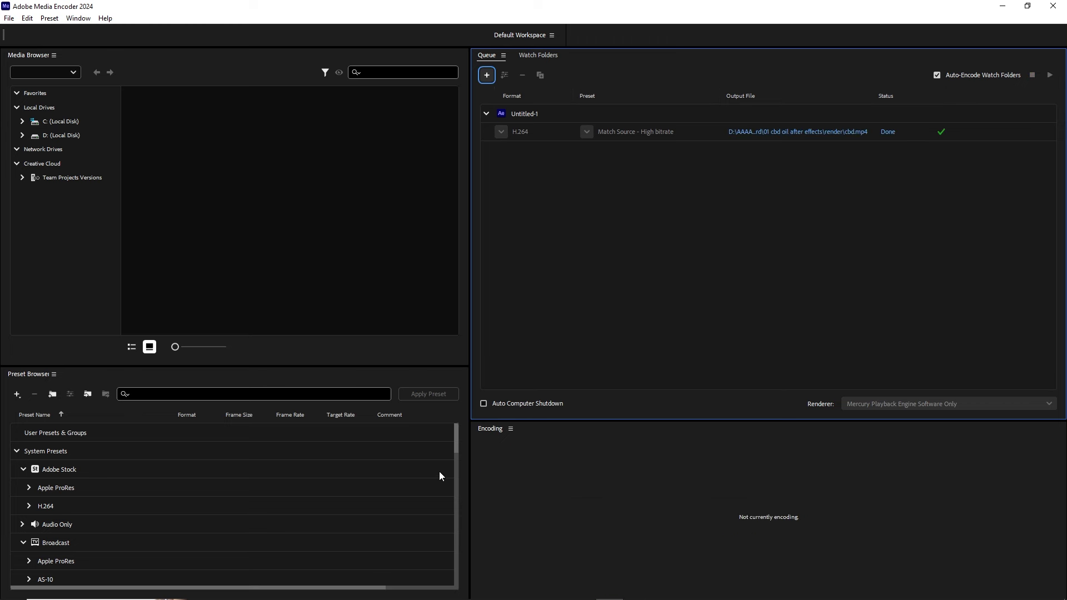
{"action": "left_click", "coordinate": [256, 590]}
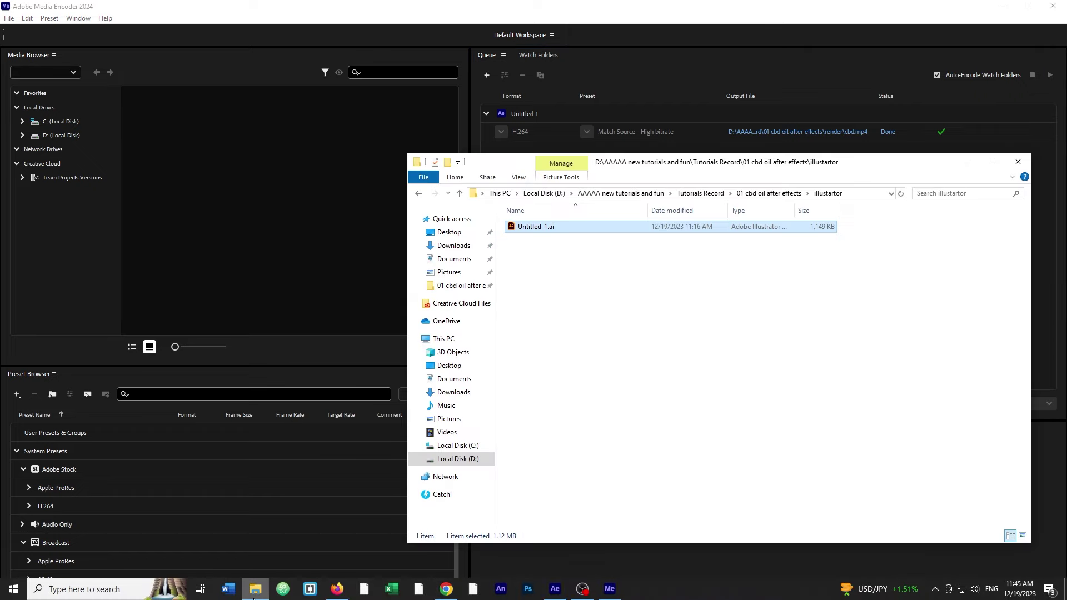
{"action": "left_click", "coordinate": [769, 194]}
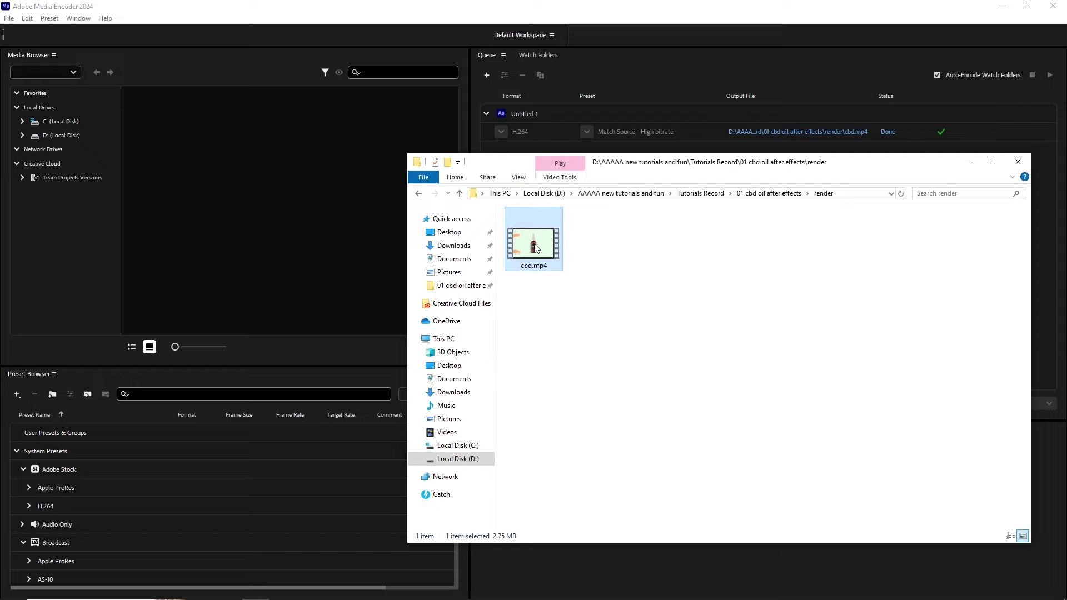
{"action": "double_click", "coordinate": [535, 248]}
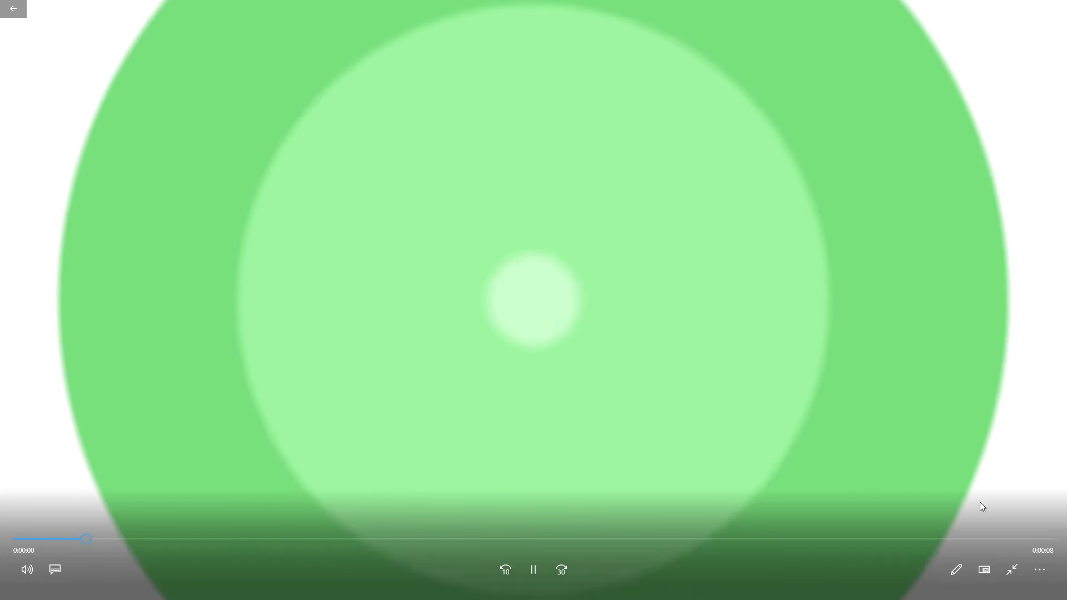
Set cbd.mp4 to repeat in Movies & TV and let it play.
{"action": "left_click", "coordinate": [1039, 570]}
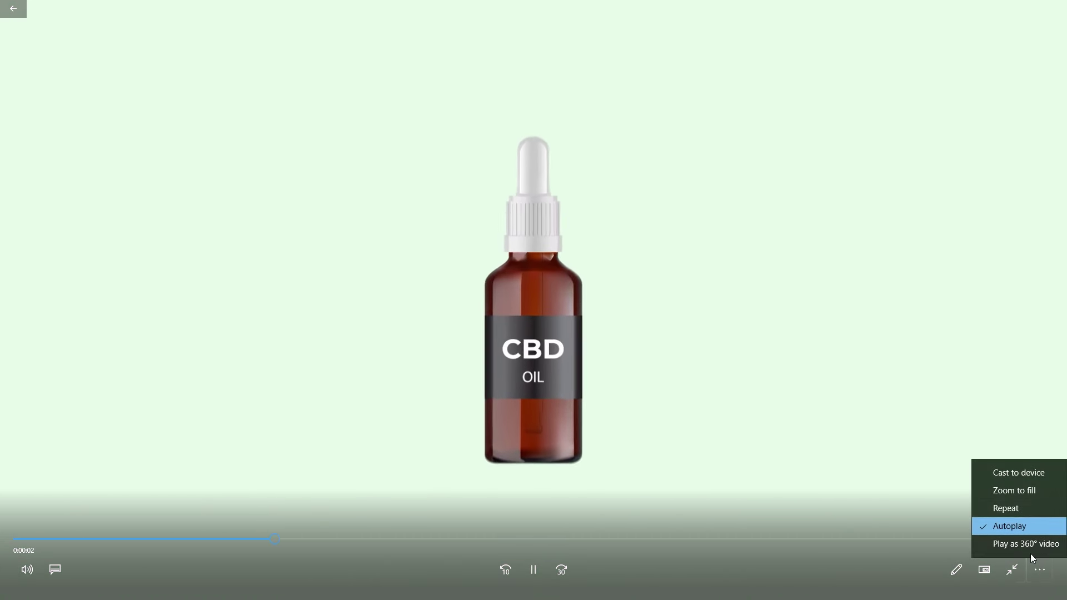
{"action": "left_click", "coordinate": [1013, 510]}
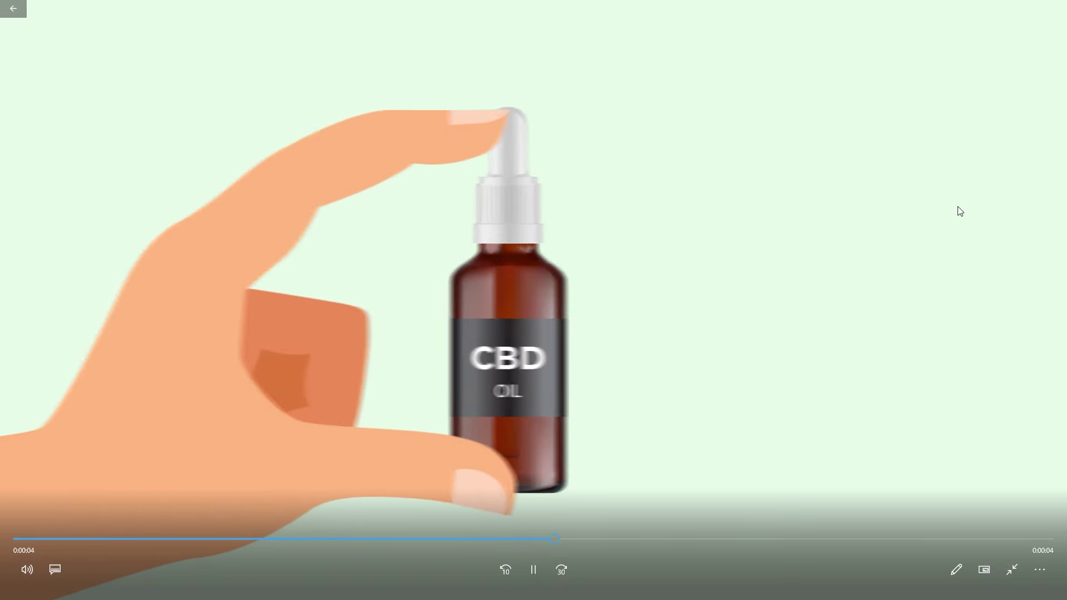